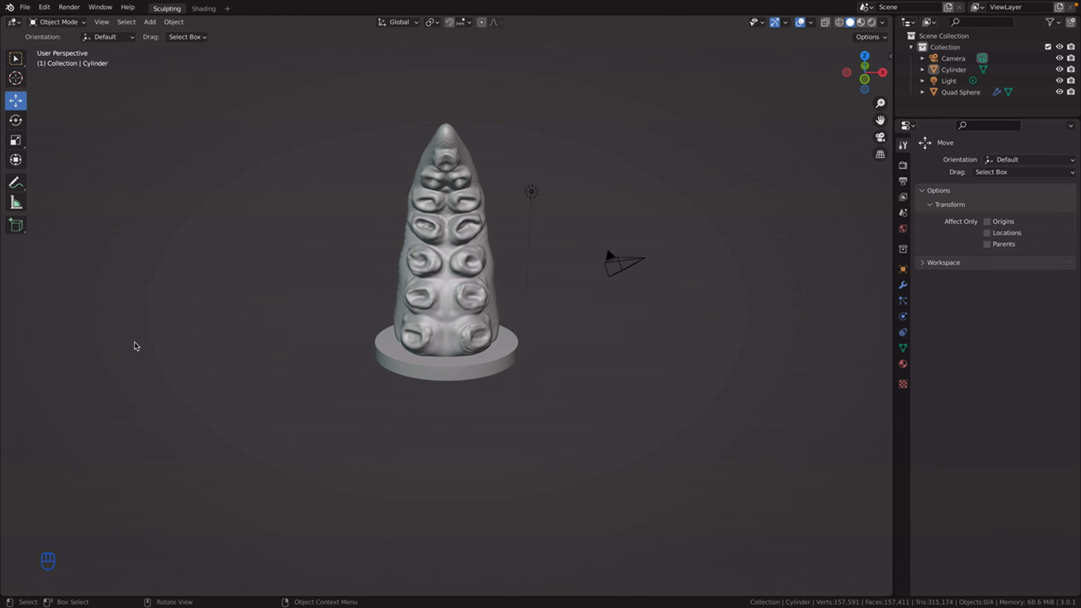
Step: Inspect the tentacle model and its round base from the top, right side and camera viewpoints
middle_drag(593, 365, 516, 329)
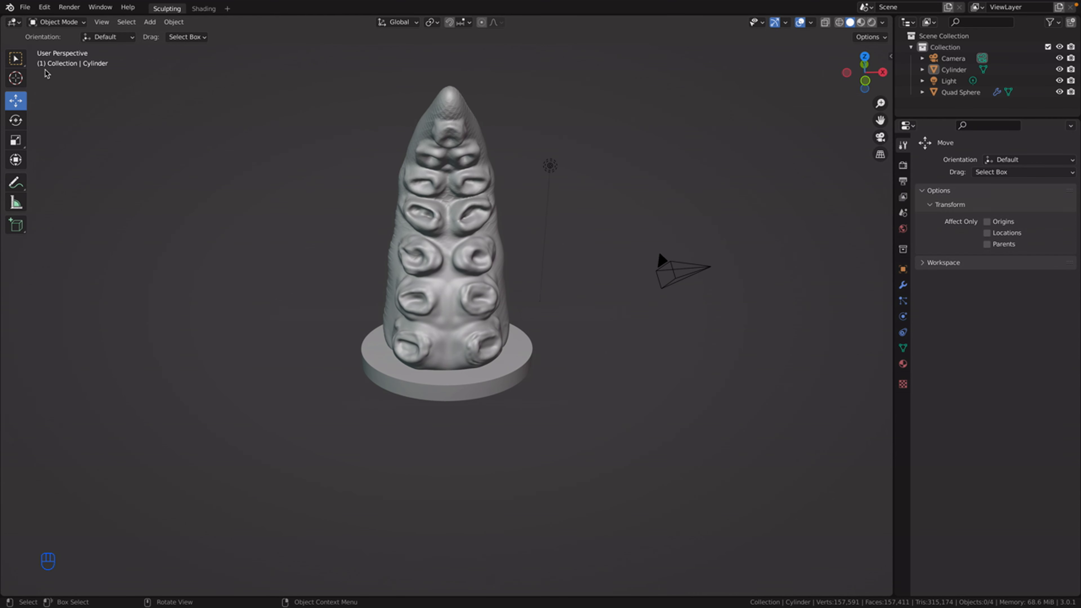
key(KP_7)
key(KP_4)
key(KP_2)
key(KP_3)
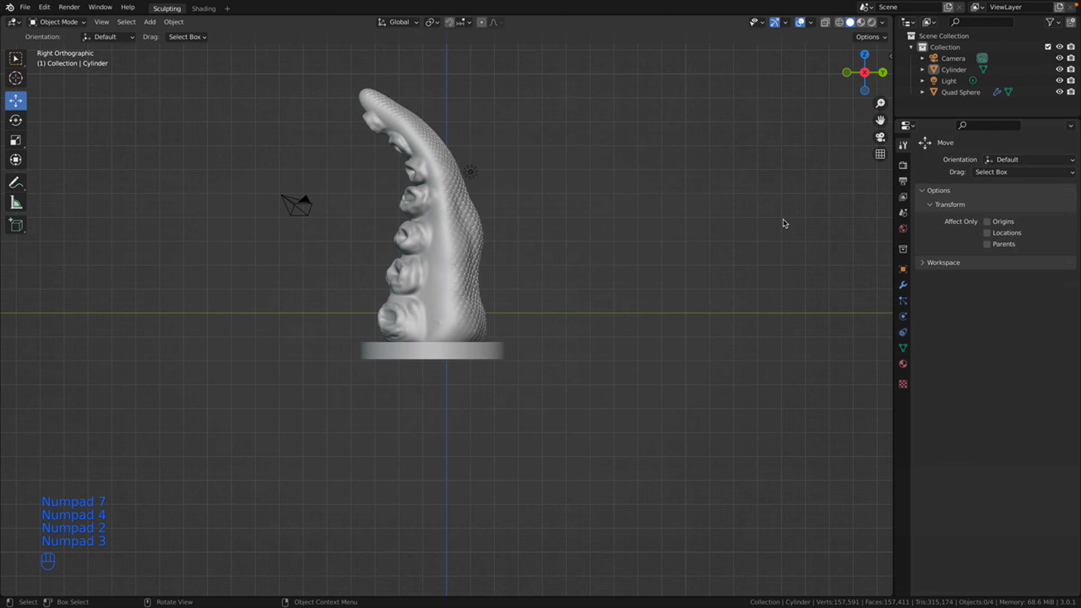
key(KP_7)
key(KP_5)
key(KP_8)
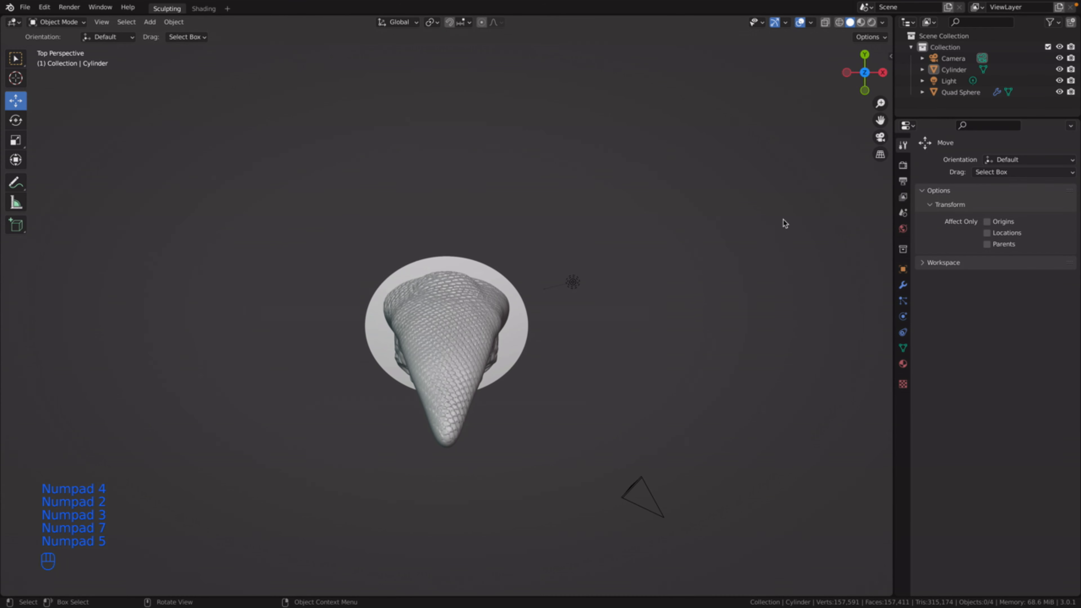
key(KP_0)
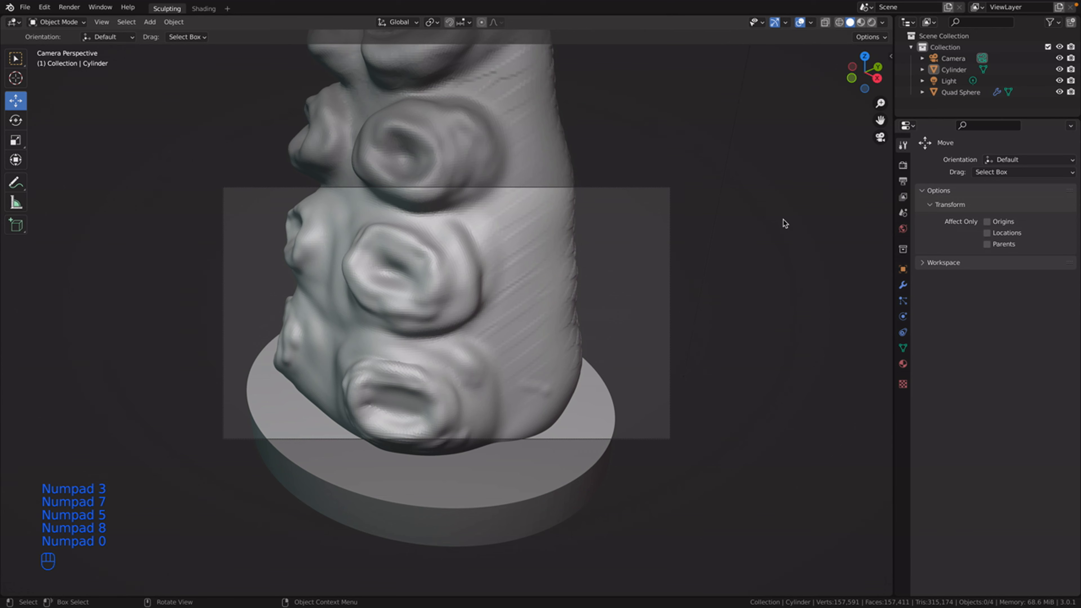
key(Page_Down)
key(KP_7)
key(KP_4)
key(KP_3)
key(KP_Decimal)
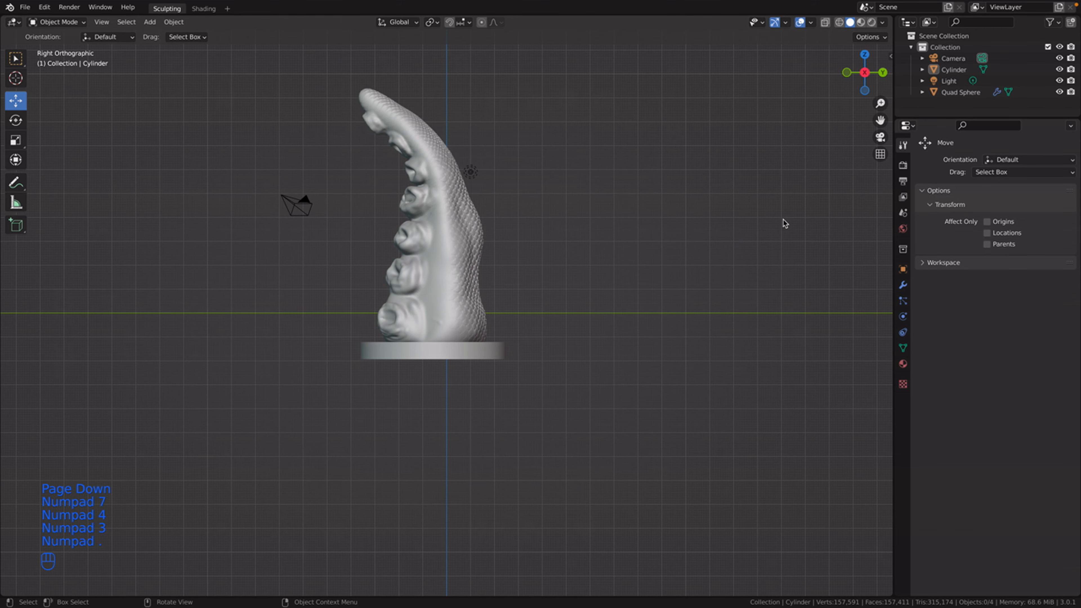
Step: Examine the tentacle from successive angles between its side and its front row of suction cups
key(KP_4)
key(KP_4)
key(KP_4)
key(KP_4)
key(KP_4)
key(KP_4)
key(KP_4)
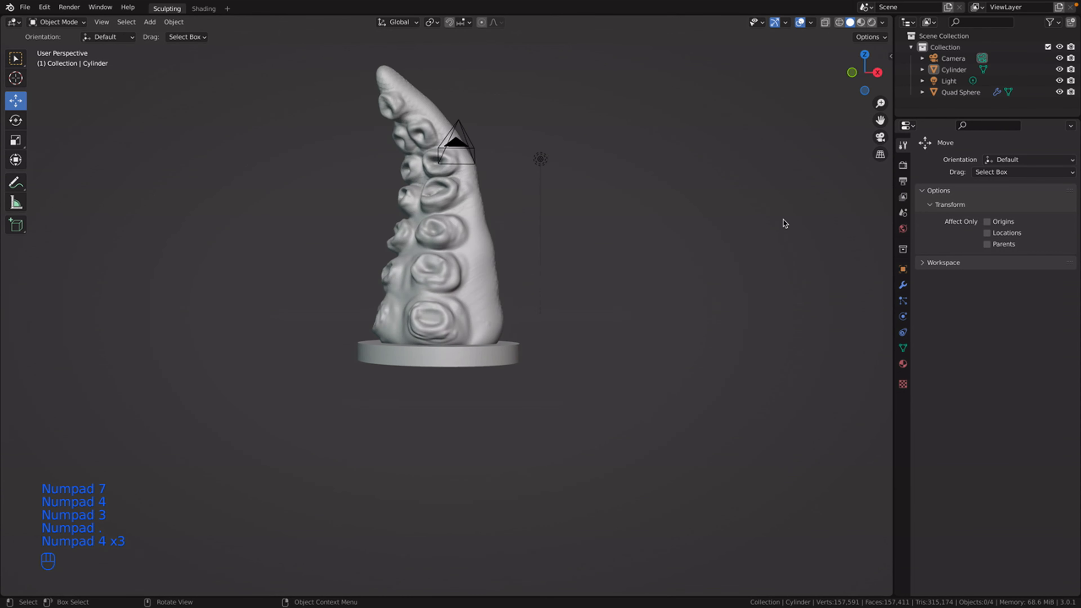
key(KP_6)
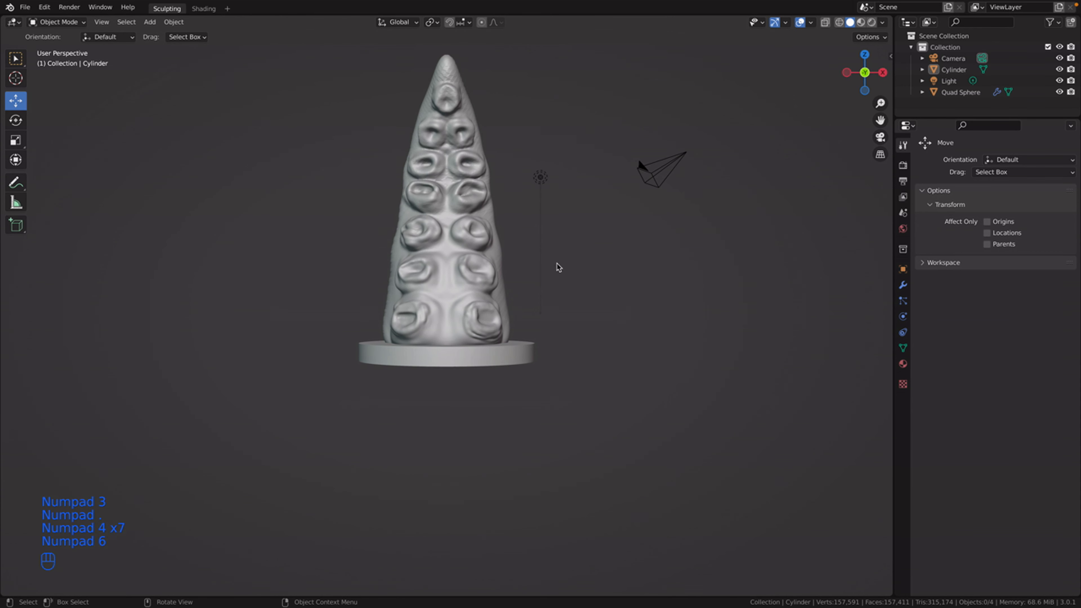
scroll(225, 394, down, 1)
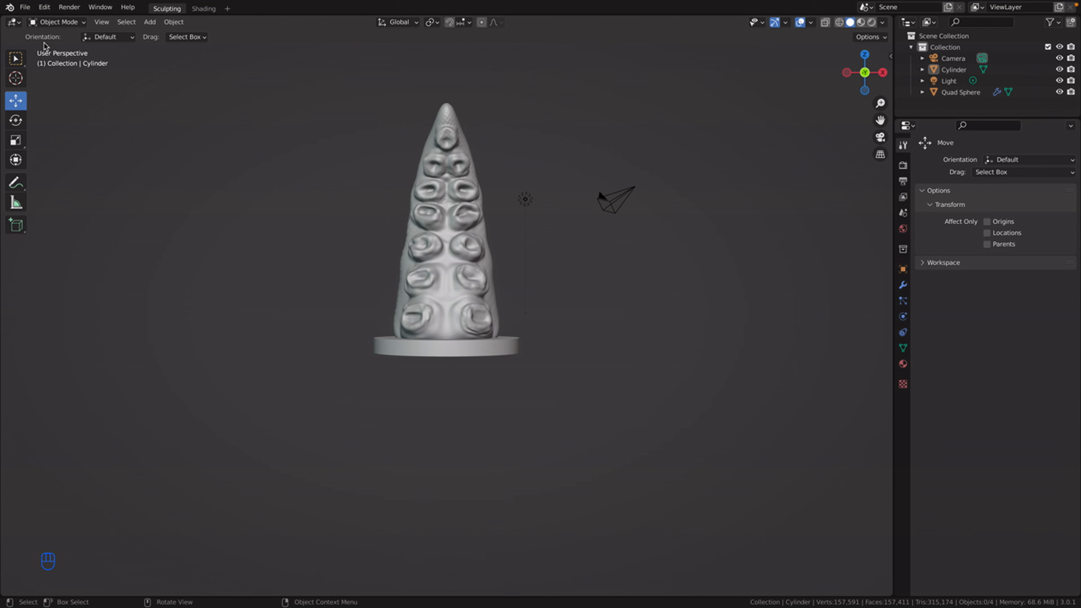
Step: Delete the flat cylinder base beneath the tentacle
click(15, 58)
click(57, 22)
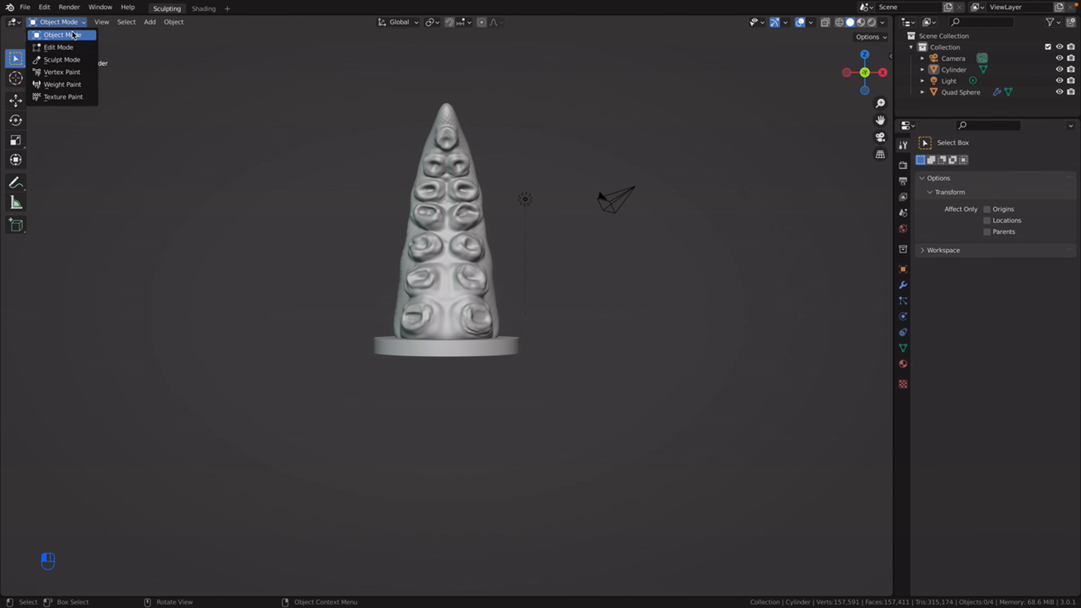
click(504, 352)
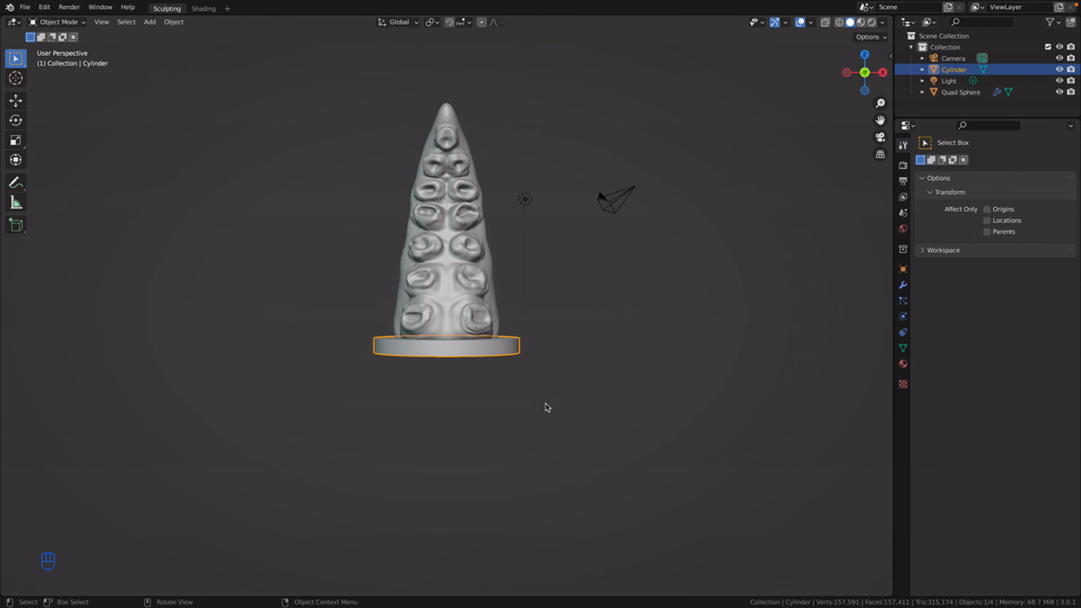
scroll(547, 408, up, 5)
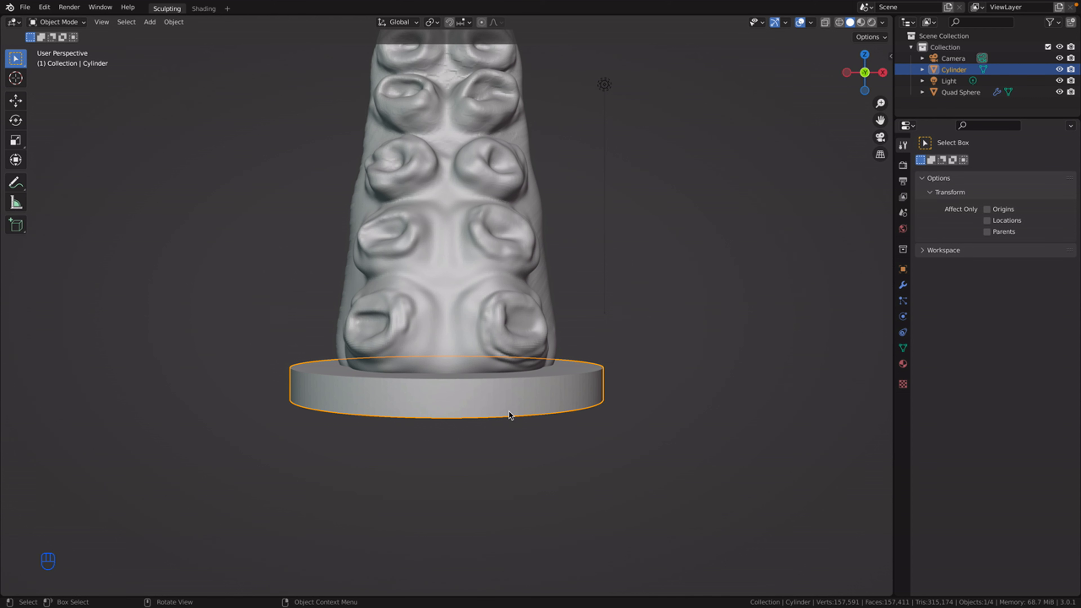
key(Delete)
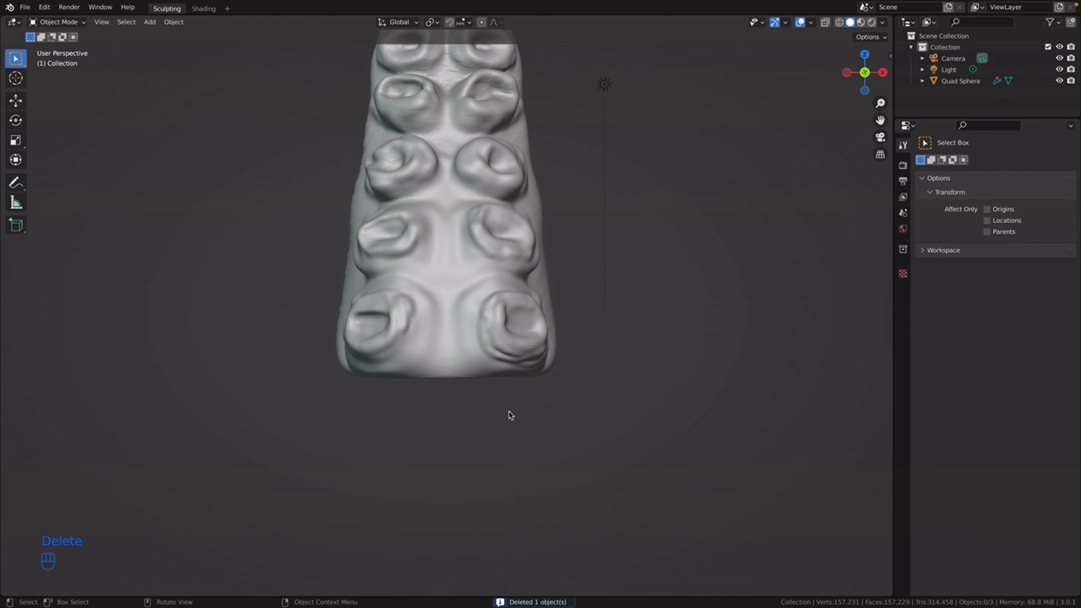
Step: Select the Quad Sphere tentacle and switch it to Sculpt Mode
scroll(602, 442, down, 4)
middle_drag(554, 410, 556, 402)
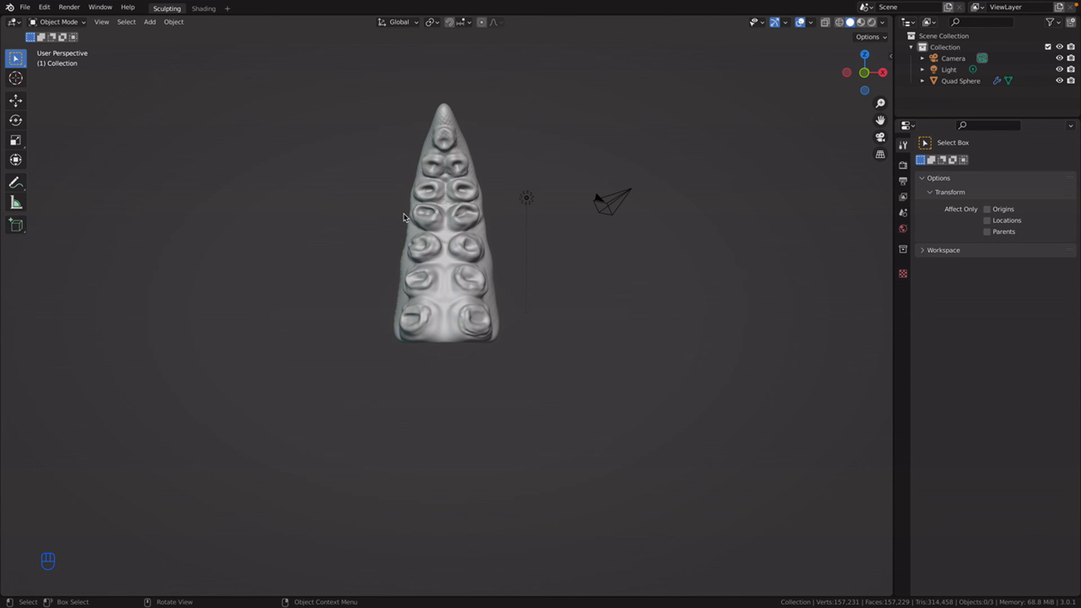
click(436, 229)
click(78, 23)
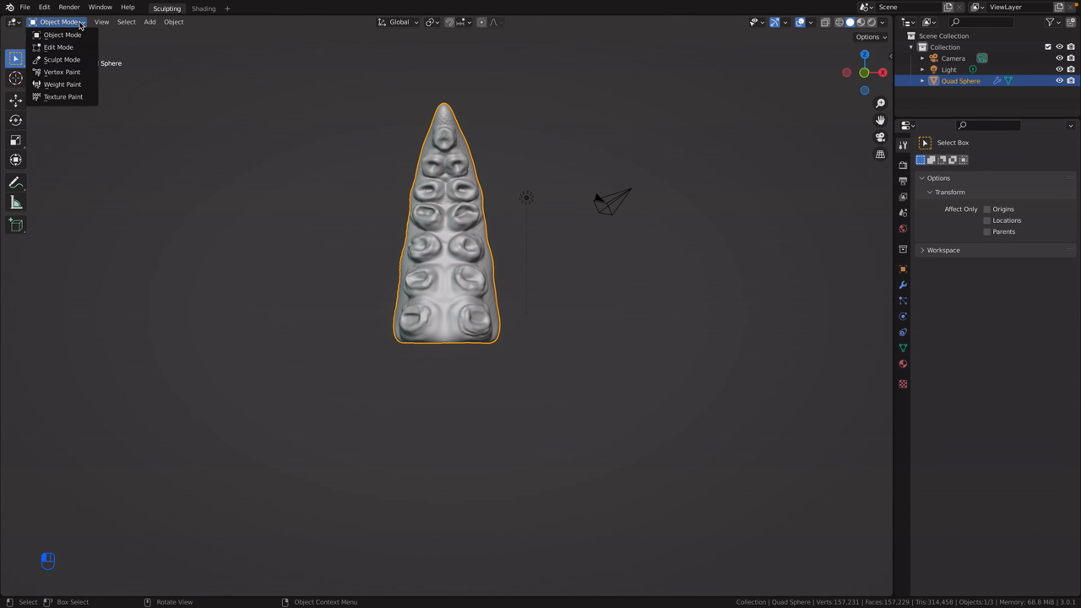
click(75, 36)
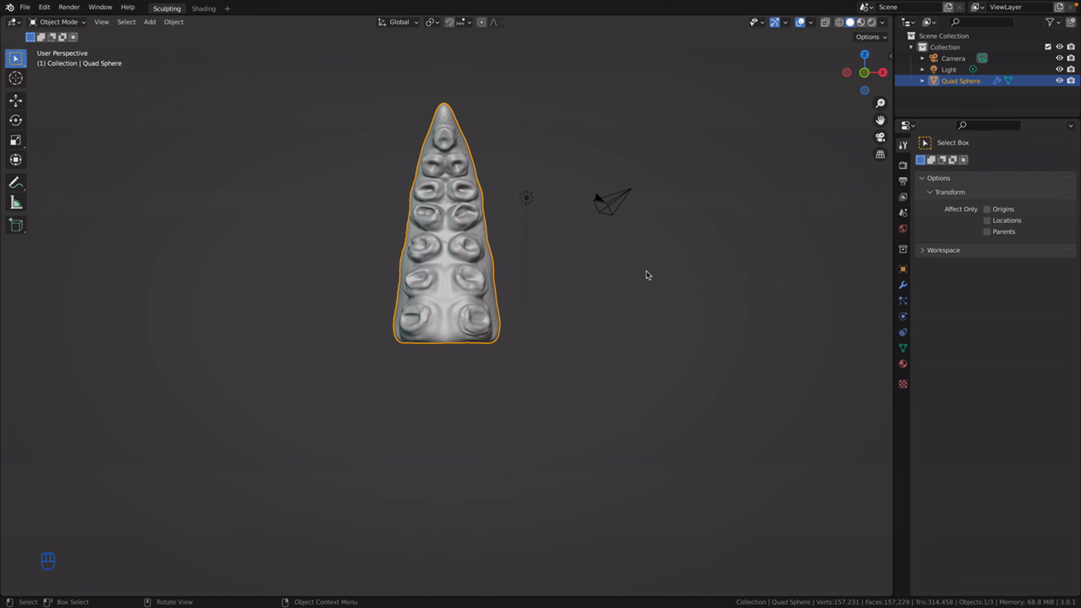
click(63, 23)
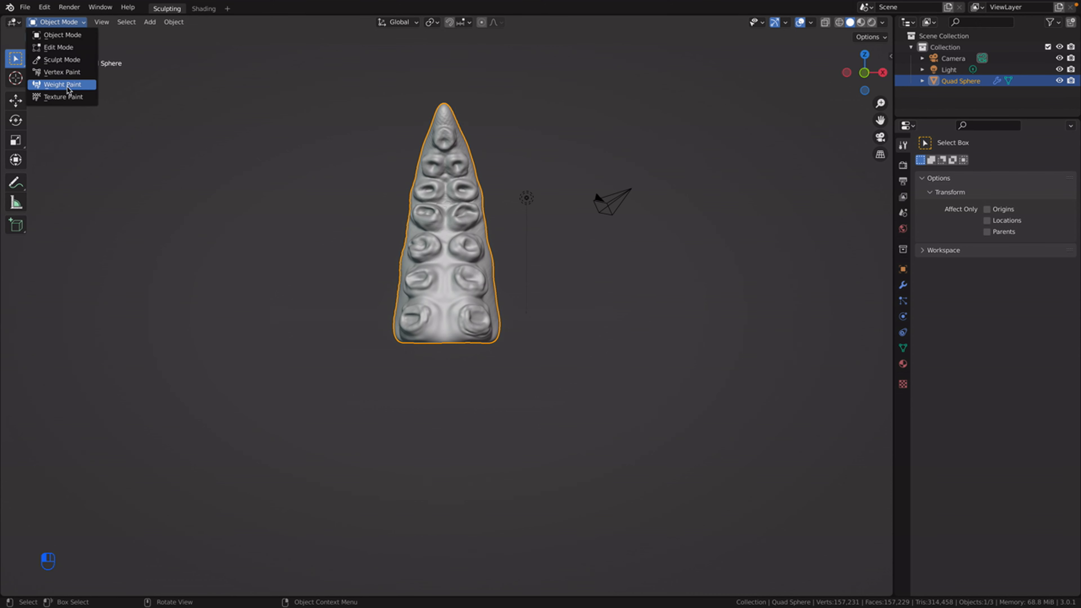
click(64, 60)
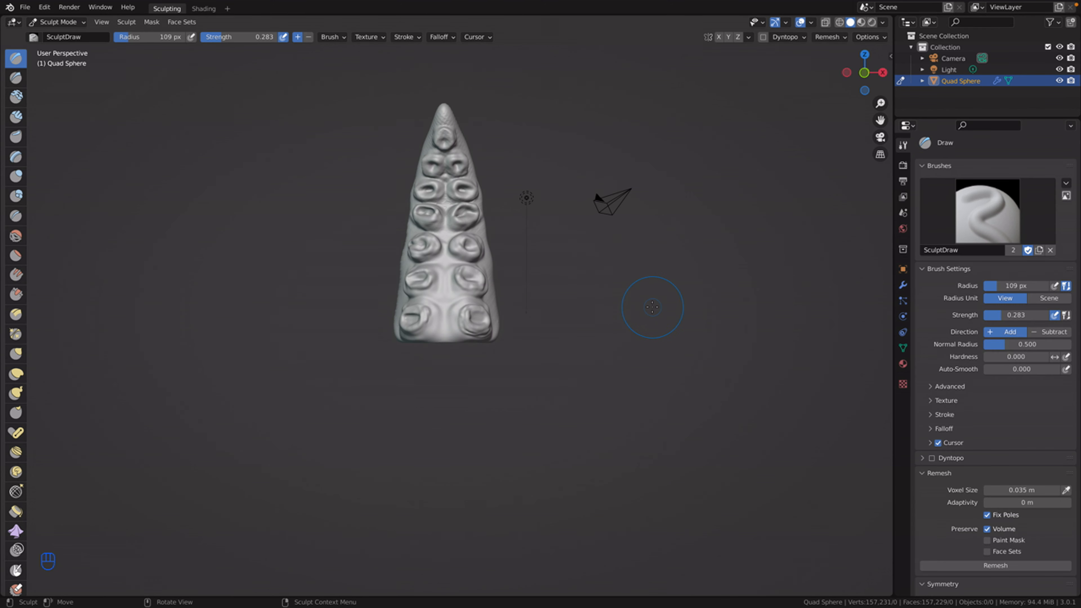
Step: Enable sculpting mirror symmetry on the X and Y axes
scroll(992, 383, down, 8)
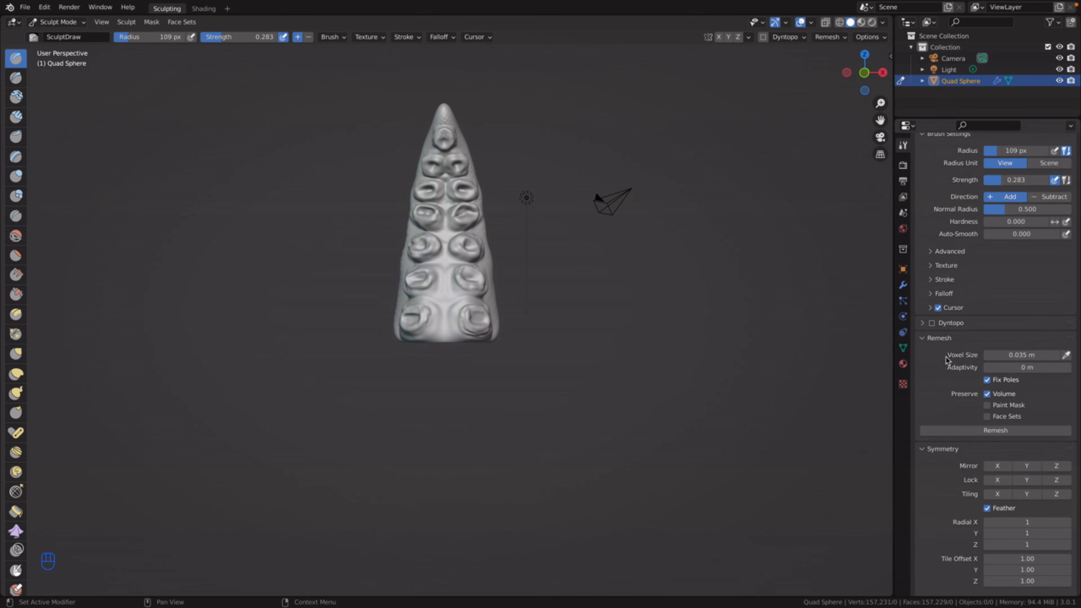
click(997, 467)
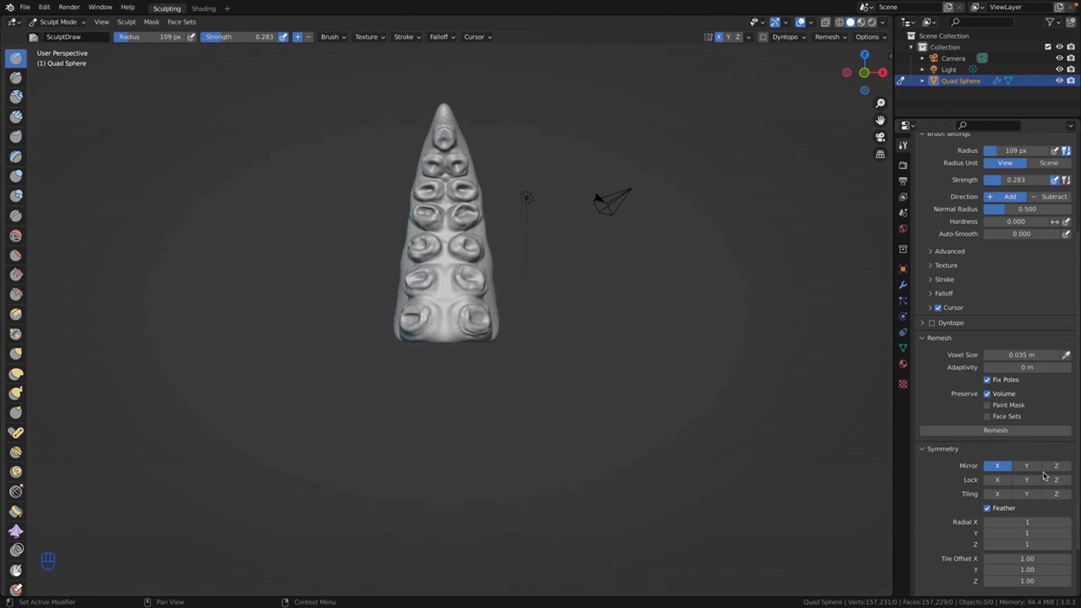
click(1025, 466)
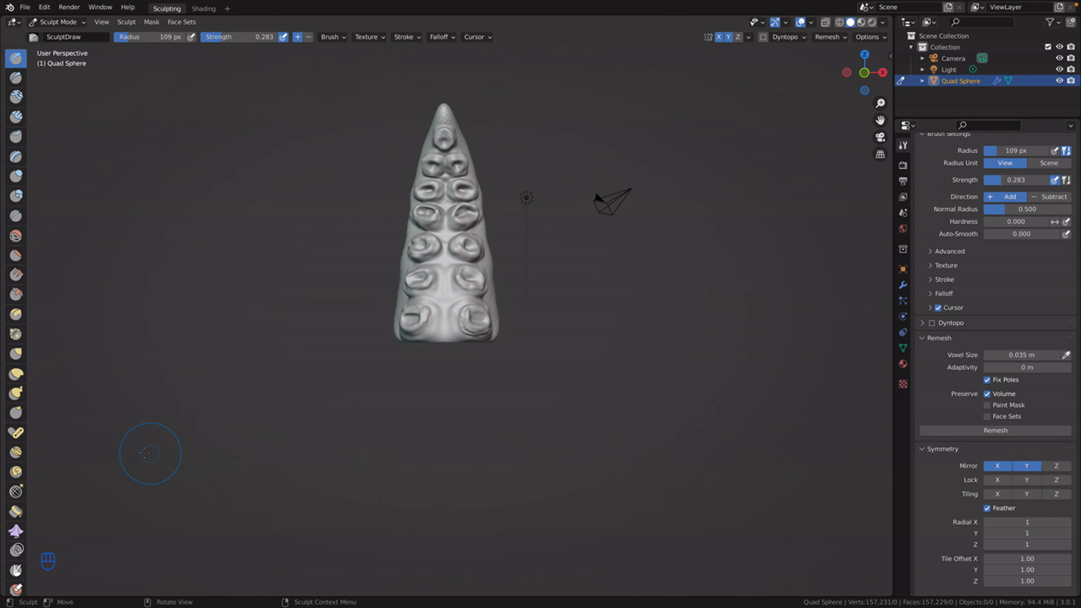
Step: Choose the Elastic Deform brush and enlarge its radius to 489 px
click(17, 374)
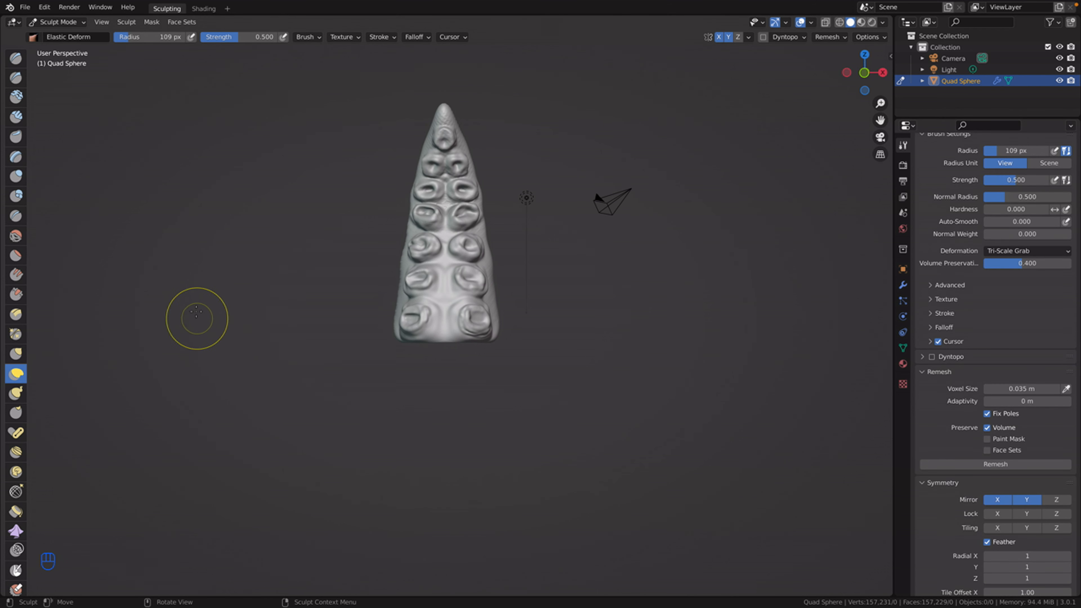
right_click(174, 310)
drag(174, 312, 186, 310)
middle_drag(599, 455, 593, 466)
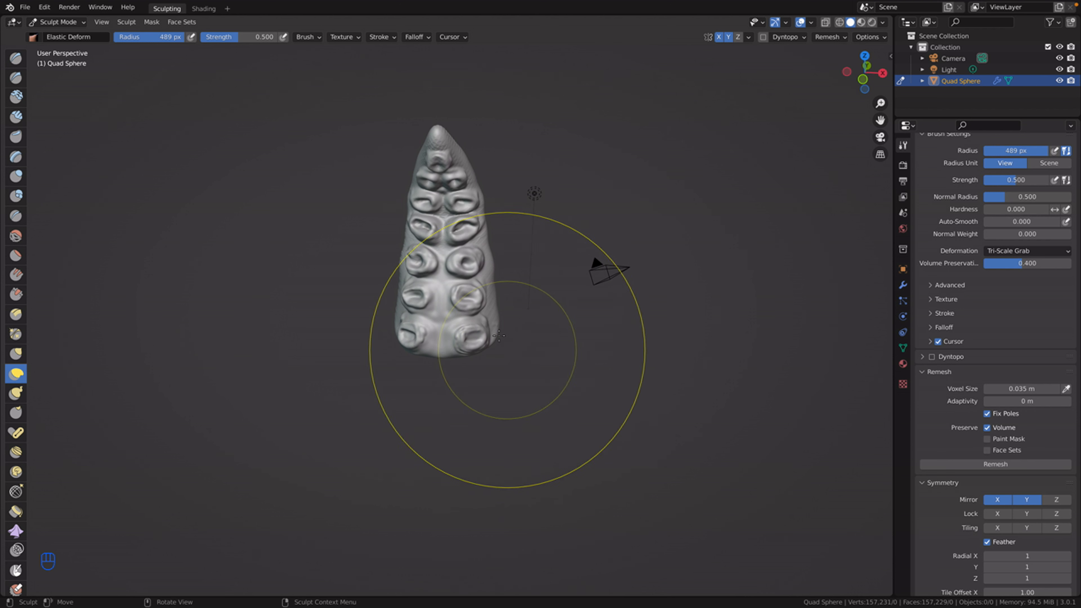
Step: Push the tentacle's lower sides and upper back inward with broad Elastic Deform strokes
drag(493, 324, 388, 314)
middle_drag(528, 366, 503, 370)
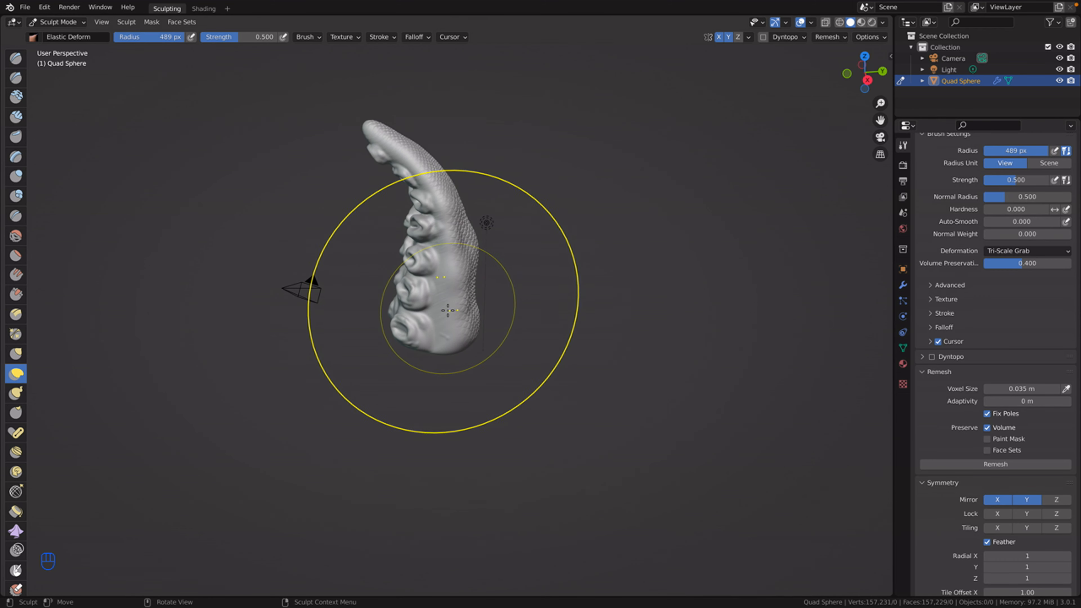
drag(476, 308, 472, 307)
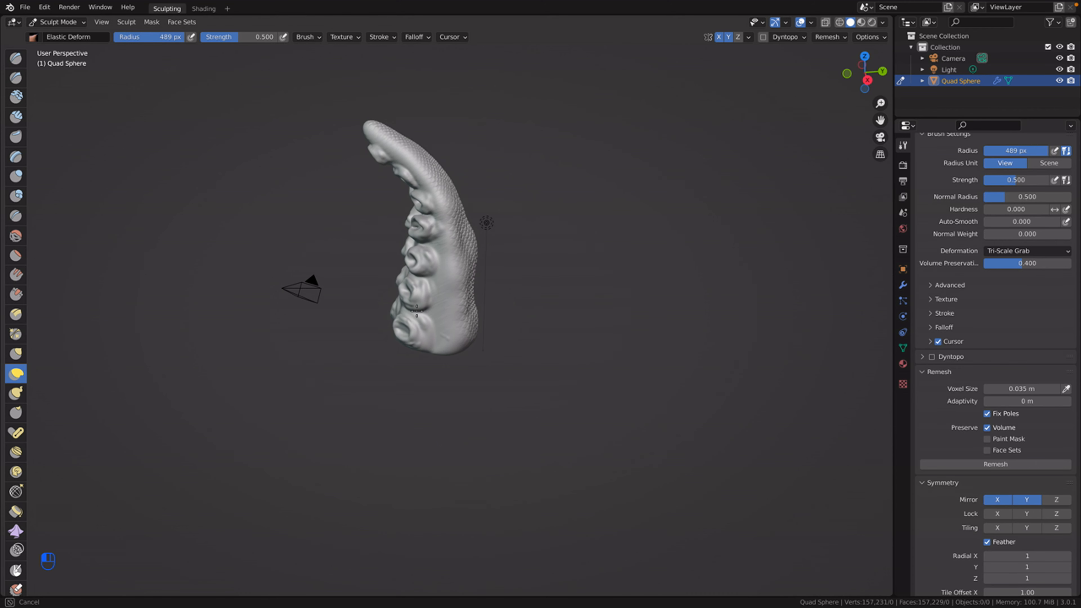
drag(351, 310, 349, 310)
middle_drag(618, 360, 538, 360)
mouse_move(473, 275)
middle_down()
mouse_move(491, 278)
mouse_move(428, 200)
middle_up()
drag(428, 200, 428, 200)
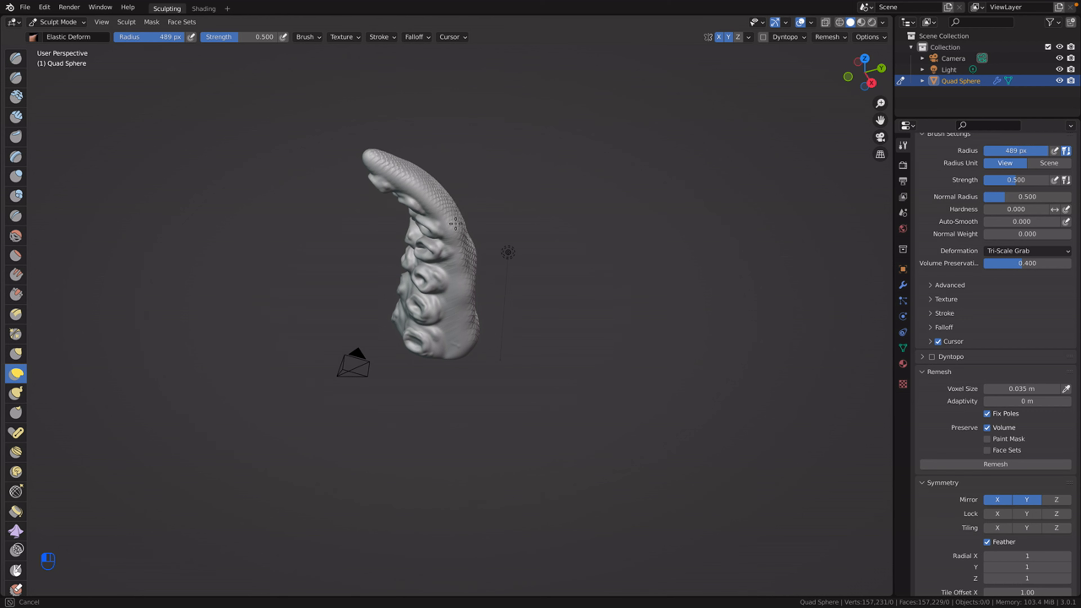
mouse_move(457, 227)
mouse_down()
mouse_move(451, 193)
mouse_move(428, 201)
mouse_up()
mouse_move(523, 243)
middle_down()
mouse_move(557, 209)
mouse_move(635, 212)
middle_up()
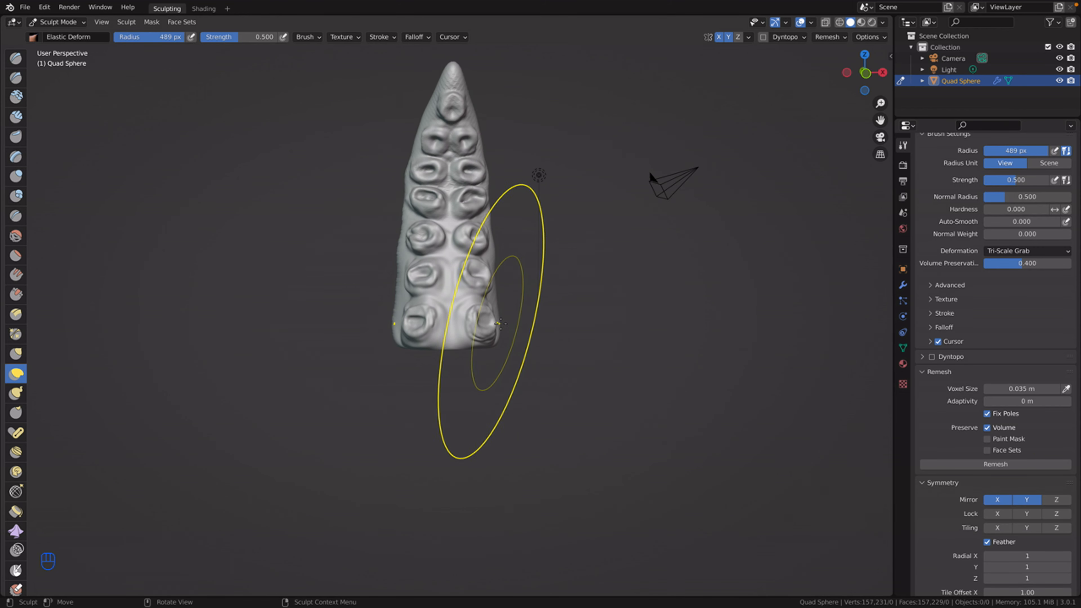
Step: Deform the tentacle's base and middle section with wide strokes made from the front and the side
drag(497, 326, 441, 324)
middle_drag(441, 324, 306, 325)
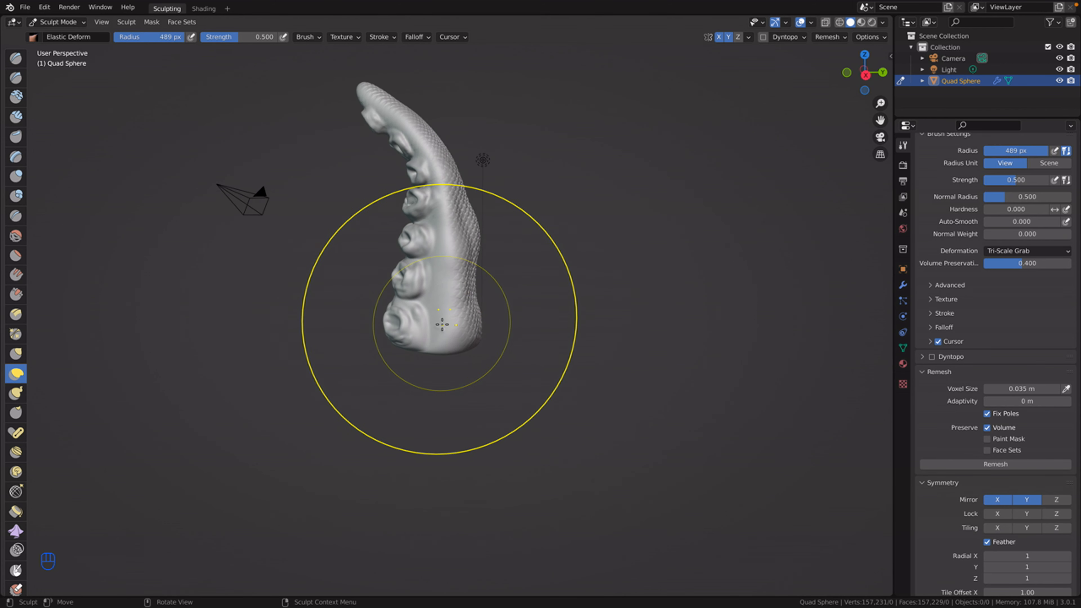
drag(418, 323, 424, 325)
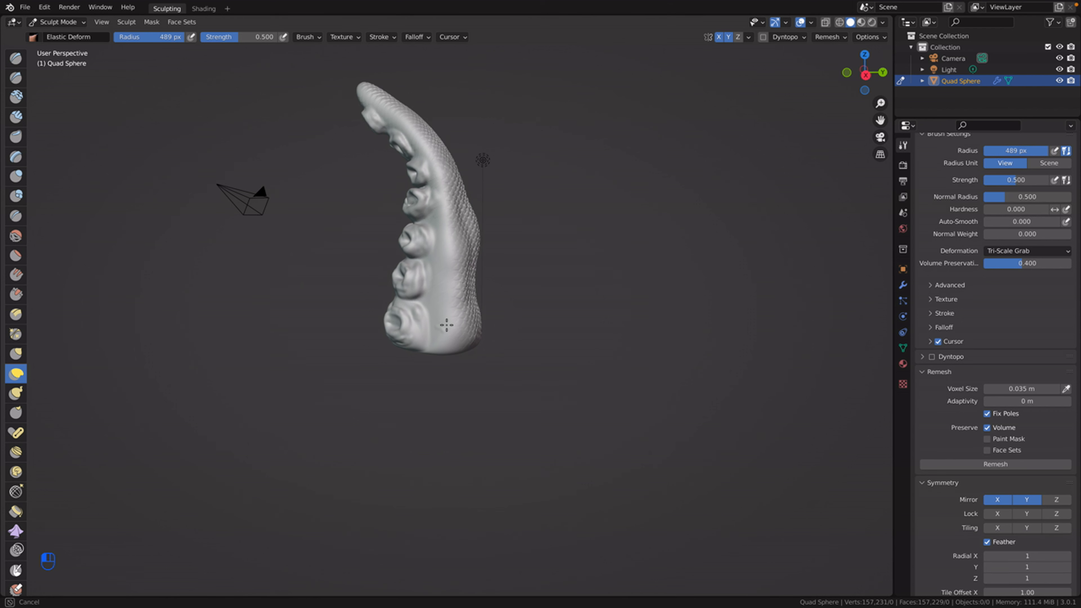
drag(494, 321, 494, 321)
drag(473, 234, 475, 233)
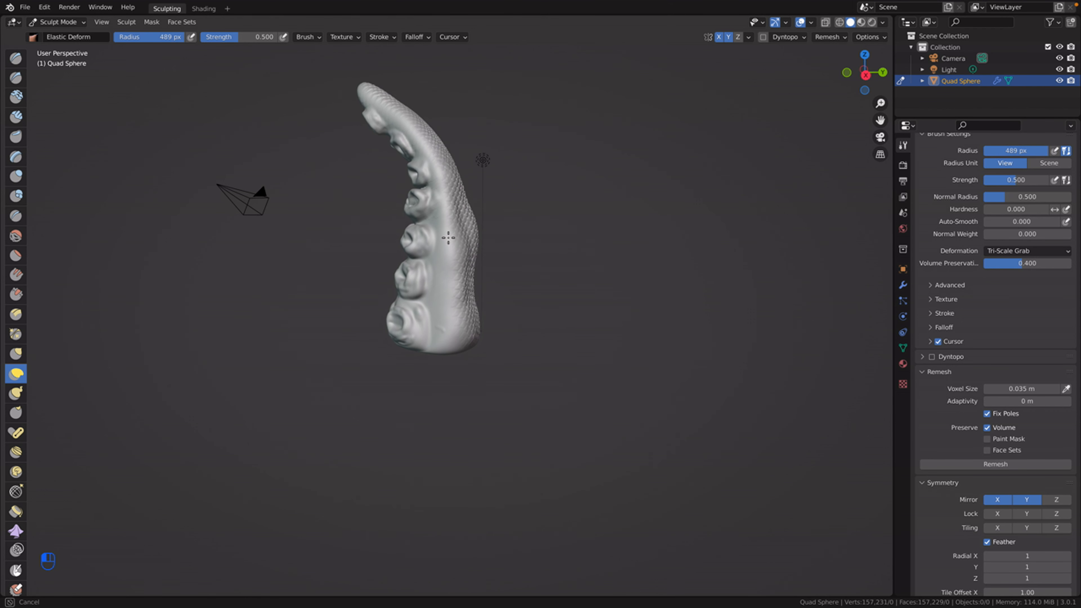
drag(442, 237, 497, 241)
Step: Slim the tentacle's upper and middle body with sideways Elastic Deform strokes from a three-quarter front view
mouse_move(497, 242)
middle_down()
mouse_move(360, 264)
mouse_move(222, 230)
mouse_move(530, 242)
mouse_move(609, 268)
middle_up()
scroll(587, 272, down, 2)
scroll(577, 271, up, 2)
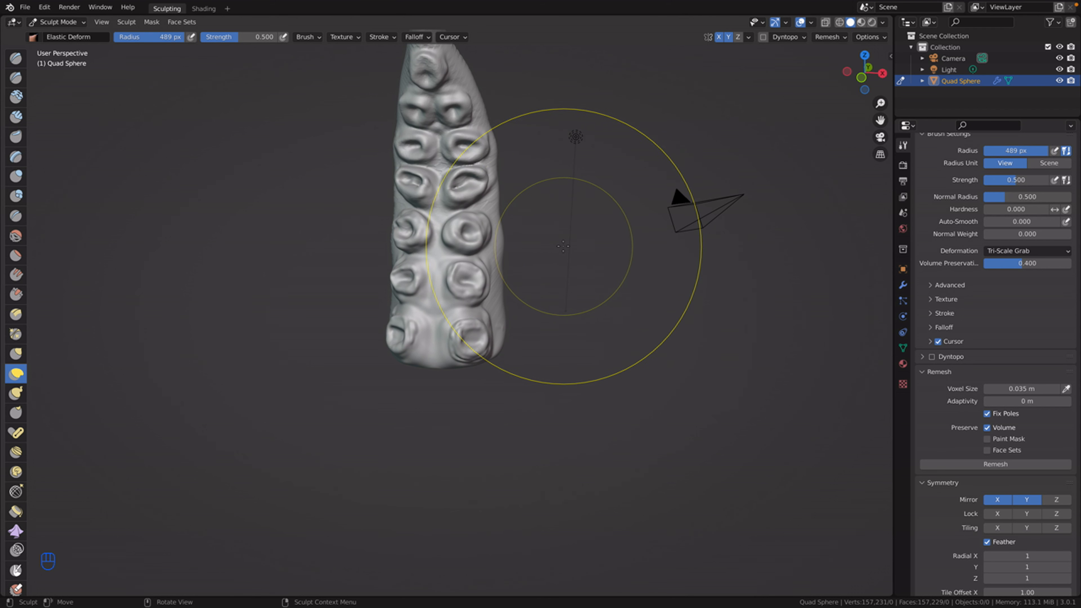
scroll(563, 246, down, 1)
scroll(563, 246, down, 1)
middle_drag(469, 208, 465, 207)
drag(465, 207, 465, 206)
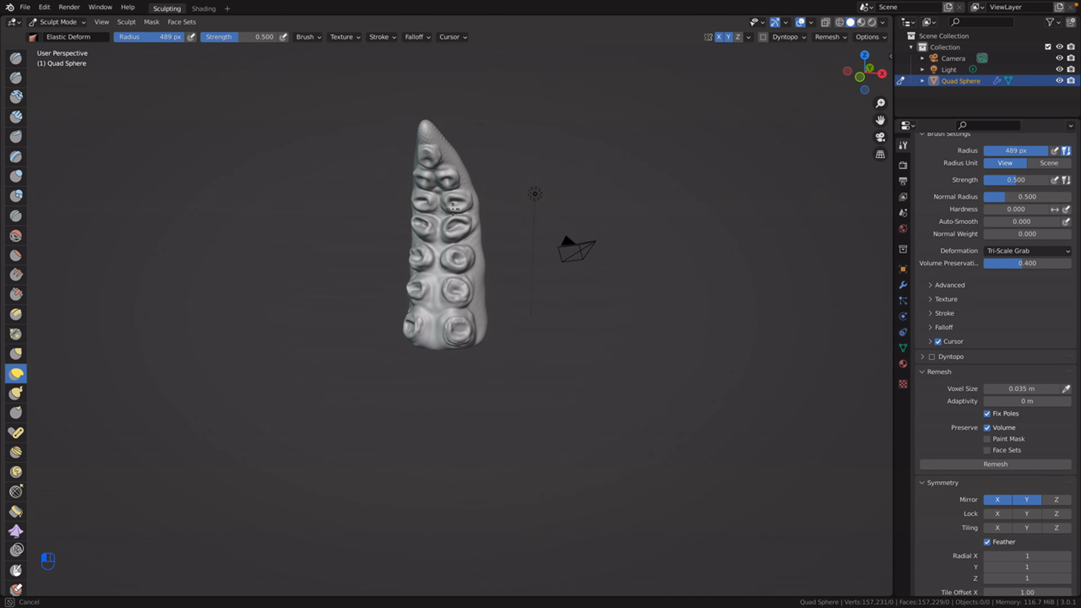
drag(391, 208, 378, 209)
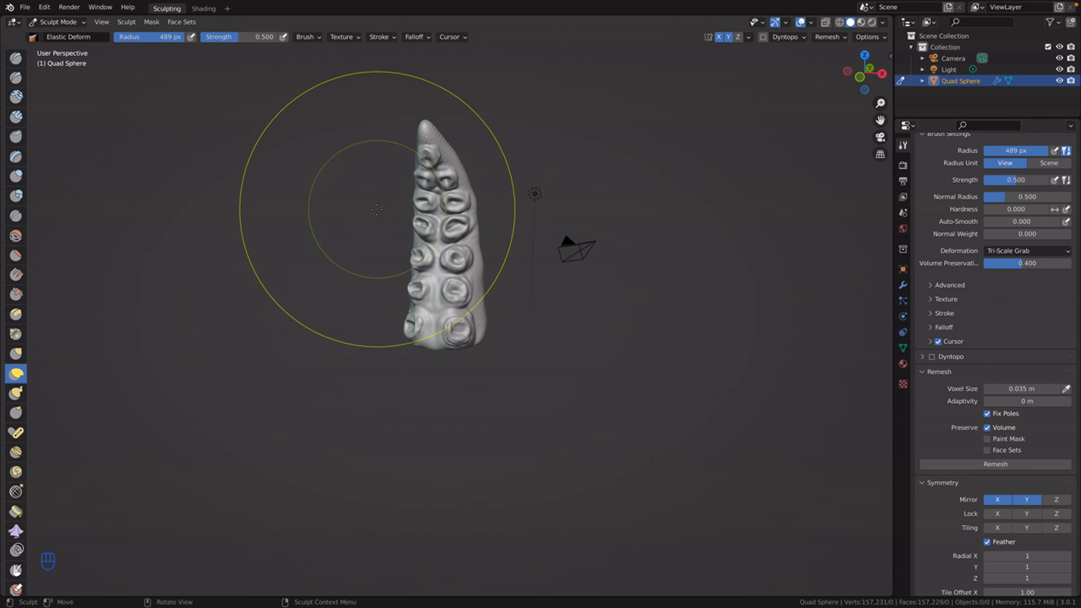
drag(452, 240, 414, 244)
drag(454, 276, 438, 280)
Step: Reshape the profile of the tentacle's base and middle with Elastic Deform strokes from the side
middle_drag(456, 292, 437, 377)
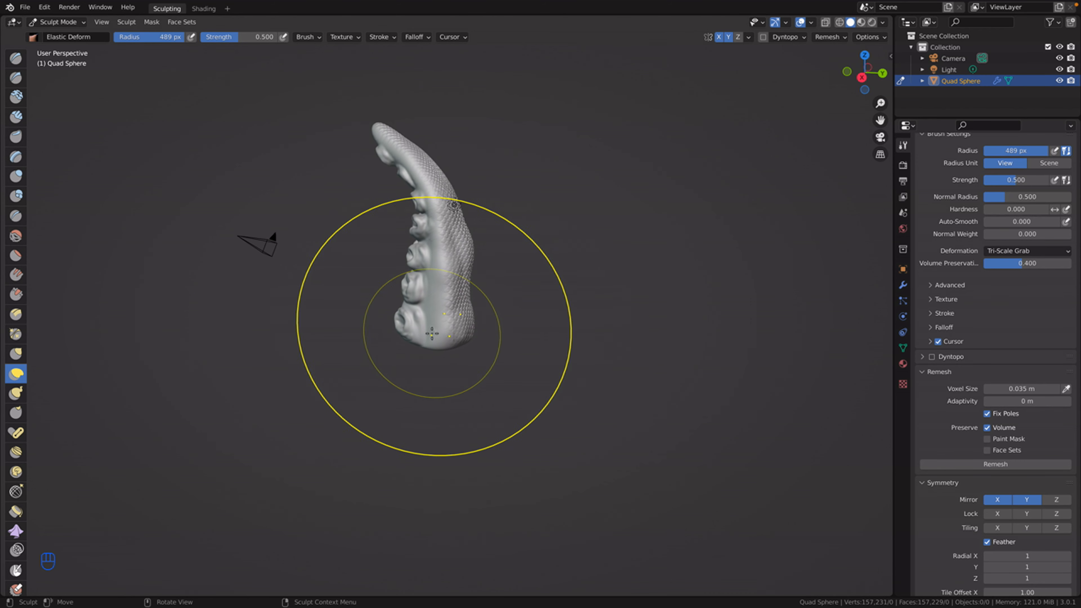
drag(443, 327, 411, 327)
drag(458, 256, 469, 254)
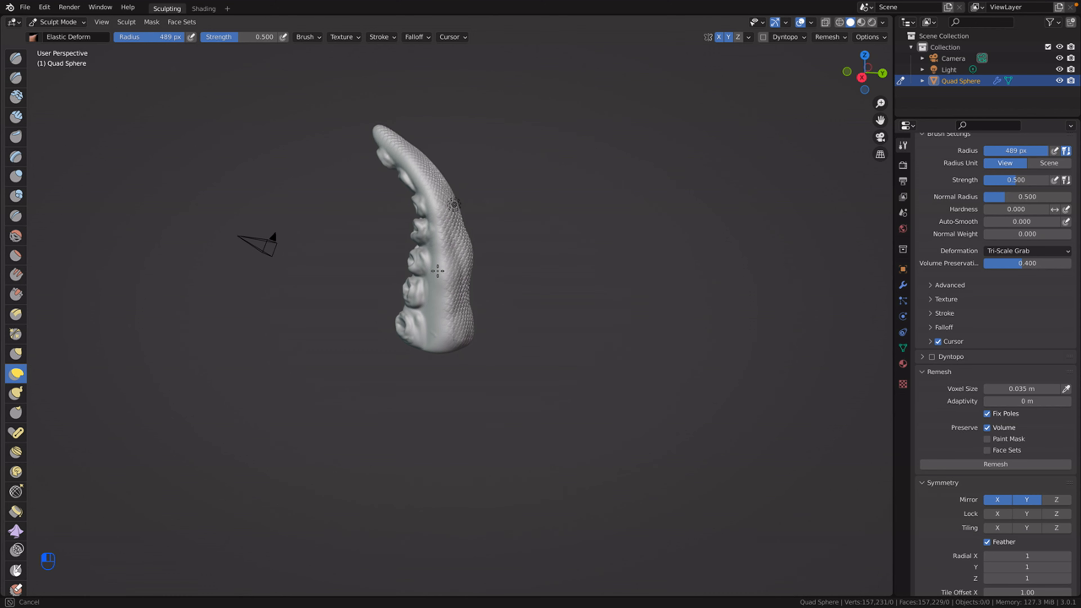
drag(438, 277, 439, 278)
mouse_move(505, 325)
middle_down()
mouse_move(645, 299)
mouse_move(668, 271)
mouse_move(798, 307)
middle_up()
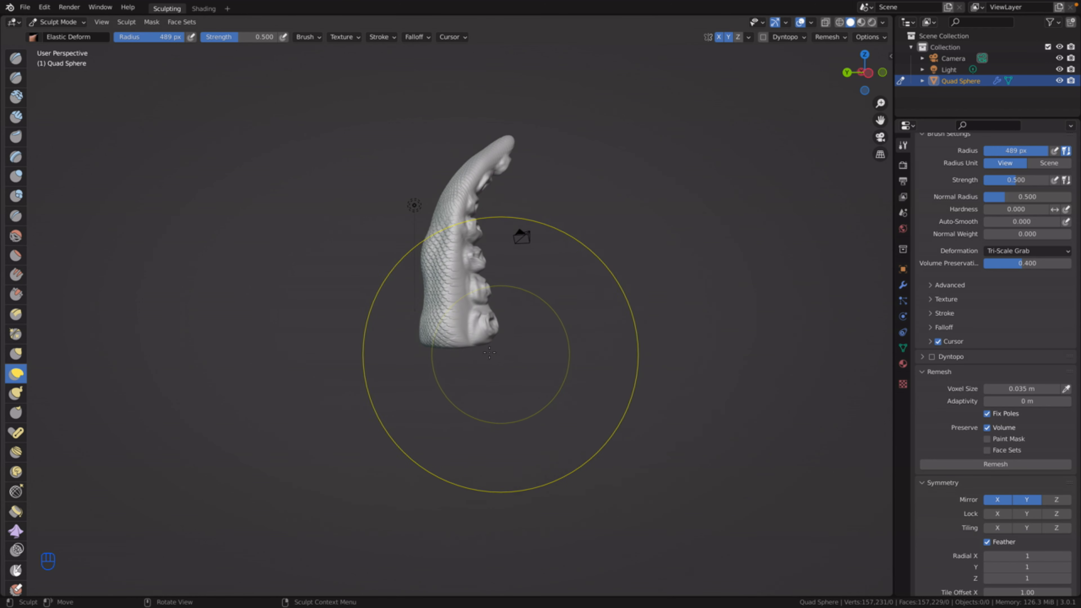
Step: Push the tentacle's lower and middle back inward and nudge its tip with side-view Elastic Deform strokes, mirroring only on Y
mouse_move(472, 336)
mouse_down()
mouse_move(488, 336)
mouse_move(451, 311)
mouse_up()
mouse_move(452, 311)
middle_down()
mouse_move(354, 369)
mouse_move(265, 372)
middle_up()
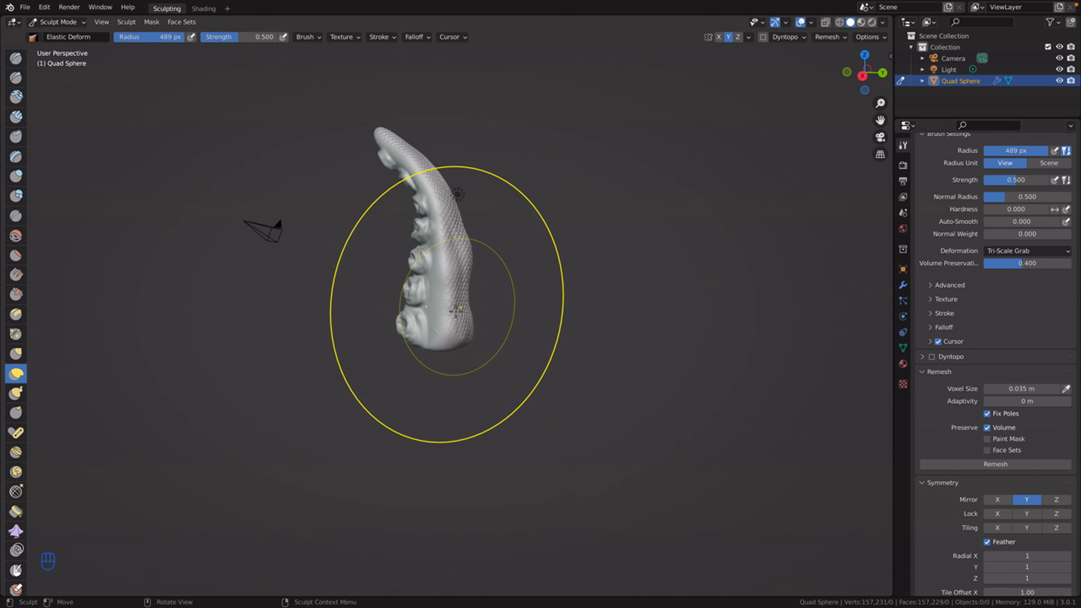
drag(462, 318, 407, 318)
drag(466, 249, 433, 249)
drag(435, 200, 427, 195)
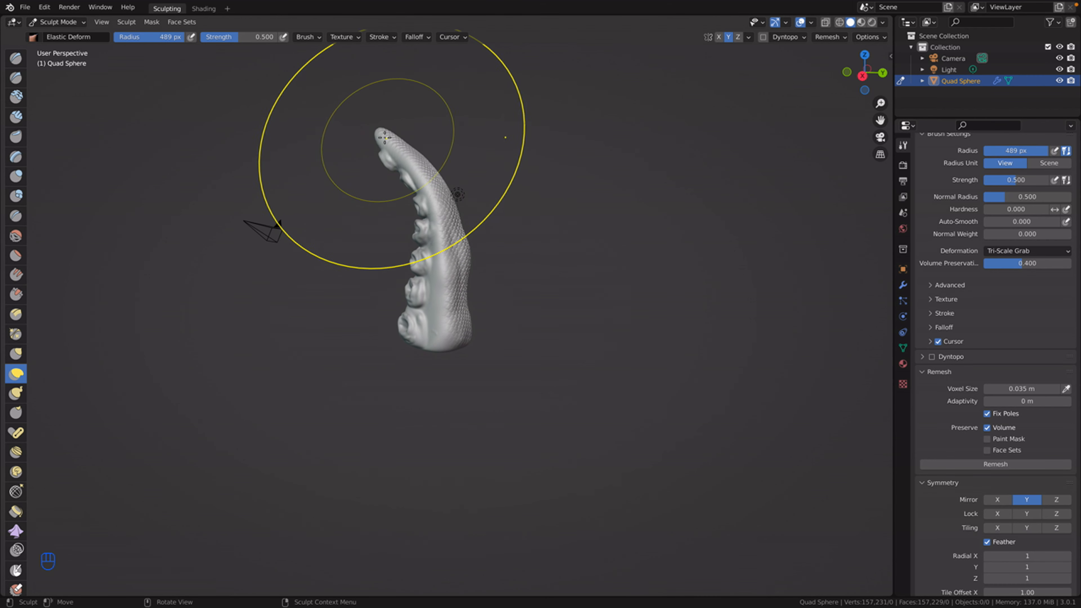
drag(379, 138, 380, 139)
Step: Inspect the tentacle's suckers, underside, tip and scaled back from several angles and distances
mouse_move(575, 290)
middle_down()
mouse_move(730, 303)
mouse_move(645, 310)
middle_up()
middle_drag(632, 277, 635, 237)
mouse_move(476, 494)
middle_down()
mouse_move(493, 390)
mouse_move(339, 381)
mouse_move(397, 367)
mouse_move(385, 426)
middle_up()
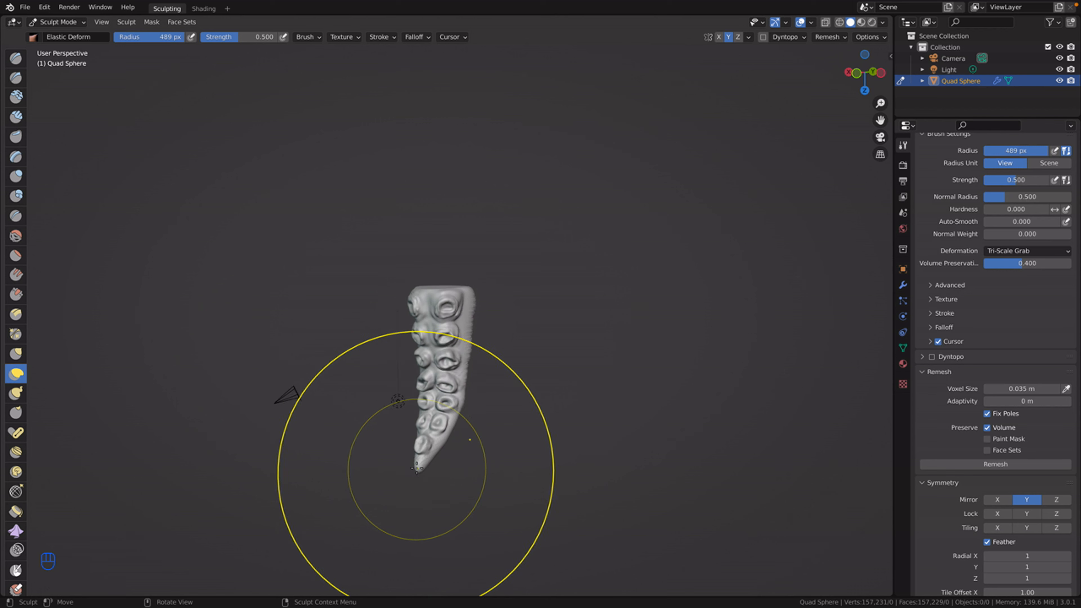
scroll(451, 451, up, 3)
mouse_move(458, 455)
middle_down()
mouse_move(604, 450)
mouse_move(519, 445)
mouse_move(551, 447)
middle_up()
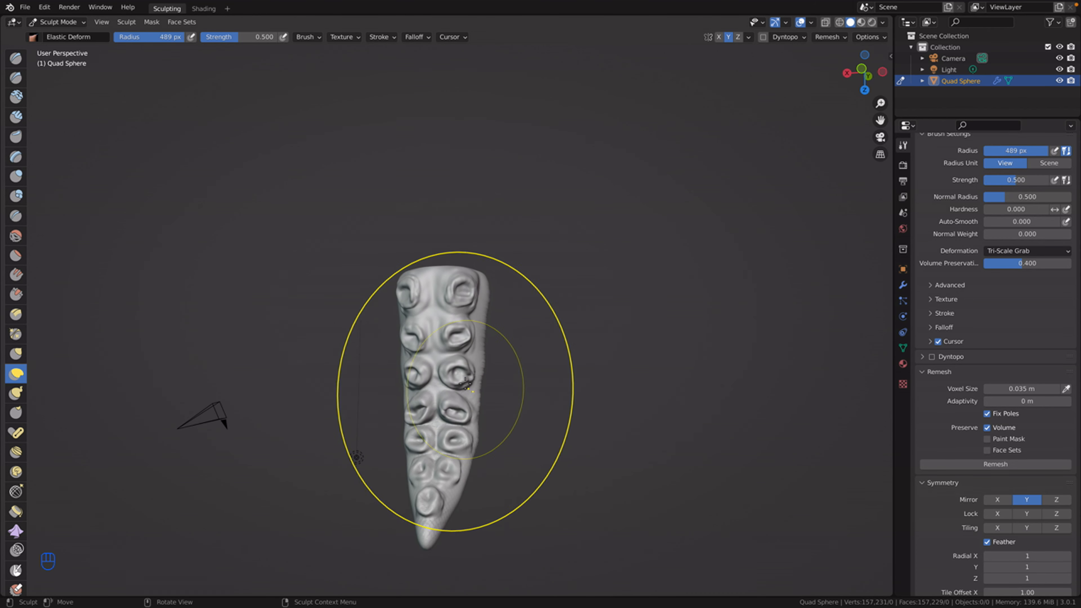
scroll(455, 385, up, 4)
mouse_move(541, 482)
middle_down()
mouse_move(552, 424)
mouse_move(548, 469)
mouse_move(581, 482)
middle_up()
scroll(567, 488, down, 6)
mouse_move(568, 402)
middle_down()
mouse_move(665, 472)
mouse_move(582, 365)
mouse_move(593, 377)
mouse_move(592, 443)
mouse_move(516, 451)
mouse_move(604, 462)
mouse_move(660, 417)
mouse_move(499, 464)
mouse_move(435, 450)
mouse_move(452, 443)
mouse_move(555, 206)
middle_up()
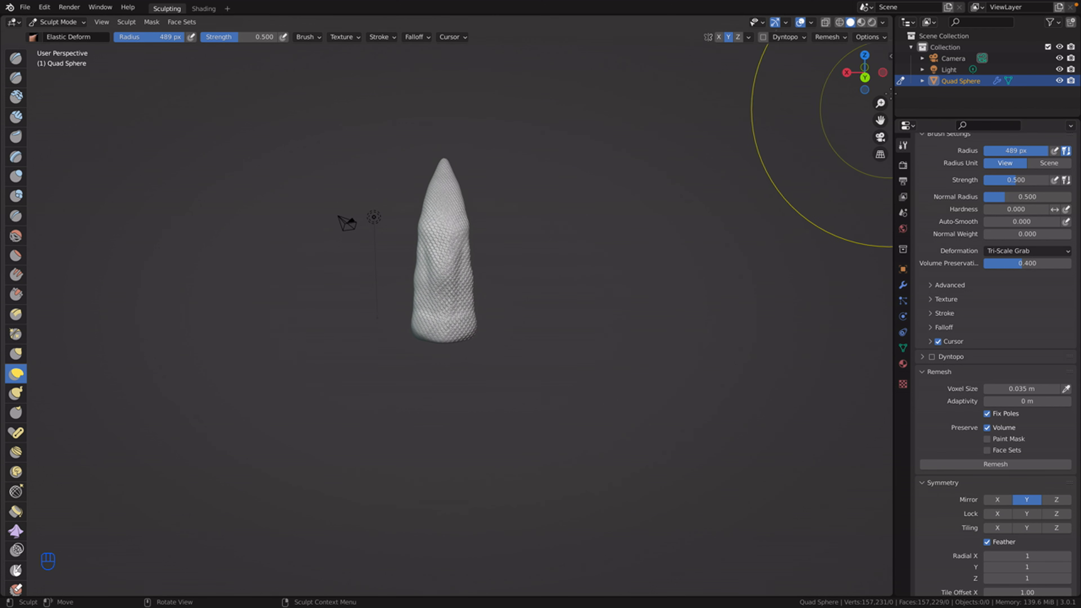
Step: Show the tentacle's transform values and look through the rotation modes, keeping XYZ Euler
click(891, 57)
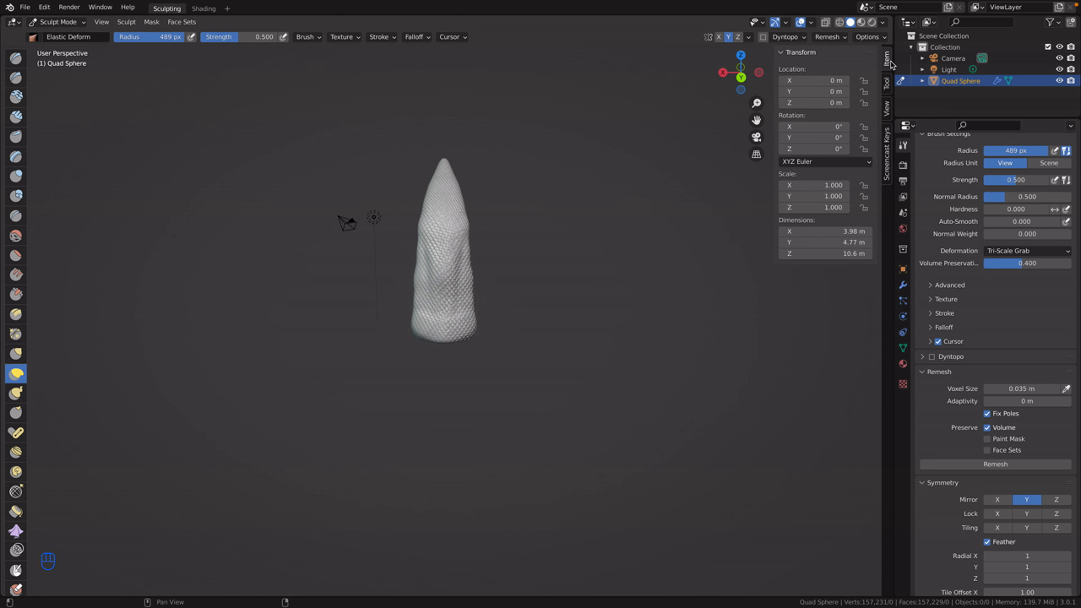
click(854, 162)
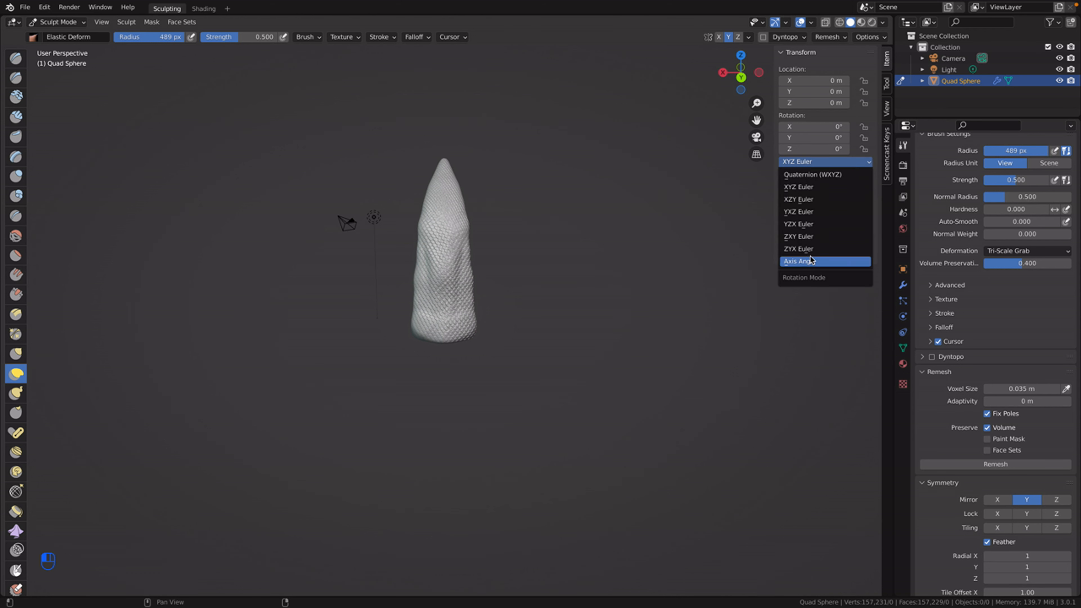
click(806, 187)
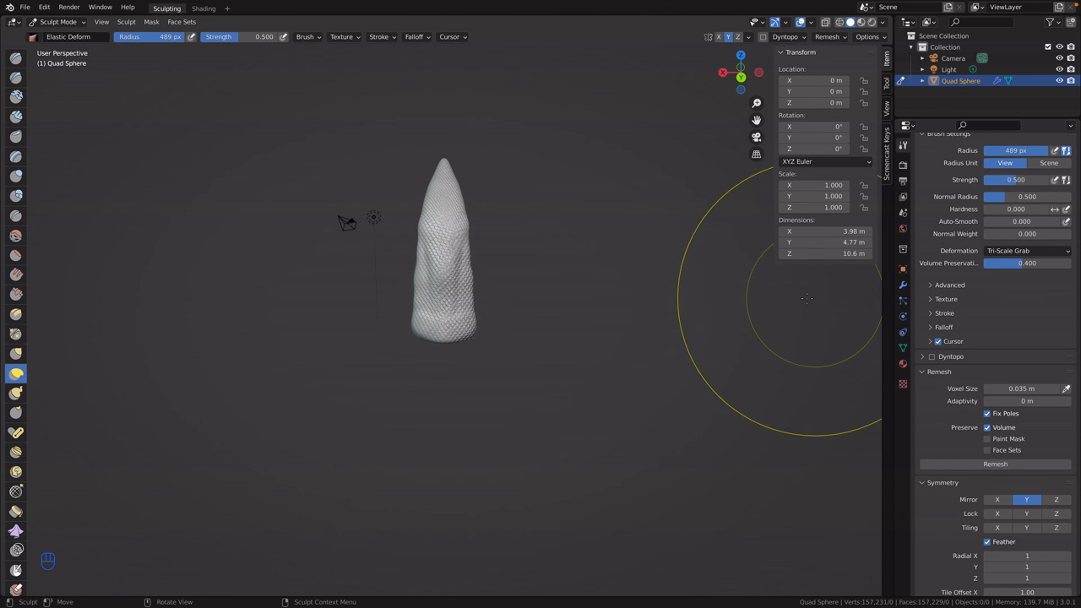
Step: Smooth the area between the tentacle's upper suckers using the Smooth brush with a 199 px radius
mouse_move(495, 386)
middle_down()
mouse_move(664, 366)
mouse_move(507, 386)
mouse_move(489, 357)
mouse_move(498, 340)
mouse_move(480, 329)
middle_up()
scroll(483, 294, up, 4)
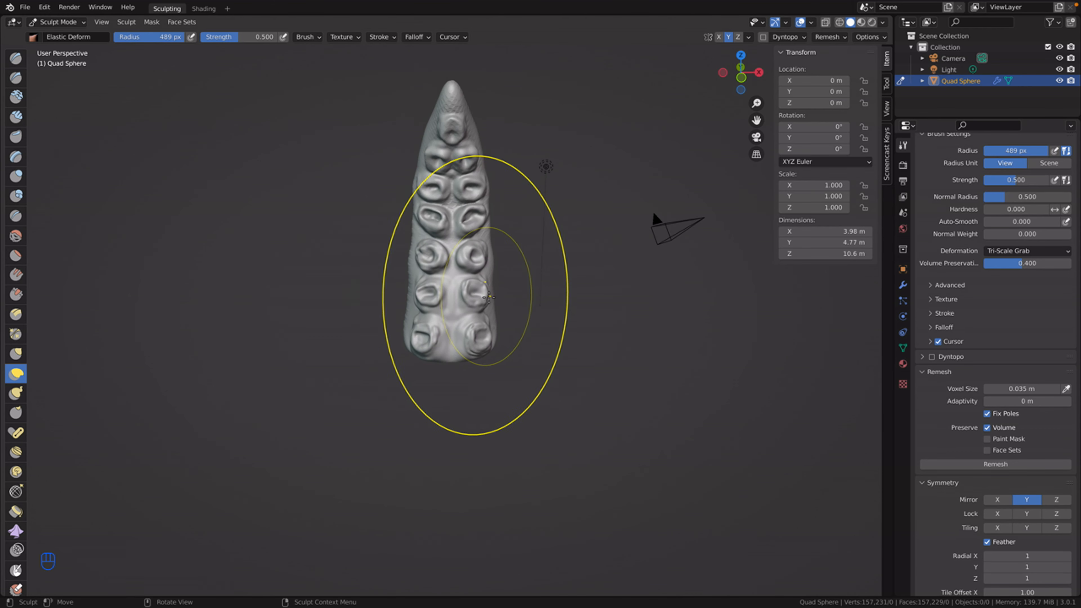
mouse_move(555, 350)
middle_down()
mouse_move(572, 314)
mouse_move(567, 339)
middle_up()
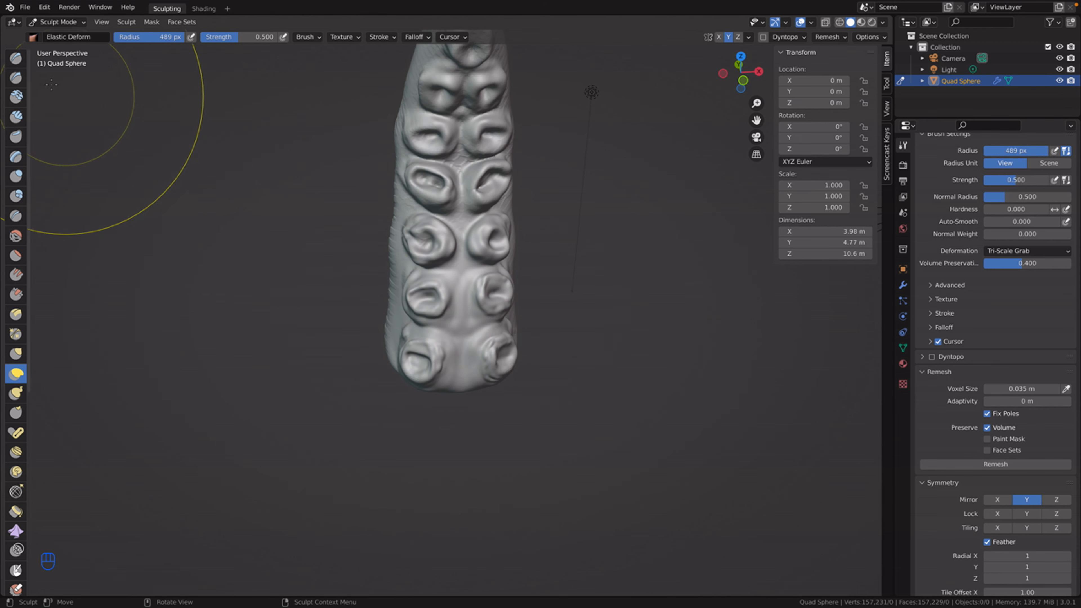
click(15, 235)
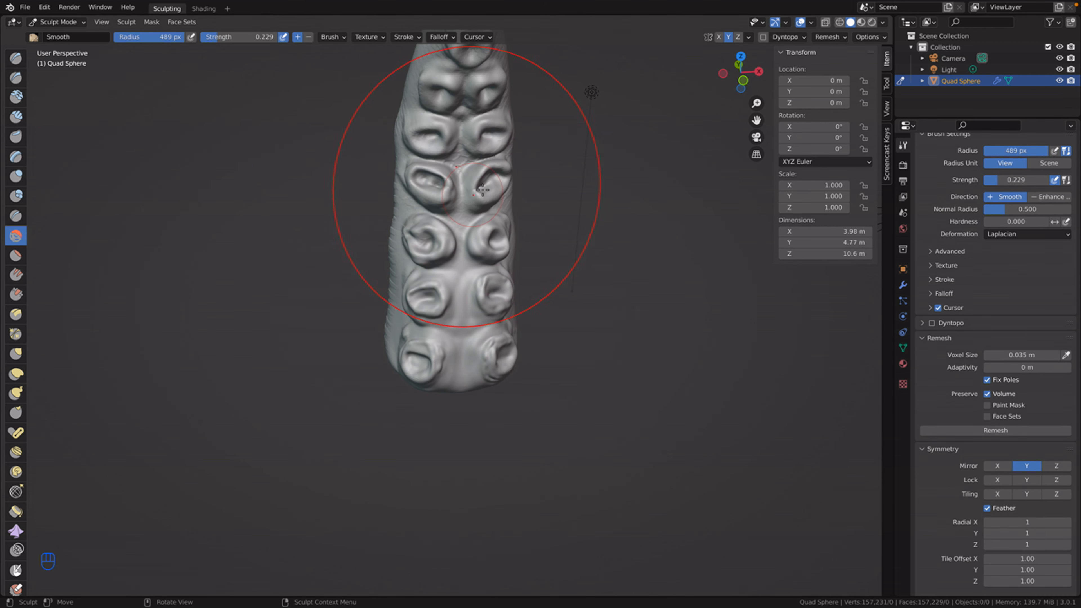
right_click(590, 228)
drag(590, 228, 541, 228)
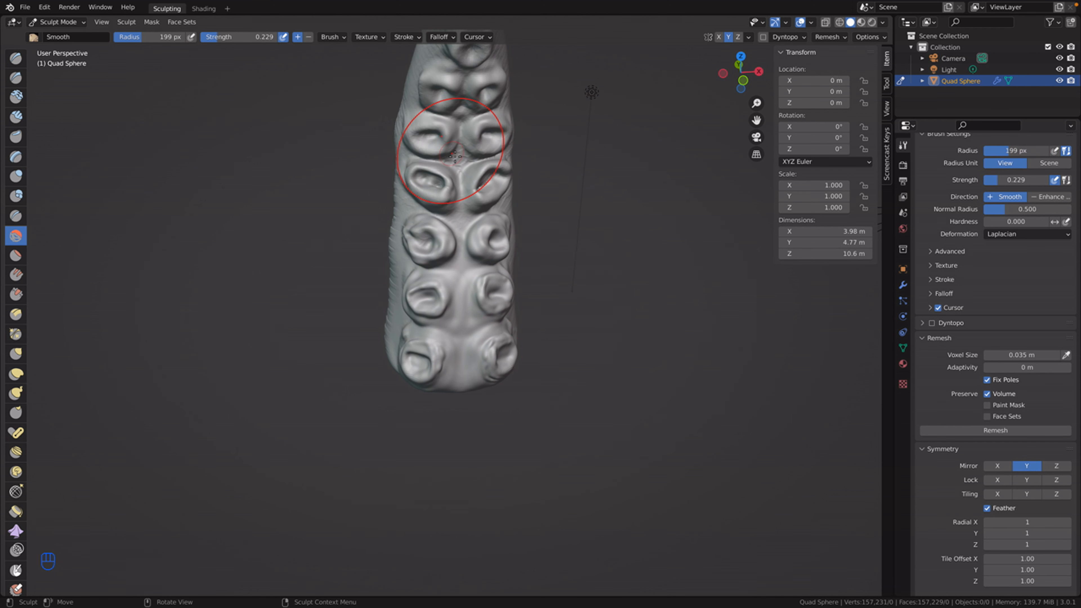
drag(460, 160, 459, 161)
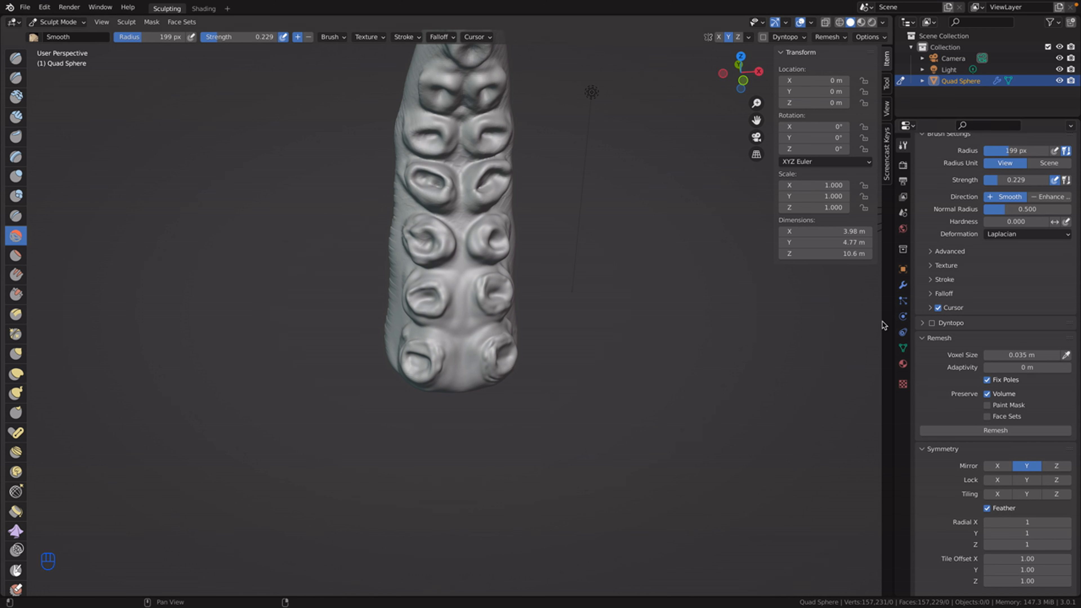
Step: Switch the tentacle from Sculpt Mode to Object Mode
click(903, 182)
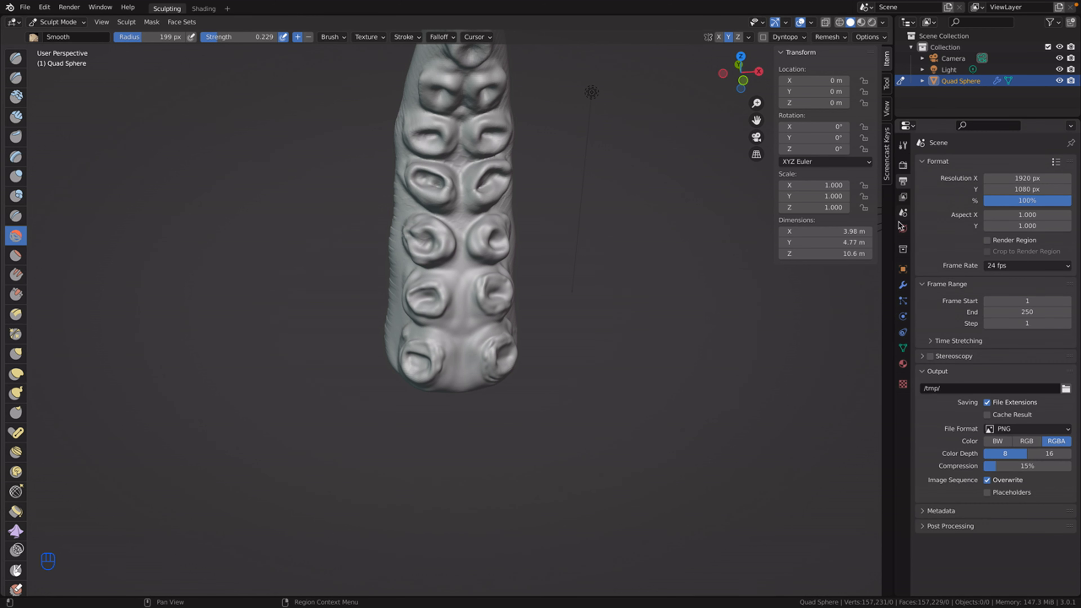
click(58, 22)
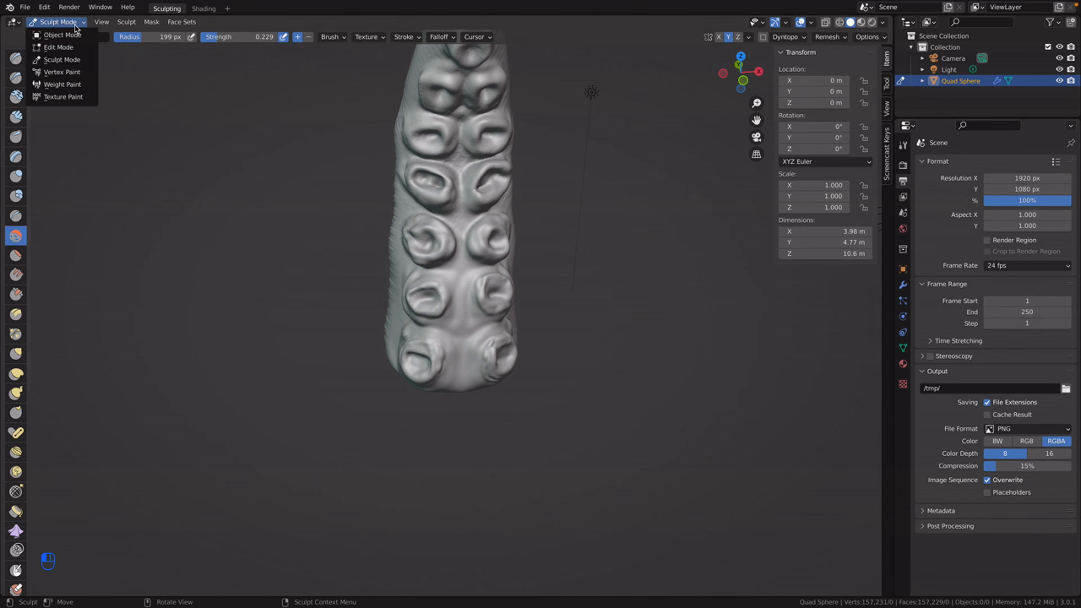
click(56, 34)
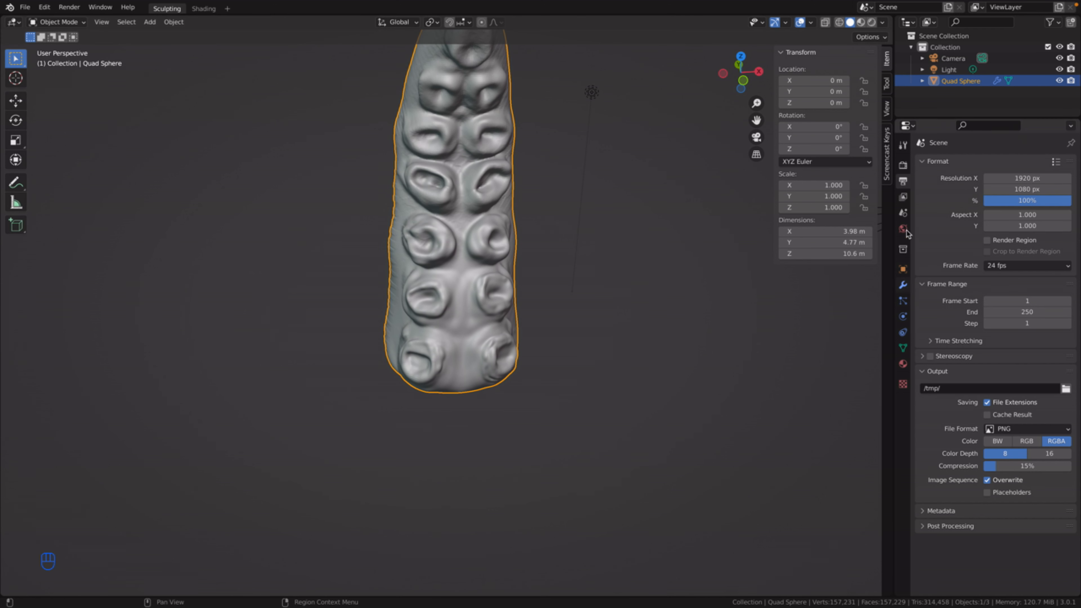
Step: Look through the tool, render, output, view layer and world settings and the tentacle's object properties, including its relations
click(904, 147)
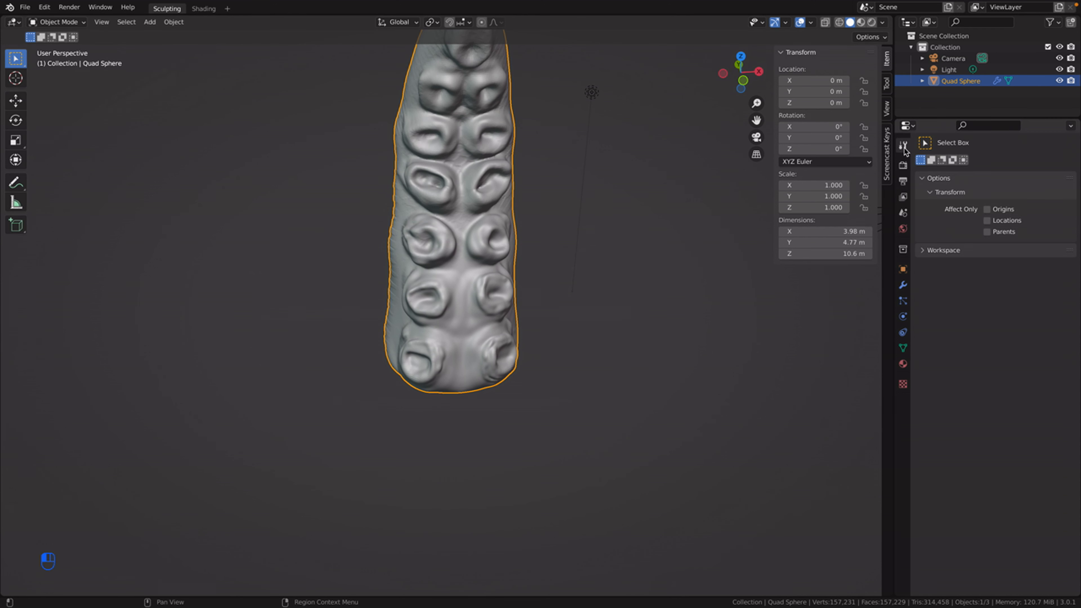
click(904, 165)
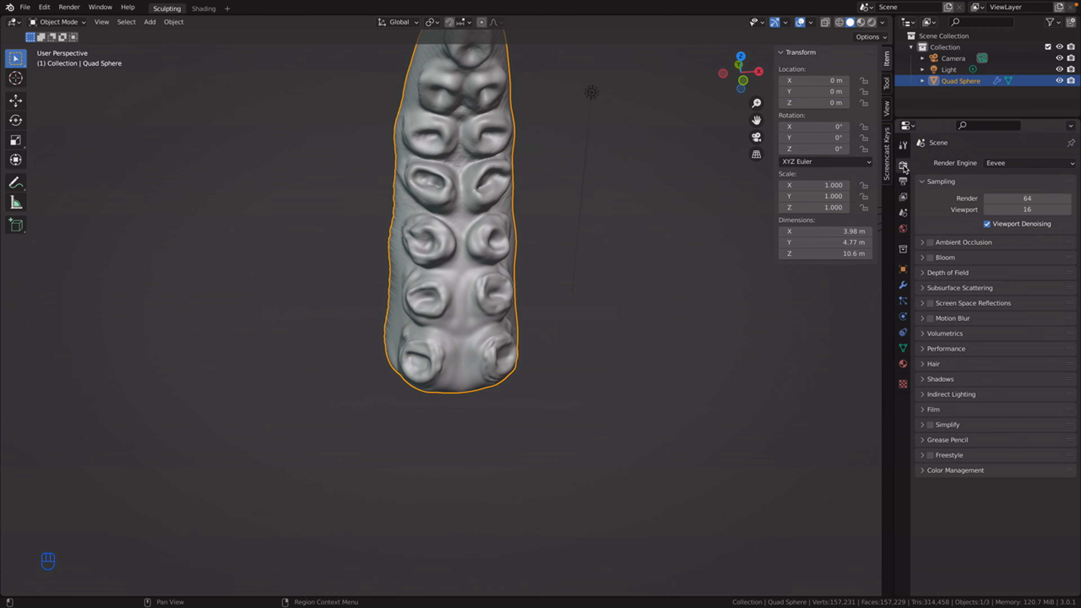
click(904, 183)
click(903, 198)
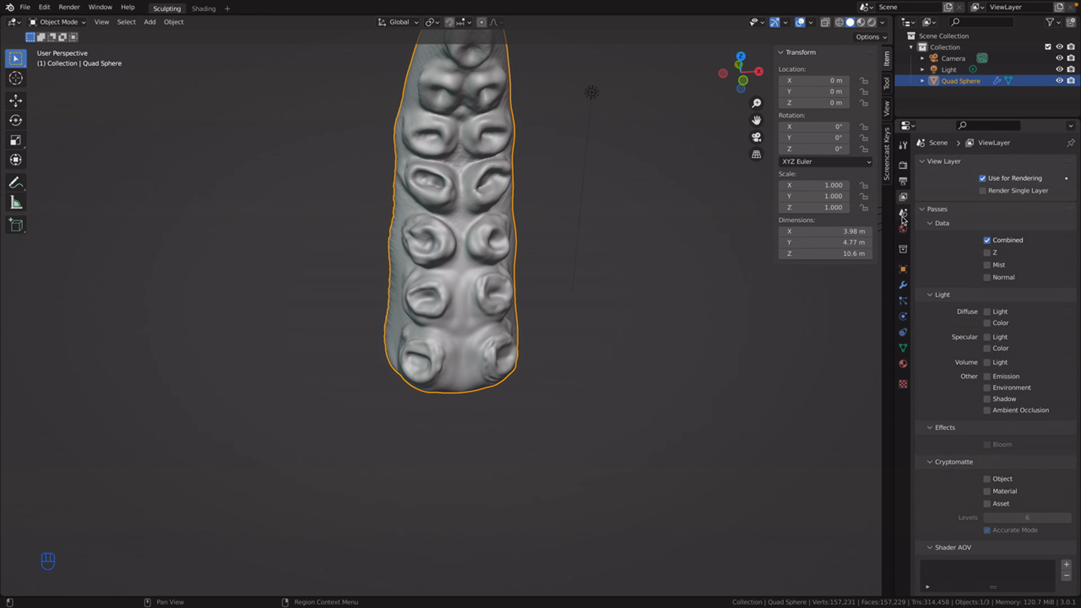
click(903, 228)
click(903, 268)
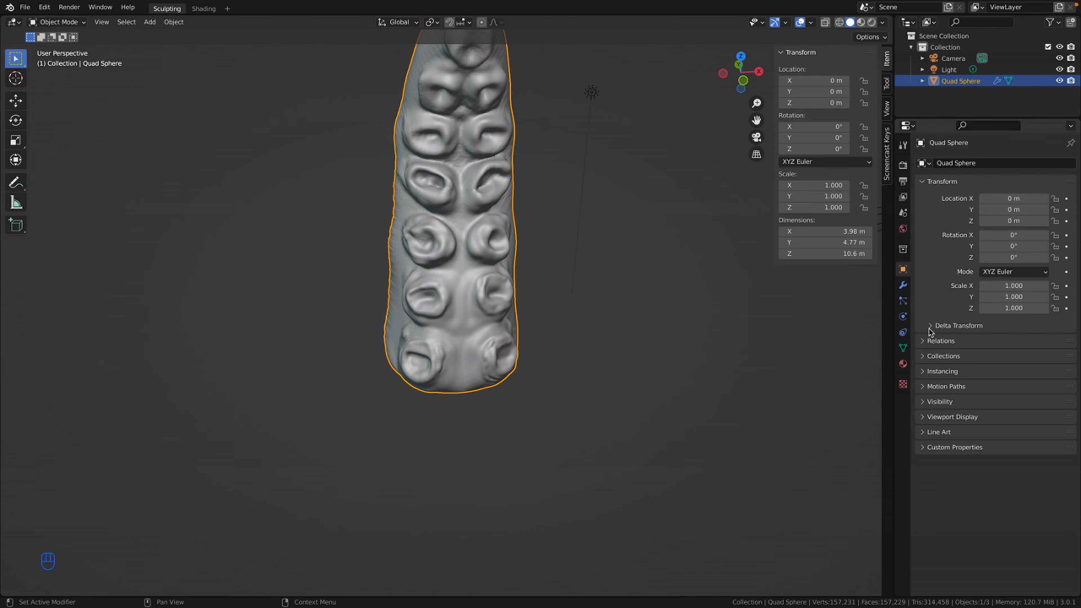
click(932, 341)
click(932, 341)
Step: Examine the whole tentacle from stepped side angles, from the top and from the front
scroll(656, 411, down, 3)
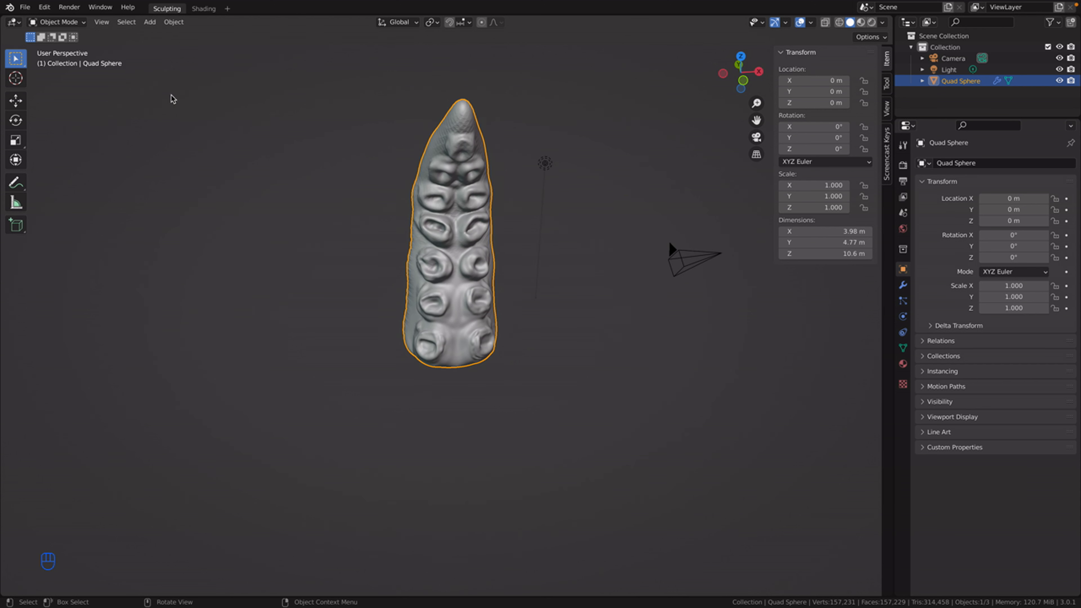
key(KP_4)
key(KP_6)
key(KP_6)
key(KP_4)
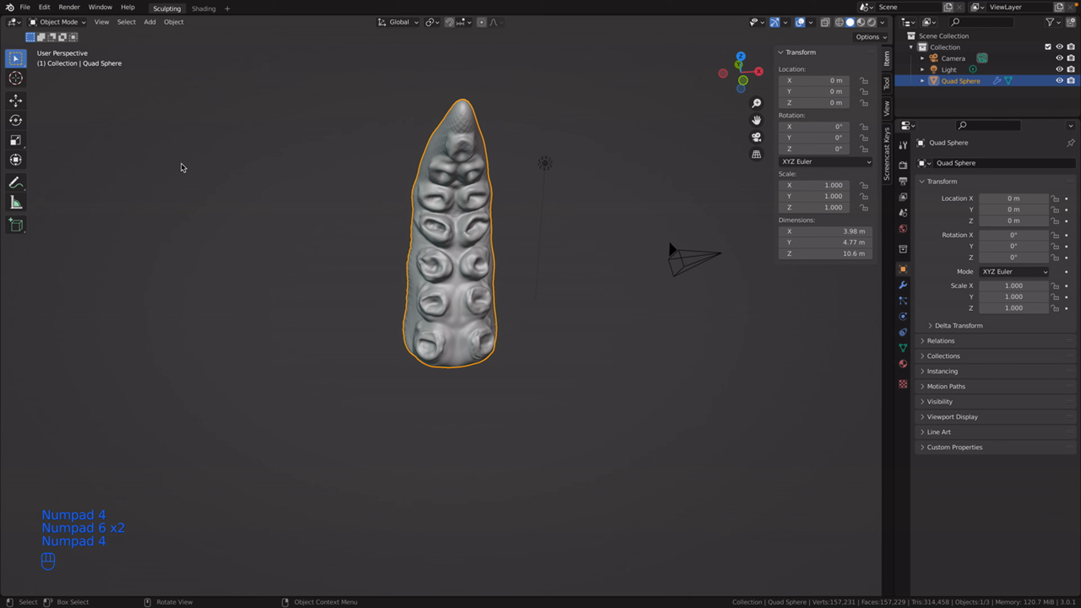
key(KP_6)
key(KP_8)
key(KP_7)
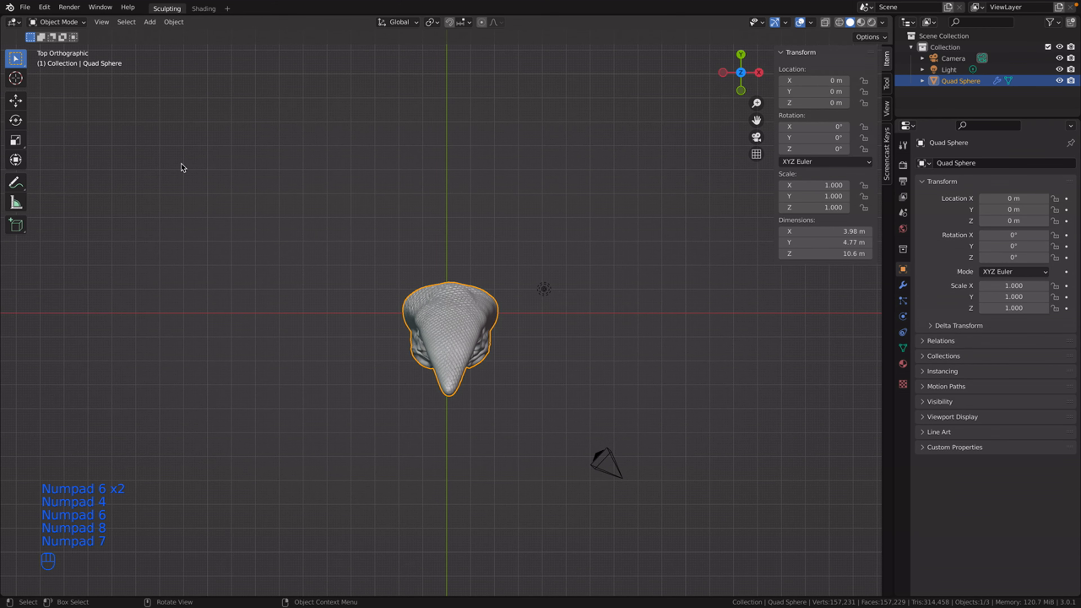
key(KP_1)
key(KP_4)
key(KP_6)
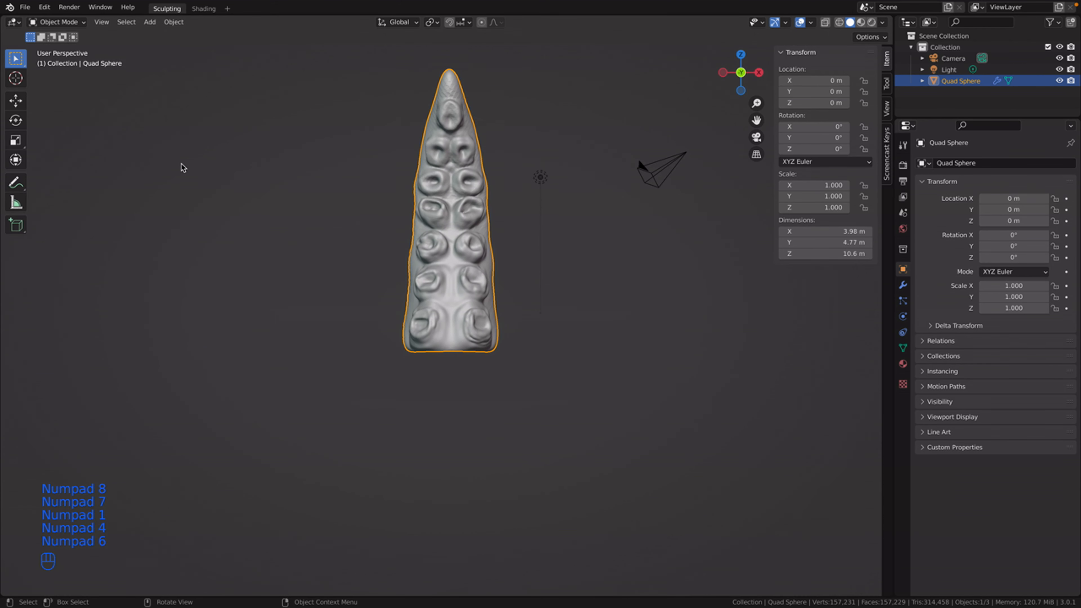
Step: Deselect the tentacle and add a cone mesh to the scene
click(681, 431)
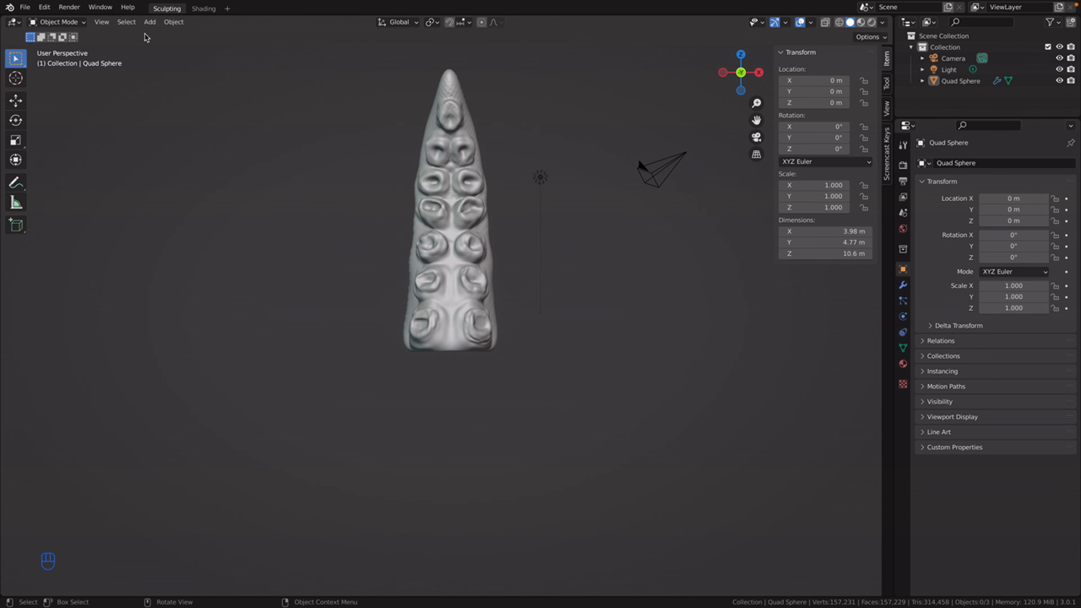
click(149, 22)
mouse_move(169, 35)
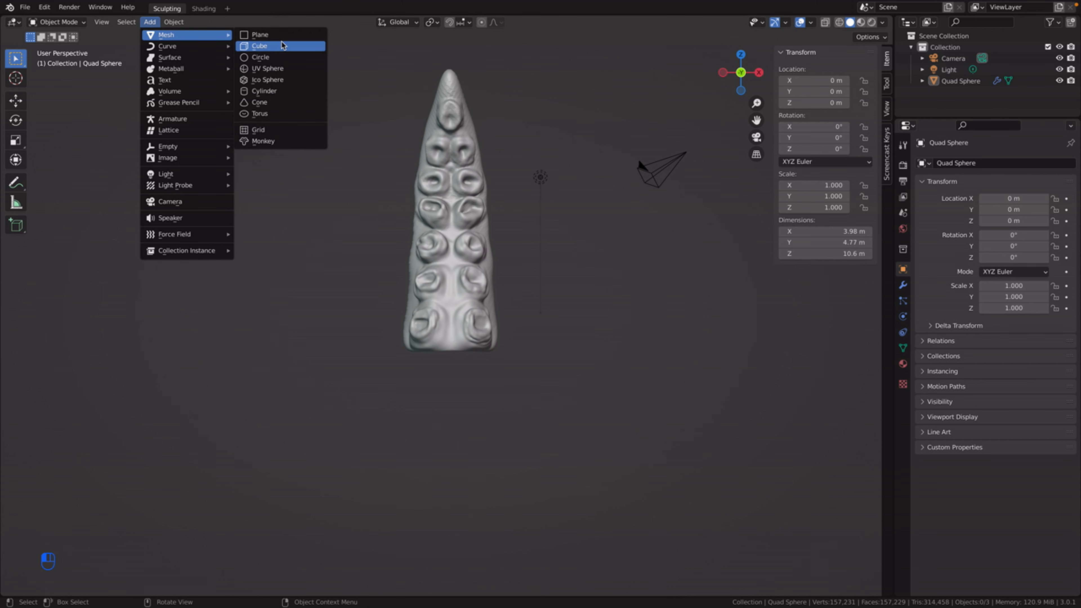
click(150, 21)
mouse_move(184, 47)
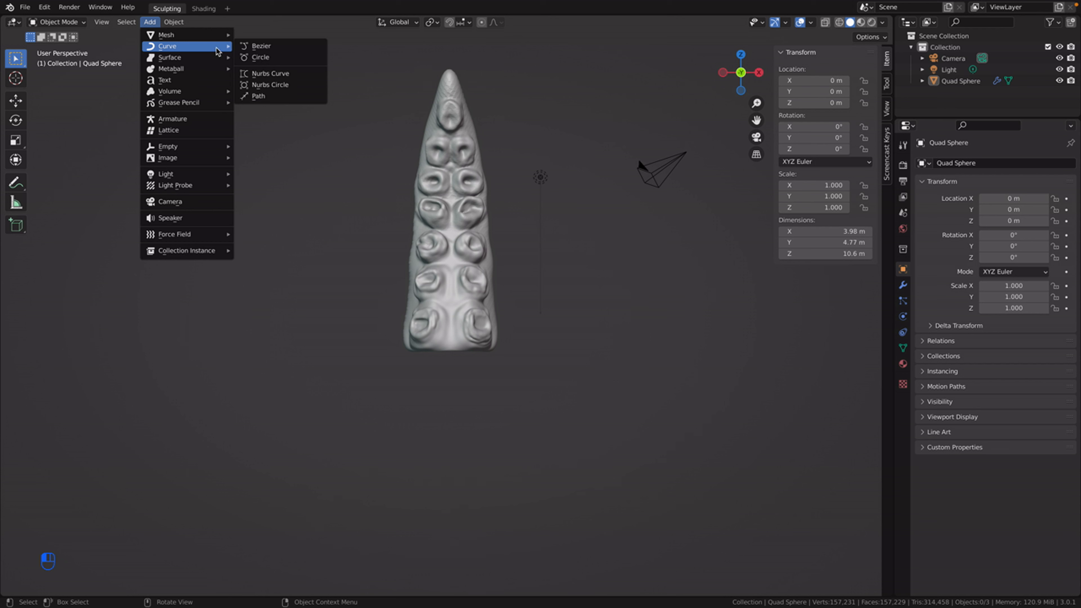
mouse_move(227, 39)
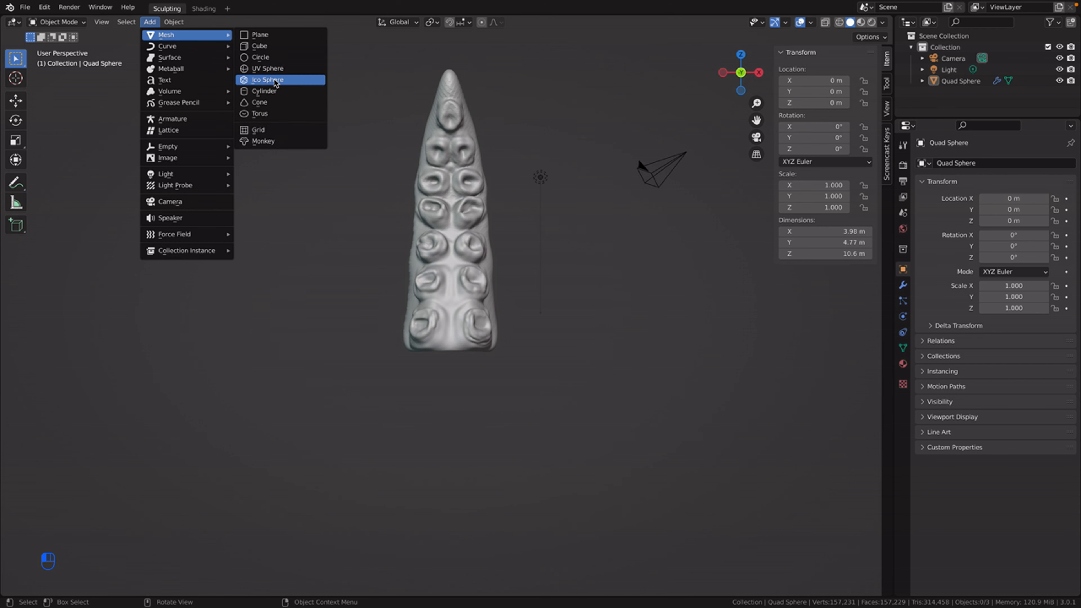
click(277, 104)
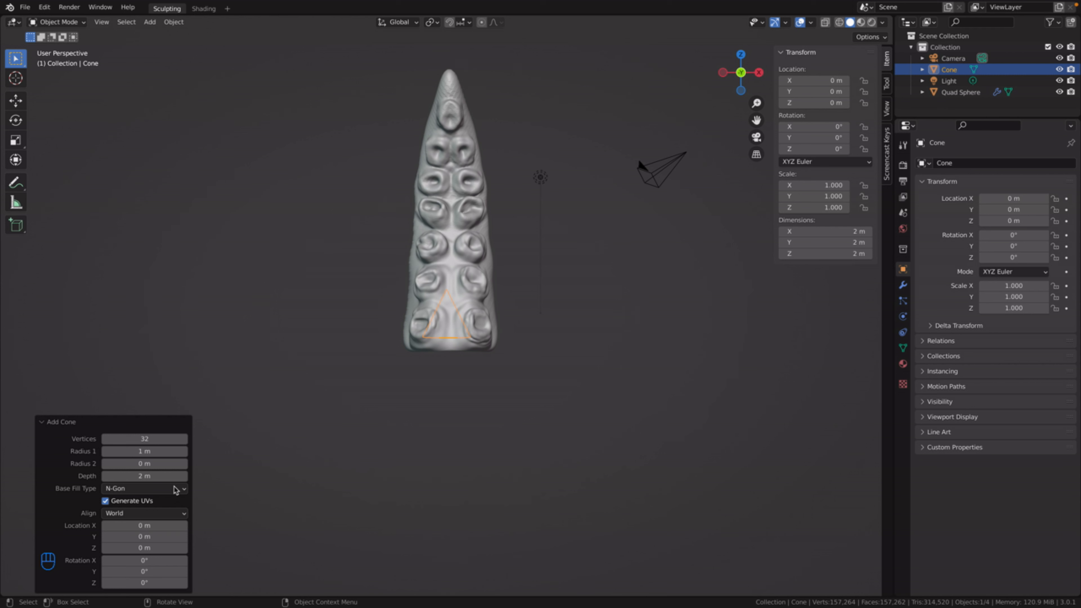
Step: Set the new cone's vertices to 180 and its Radius 2 to 0.75 m
click(159, 439)
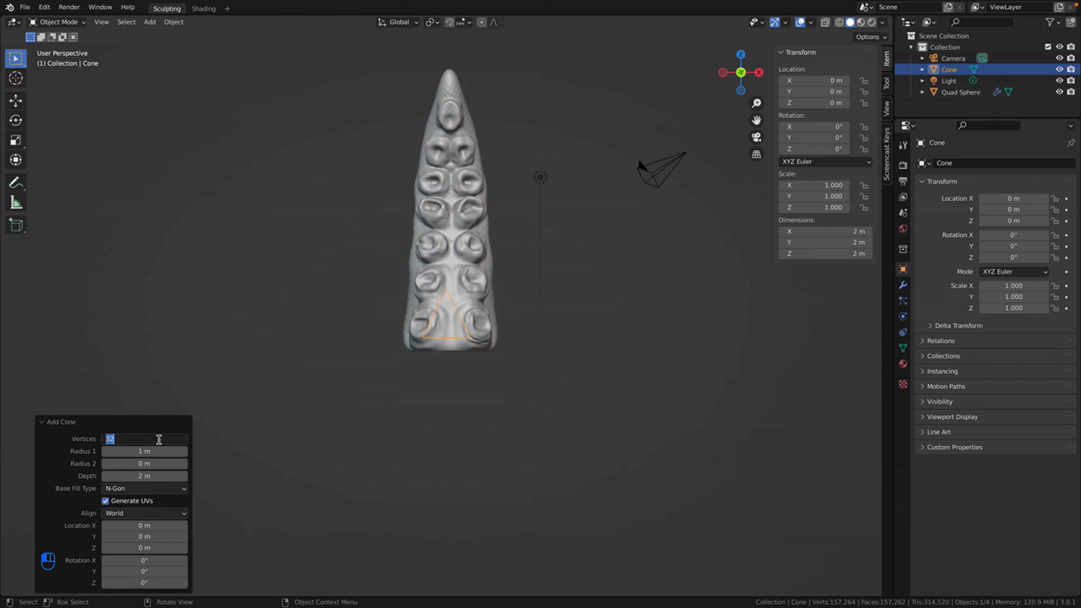
key(Tab)
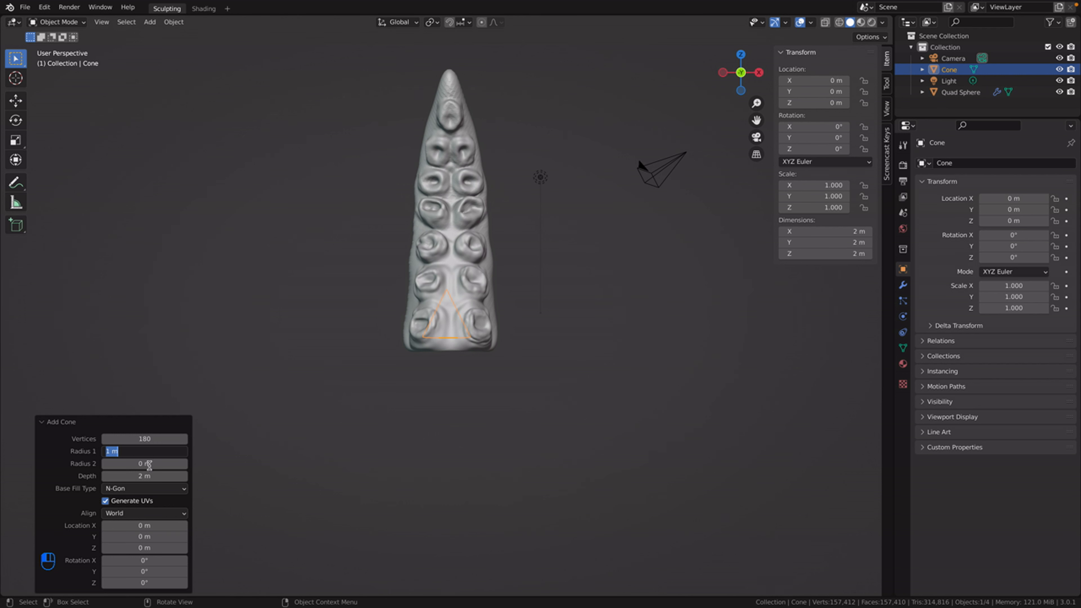
key(Return)
double_click(161, 464)
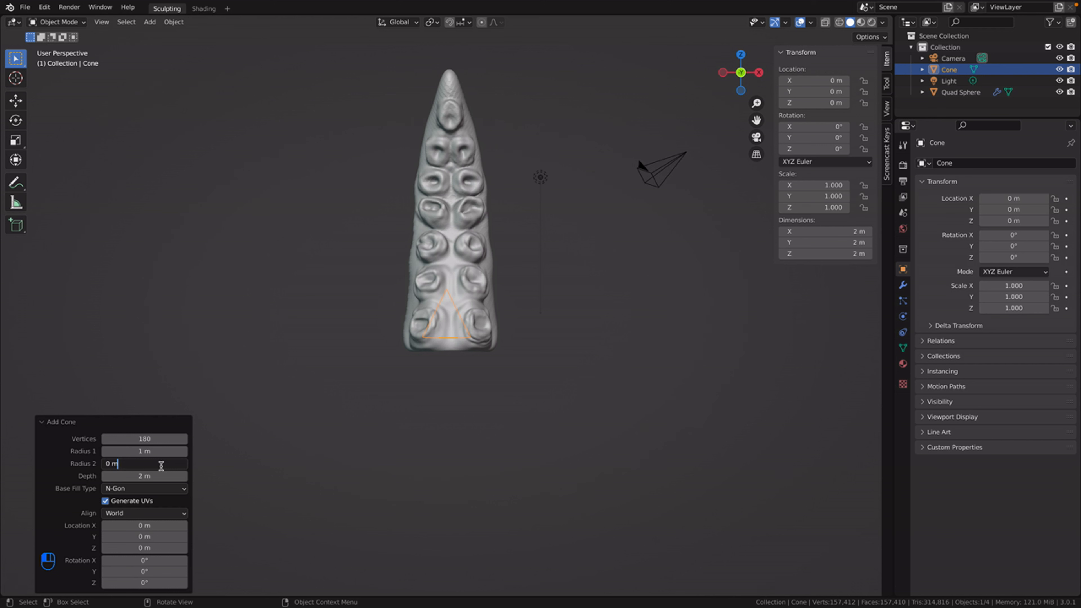
drag(156, 465, 86, 463)
key(BackSpace)
key(BackSpace)
click(87, 464)
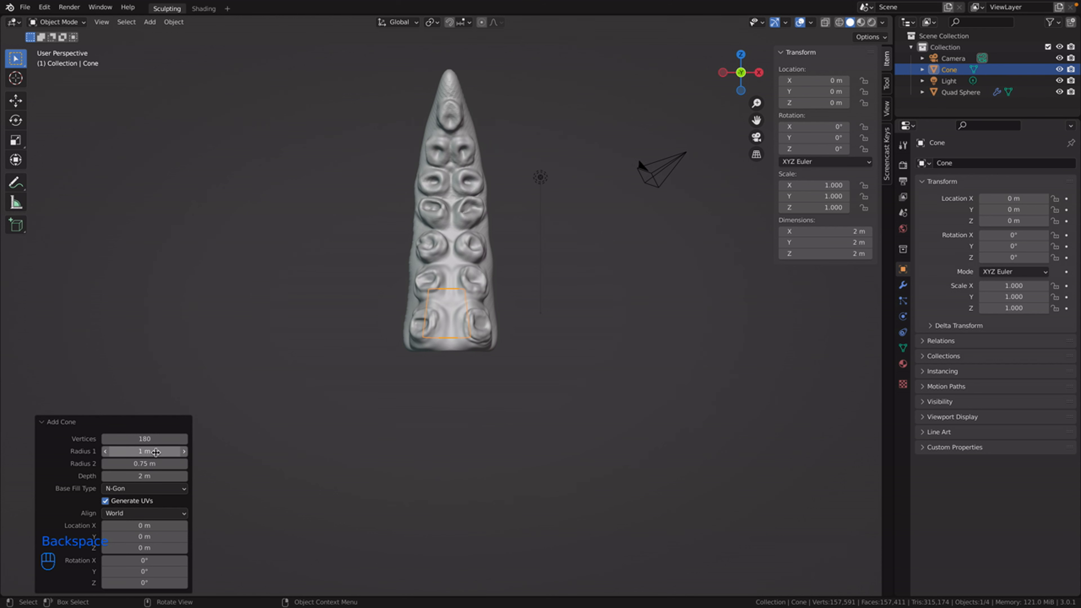
Step: Change the cone's Radius 2 to 0.8 m
click(154, 467)
click(155, 466)
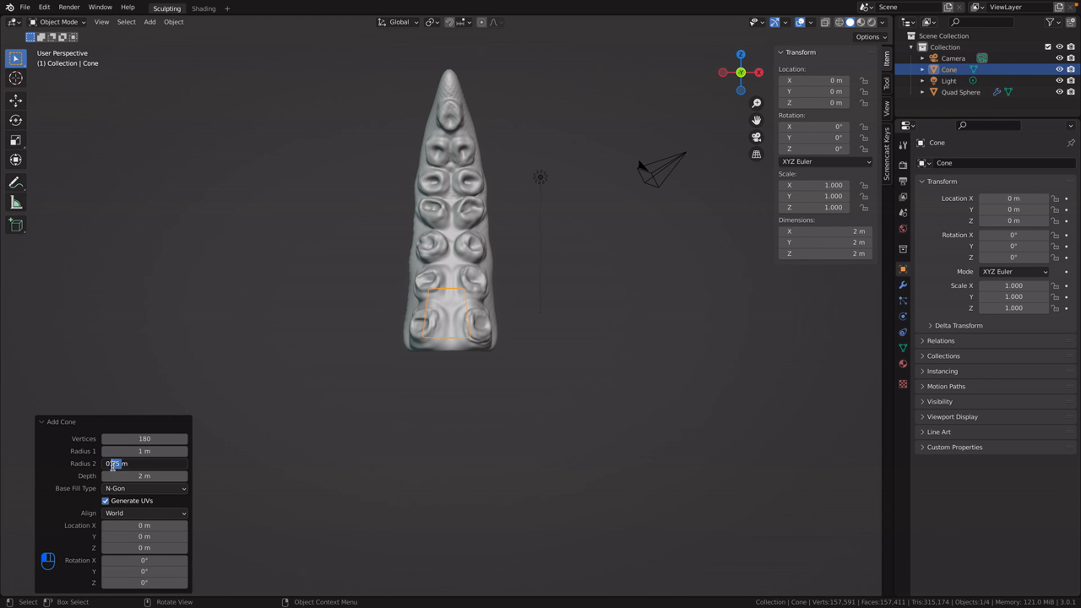
key(Return)
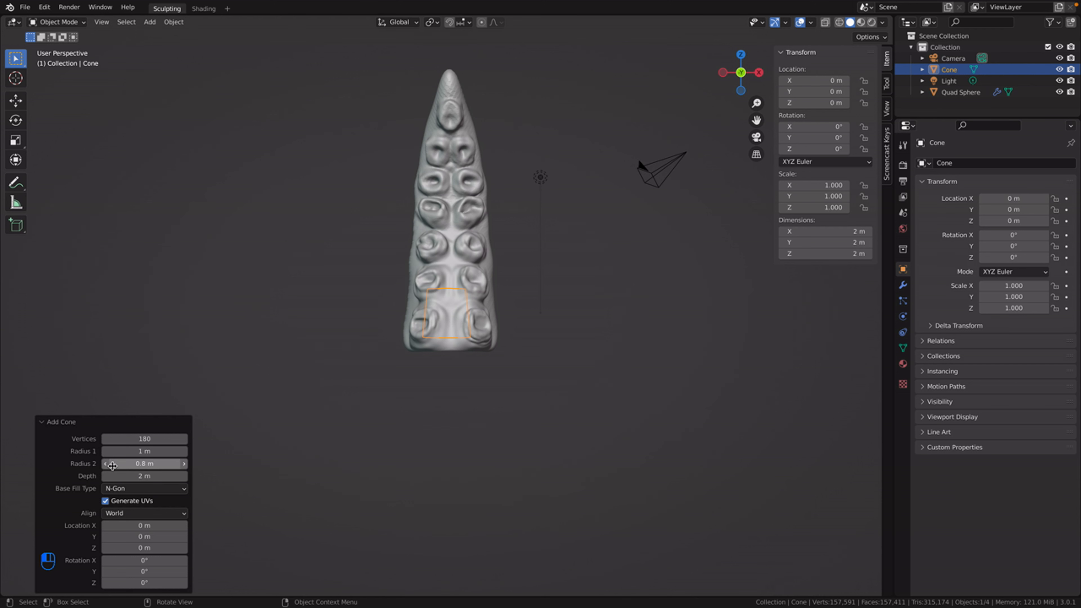
Step: Set the new cone's Radius 2 to 0.6 m and its depth to 1 m
click(113, 466)
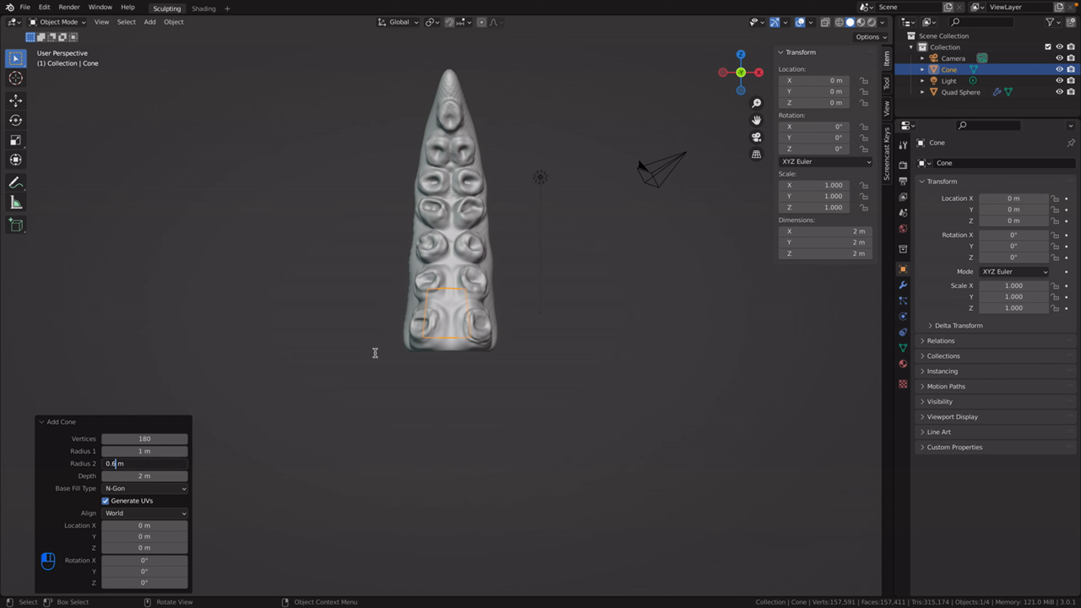
key(Return)
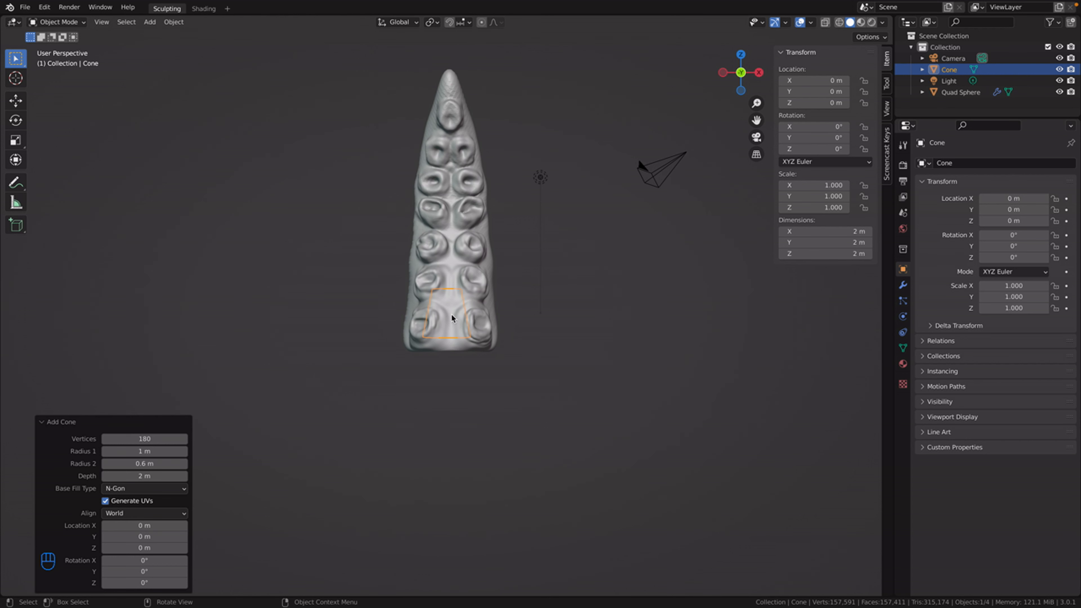
click(154, 475)
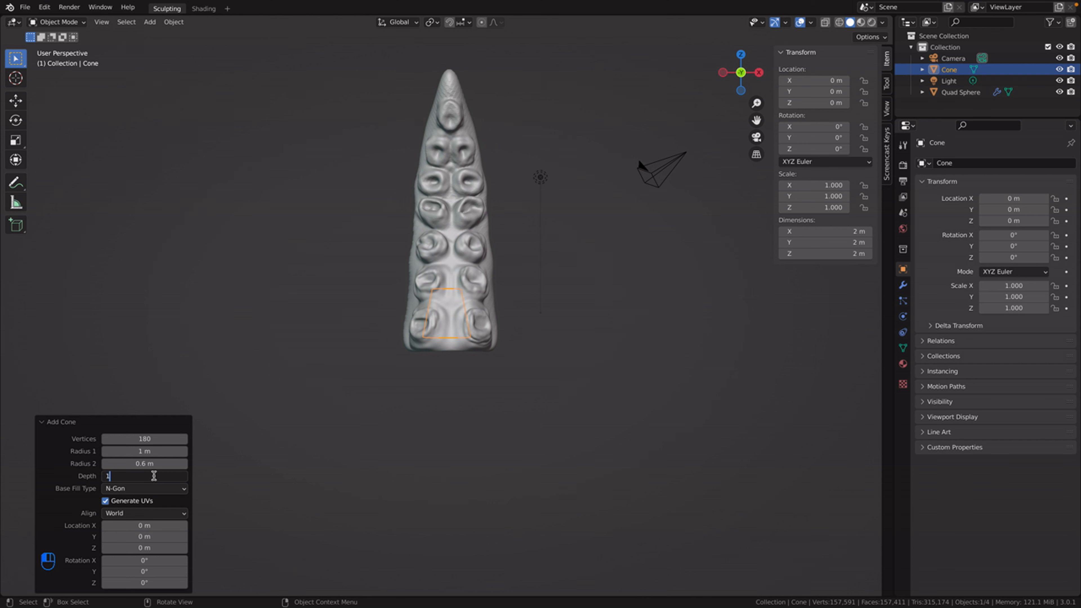
key(Return)
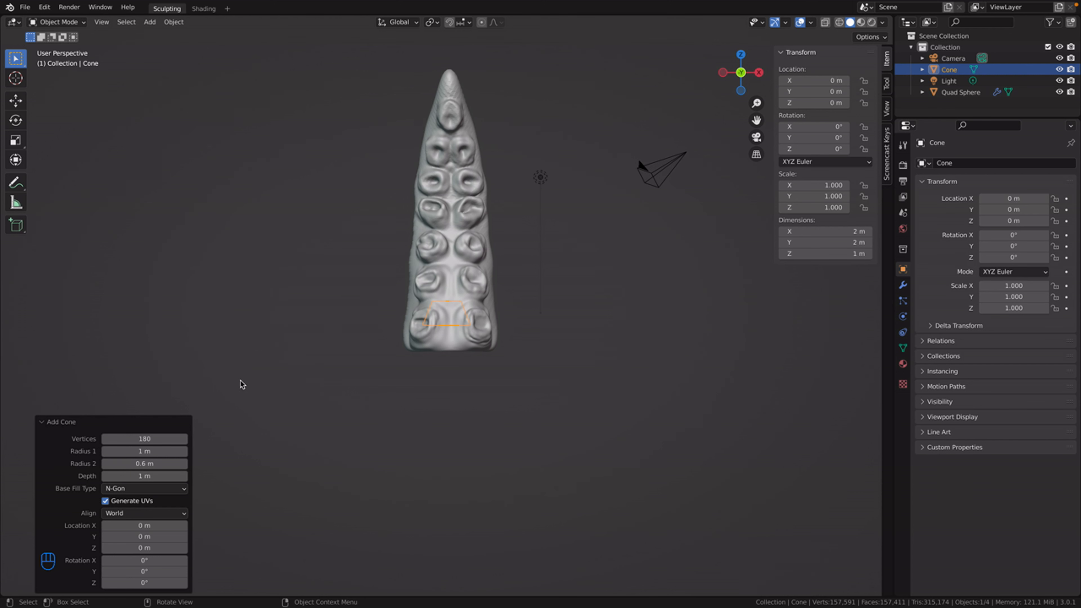
Step: Reselect the cone and move it straight down about 1.41 m to the tentacle's base
click(285, 403)
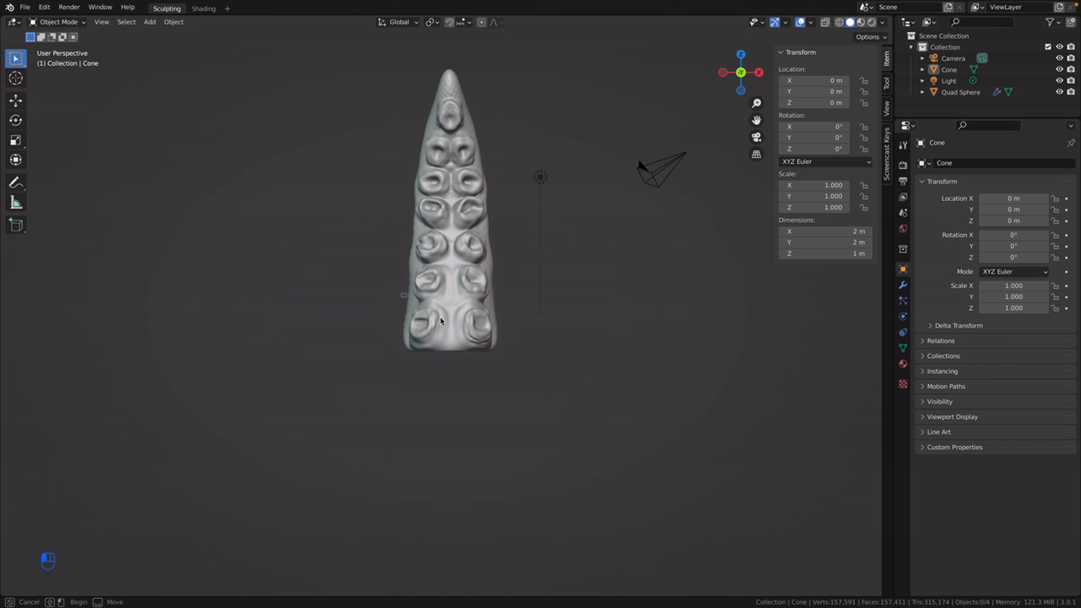
drag(407, 300, 507, 357)
click(337, 294)
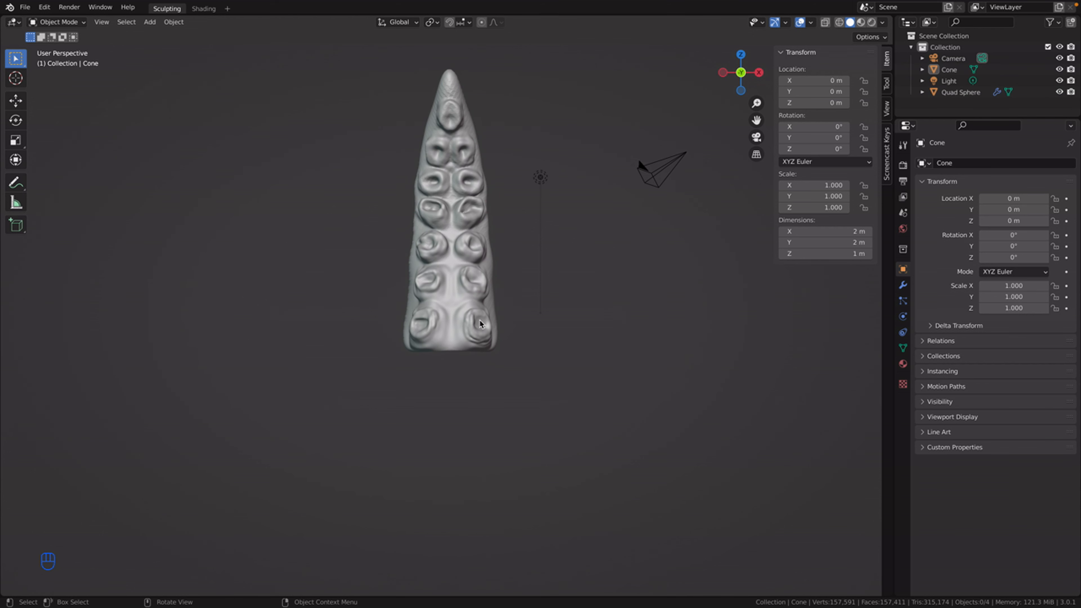
click(960, 94)
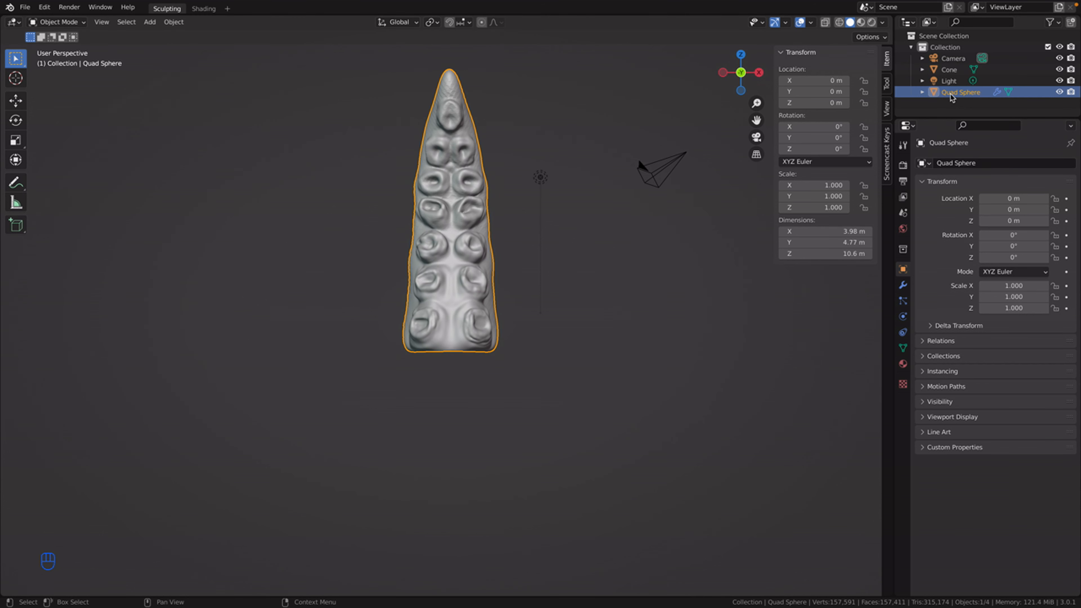
click(950, 70)
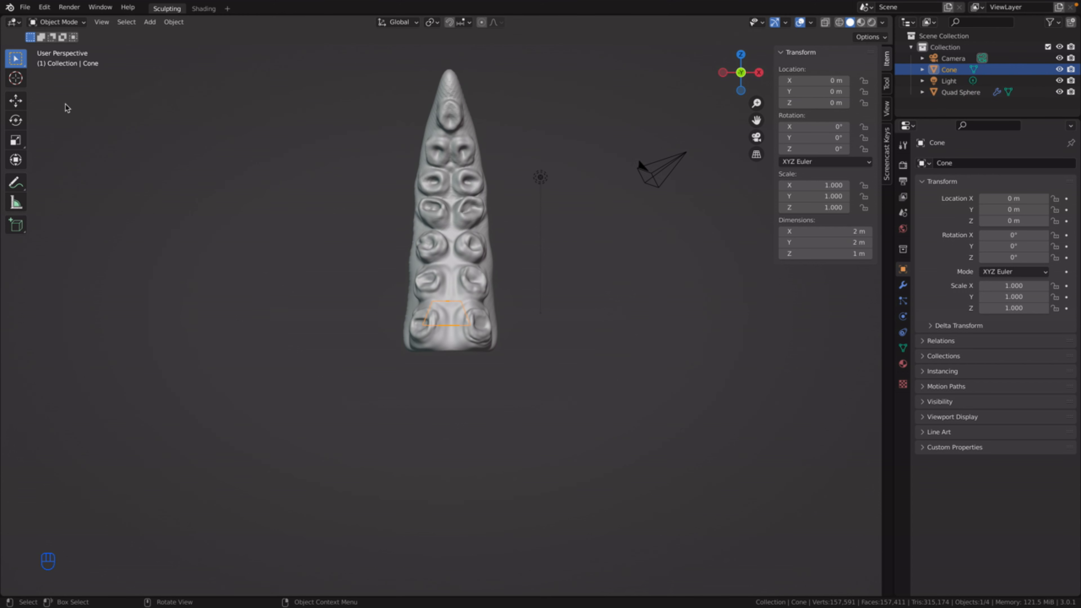
click(18, 104)
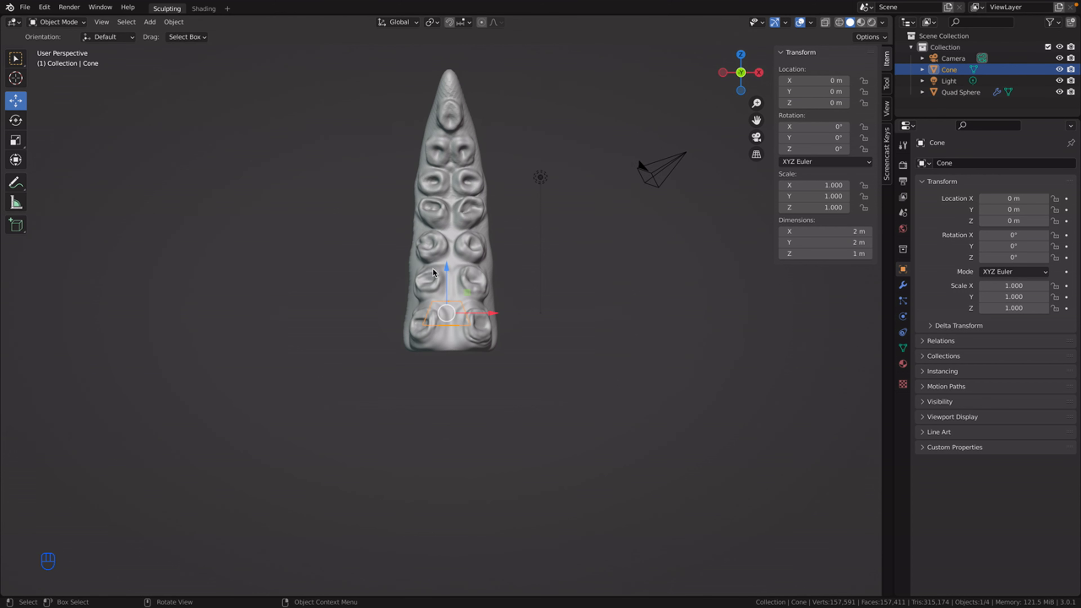
drag(444, 268, 446, 305)
Step: Examine the cone's placement under the tentacle from below, from the right and from stepped side angles
middle_drag(546, 346, 536, 207)
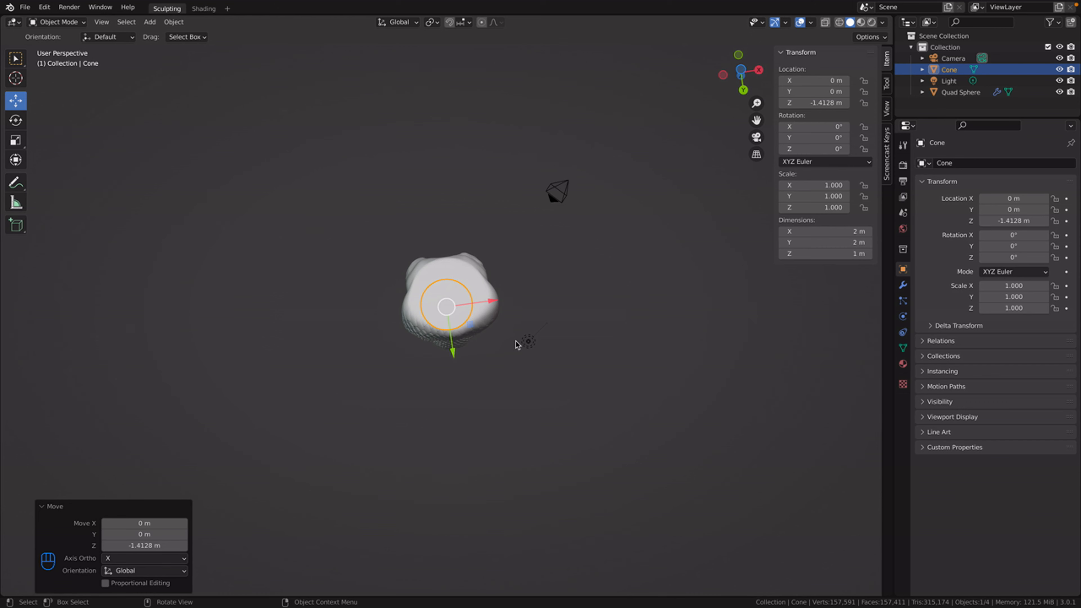
key(KP_3)
key(KP_5)
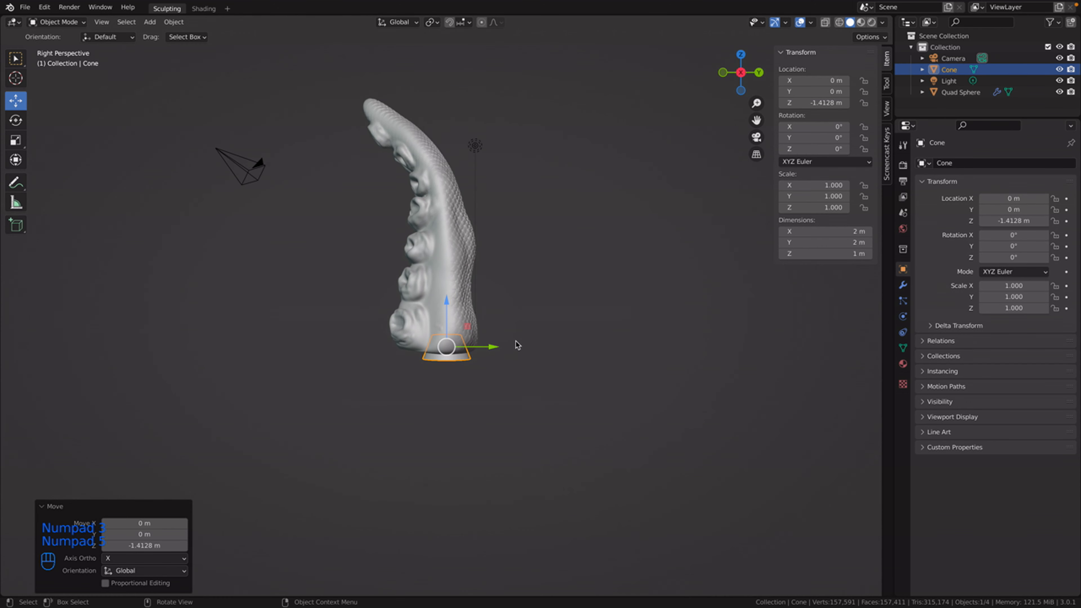
key(KP_4)
key(KP_4)
key(KP_4)
key(KP_4)
key(KP_4)
key(KP_4)
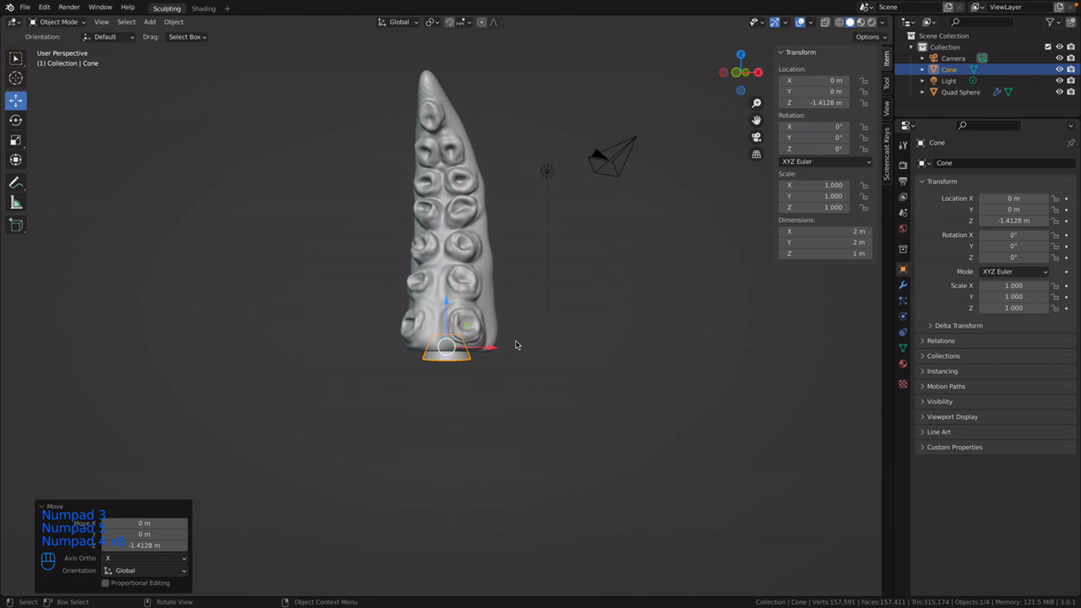
key(KP_6)
key(KP_6)
key(KP_6)
key(KP_6)
key(KP_6)
key(KP_6)
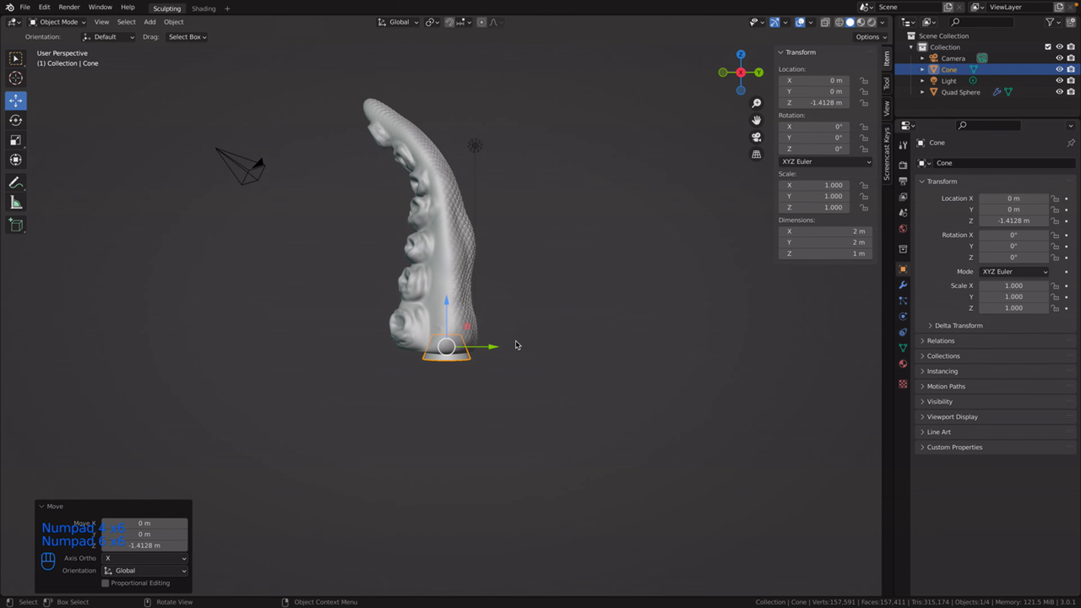
key(KP_6)
key(KP_4)
Step: Move the cone about 0.31 m along negative Y and lower it another 0.38 m or so
drag(490, 349, 479, 345)
drag(441, 303, 441, 309)
middle_drag(500, 416, 627, 416)
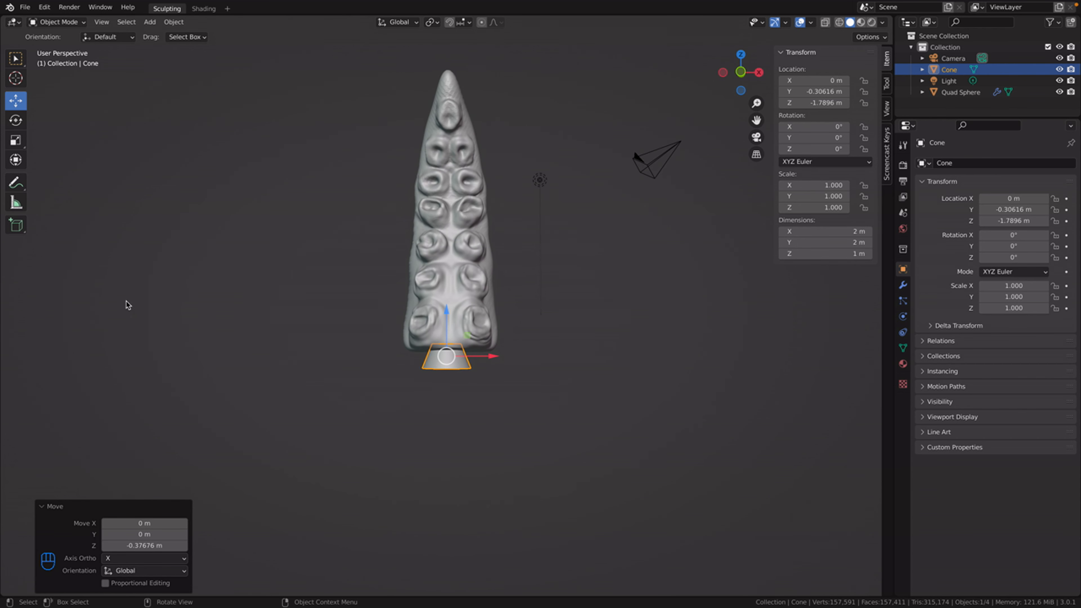
Step: Scale the cone up uniformly to about 3.2 so it is wider than the tentacle's base
click(15, 139)
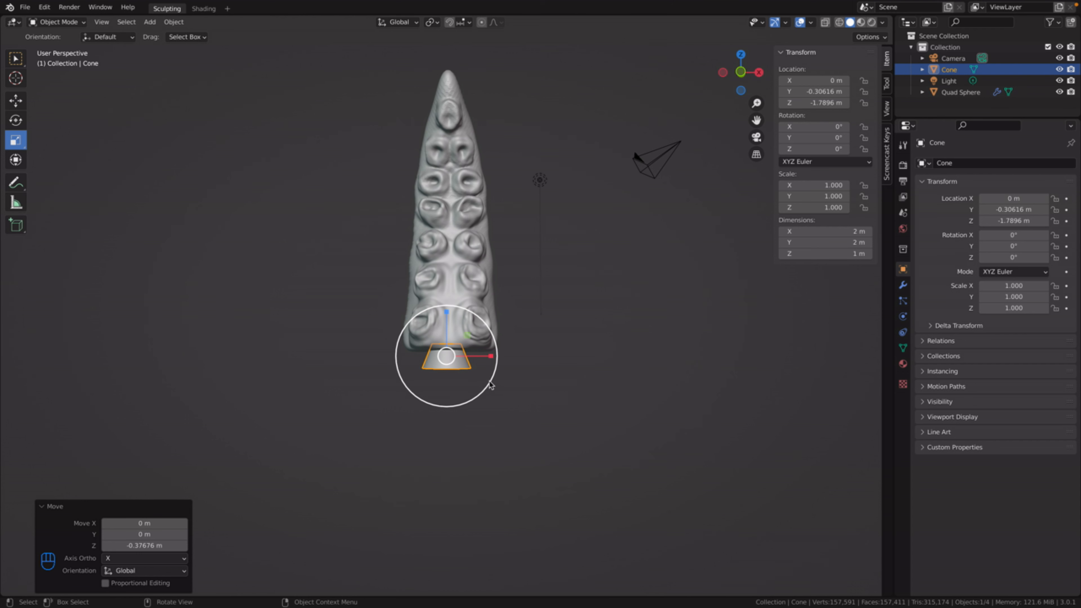
drag(491, 385, 551, 405)
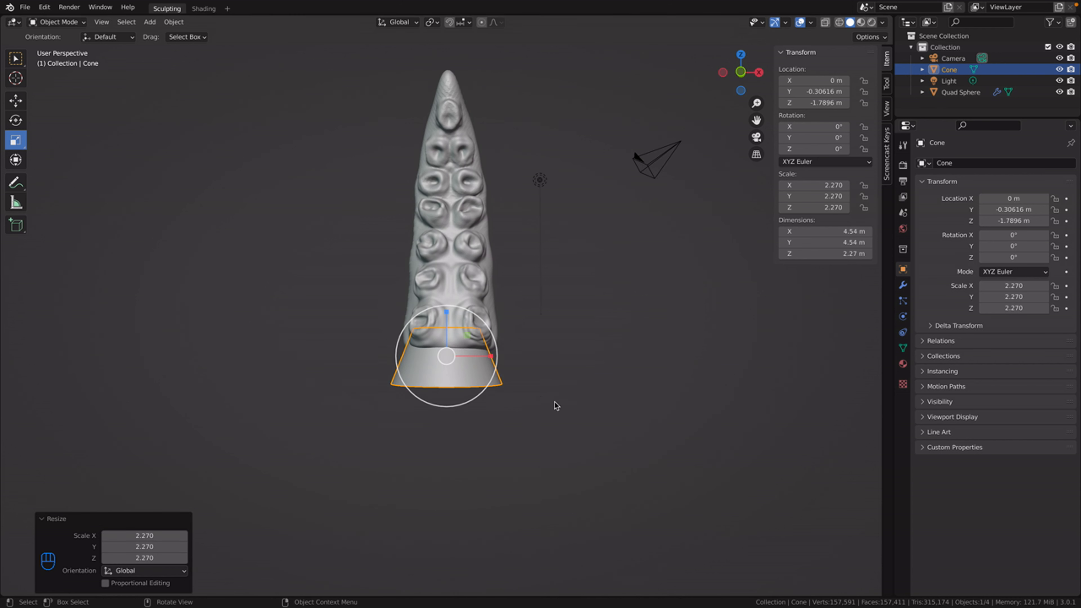
key(s)
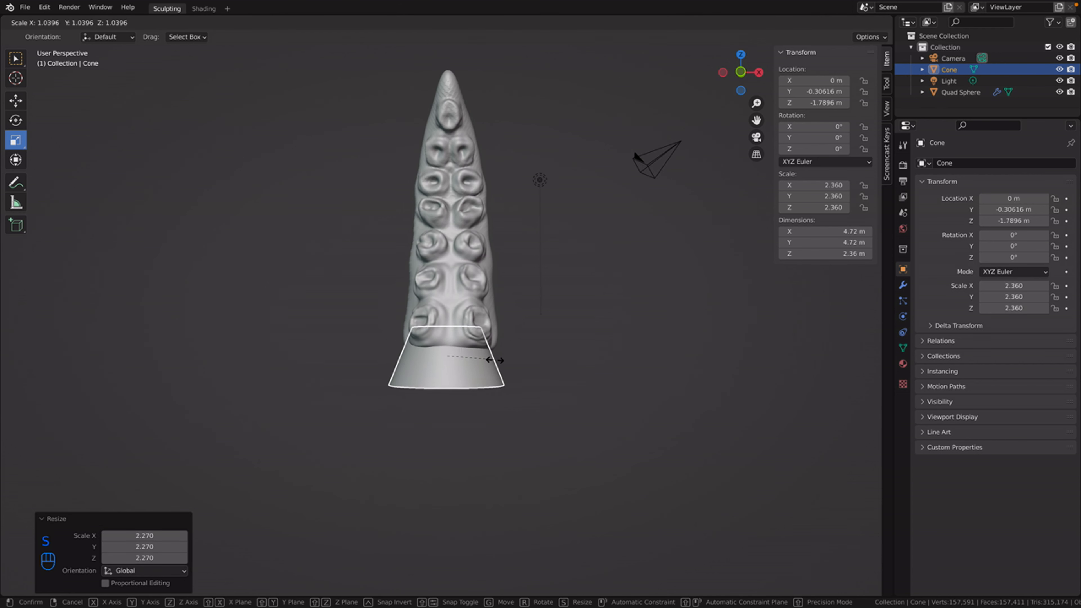
click(512, 368)
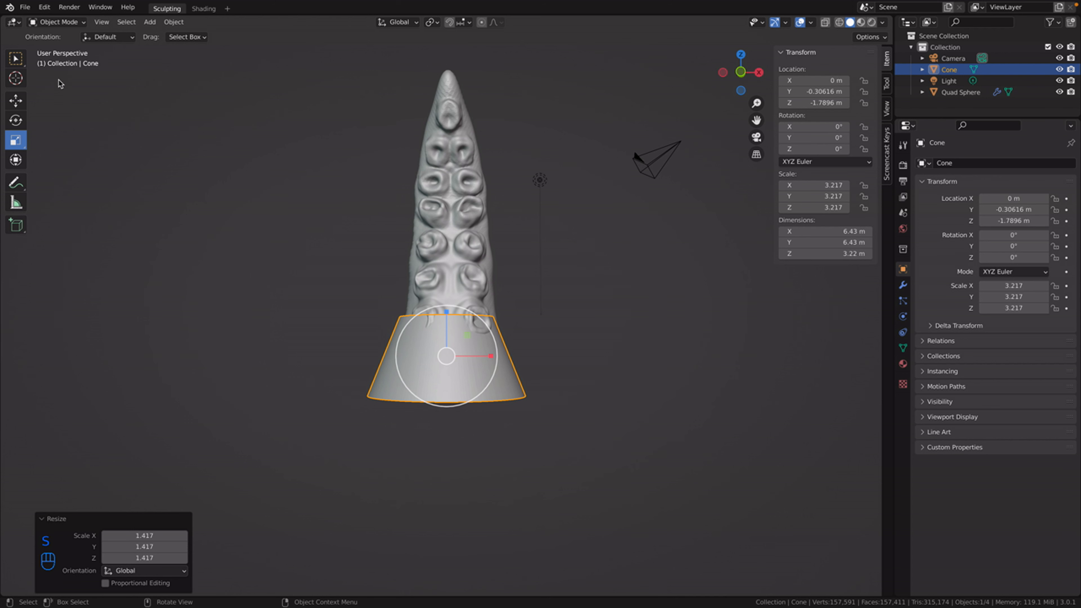
Step: Lower the cone about 0.97 m and shift it about 0.19 m along X to centre it under the tentacle
click(17, 100)
drag(449, 316, 450, 334)
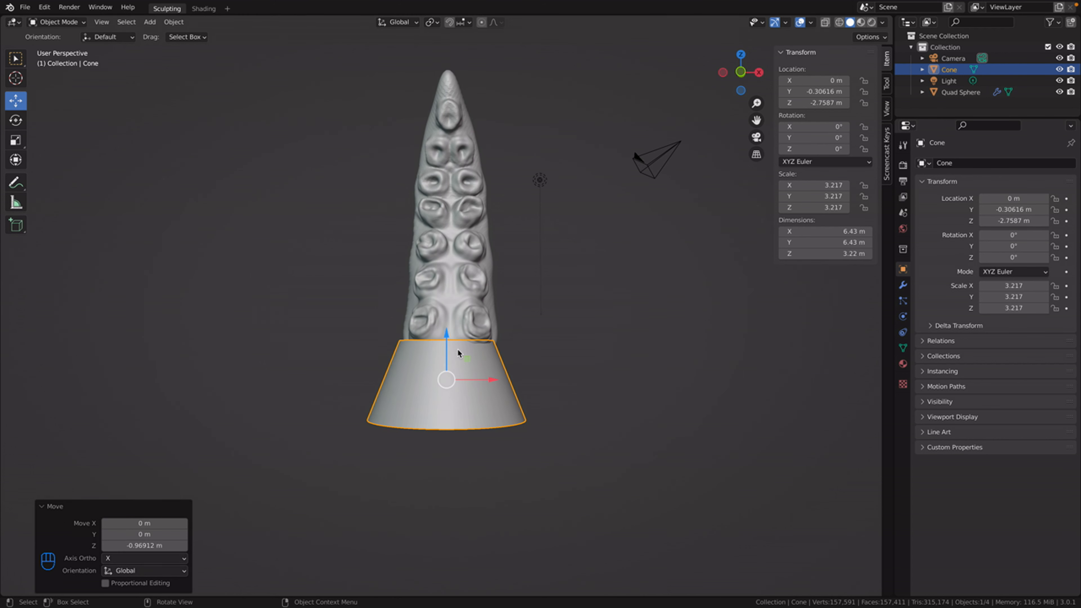
drag(487, 382, 494, 378)
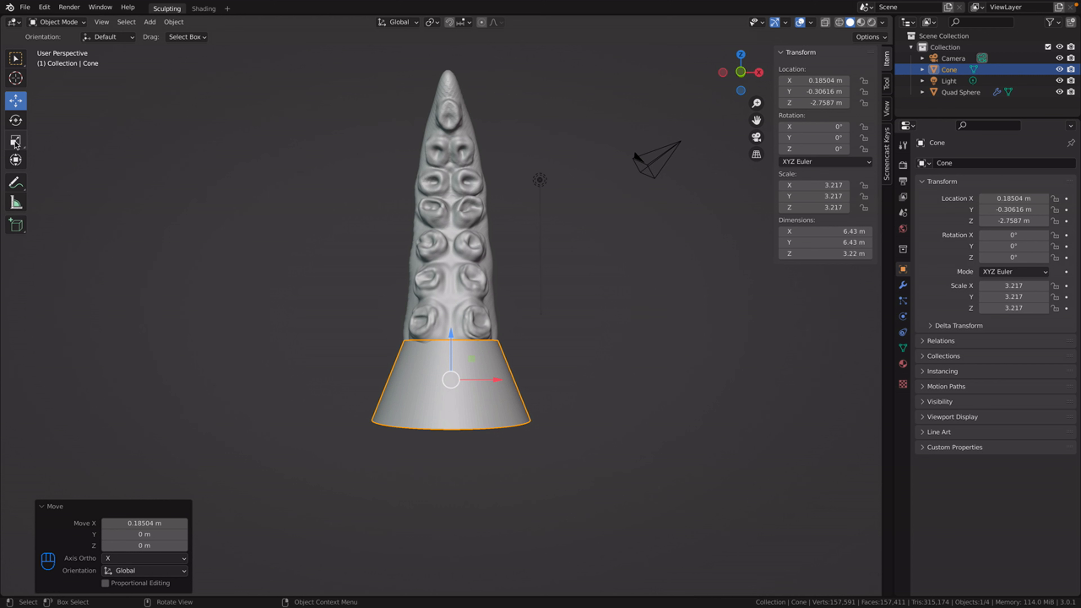
Step: Flatten the cone to about 0.45 of its height and raise it about 0.78 m against the tentacle's base
click(15, 142)
drag(452, 336, 452, 363)
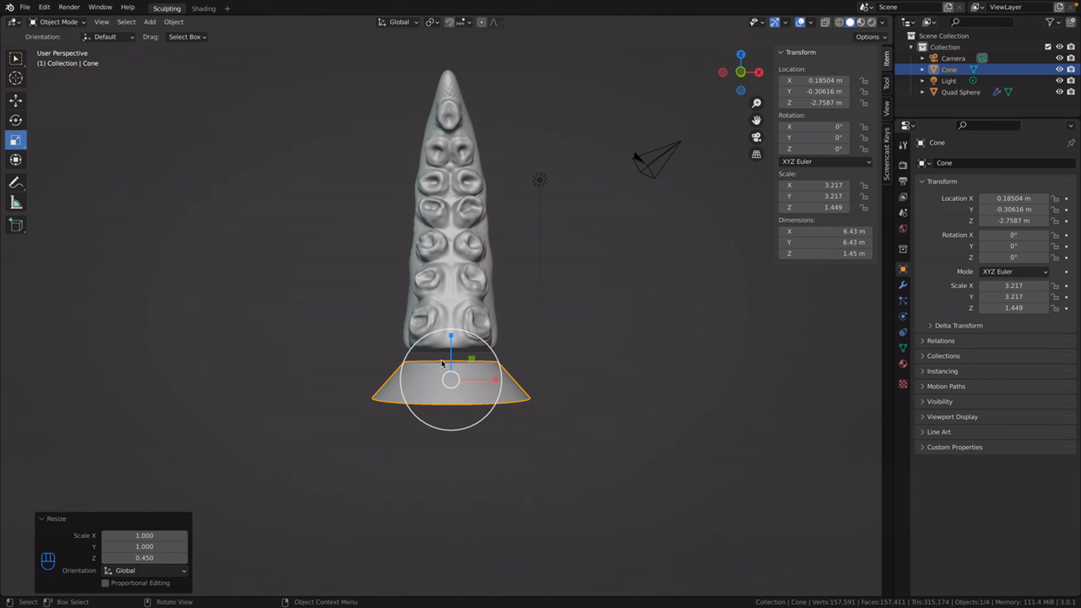
click(16, 102)
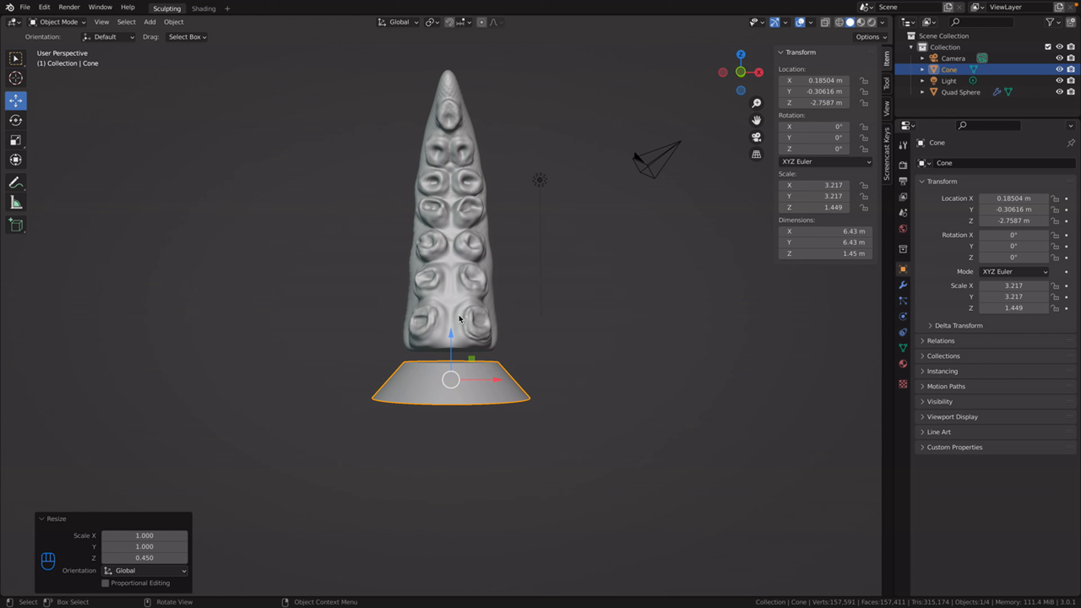
drag(451, 332, 453, 314)
Step: Stretch the cone's Z scale to about 1.67, lower it to about Z -2.02 m, and deselect it
middle_drag(449, 463, 495, 462)
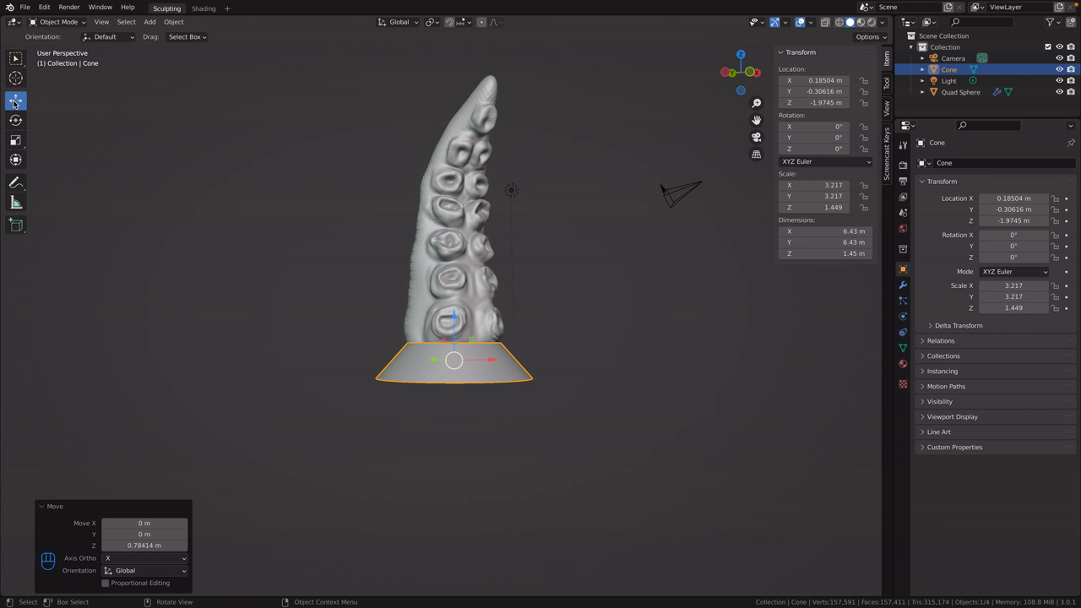
click(15, 140)
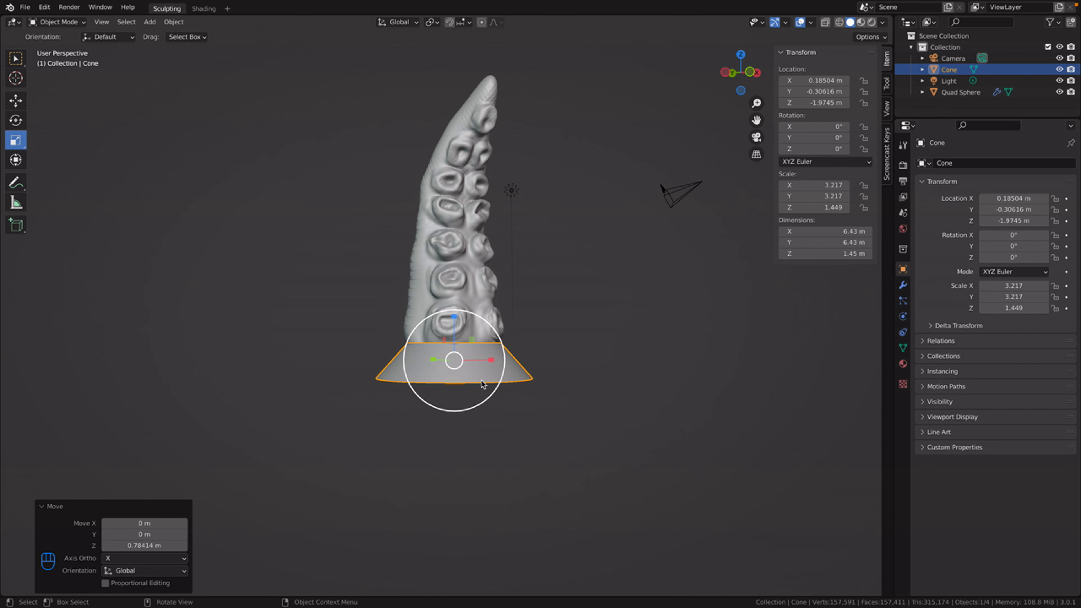
key(KP_5)
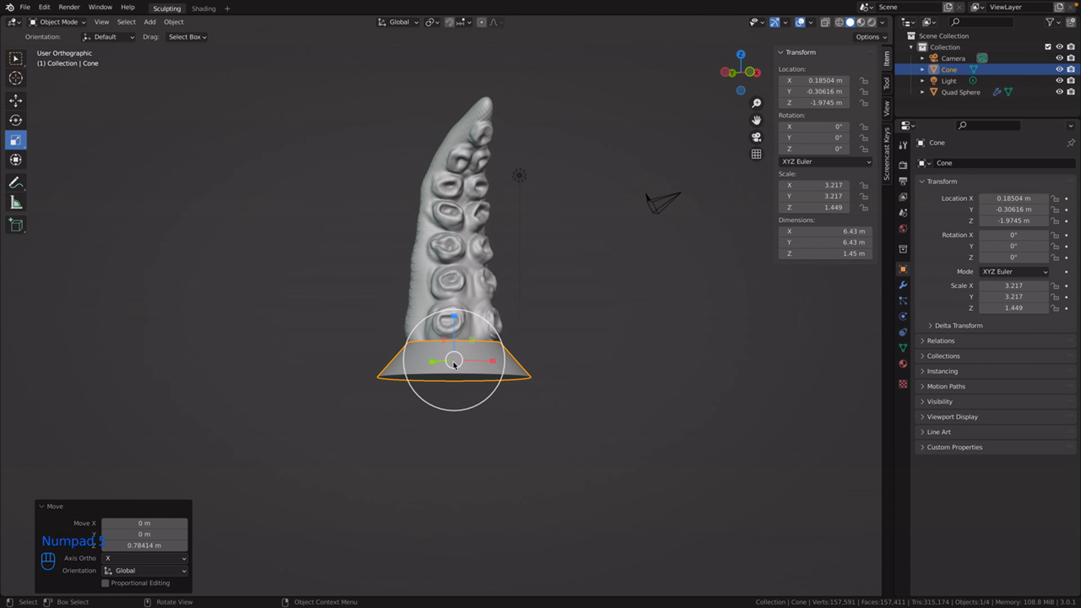
key(KP_6)
drag(453, 316, 454, 303)
click(16, 101)
mouse_move(453, 316)
mouse_down()
mouse_move(456, 337)
mouse_move(455, 317)
mouse_up()
click(545, 481)
Step: Join the cone and the tentacle into one object with the tentacle as the active object, and deselect it
scroll(516, 472, up, 2)
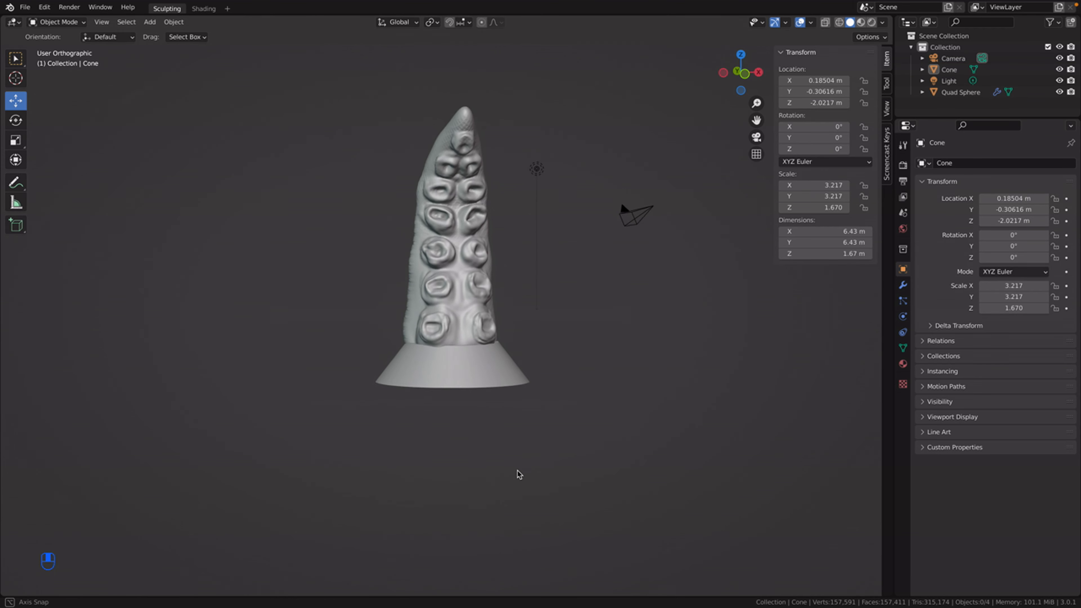
middle_drag(516, 473, 543, 447)
click(501, 418)
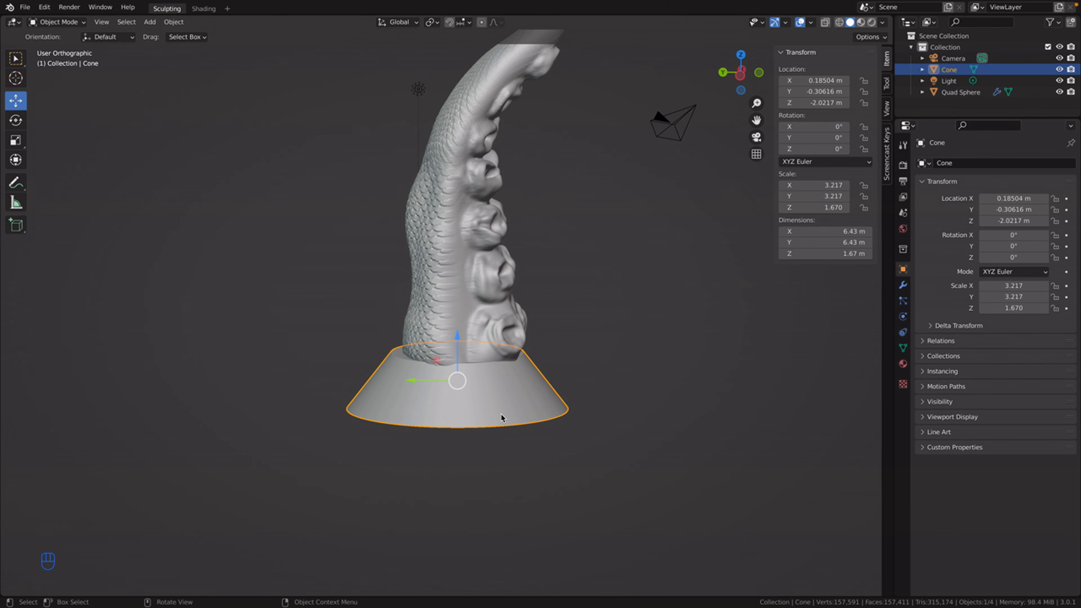
scroll(501, 398, down, 4)
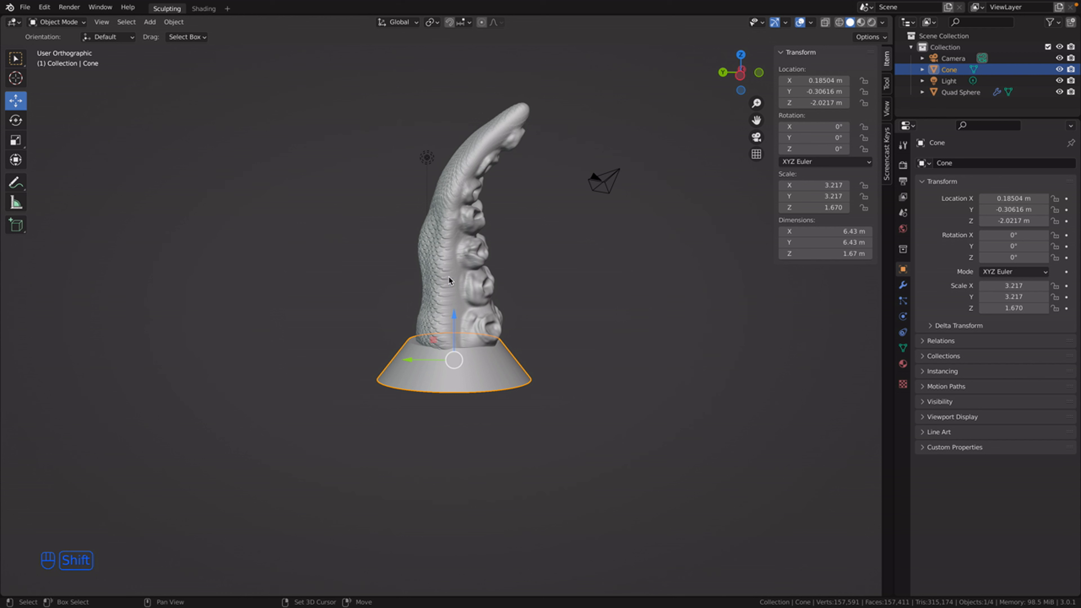
shift+click(459, 313)
right_click(461, 237)
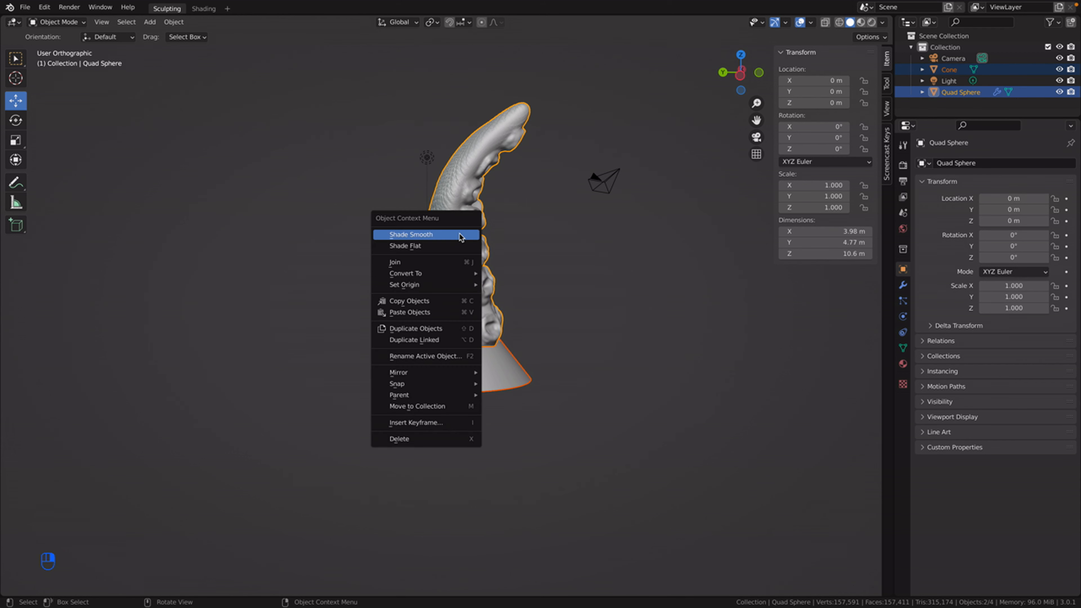
click(424, 263)
click(658, 411)
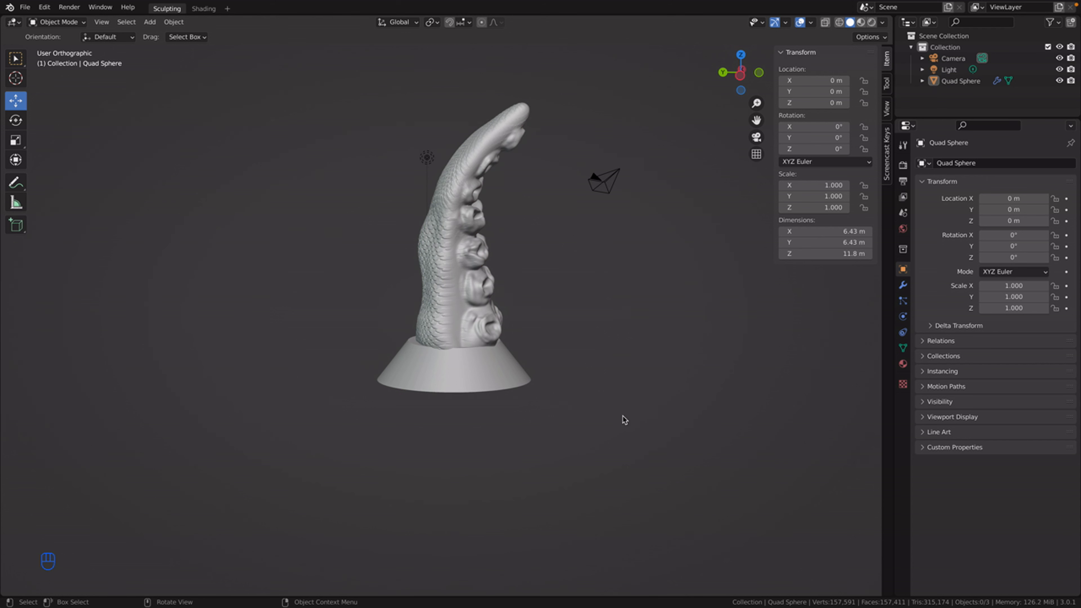
Step: Switch the joined object to Sculpt Mode and voxel remesh it at a voxel size of 0.035 m
click(58, 22)
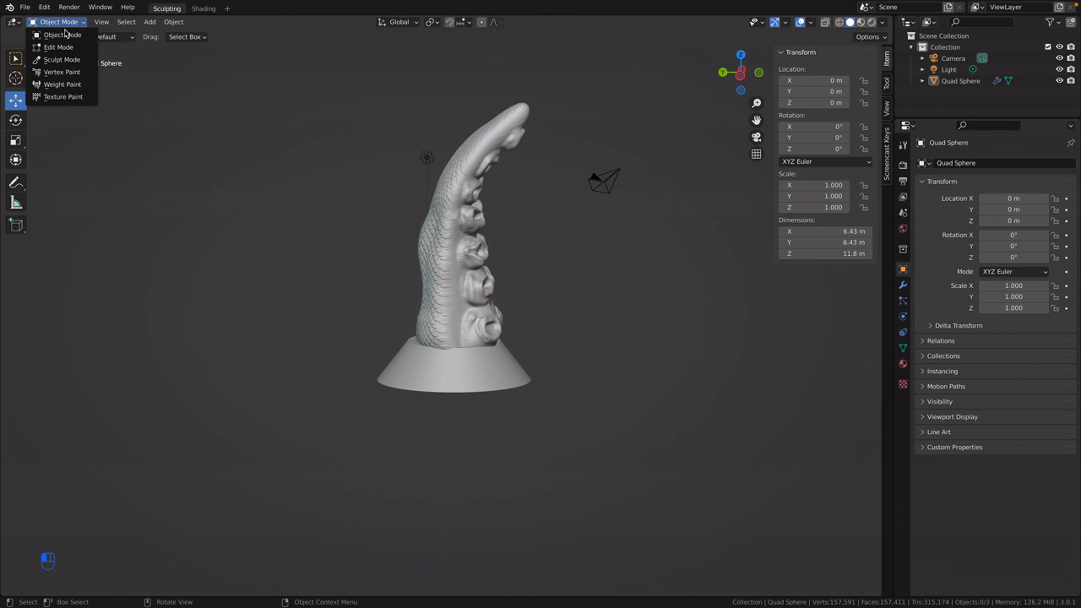
click(59, 60)
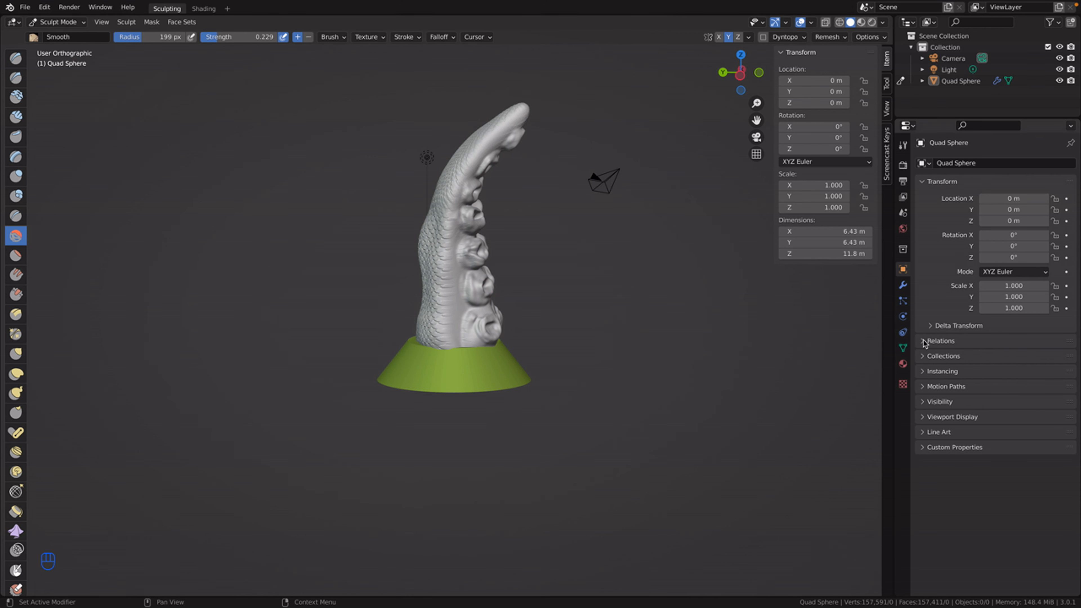
click(903, 145)
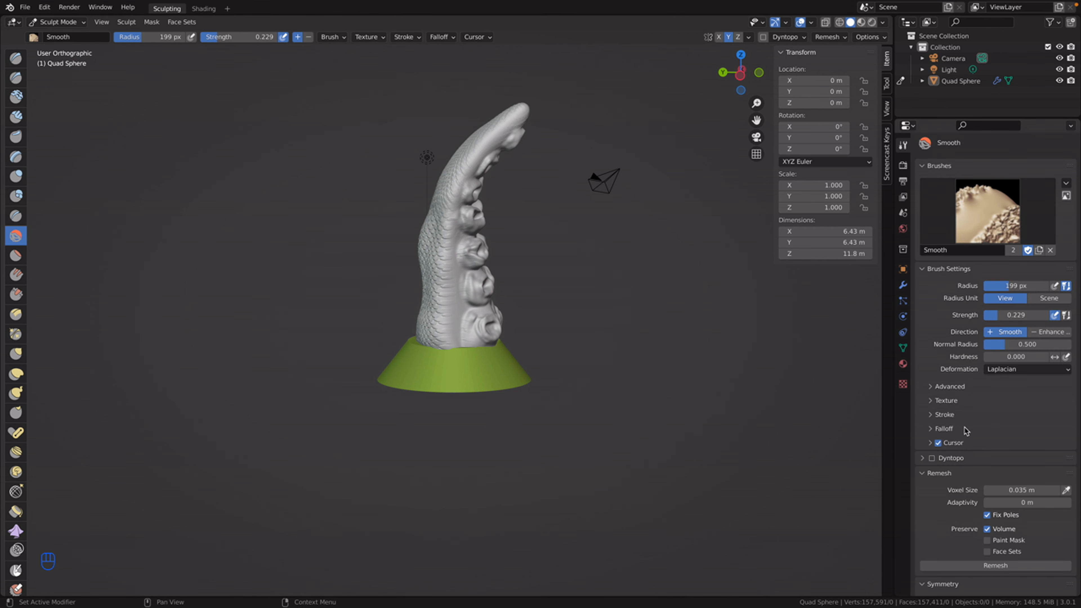
scroll(968, 432, down, 4)
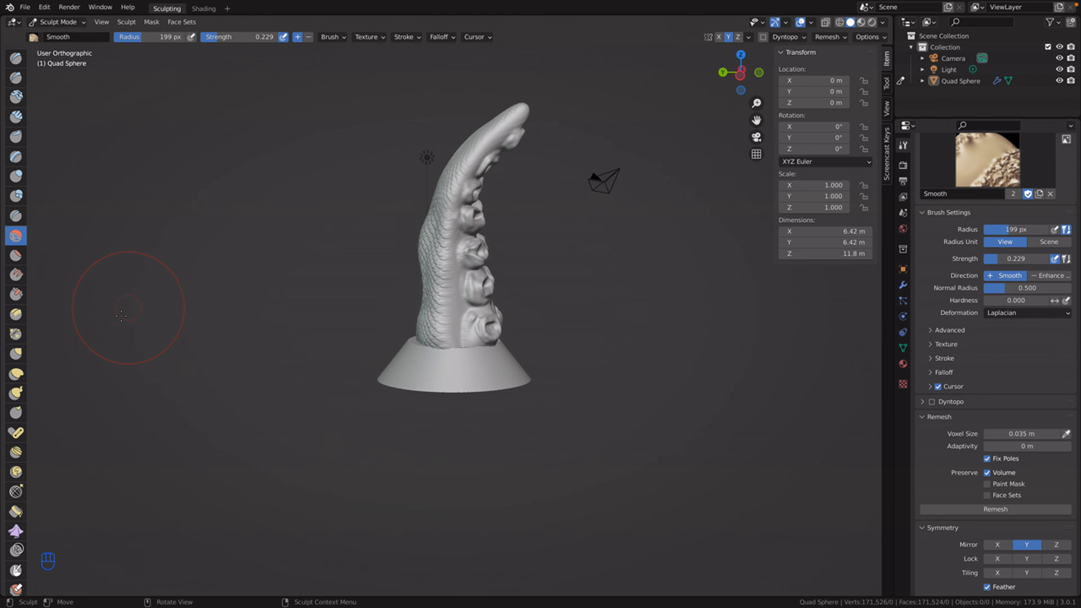
middle_drag(93, 275, 264, 328)
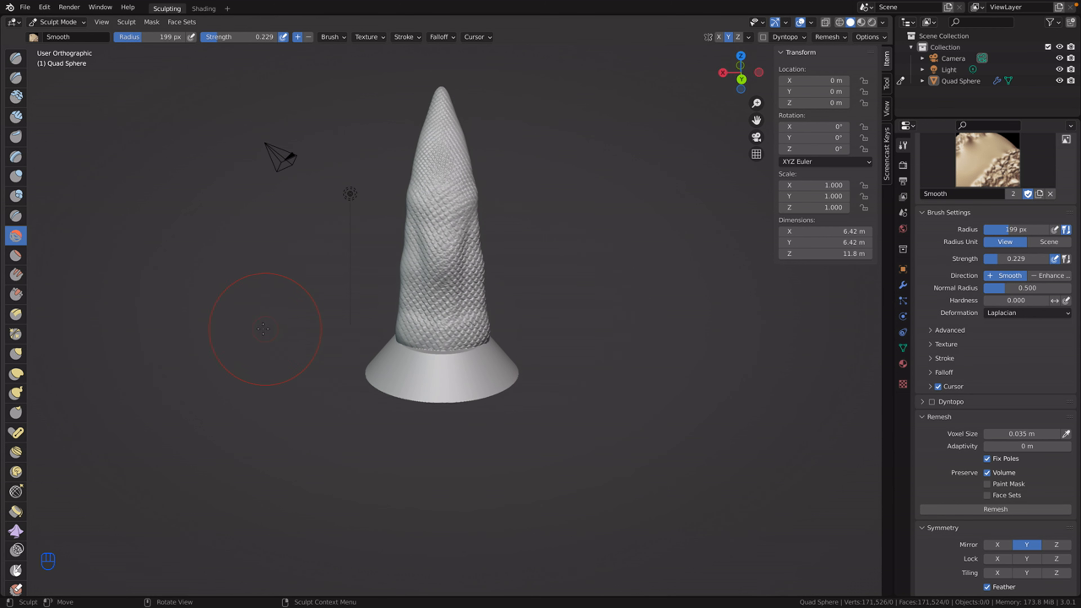
Step: Try scraping the cone's sloped side with the Scrape brush at a 74 px radius, and undo the stroke
click(16, 256)
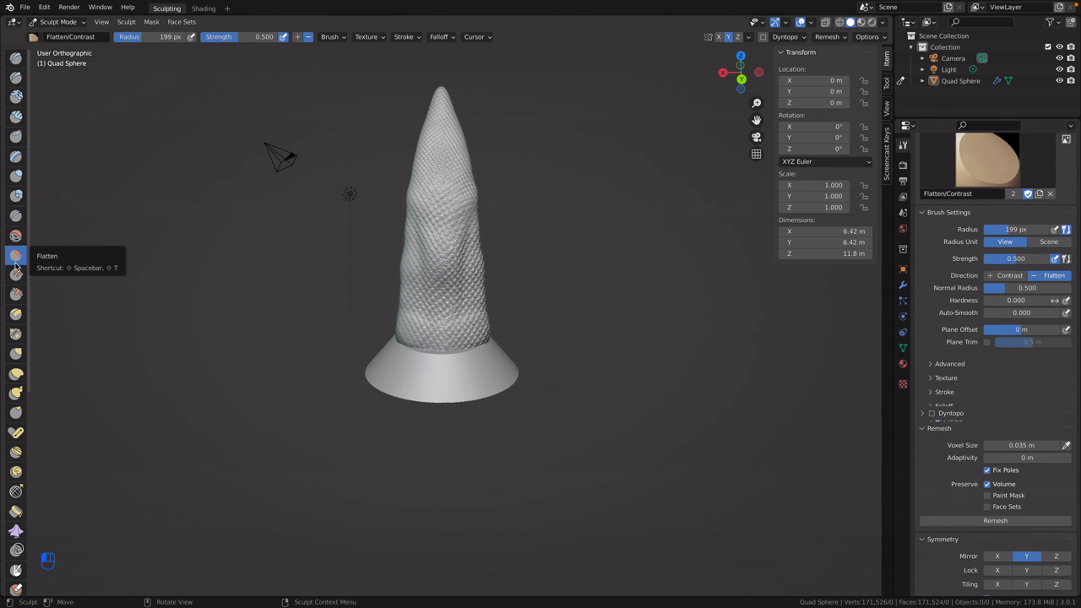
click(16, 275)
click(16, 294)
right_click(92, 343)
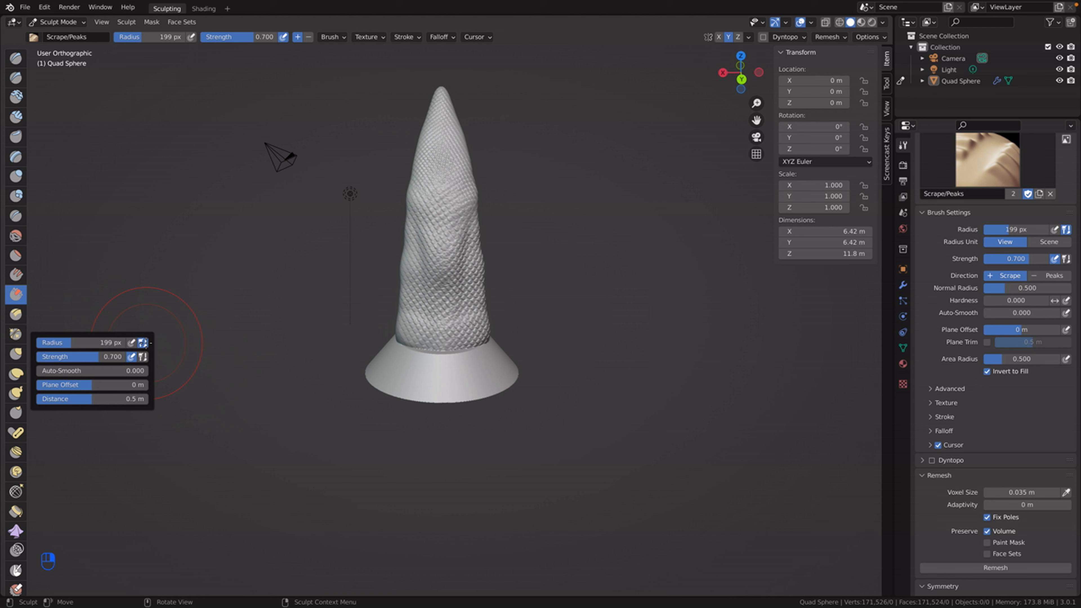
drag(92, 343, 56, 343)
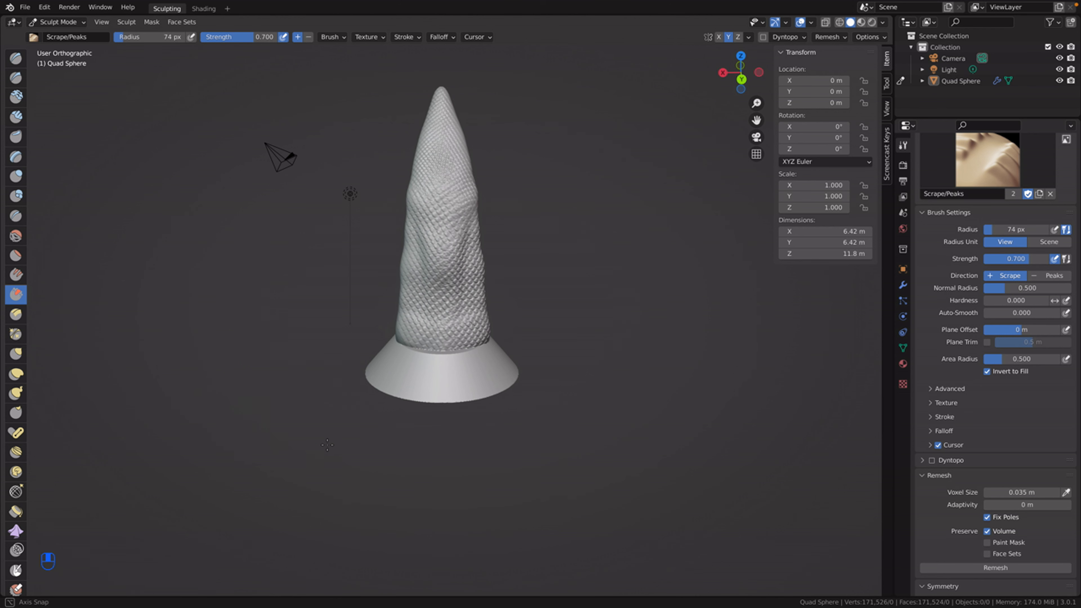
middle_drag(335, 460, 364, 437)
mouse_move(472, 362)
mouse_down()
mouse_move(433, 362)
mouse_move(447, 374)
mouse_up()
key(ctrl+z)
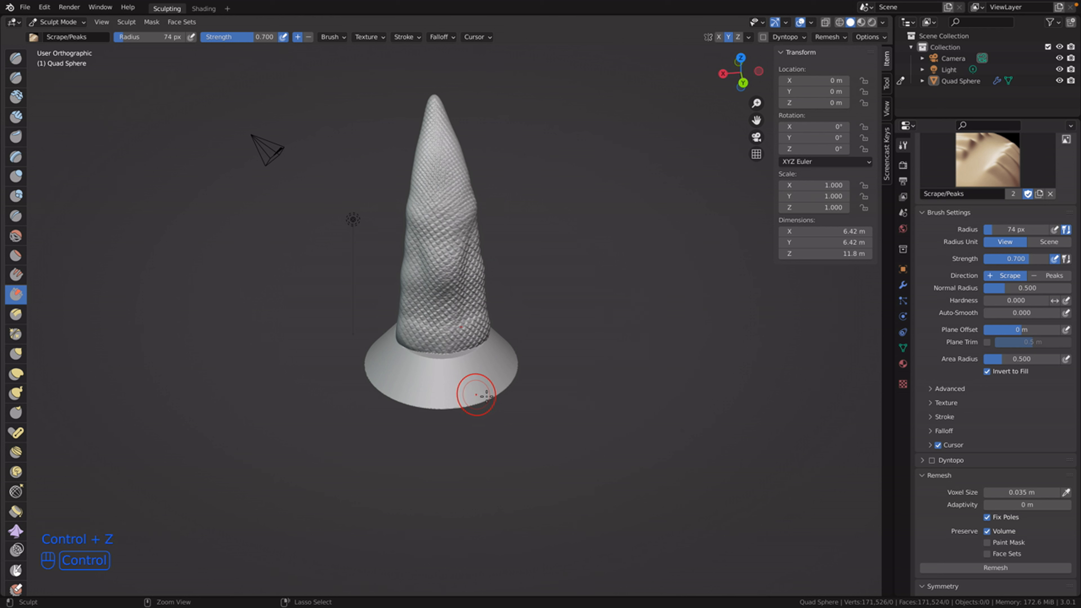
Step: Inflate the cone's upper rim around the scaly side of the tentacle with the Inflate brush at a 74 px radius
middle_drag(511, 415, 562, 392)
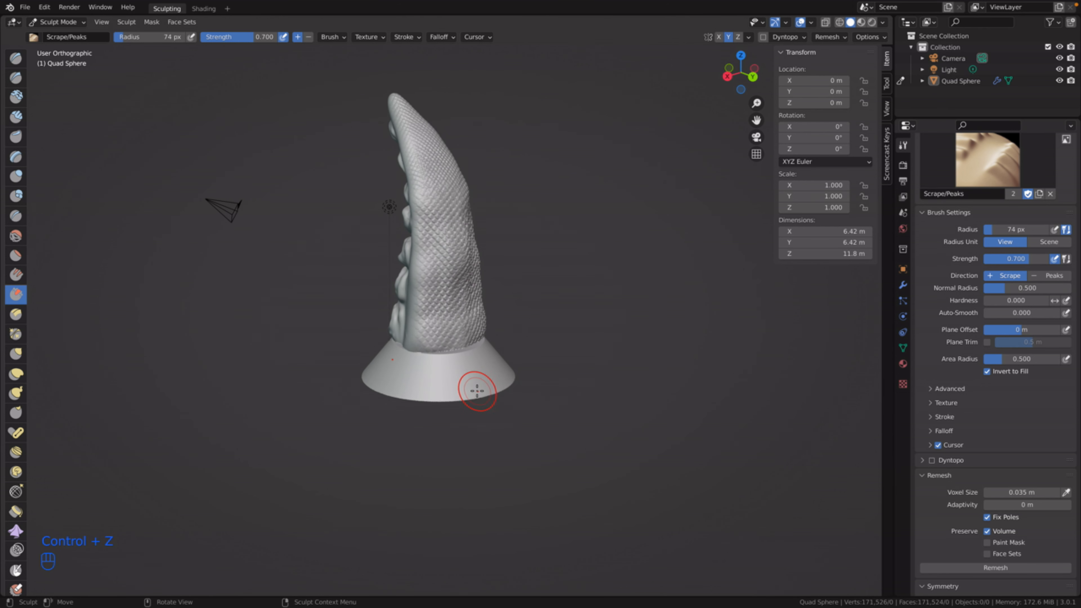
scroll(477, 391, up, 3)
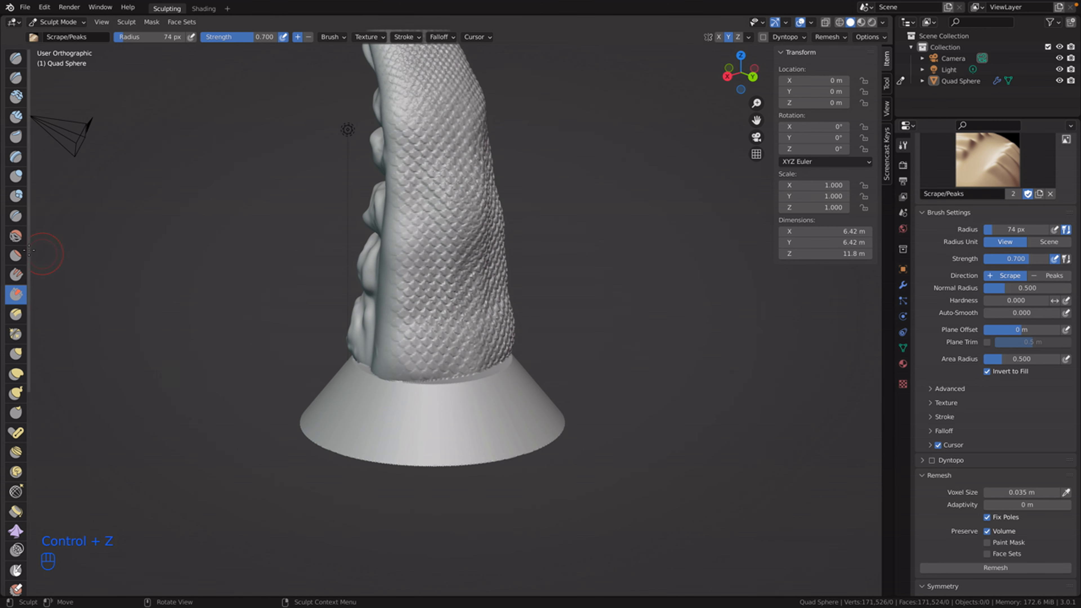
click(15, 174)
drag(507, 381, 413, 391)
drag(412, 388, 507, 361)
mouse_move(508, 361)
mouse_down()
mouse_move(362, 392)
mouse_move(506, 367)
mouse_up()
middle_drag(536, 382, 465, 408)
scroll(465, 407, up, 1)
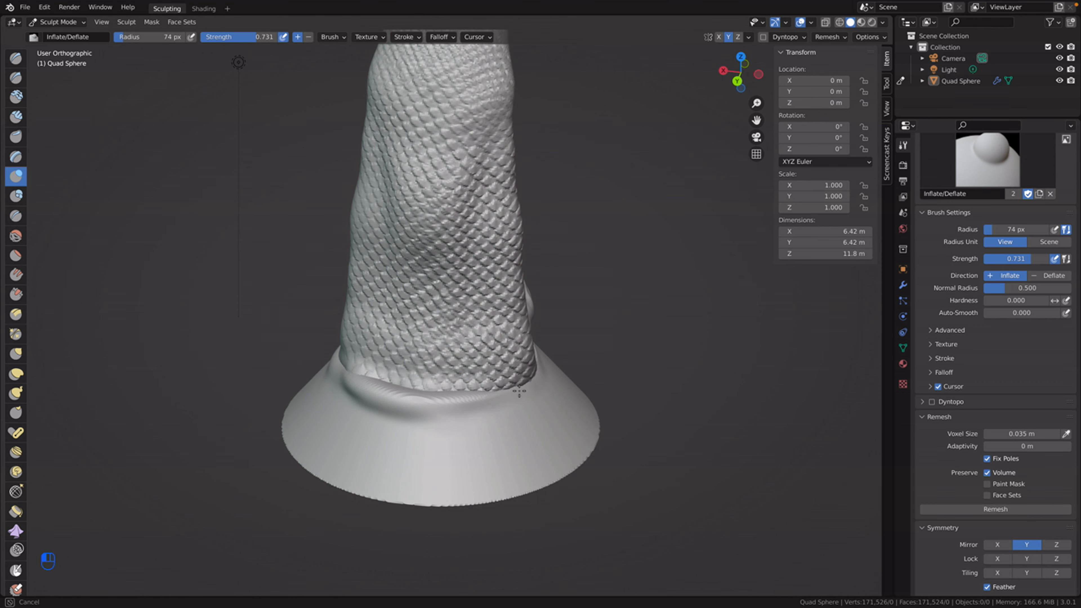
middle_drag(506, 402, 509, 408)
drag(493, 411, 483, 404)
Step: Scrape the seam between the cone and the sucker side of the tentacle at a 30 px brush radius
middle_drag(532, 417, 478, 362)
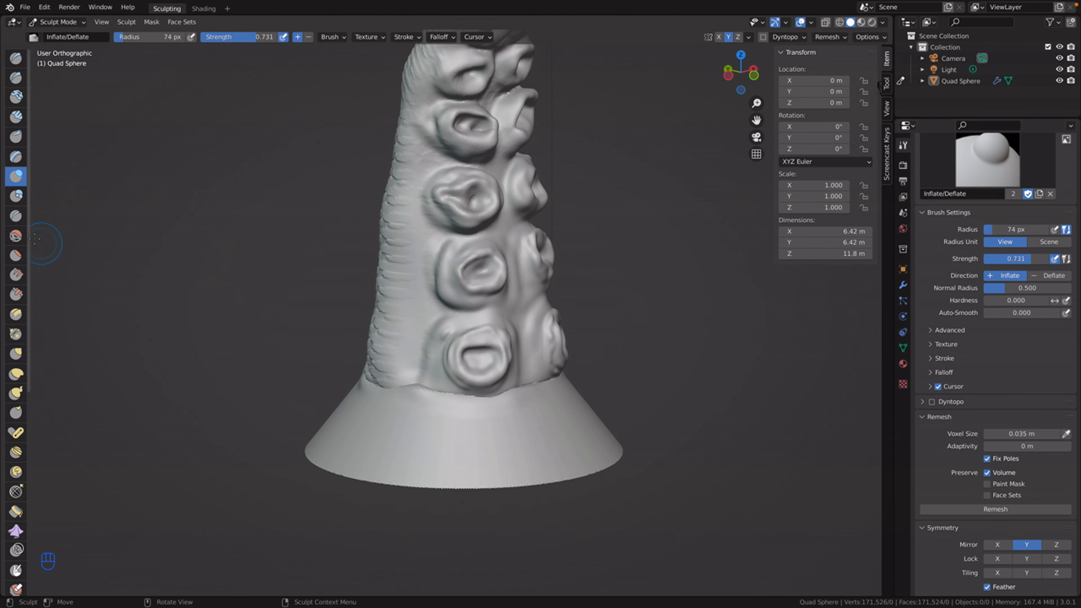
click(16, 294)
right_click(128, 345)
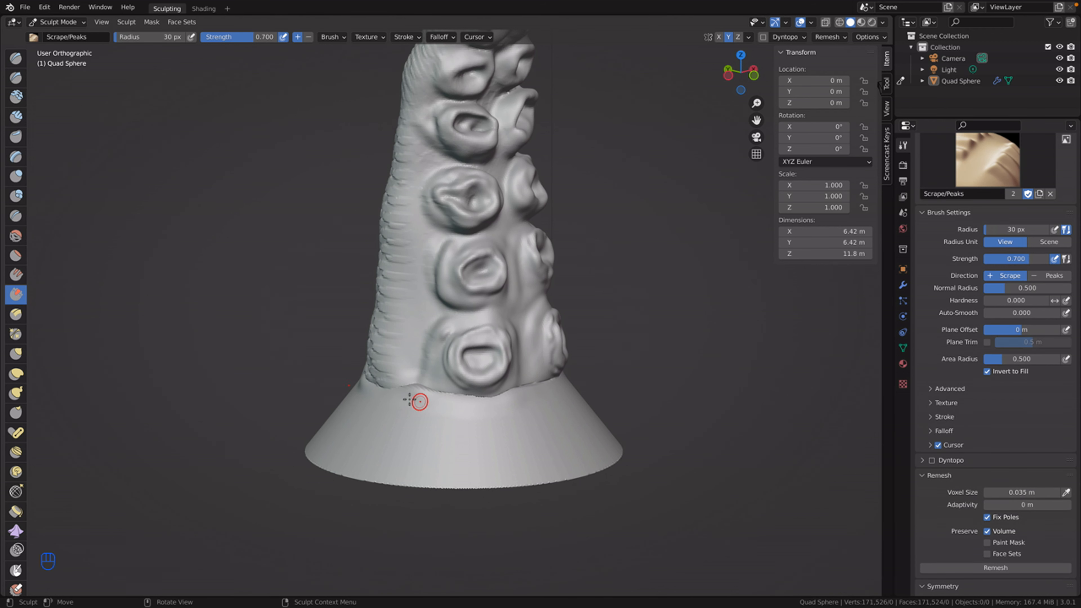
mouse_move(410, 387)
mouse_down()
mouse_move(450, 397)
mouse_move(416, 396)
mouse_up()
drag(506, 393, 533, 388)
middle_drag(605, 406, 501, 409)
drag(507, 383, 470, 401)
Step: Smooth the seam between the cone and the tentacle with the Smooth brush at a 127 px radius
scroll(949, 383, down, 6)
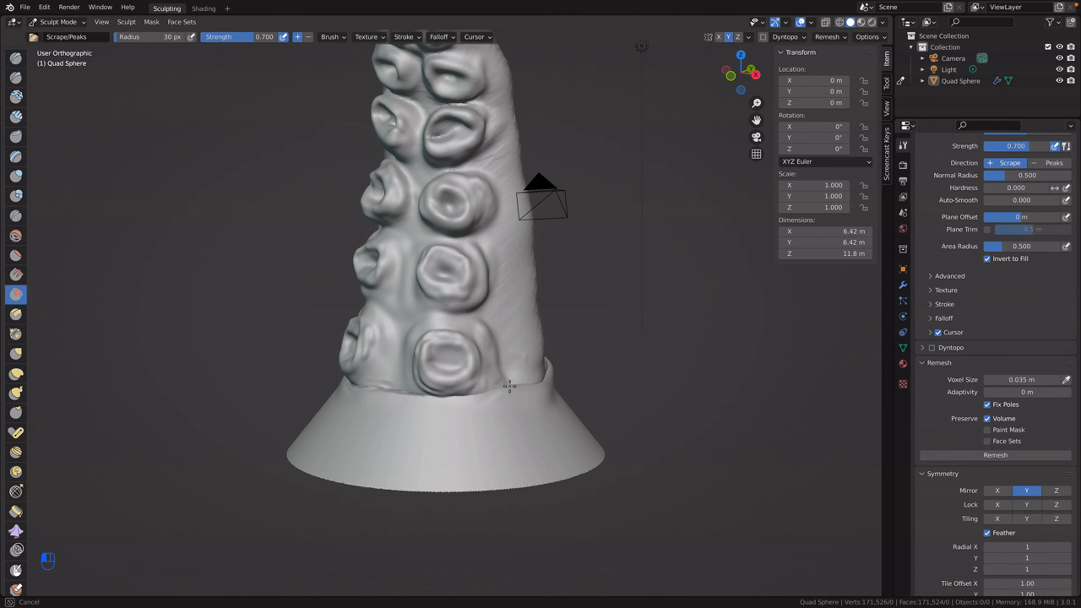
mouse_move(535, 395)
middle_down()
mouse_move(688, 408)
mouse_move(529, 425)
middle_up()
click(16, 235)
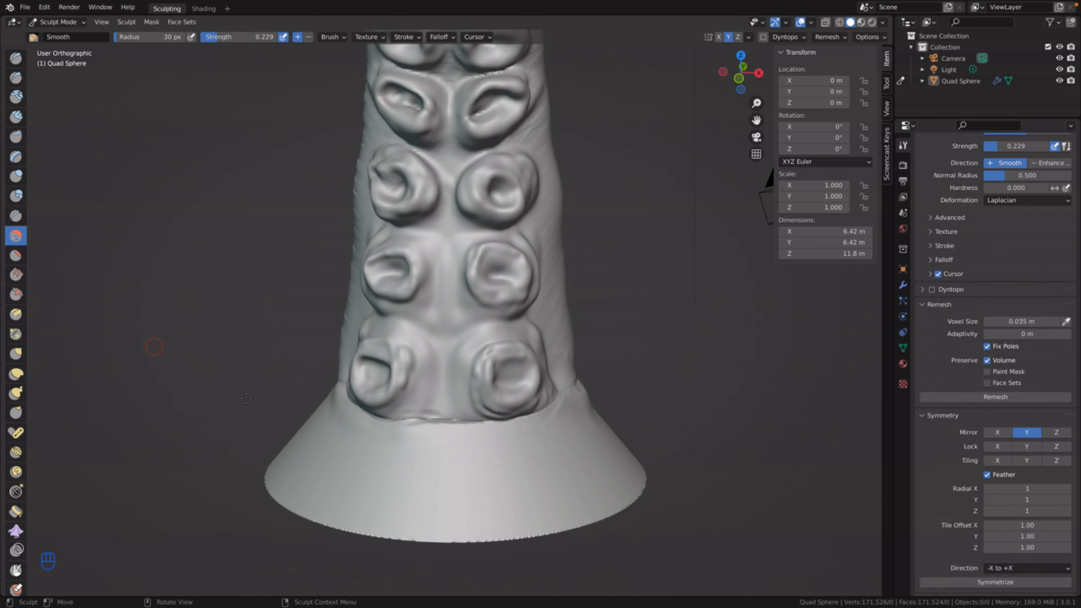
key(ctrl+z)
right_click(684, 320)
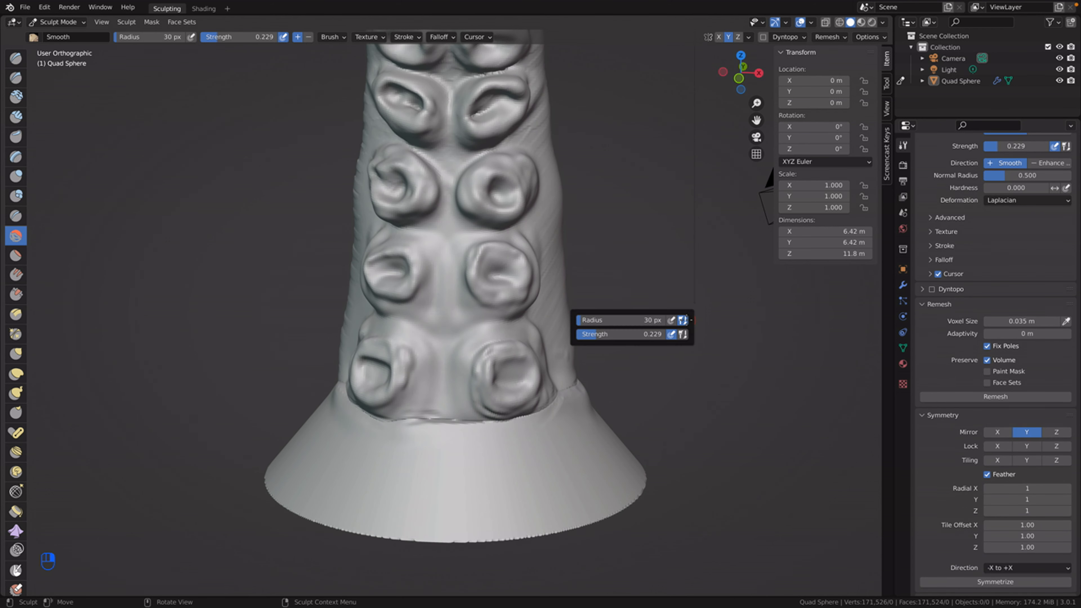
drag(585, 320, 599, 320)
drag(564, 380, 567, 391)
drag(568, 390, 564, 394)
middle_drag(635, 387, 575, 401)
mouse_move(538, 401)
mouse_down()
mouse_move(552, 412)
mouse_move(565, 403)
mouse_up()
Step: Voxel remesh the model at a voxel size of 0.035 m and smooth more of the seam around the tentacle's base
click(980, 399)
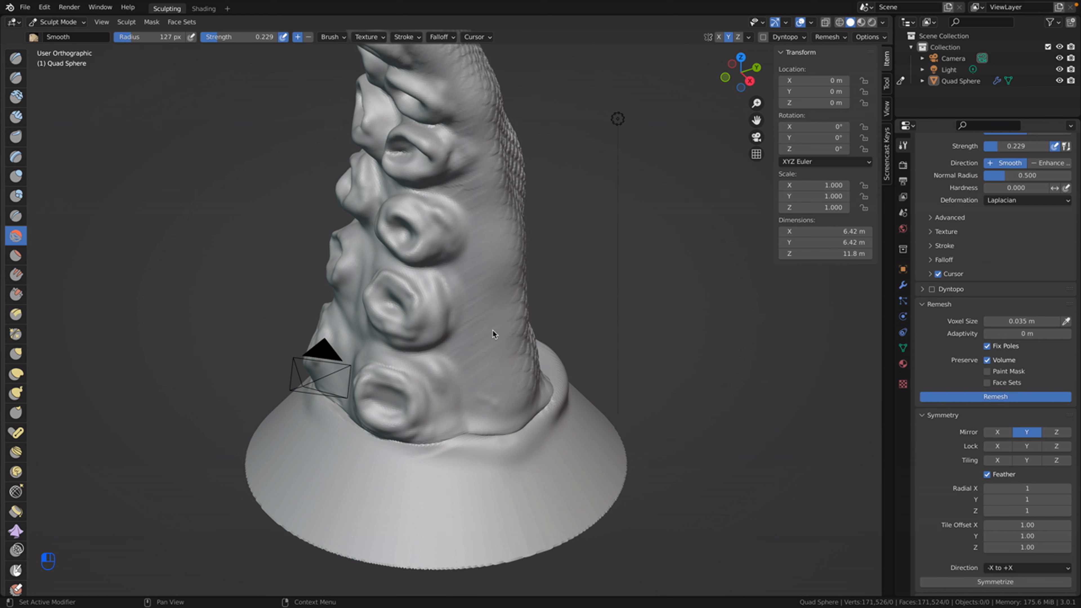
middle_drag(635, 369, 528, 367)
drag(454, 409, 472, 418)
drag(552, 376, 553, 372)
drag(484, 401, 468, 411)
Step: Undo all the inflate, scrape and smooth strokes made around the seam
mouse_move(630, 394)
middle_down()
mouse_move(710, 385)
mouse_move(689, 389)
middle_up()
key(ctrl+z)
key(ctrl+z)
key(ctrl+z)
key(ctrl+z)
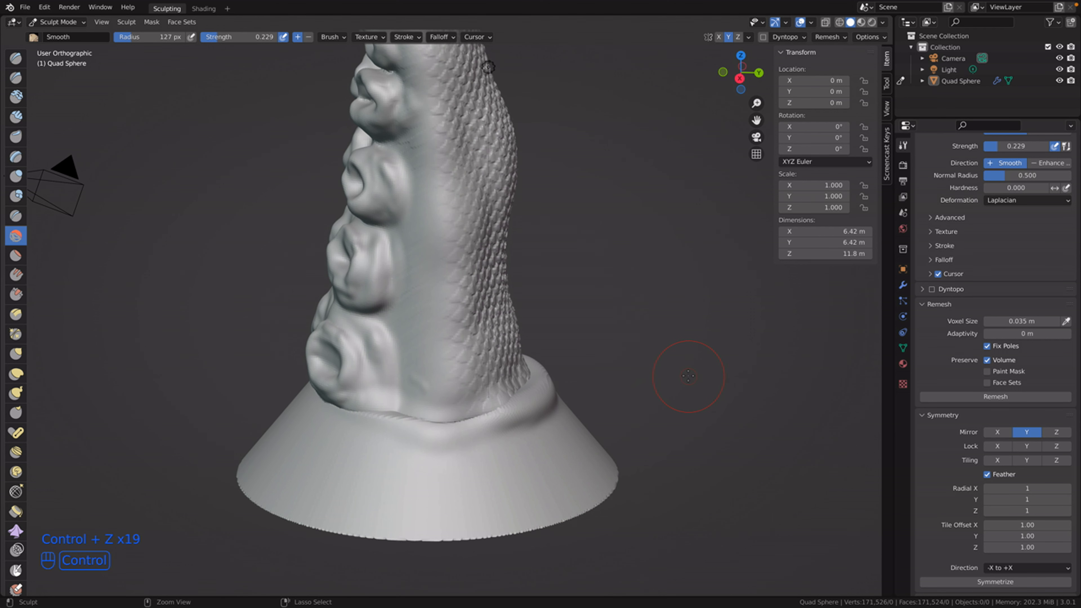
key(ctrl+z)
key(ctrl+z)
key(ctrl+z)
key(ctrl+z)
key(ctrl+z)
key(ctrl+z)
key(ctrl+z)
key(ctrl+z)
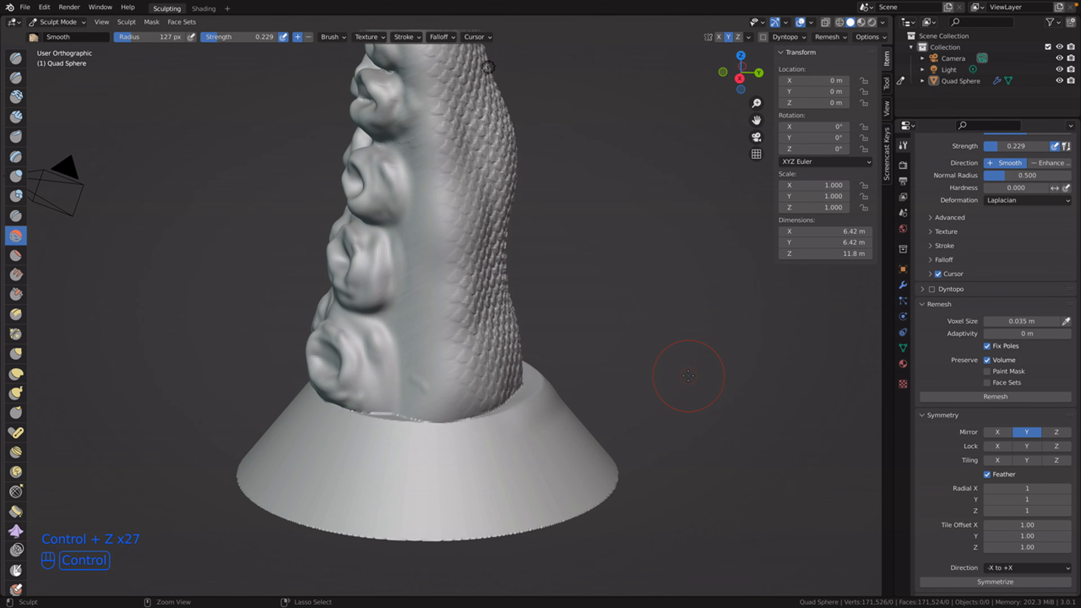
Step: Undo the initial voxel remesh and the join, back to a separate cone and tentacle
key(ctrl+z)
key(ctrl+z)
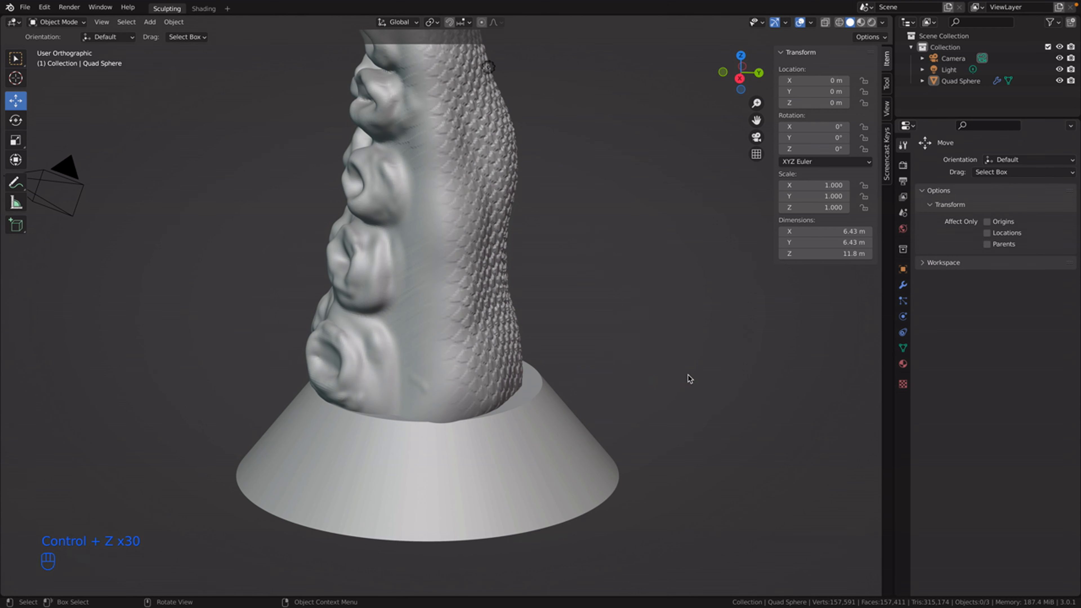
middle_drag(623, 372, 669, 369)
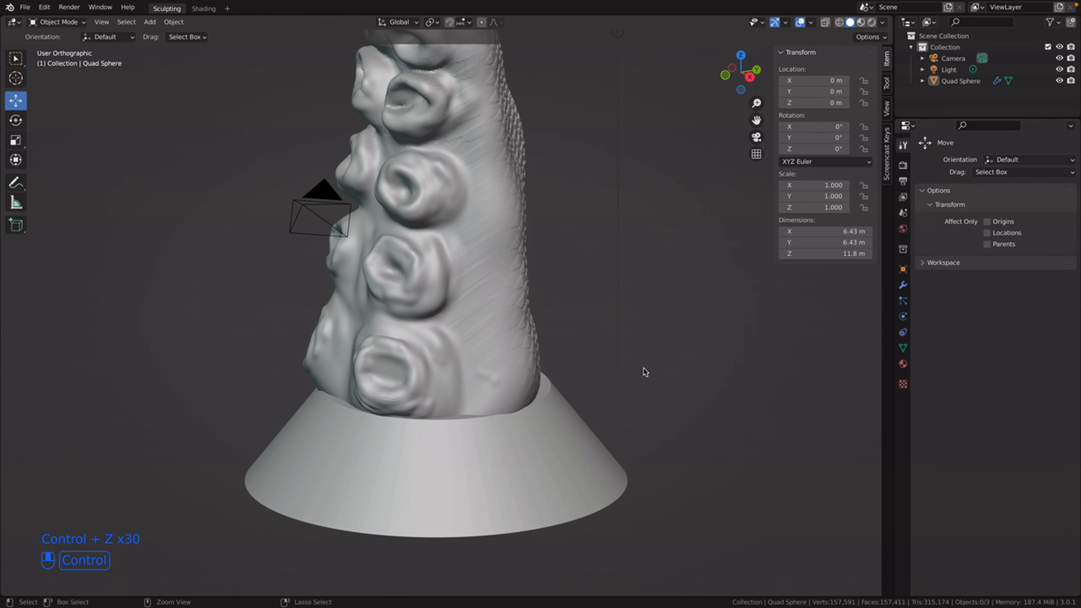
key(ctrl+z)
key(ctrl+z)
key(ctrl+z)
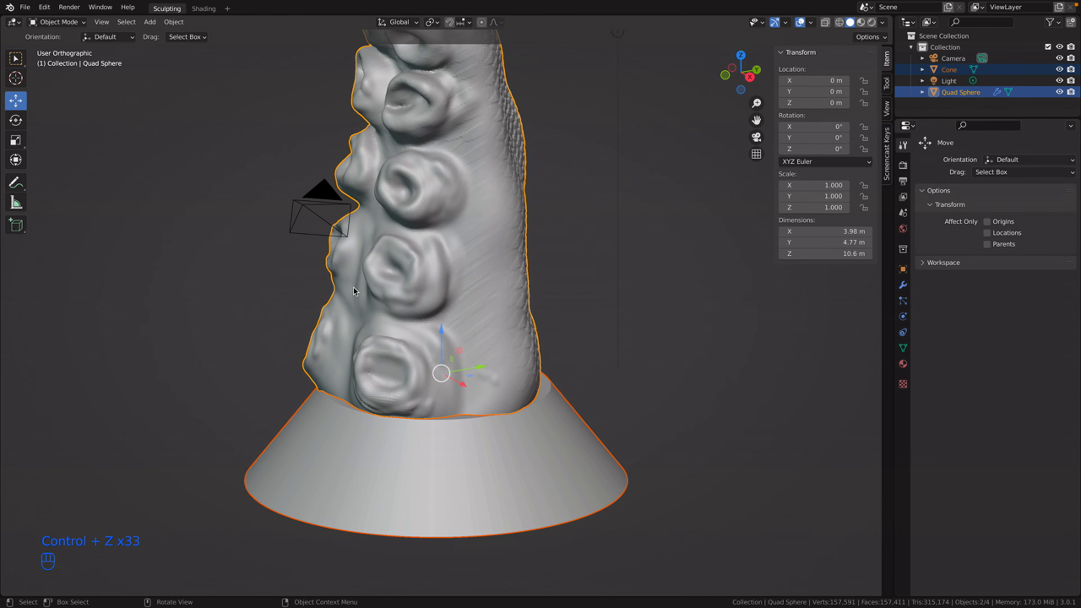
Step: Deselect both objects in Object Mode and select only the cone
click(65, 24)
click(67, 34)
click(120, 142)
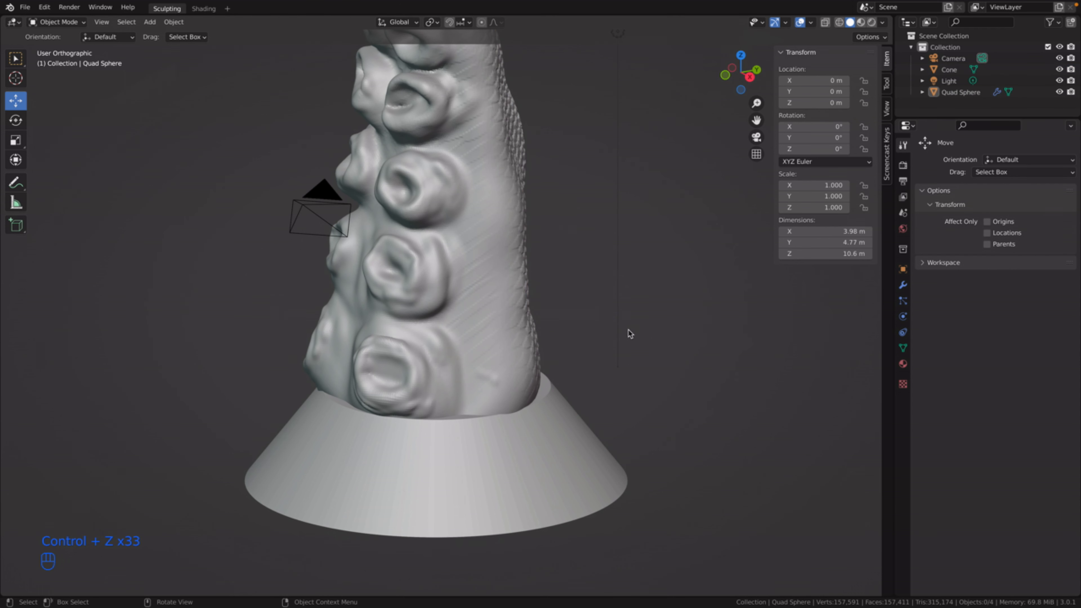
scroll(628, 333, down, 2)
click(570, 433)
Step: Examine how the cone fits around the tentacle's base from the top, the front and the side
mouse_move(569, 447)
middle_down()
mouse_move(637, 447)
mouse_move(486, 449)
mouse_move(514, 438)
middle_up()
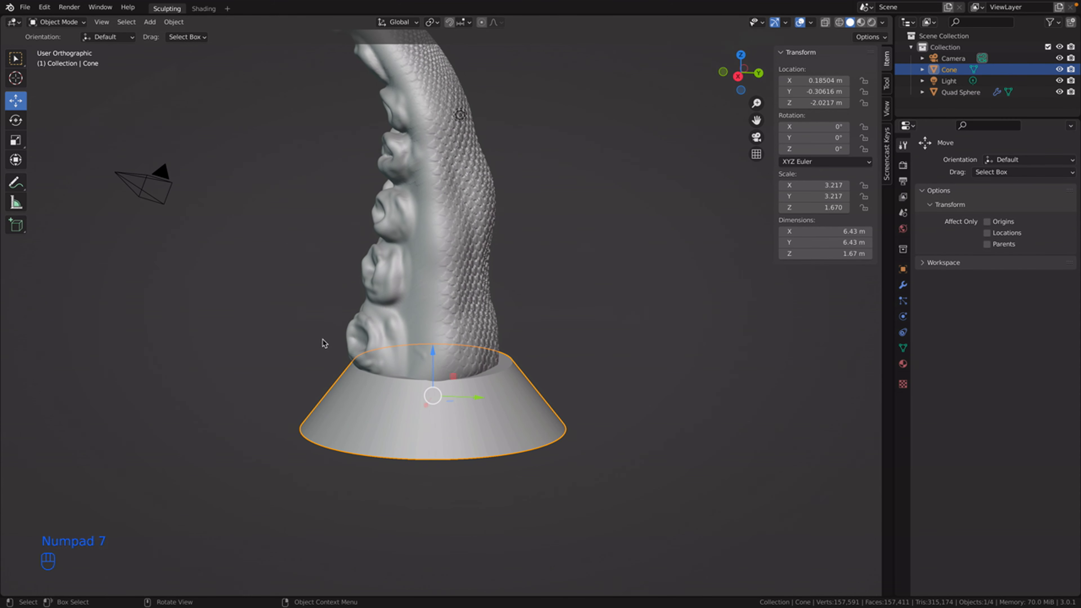
key(KP_4)
key(KP_7)
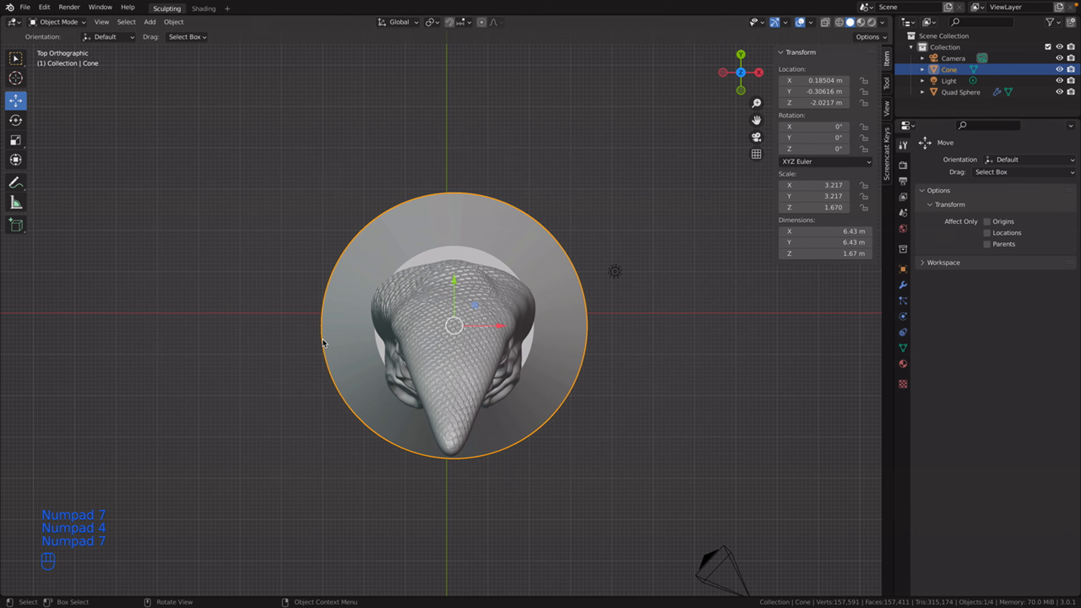
key(KP_8)
key(KP_6)
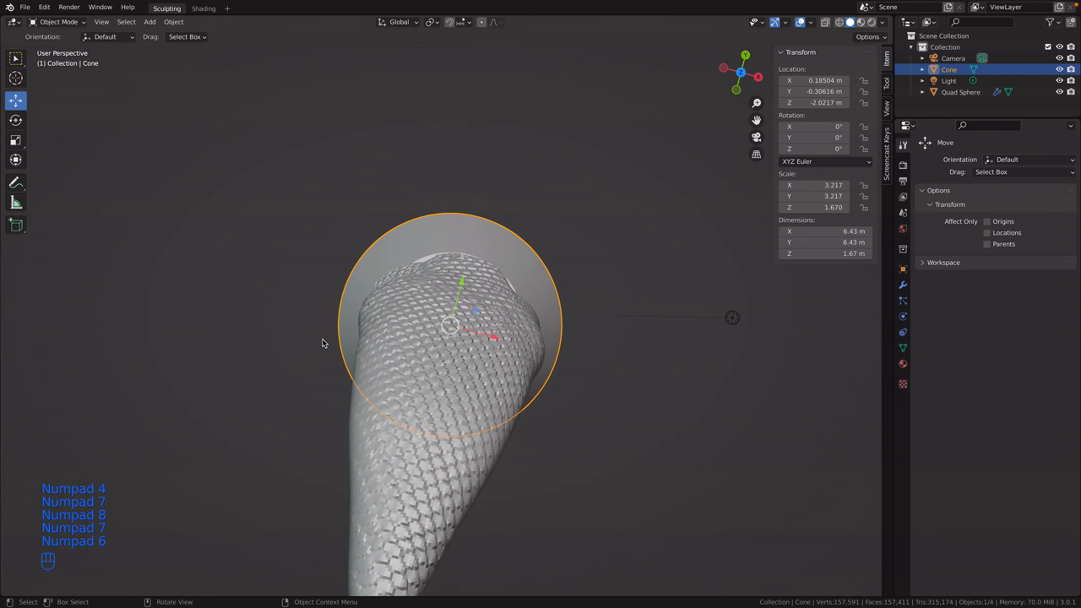
key(KP_7)
key(KP_1)
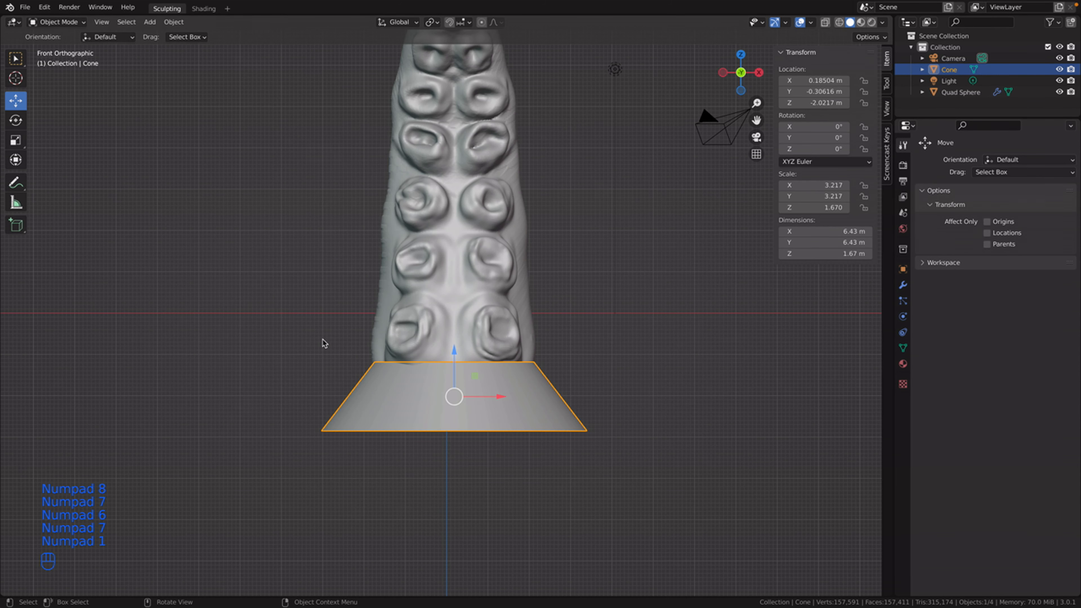
key(KP_4)
key(KP_4)
key(KP_4)
key(KP_4)
key(KP_4)
key(KP_4)
key(KP_4)
key(KP_4)
key(KP_6)
key(KP_6)
key(KP_4)
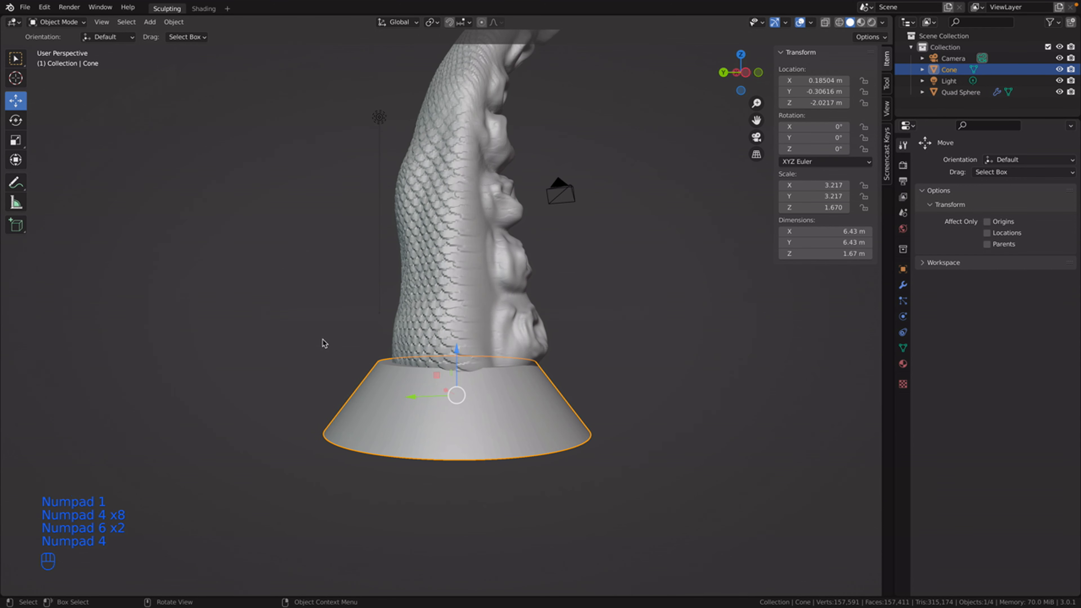
Step: Scale the cone along Y to about 2.395, shift it along Y to fit the tentacle's base, and deselect it
click(16, 140)
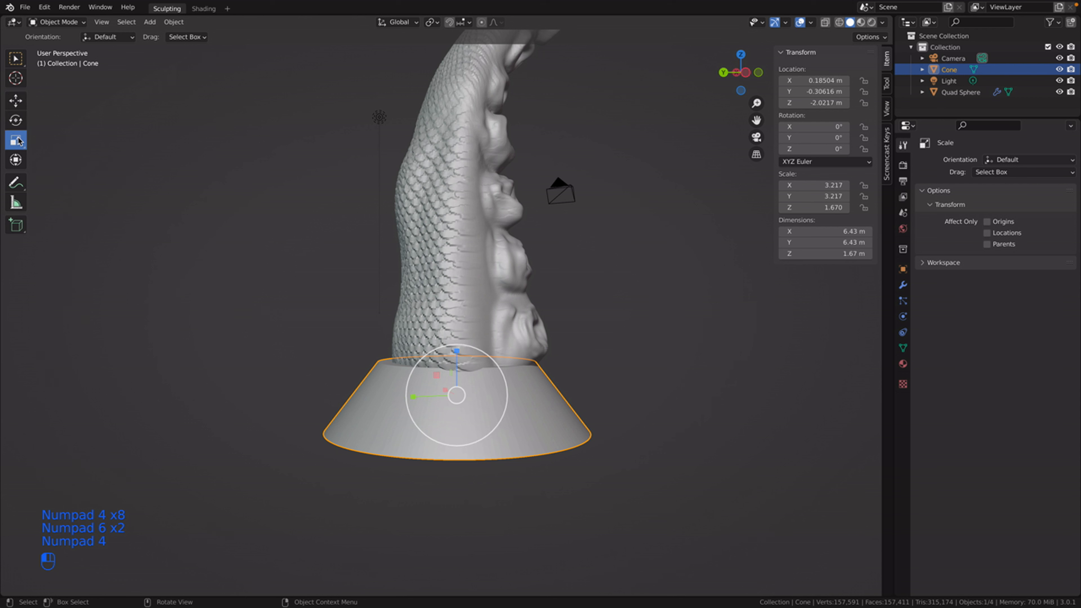
mouse_move(415, 401)
mouse_down()
mouse_move(428, 398)
mouse_move(412, 396)
mouse_up()
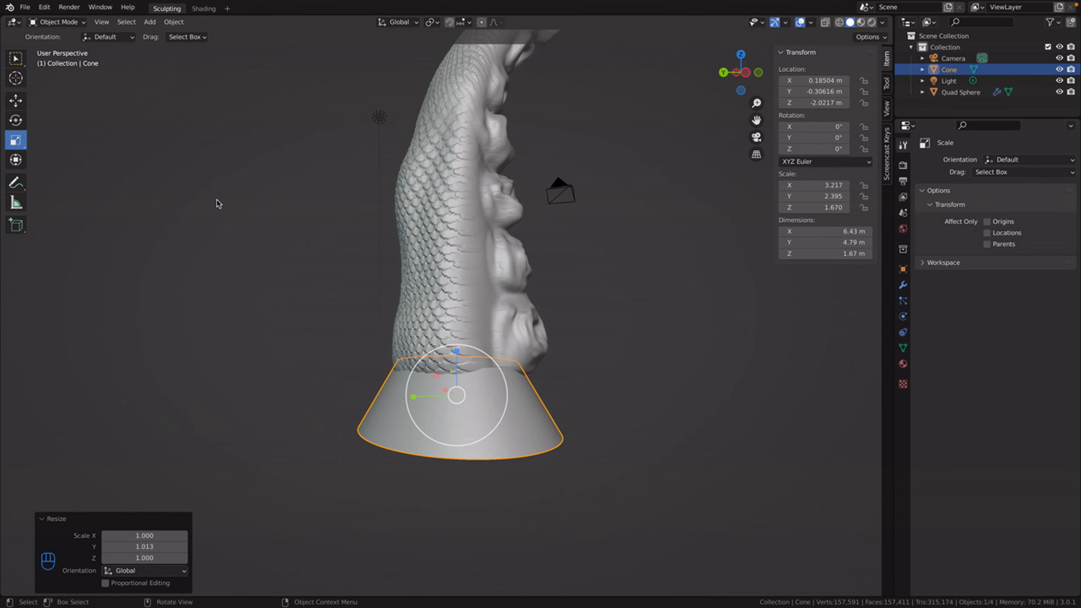
click(16, 103)
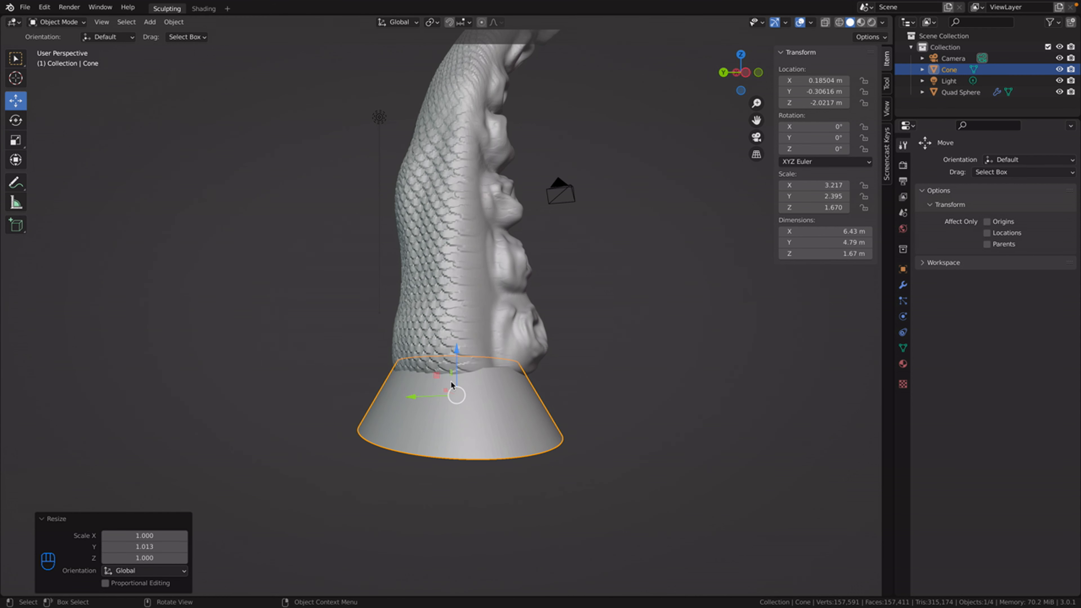
drag(417, 397, 424, 393)
click(653, 388)
Step: Join the narrowed cone and the tentacle into one object with the tentacle as the active object
mouse_move(661, 406)
middle_down()
mouse_move(685, 423)
mouse_move(778, 425)
mouse_move(742, 472)
mouse_move(819, 470)
mouse_move(819, 448)
mouse_move(763, 413)
mouse_move(737, 459)
mouse_move(655, 476)
mouse_move(662, 450)
mouse_move(758, 470)
mouse_move(863, 468)
middle_up()
middle_drag(717, 469, 768, 466)
click(509, 447)
shift+click(493, 290)
right_click(491, 280)
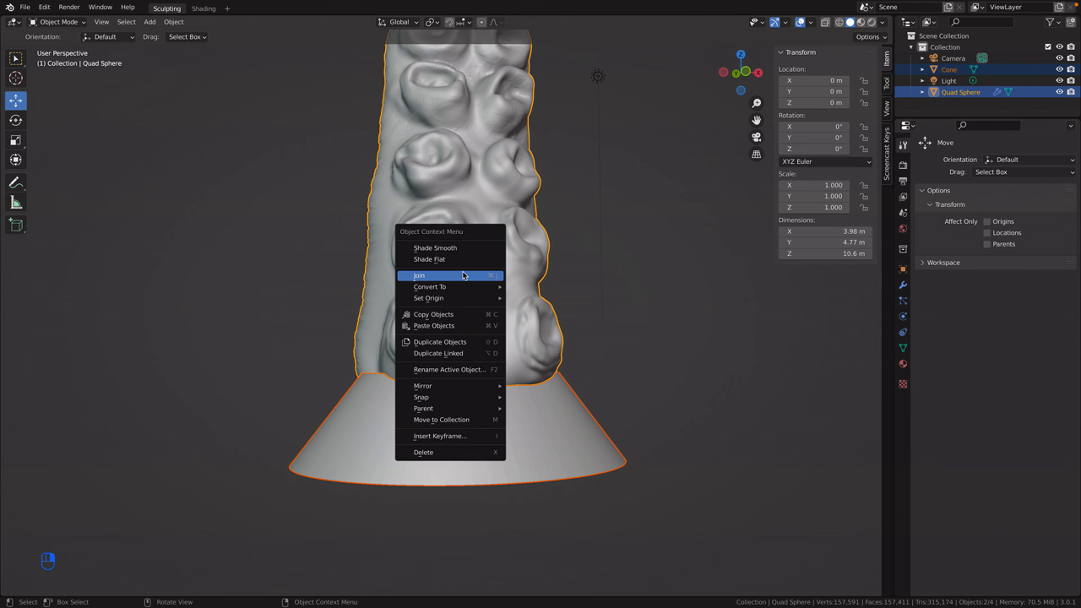
click(420, 277)
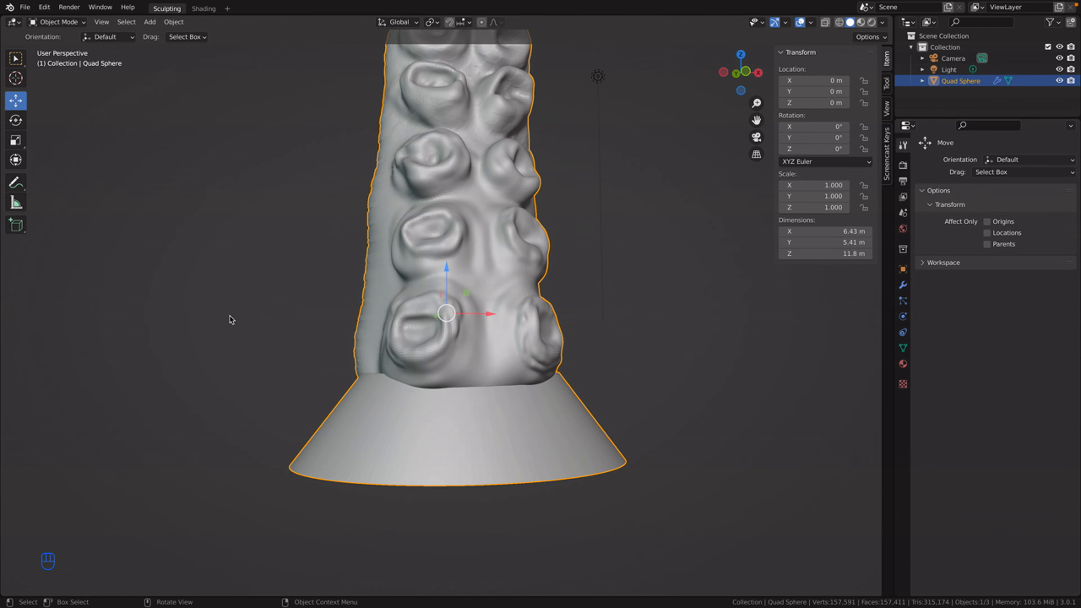
Step: Switch the newly joined object to Sculpt Mode and voxel remesh it at a voxel size of 0.035 m
middle_drag(217, 314, 252, 317)
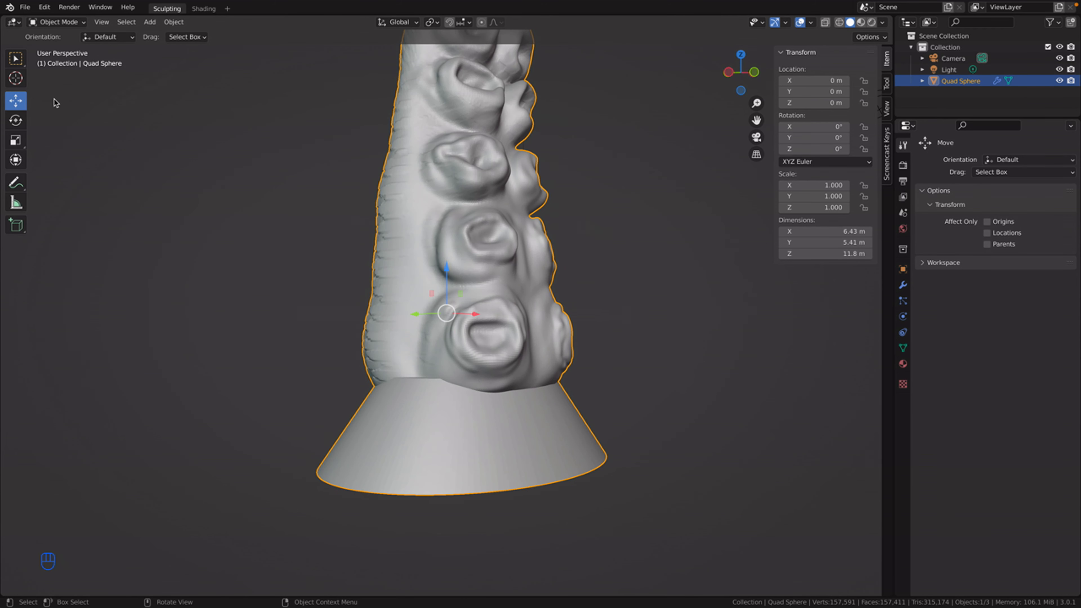
click(60, 22)
click(60, 60)
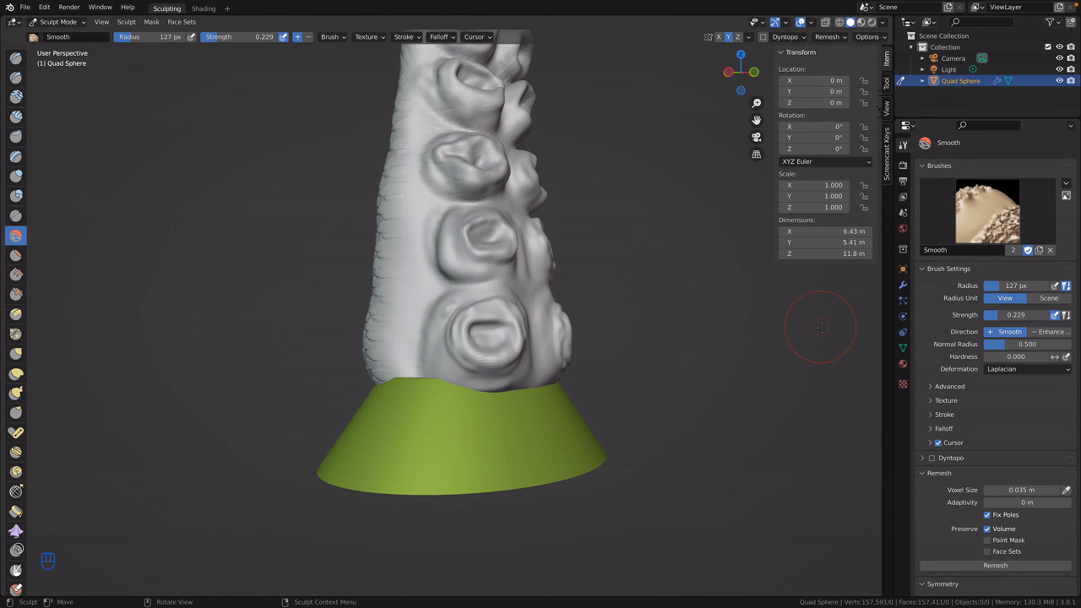
scroll(981, 473, down, 2)
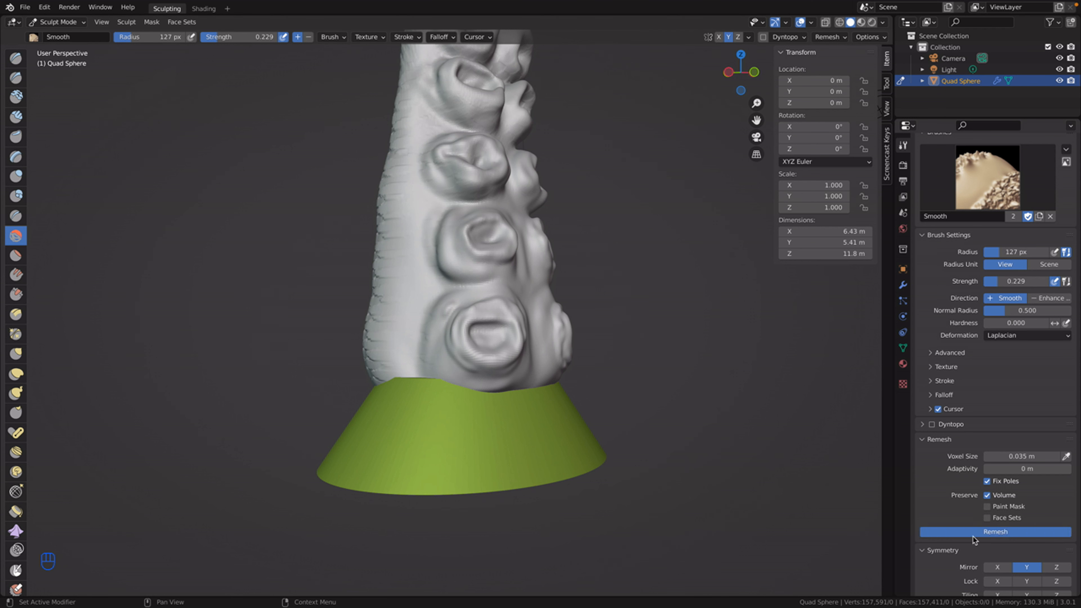
scroll(750, 441, down, 5)
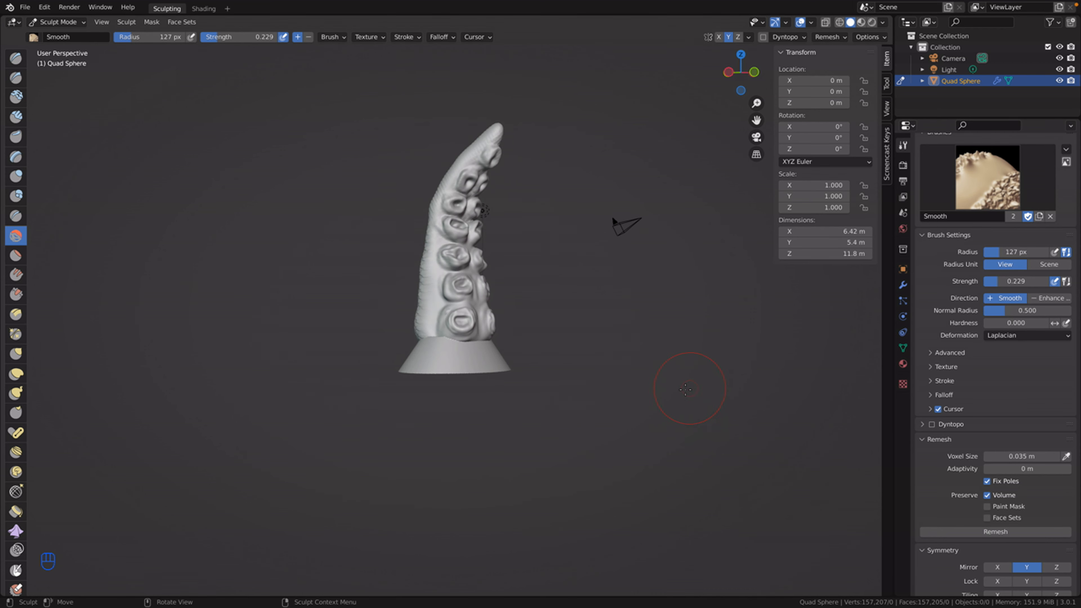
Step: Try to scrape the seam between the tentacle and the cone with the Scrape/Peaks brush at 127 px radius
scroll(562, 447, up, 5)
middle_drag(672, 432, 258, 379)
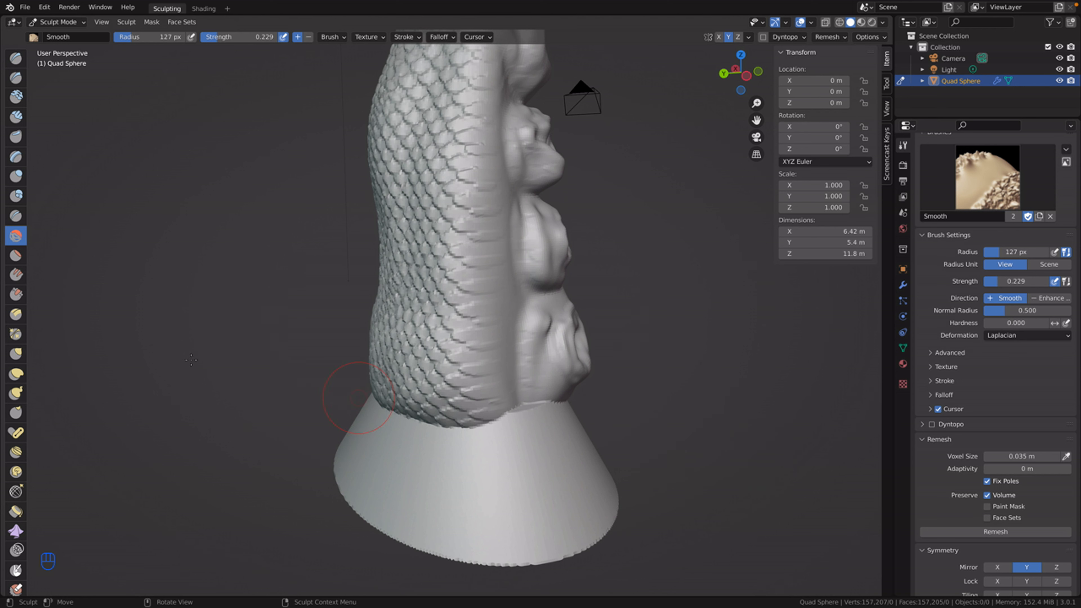
click(16, 294)
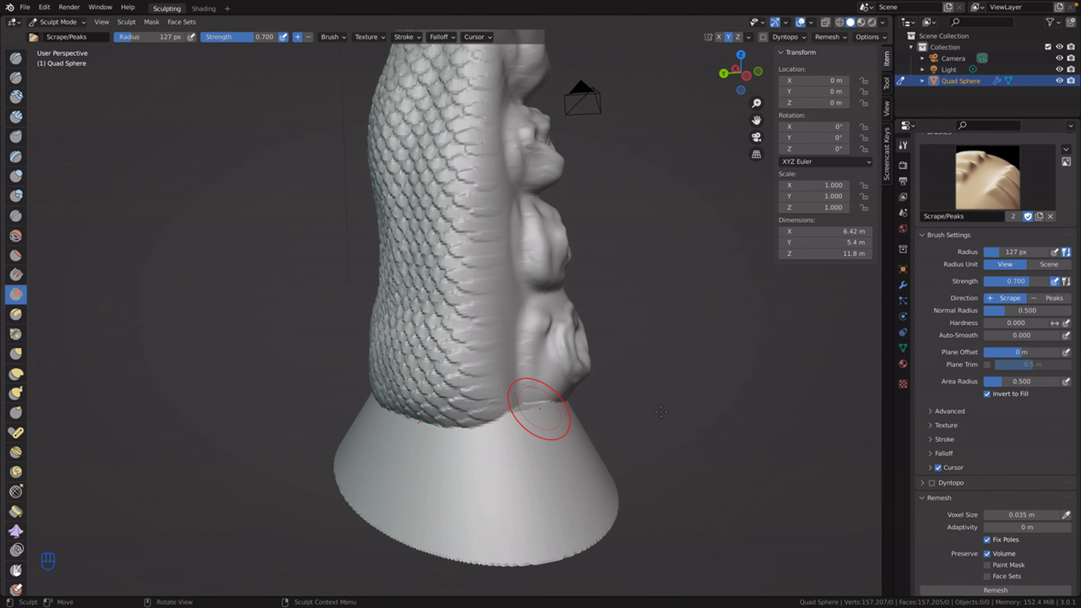
scroll(974, 469, down, 3)
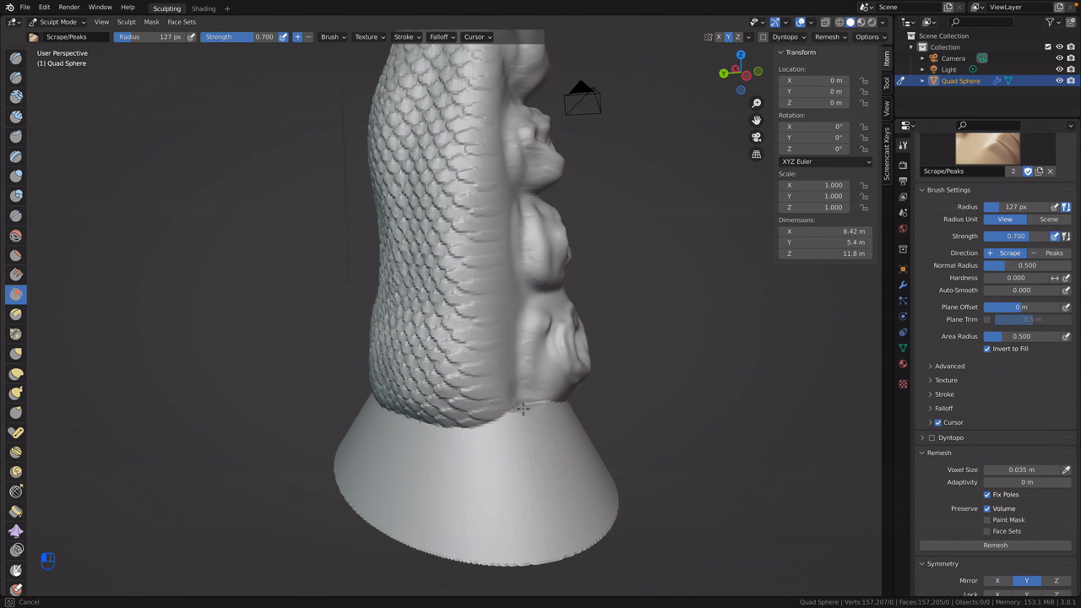
key(ctrl+z)
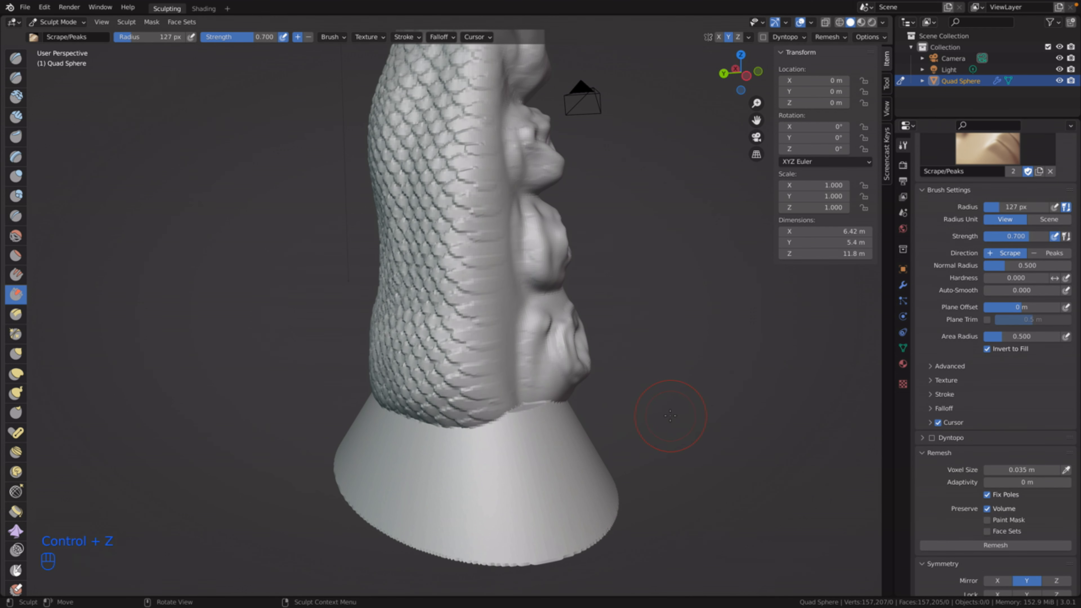
Step: Reduce the brush radius to 77 px and inflate the seam beneath the lowest sucker with the Inflate/Deflate brush
right_click(586, 415)
mouse_move(572, 415)
mouse_down()
mouse_move(525, 410)
mouse_move(553, 417)
mouse_move(510, 421)
mouse_up()
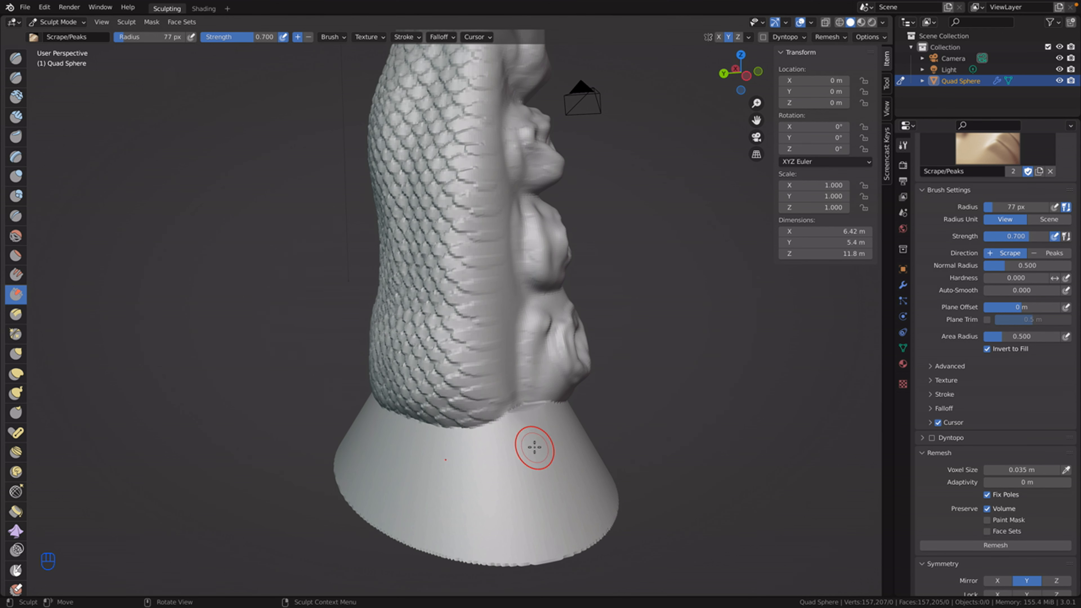
click(16, 176)
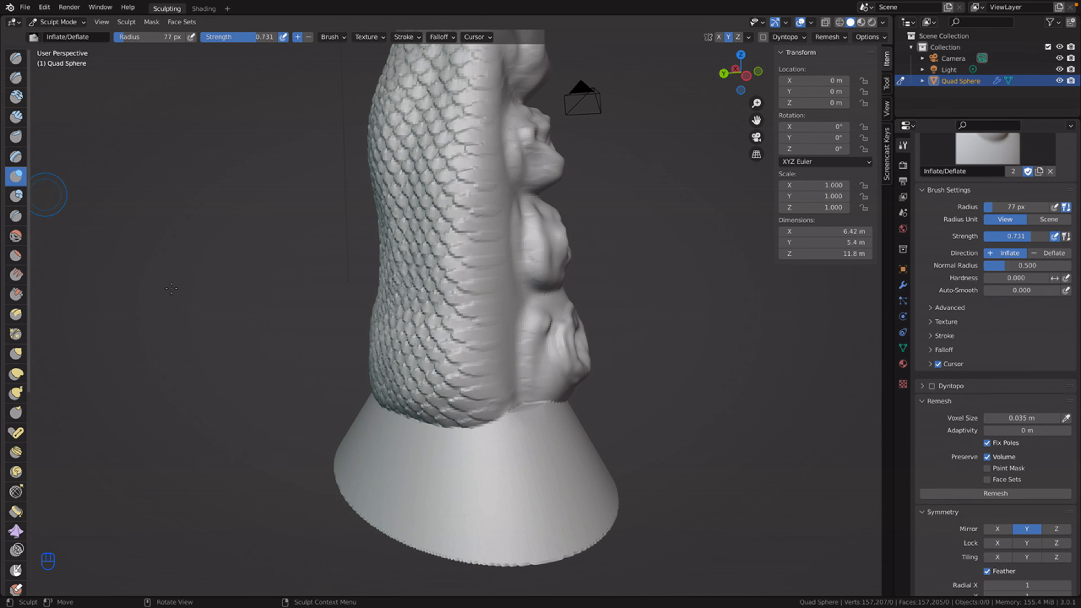
drag(518, 410, 549, 402)
drag(538, 403, 524, 407)
drag(522, 407, 511, 413)
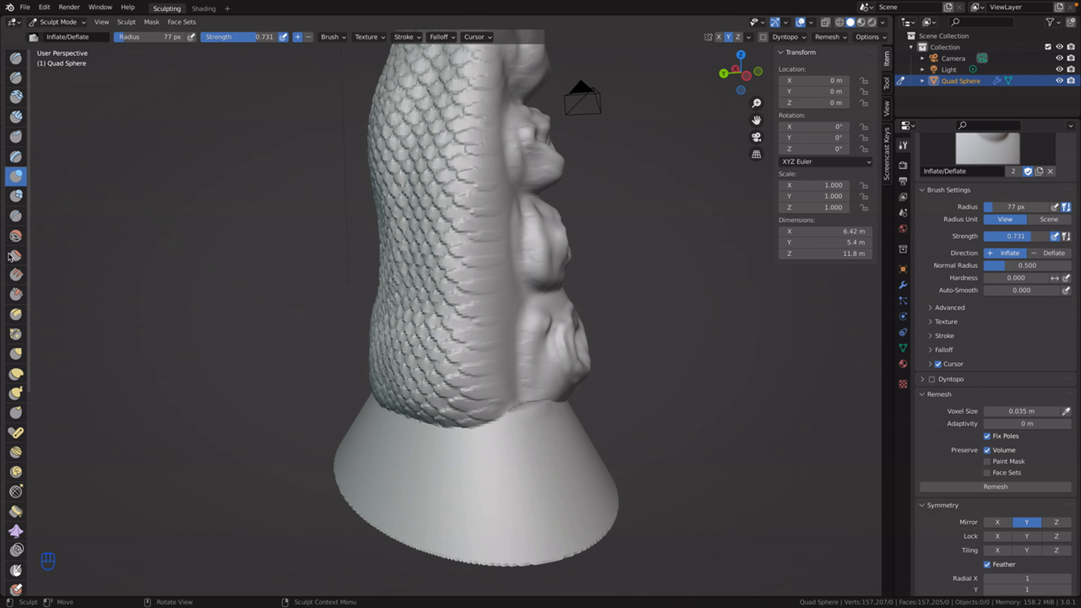
Step: Smooth the seam between the cone and the tentacle along the sucker side with the Smooth brush
click(16, 236)
mouse_move(538, 403)
mouse_down()
mouse_move(519, 399)
mouse_move(536, 403)
mouse_move(469, 436)
mouse_up()
middle_drag(553, 403, 571, 406)
drag(431, 423, 413, 409)
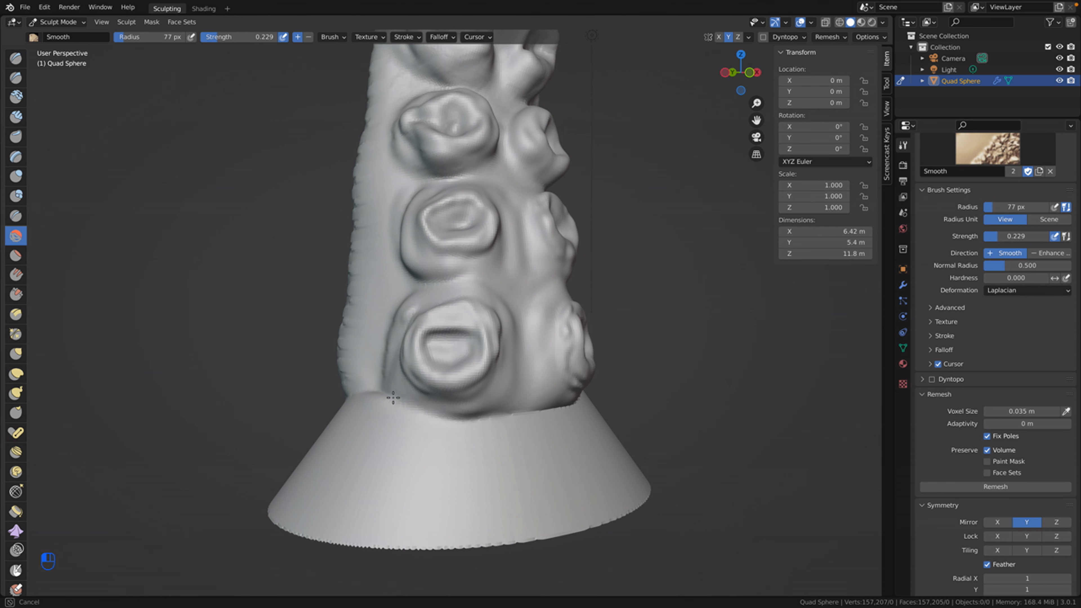
drag(408, 405, 451, 422)
middle_drag(483, 438, 427, 421)
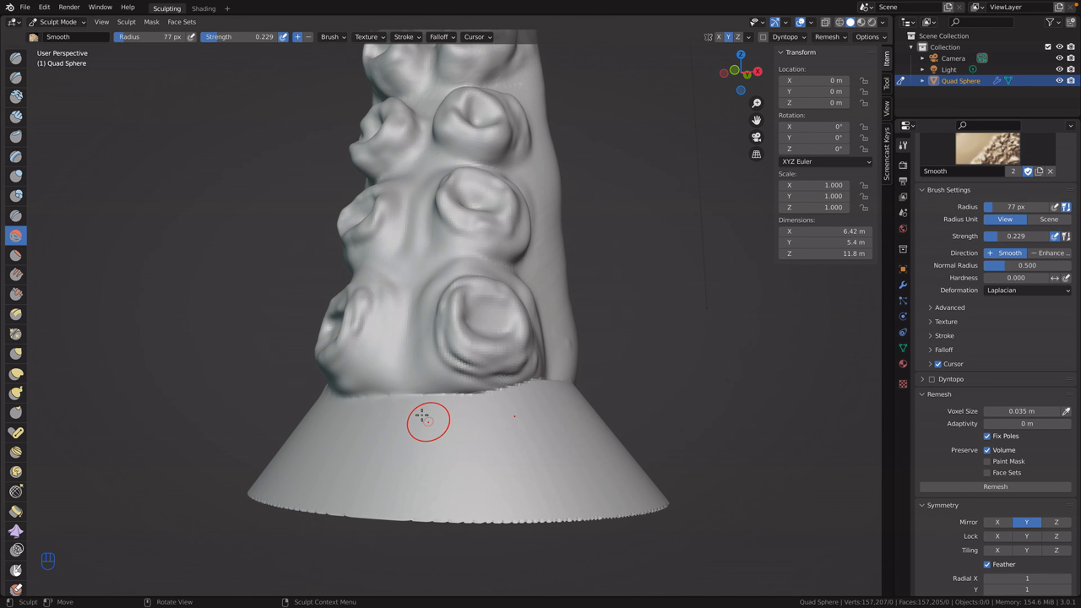
drag(394, 399, 441, 396)
drag(540, 378, 531, 384)
drag(404, 397, 406, 398)
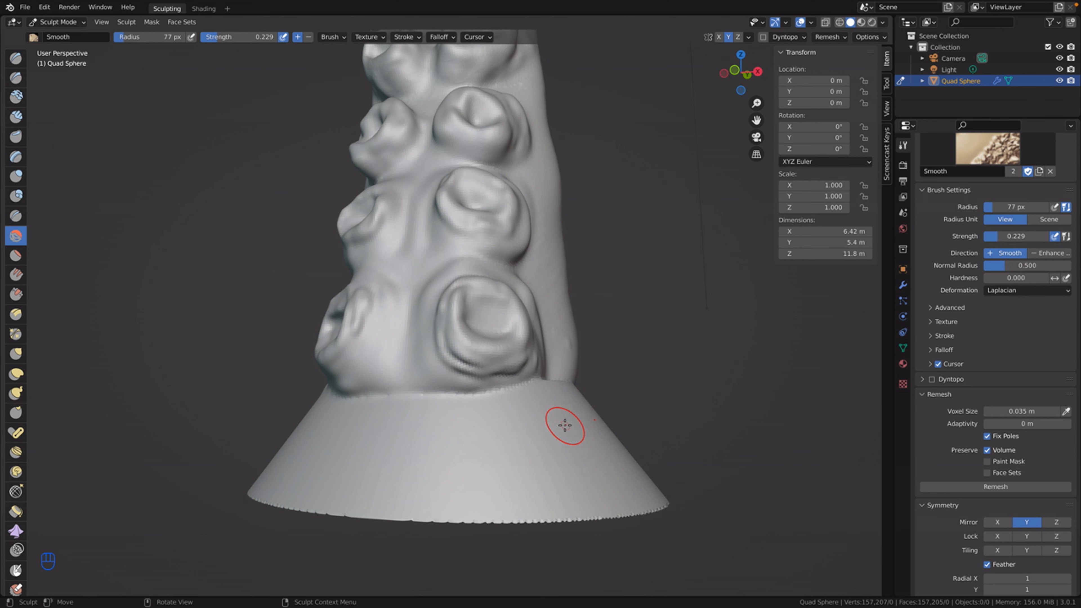
Step: Continue smoothing the seam from the suckers around the tentacle's flank toward its scaly back
middle_drag(563, 422, 482, 435)
mouse_move(417, 398)
mouse_down()
mouse_move(428, 400)
mouse_move(415, 402)
mouse_up()
middle_drag(514, 427, 522, 448)
drag(465, 439, 521, 435)
middle_drag(522, 439, 452, 430)
mouse_move(385, 424)
mouse_down()
mouse_move(492, 422)
mouse_move(347, 415)
mouse_move(430, 421)
mouse_up()
middle_drag(647, 452, 641, 427)
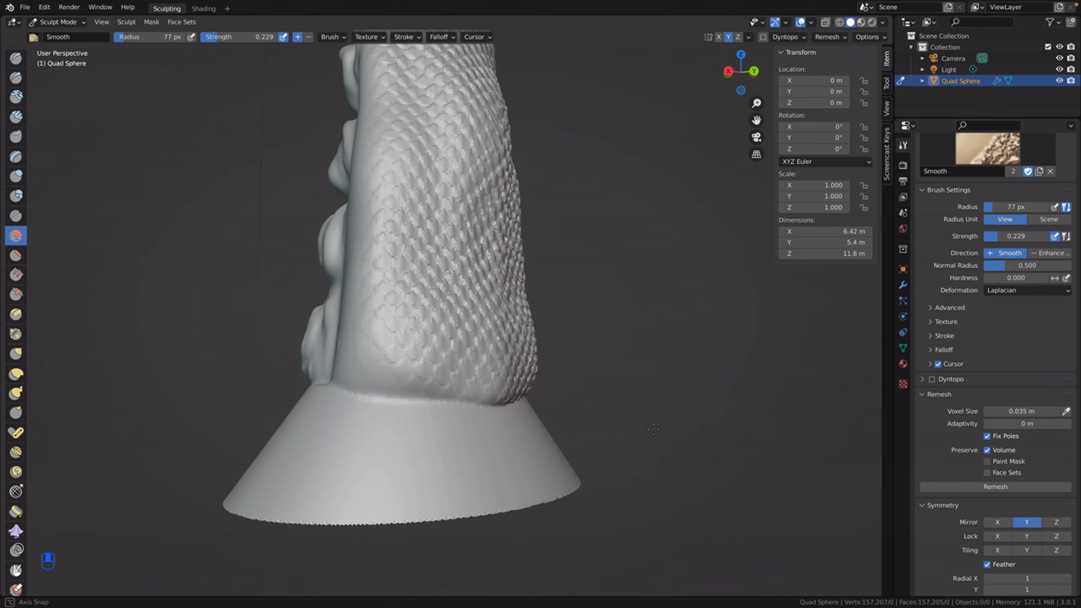
scroll(640, 427, up, 1)
mouse_move(405, 434)
mouse_down()
mouse_move(441, 431)
mouse_move(382, 425)
mouse_move(438, 423)
mouse_up()
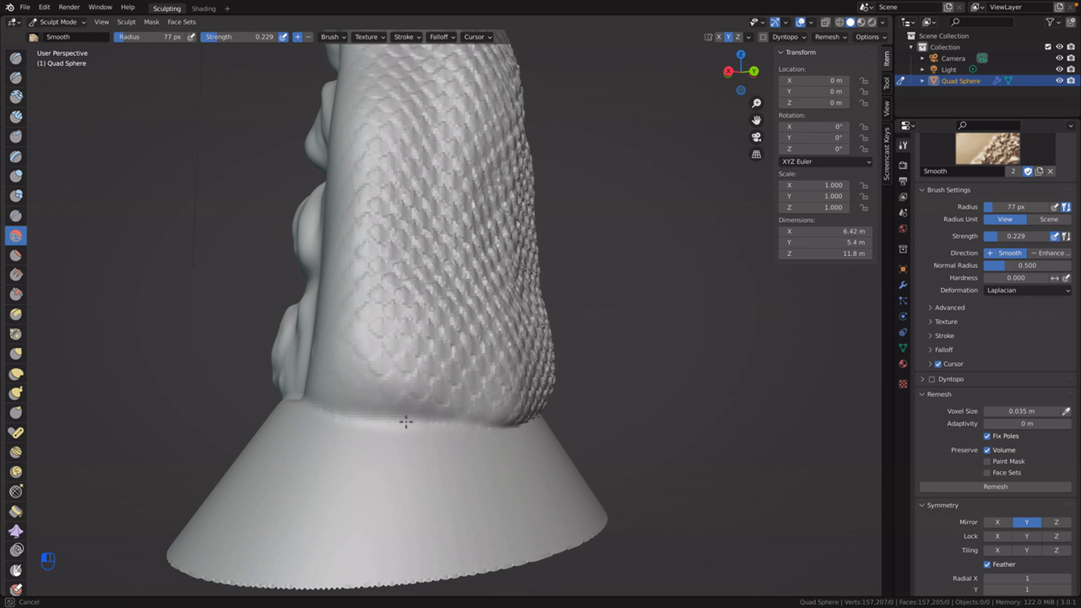
drag(460, 435, 504, 434)
middle_drag(504, 434, 558, 451)
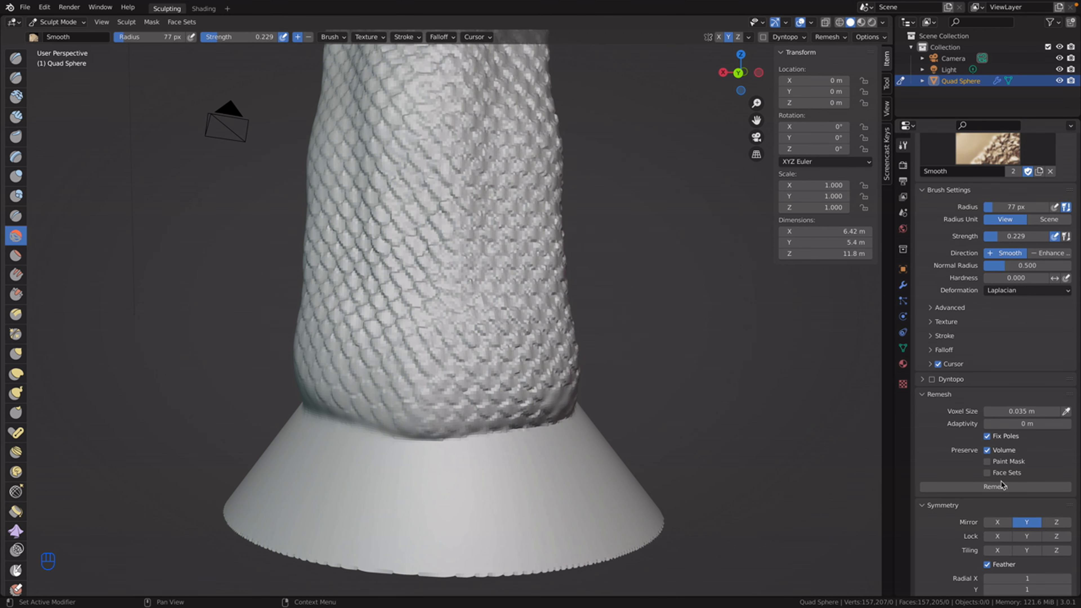
Step: Switch the sculpt mirror symmetry to X only and smooth the seam along the scaly back and flank
click(1006, 522)
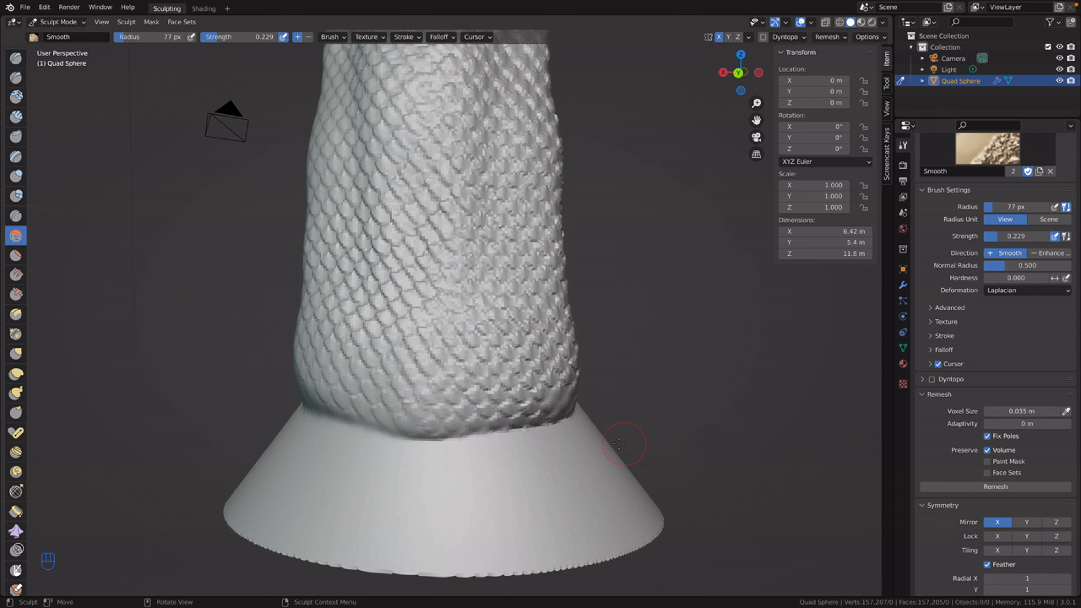
drag(516, 434, 493, 433)
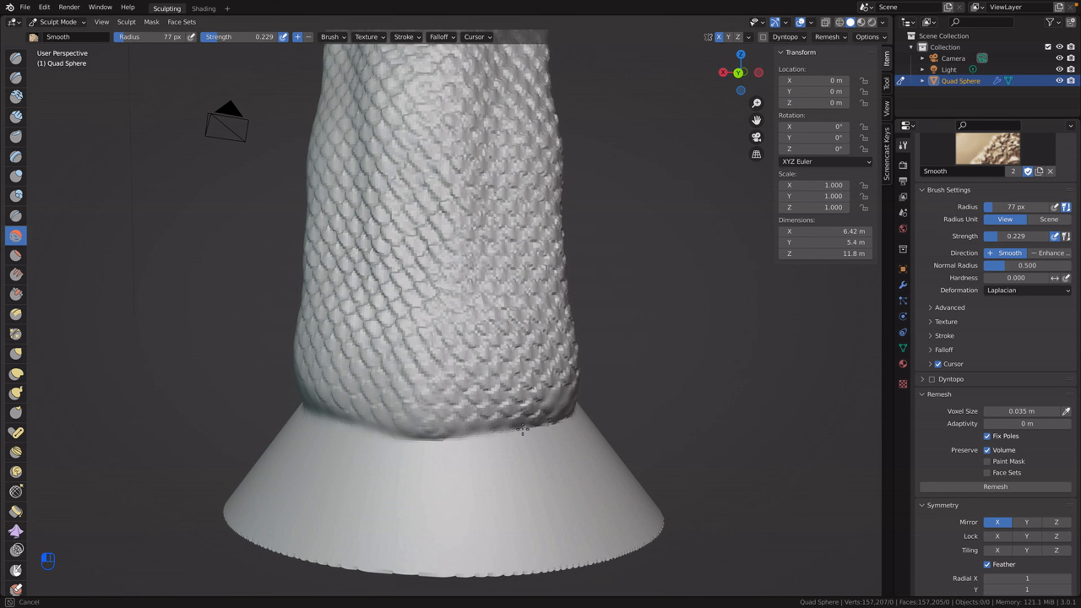
middle_drag(563, 420, 543, 442)
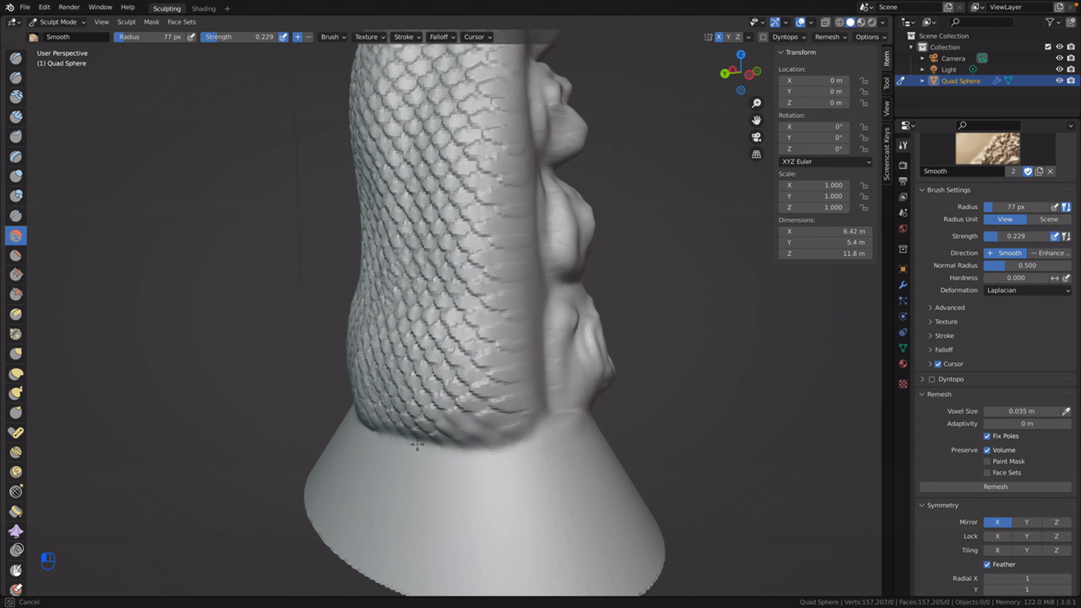
mouse_move(368, 435)
middle_down()
mouse_move(533, 464)
mouse_move(500, 450)
mouse_move(493, 462)
mouse_move(465, 459)
middle_up()
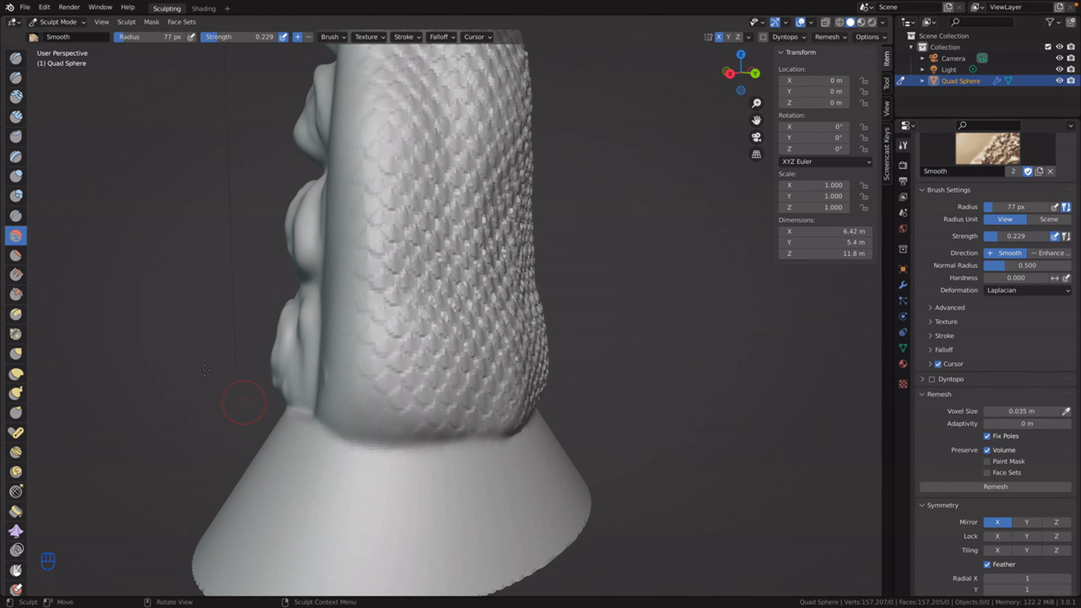
Step: Pull the cone's upper edge and the tentacle's lower rim together with the Elastic Deform brush at 199 px radius
click(16, 375)
right_click(162, 318)
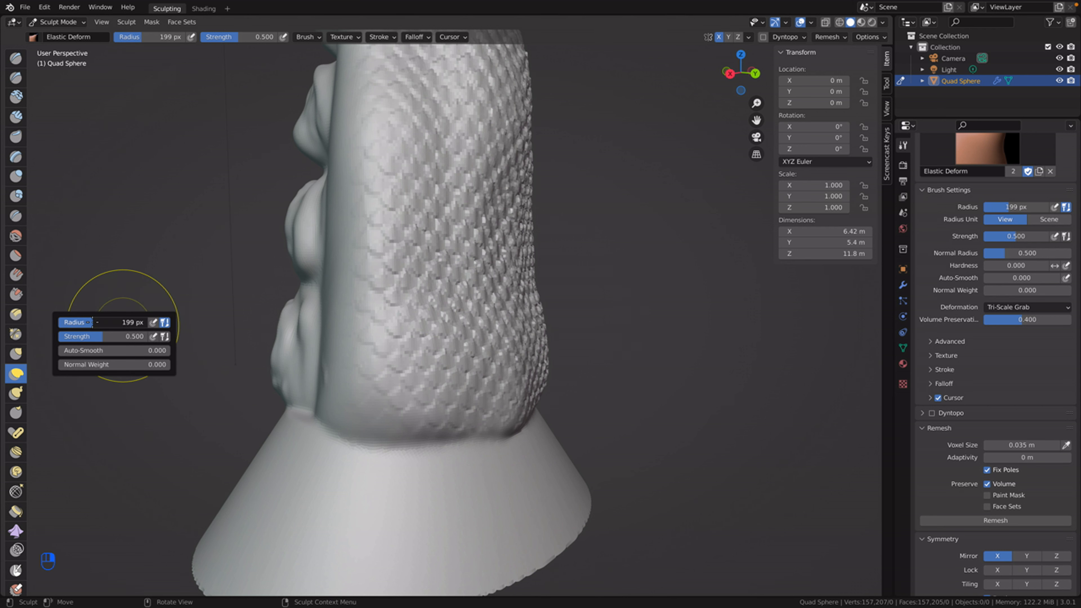
mouse_move(422, 448)
mouse_down()
mouse_move(432, 465)
mouse_move(449, 458)
mouse_move(452, 476)
mouse_move(469, 472)
mouse_move(473, 497)
mouse_up()
mouse_move(396, 457)
mouse_down()
mouse_move(385, 475)
mouse_move(344, 476)
mouse_up()
drag(321, 435, 314, 441)
middle_drag(682, 466, 506, 450)
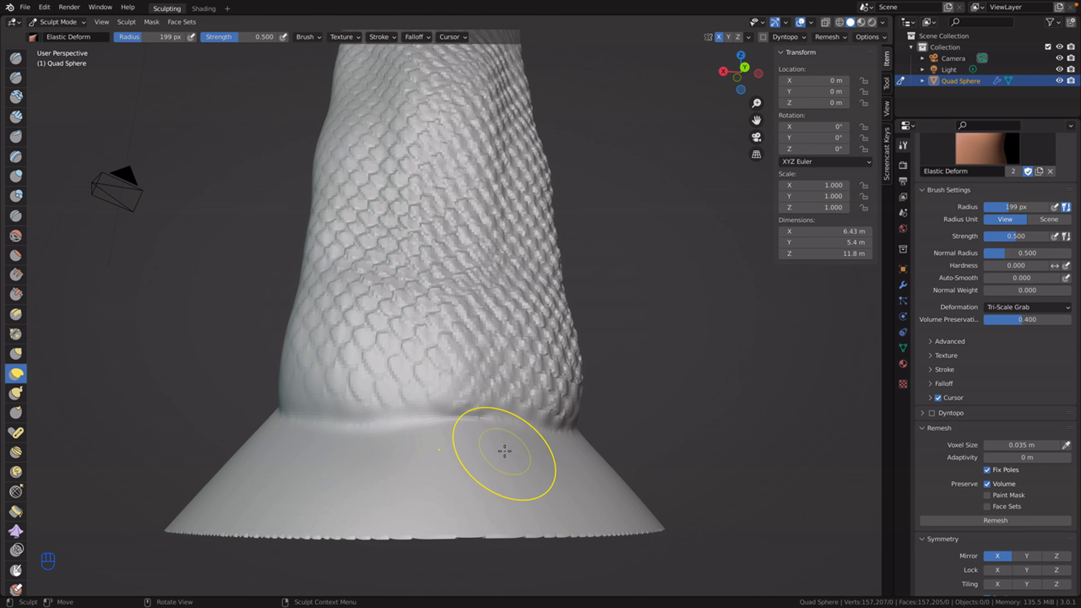
drag(476, 431, 466, 448)
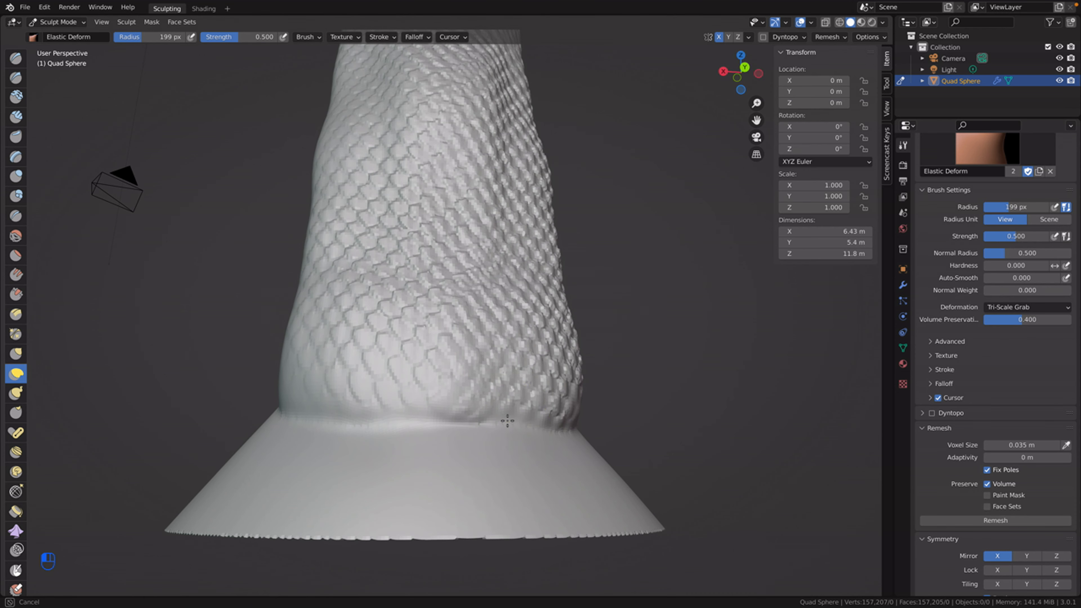
middle_drag(688, 442, 536, 490)
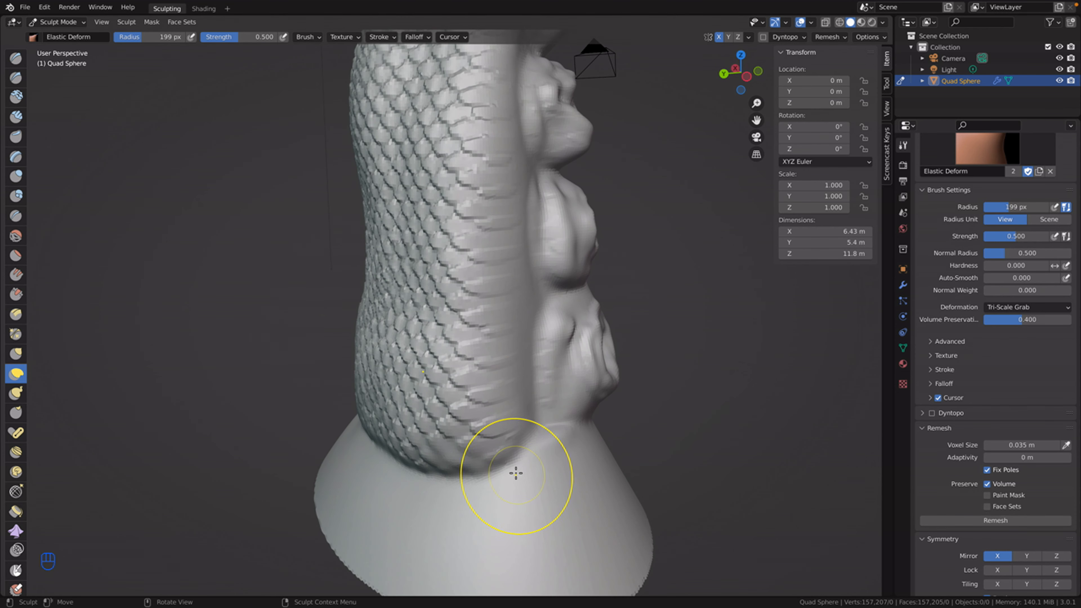
middle_drag(696, 476, 775, 468)
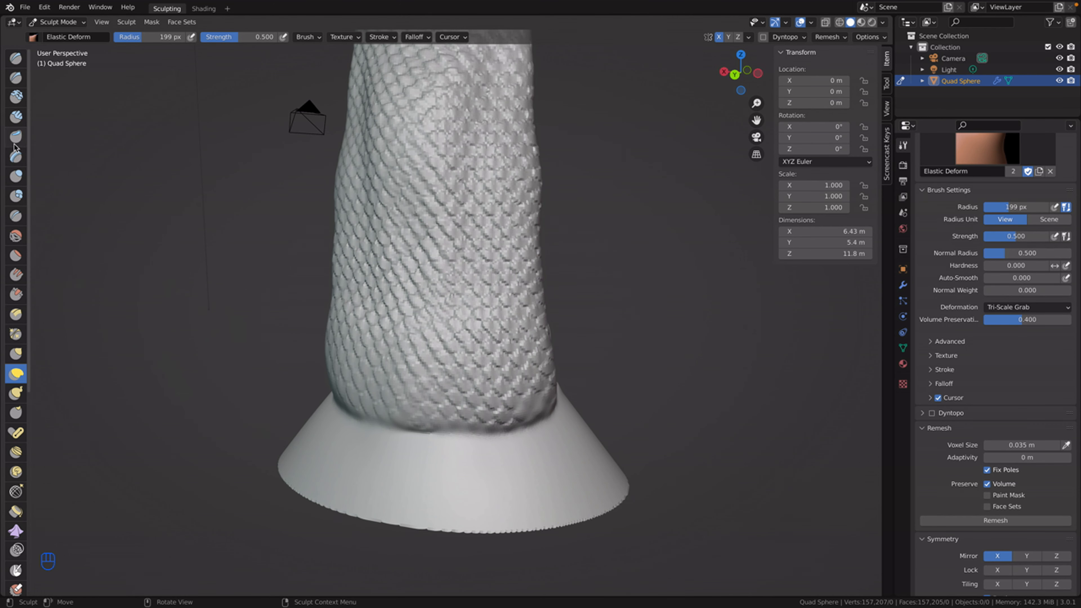
Step: Switch to the Inflate/Deflate brush and reduce its radius to 96 px
click(16, 175)
right_click(38, 258)
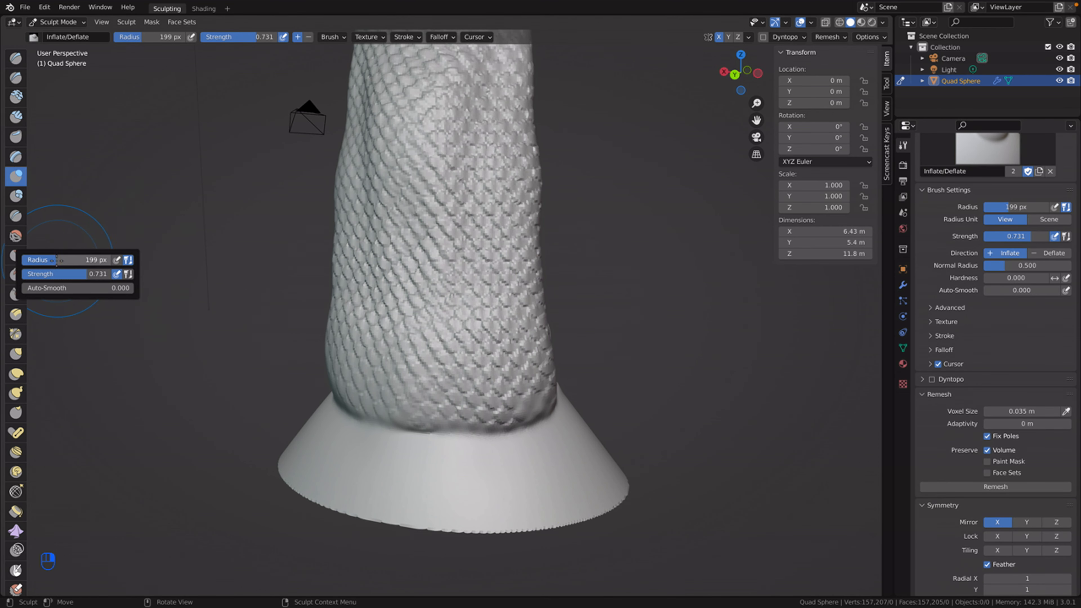
drag(38, 259, 29, 258)
Step: Try to inflate the seam across the tentacle's scaly back at 0.731 strength
drag(339, 435, 471, 440)
mouse_move(546, 422)
mouse_down()
mouse_move(422, 441)
mouse_move(362, 431)
mouse_up()
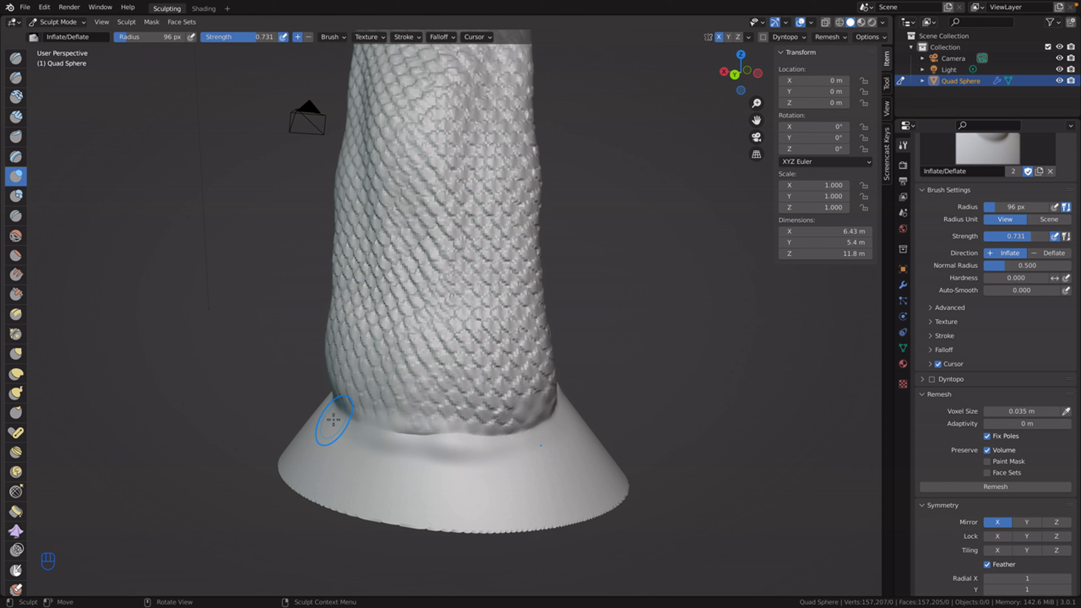
key(ctrl+z)
key(ctrl+z)
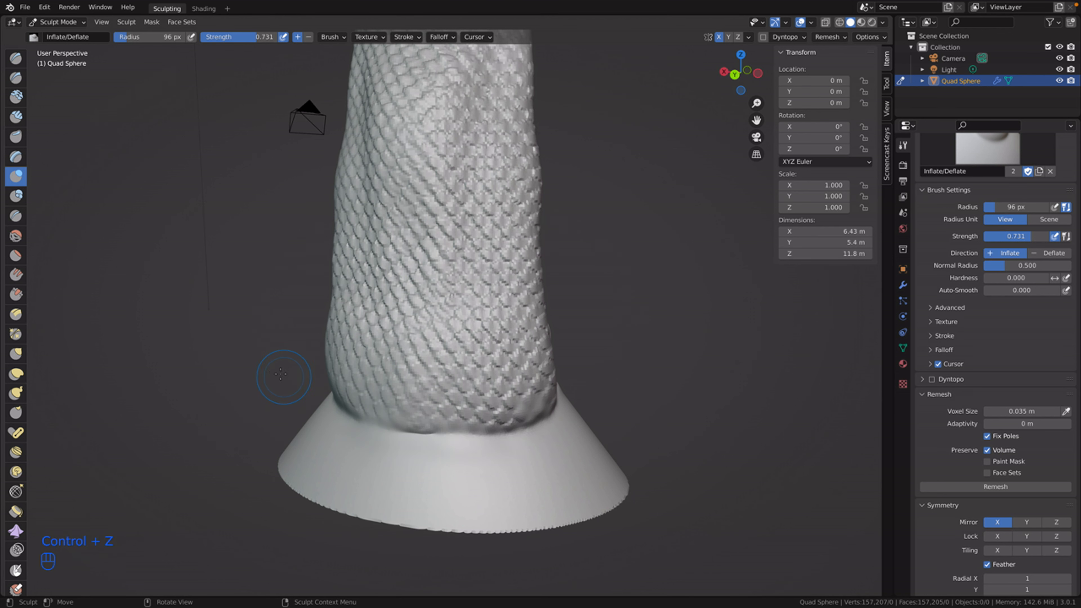
Step: Lower the Inflate/Deflate strength to 0.481 and inflate the seam across the tentacle's scaly back
right_click(214, 288)
drag(187, 302, 147, 303)
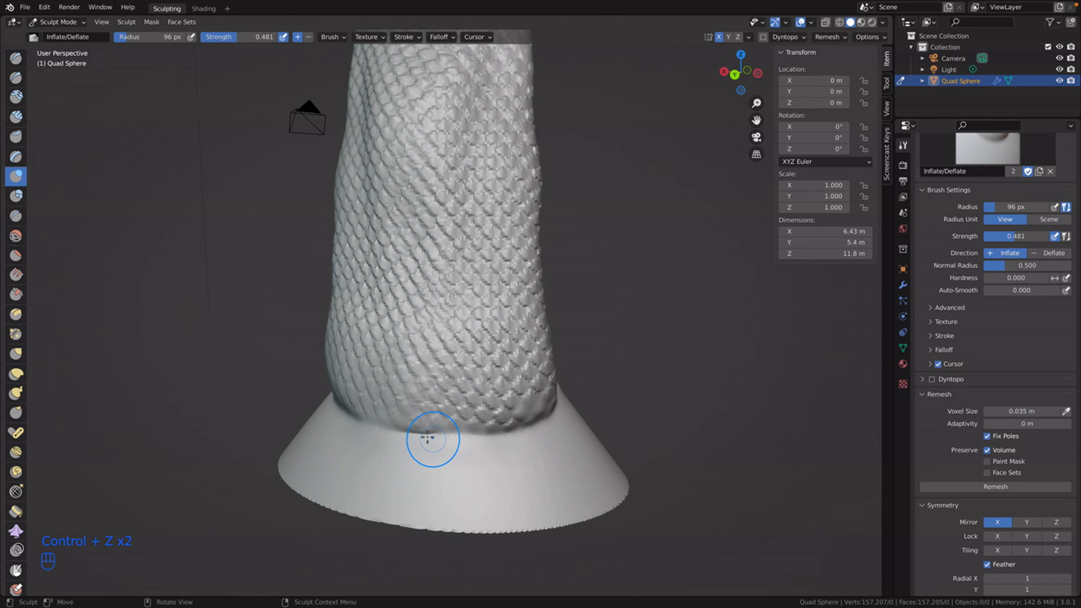
drag(409, 439, 422, 434)
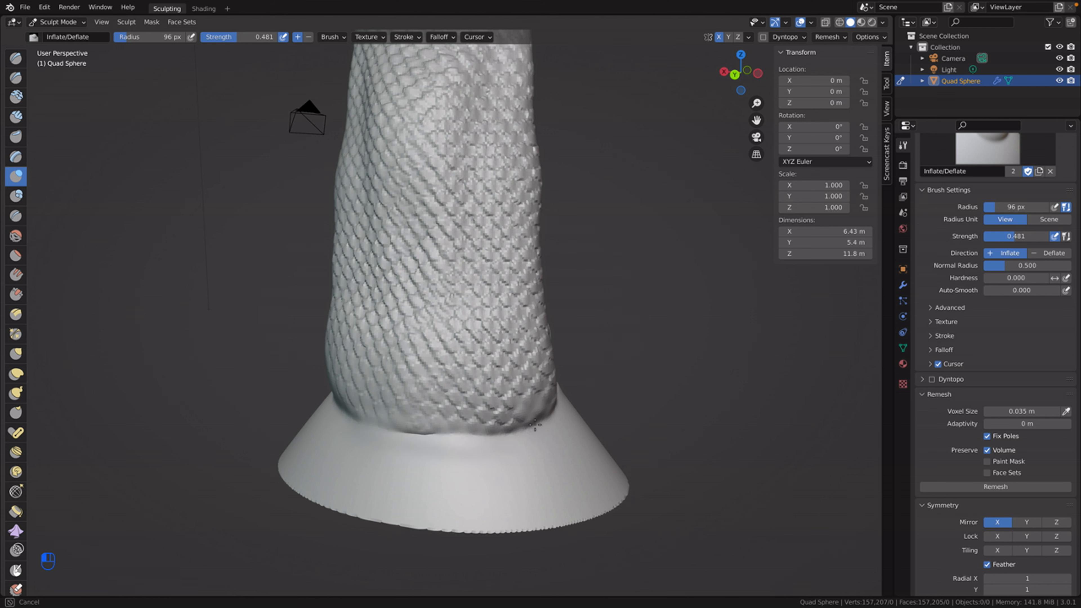
drag(553, 418, 557, 414)
drag(439, 442, 322, 414)
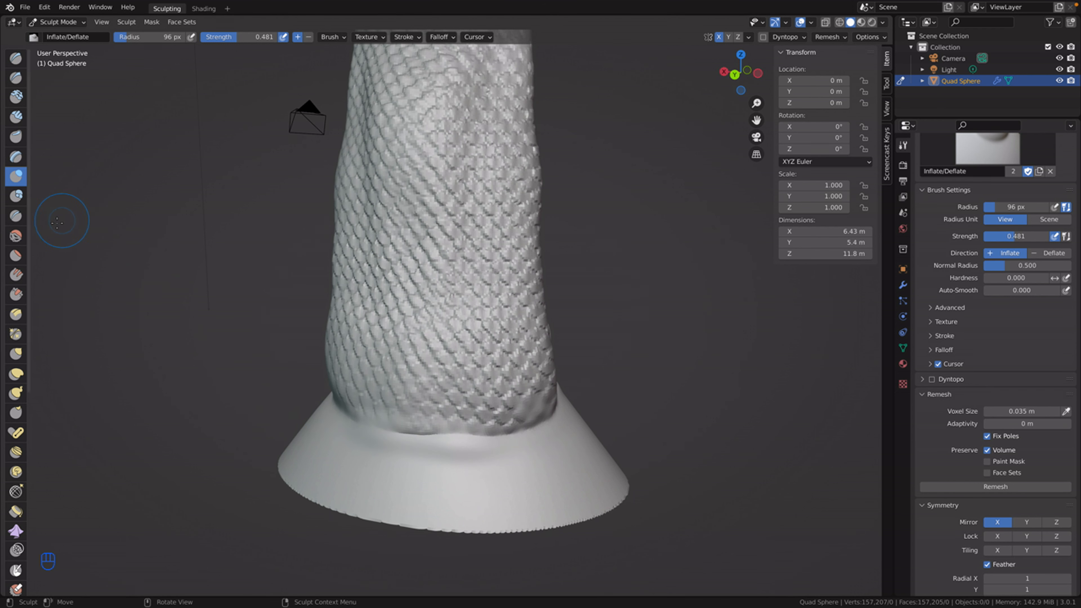
Step: Flatten the inflated seam across the scaly back with the Flatten/Contrast brush at 0.500 strength
click(15, 256)
drag(404, 438, 315, 424)
key(ctrl+z)
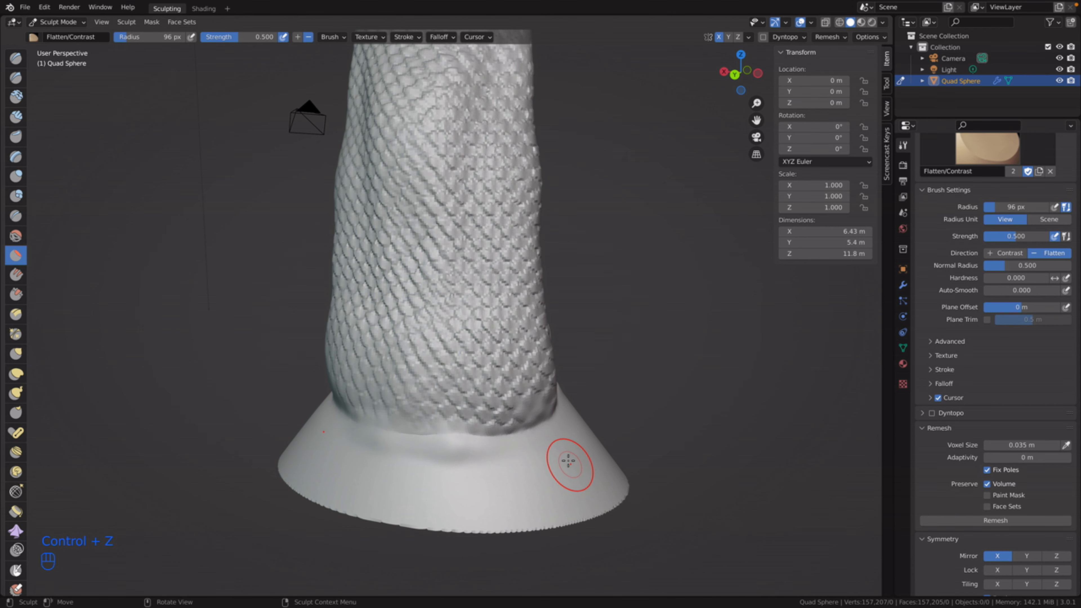
mouse_move(560, 412)
mouse_down()
mouse_move(477, 441)
mouse_move(362, 430)
mouse_up()
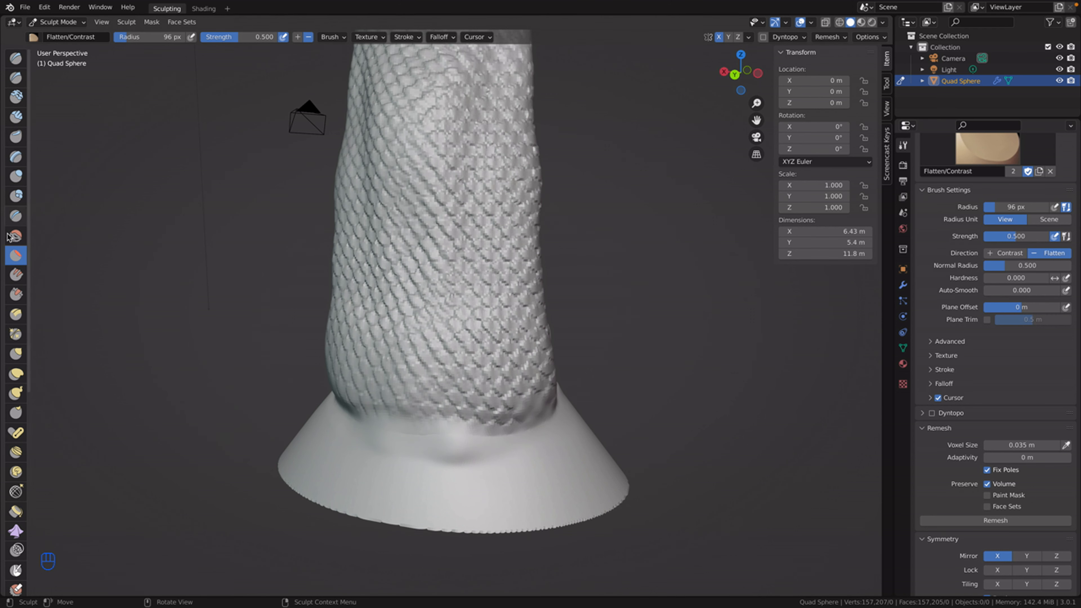
Step: Smooth the flattened seam across the scaly back and around the adjoining flank with the Smooth brush
click(16, 235)
mouse_move(478, 441)
mouse_down()
mouse_move(344, 429)
mouse_move(451, 442)
mouse_move(417, 435)
mouse_up()
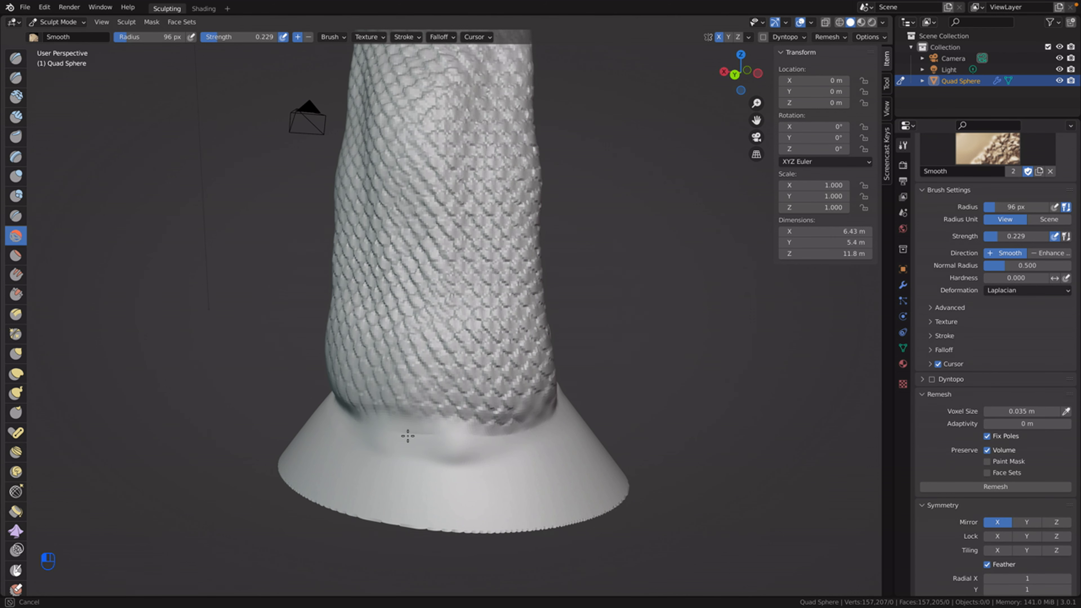
mouse_move(558, 436)
mouse_down()
mouse_move(563, 413)
mouse_move(465, 446)
mouse_up()
drag(331, 433, 328, 442)
middle_drag(328, 442, 451, 449)
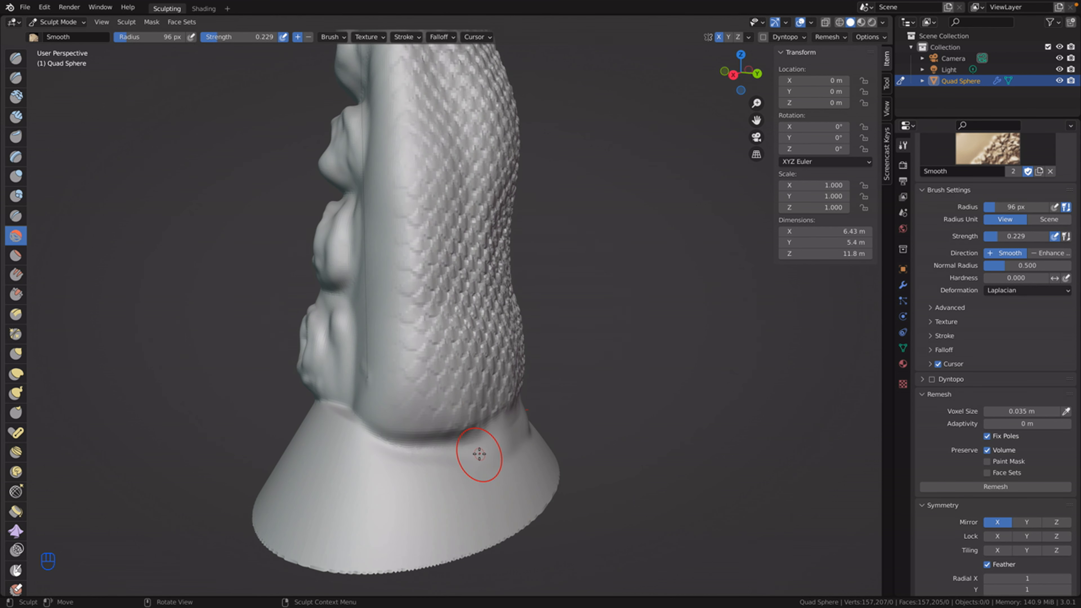
drag(489, 451, 436, 455)
drag(368, 450, 396, 449)
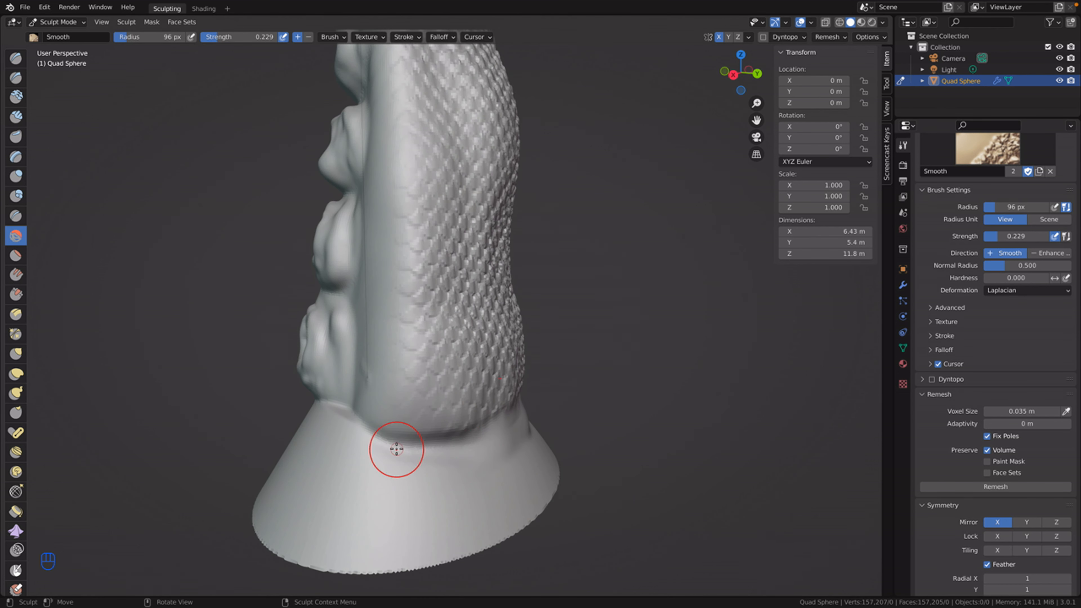
Step: Inflate the remaining groove of the seam along the tentacle's smooth flank with the Inflate/Deflate brush at 0.481 strength
click(16, 175)
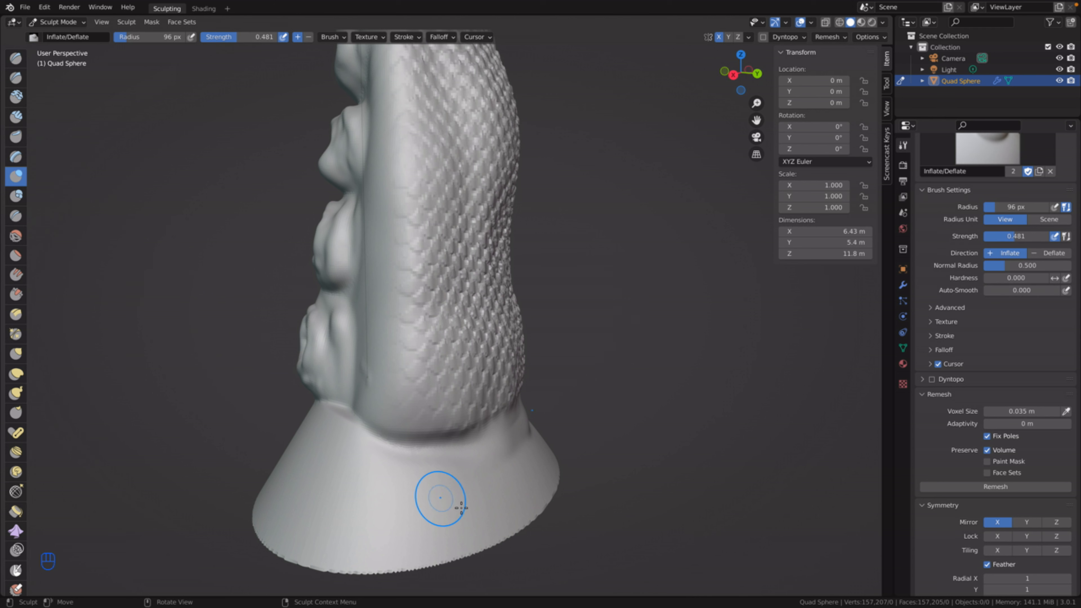
mouse_move(475, 459)
mouse_down()
mouse_move(471, 446)
mouse_move(398, 448)
mouse_move(434, 448)
mouse_up()
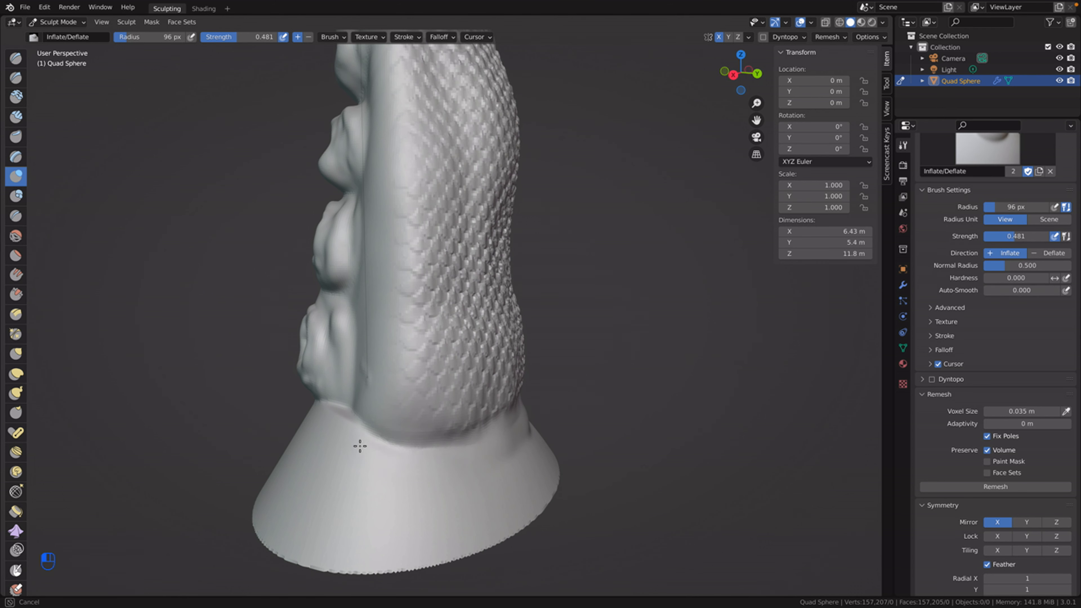
drag(360, 446, 357, 448)
drag(357, 448, 387, 447)
mouse_move(464, 439)
mouse_down()
mouse_move(489, 430)
mouse_move(429, 458)
mouse_move(385, 447)
mouse_move(496, 438)
mouse_up()
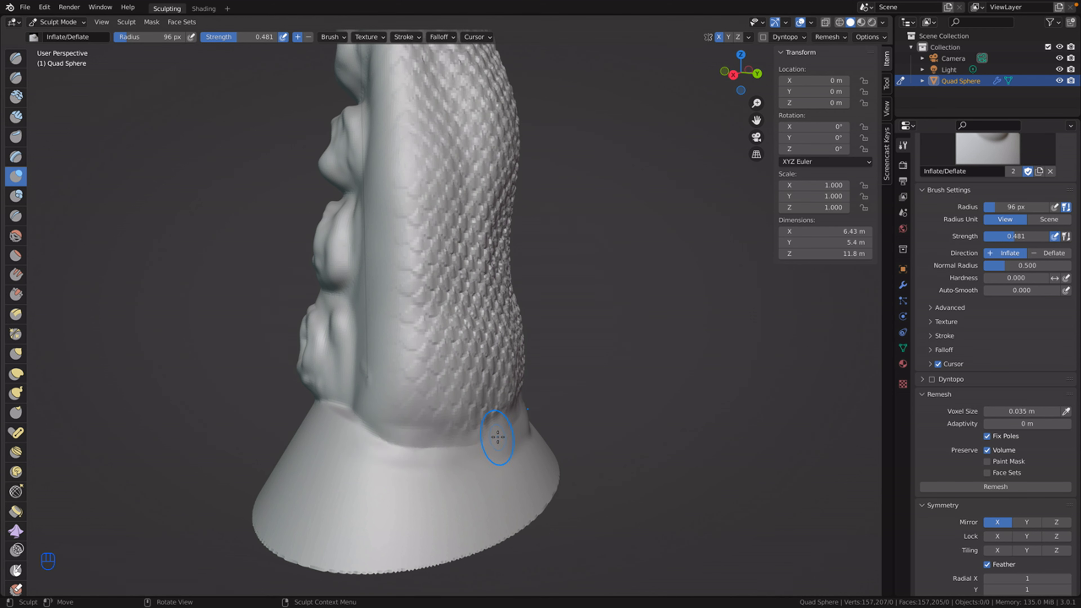
Step: Smooth the inflated seam along the flank with the Smooth brush at 0.229 strength and inspect it around the scaly back
click(15, 236)
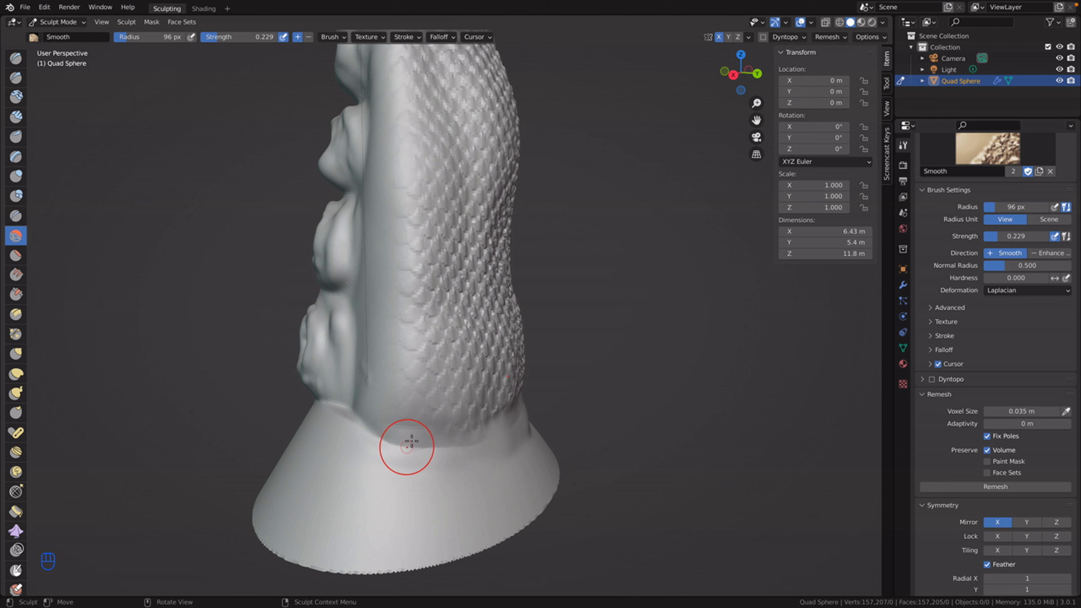
drag(469, 442, 369, 437)
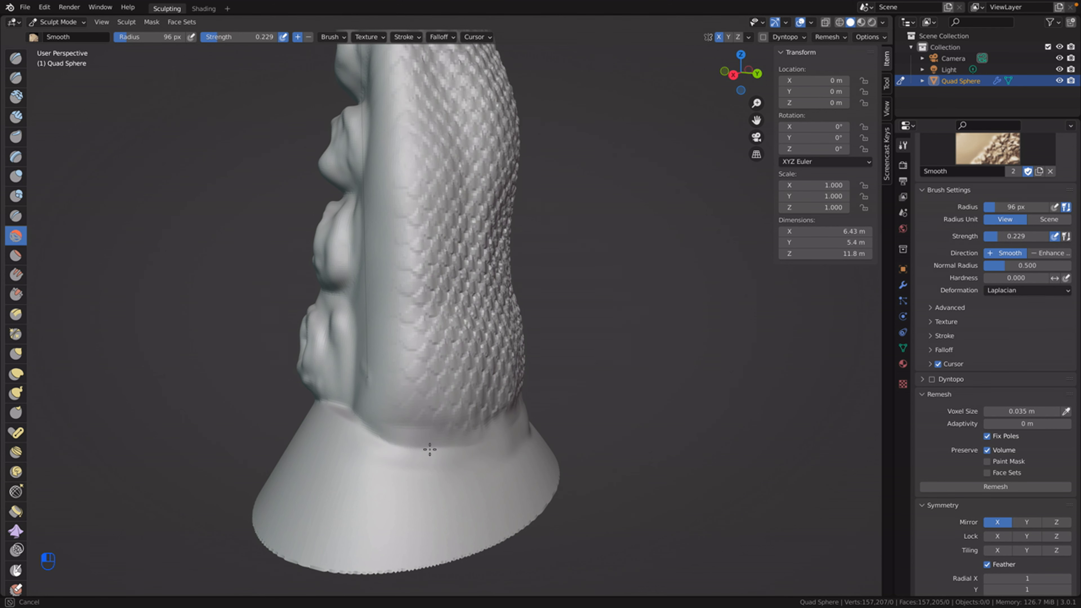
middle_drag(514, 441, 507, 471)
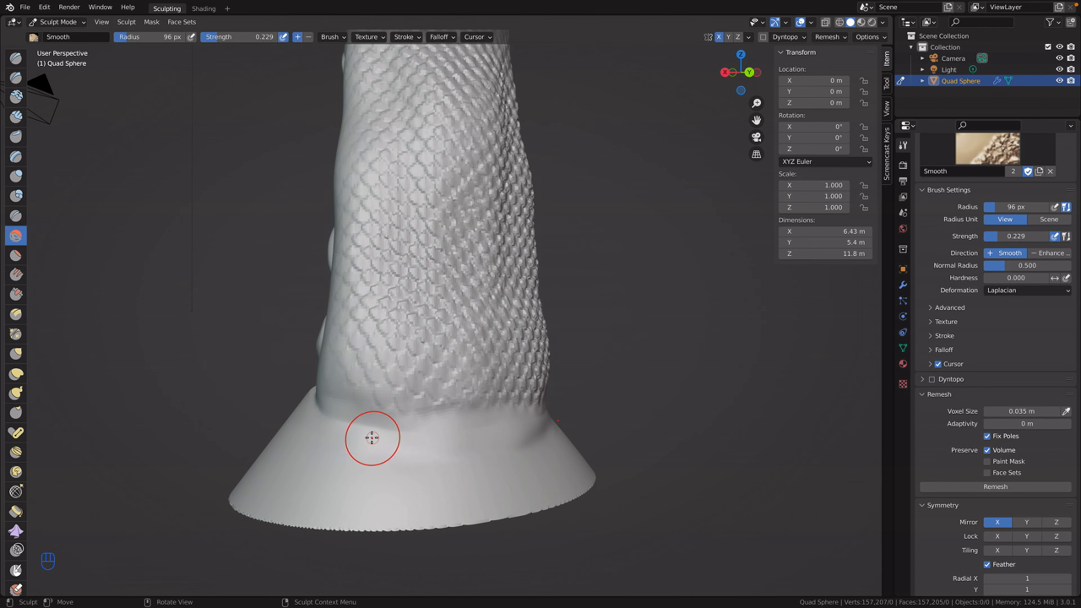
middle_drag(531, 430, 519, 454)
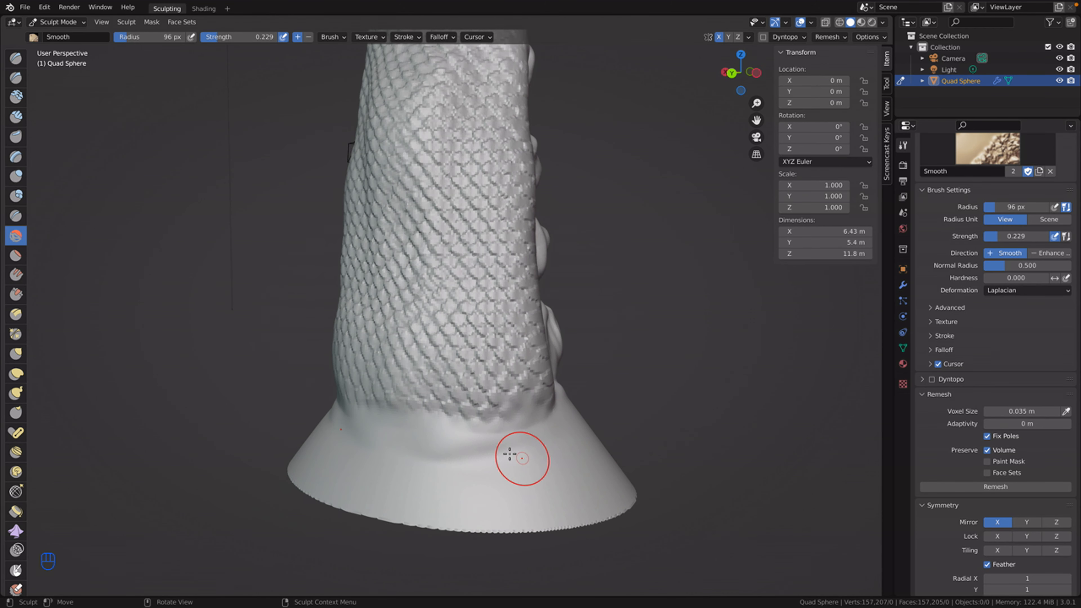
middle_drag(768, 502, 743, 483)
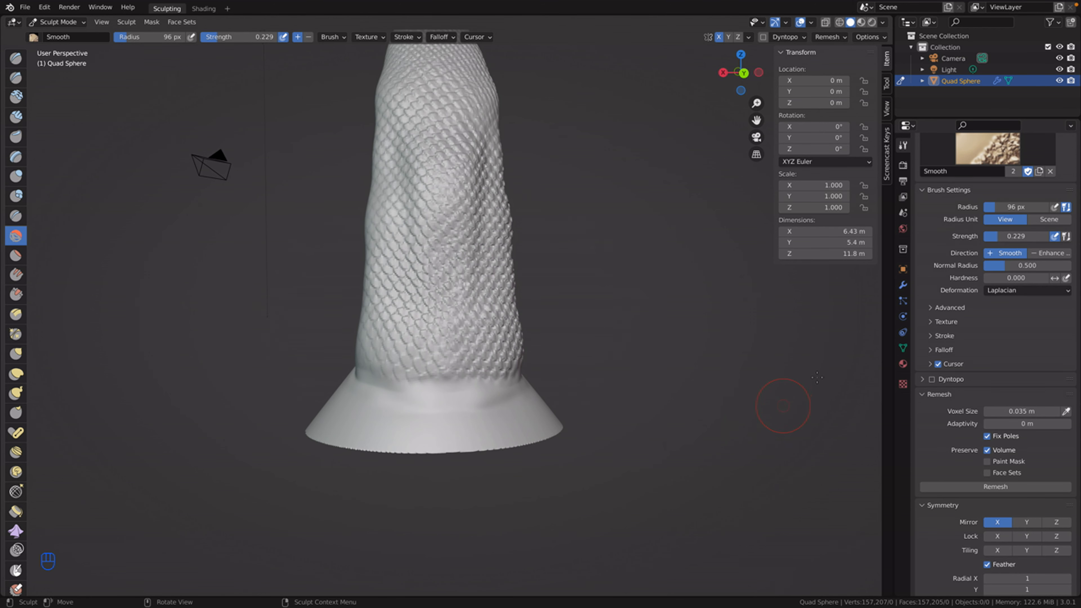
Step: Activate the SculptDraw brush and open its wi-dragon-scales-texture-v2.tif texture settings
click(903, 384)
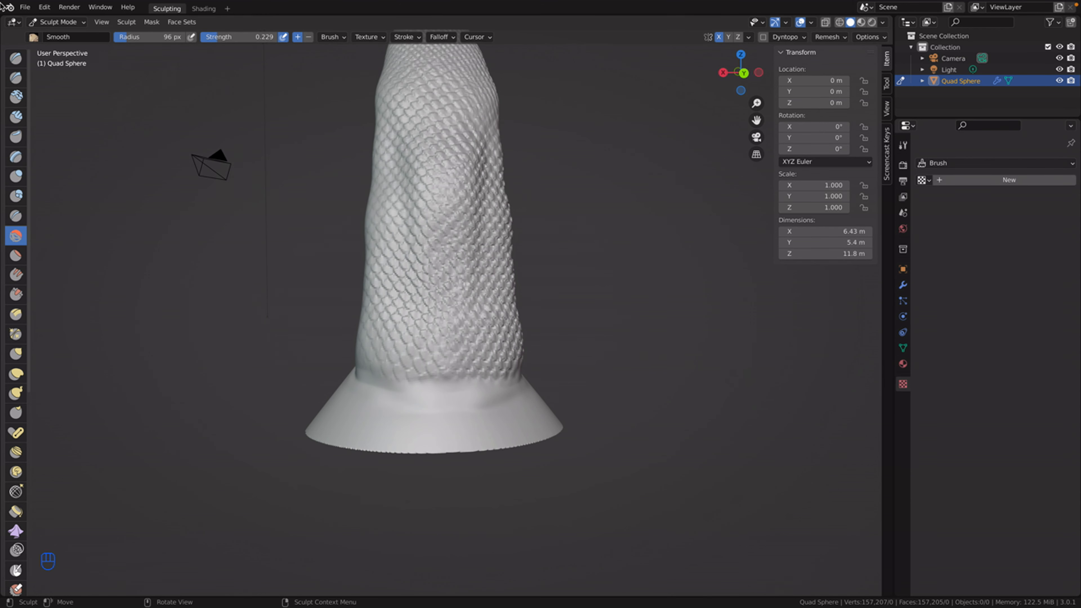
click(16, 56)
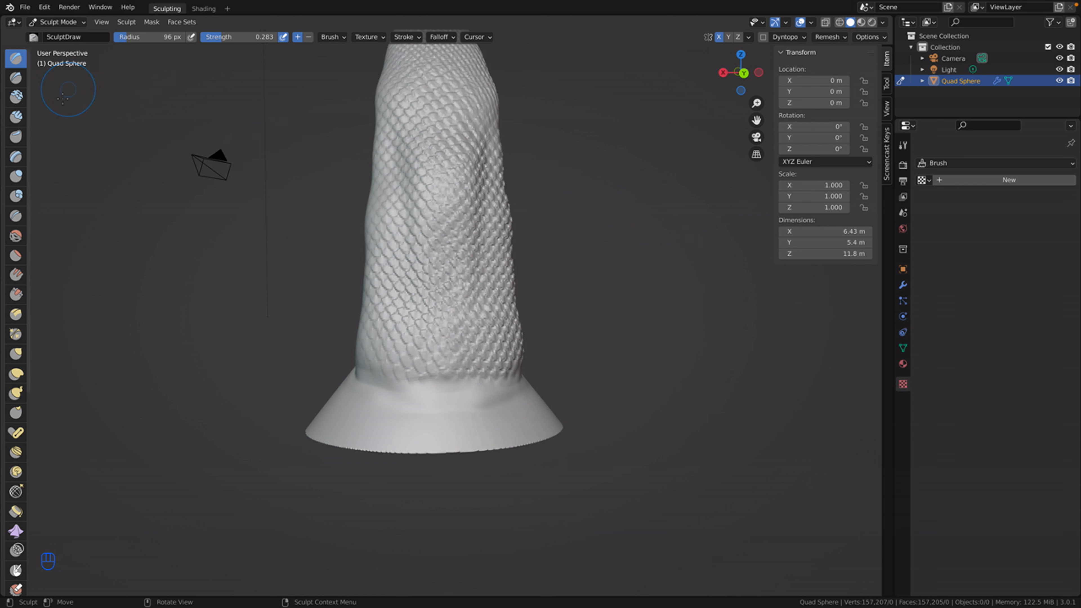
click(994, 180)
click(992, 179)
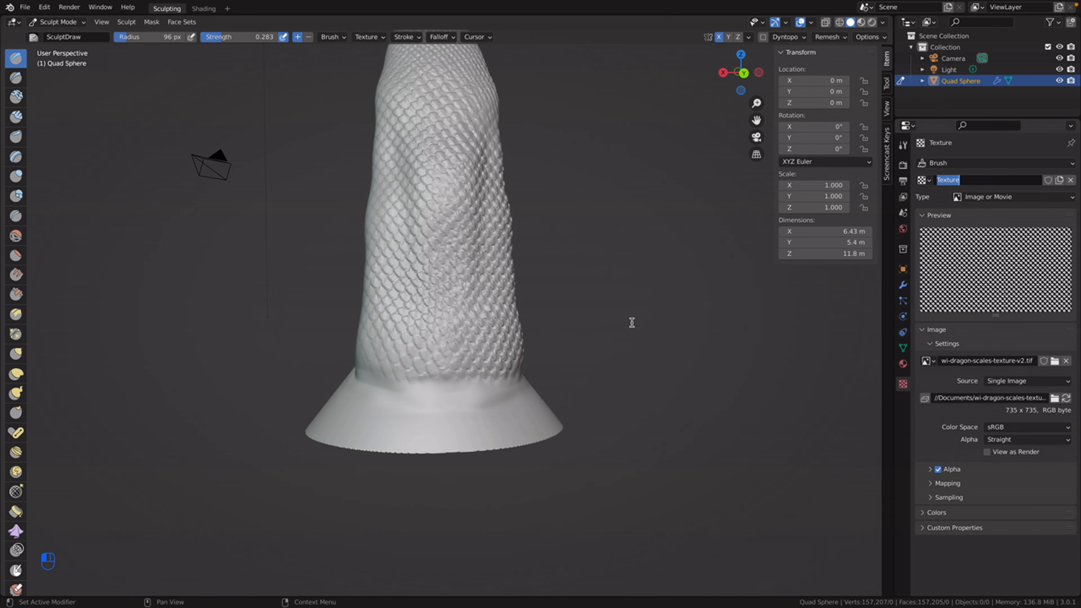
key(Return)
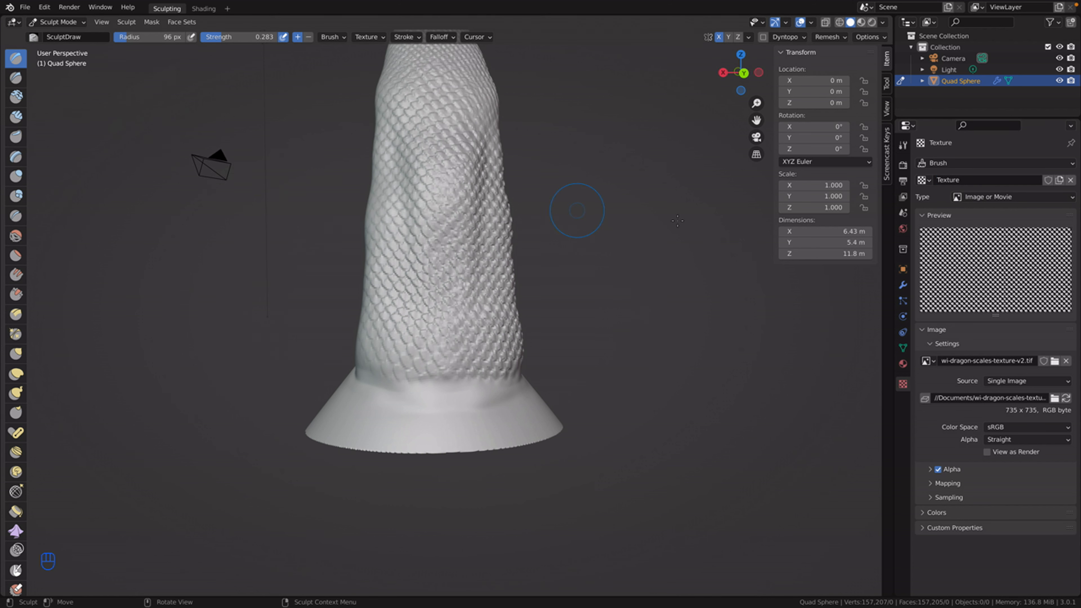
Step: Try to sculpt dragon scales onto the cone base below the scaly back with a 308 px SculptDraw brush
right_click(666, 250)
drag(597, 251, 643, 251)
drag(516, 401, 446, 416)
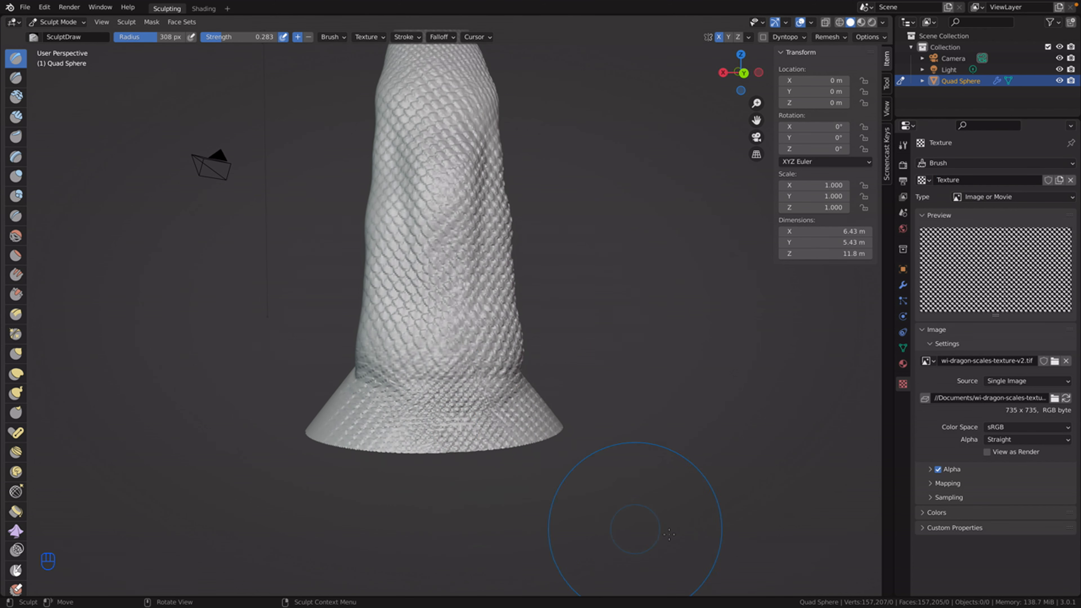
key(ctrl+z)
key(ctrl+z)
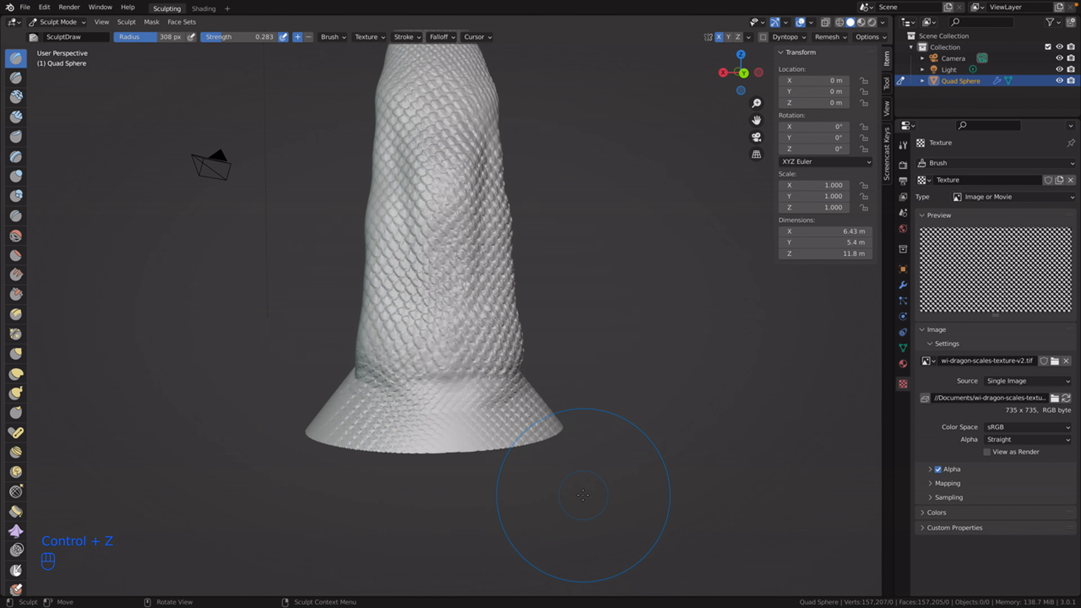
Step: Try to sculpt dragon scales across the cone base at 308 px radius with the whole tentacle in view
middle_drag(583, 494, 447, 459)
right_click(445, 394)
key(Escape)
key(grave)
right_click(438, 379)
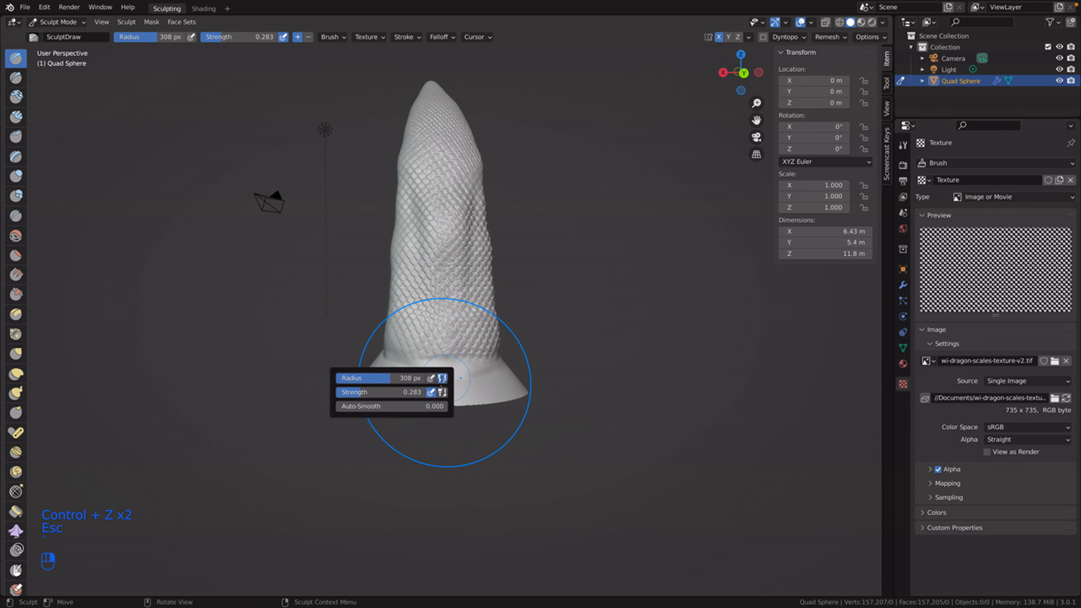
key(Escape)
drag(478, 375, 362, 380)
mouse_move(754, 462)
middle_down()
mouse_move(519, 467)
mouse_move(649, 456)
mouse_move(582, 482)
mouse_move(660, 450)
middle_up()
key(ctrl+z)
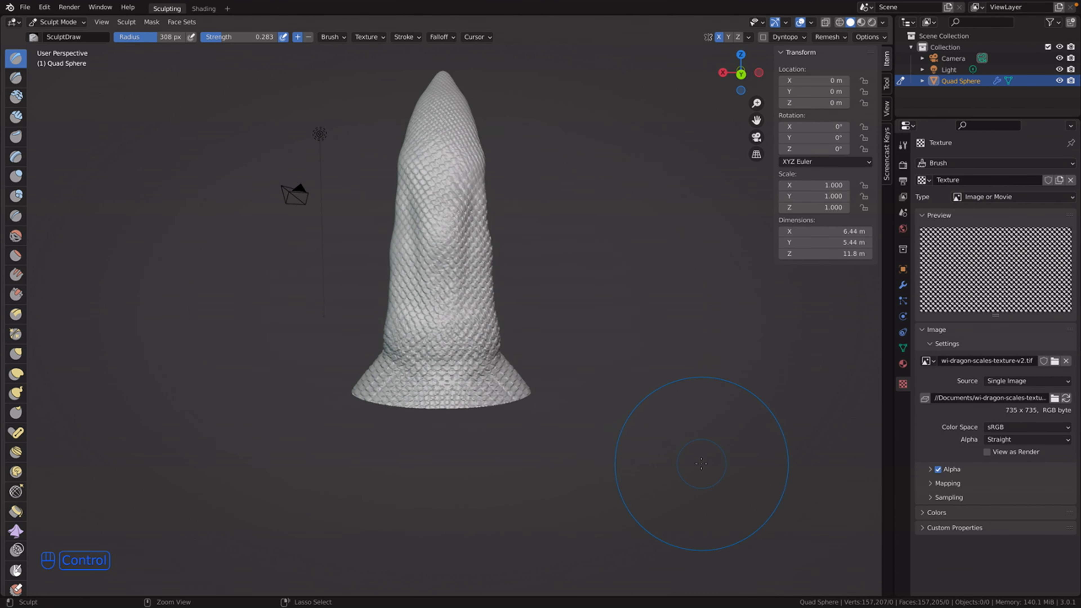
key(ctrl+z)
Step: Try to sculpt finer dragon scales on the cone base with the SculptDraw radius reduced to 183 px
right_click(652, 355)
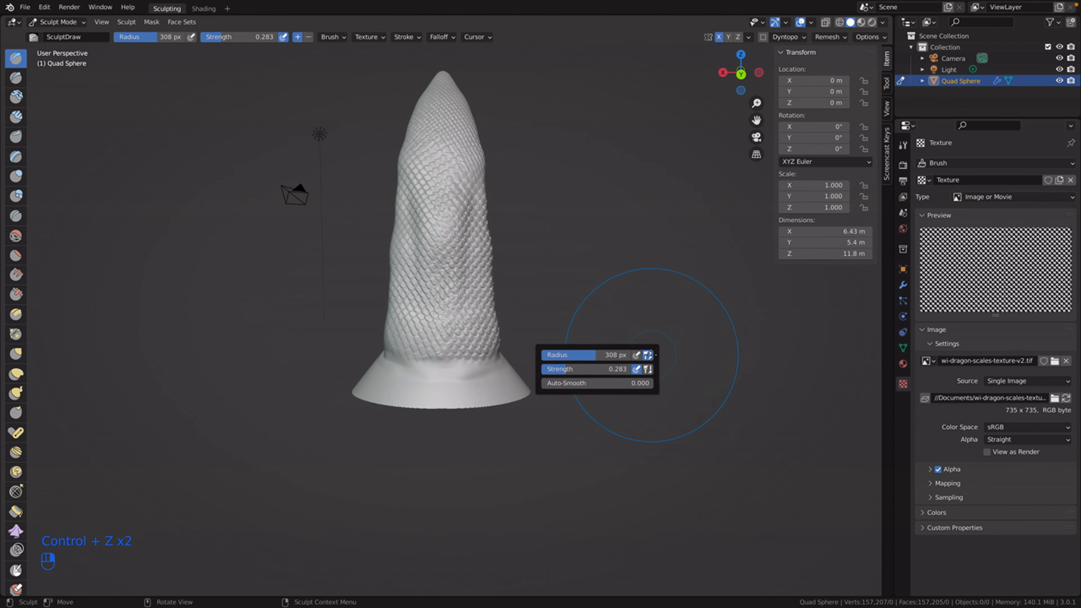
drag(590, 355, 562, 355)
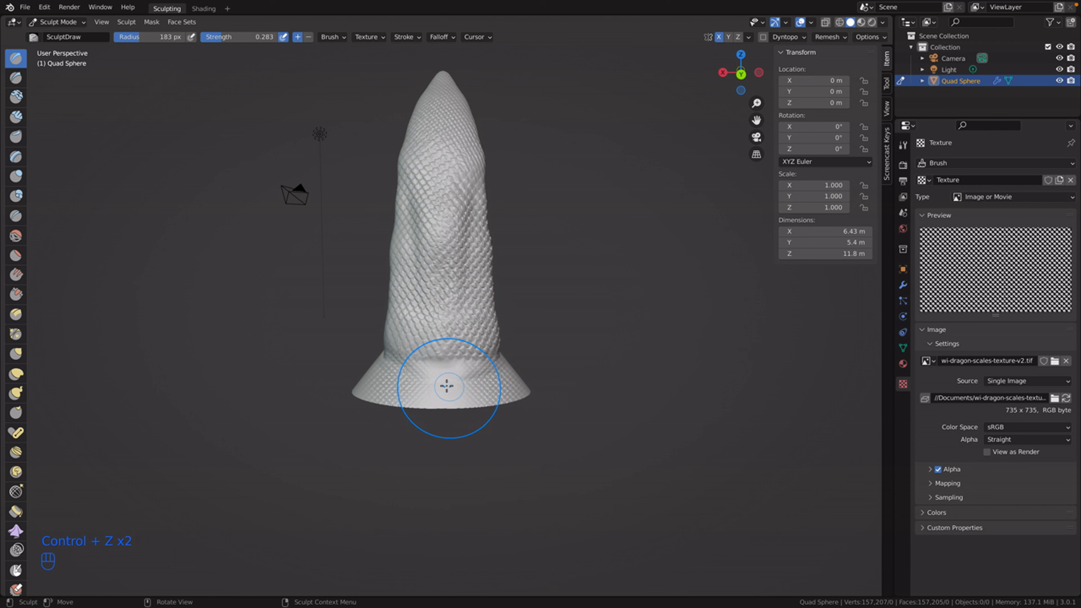
drag(441, 386, 454, 437)
key(ctrl+z)
key(ctrl+z)
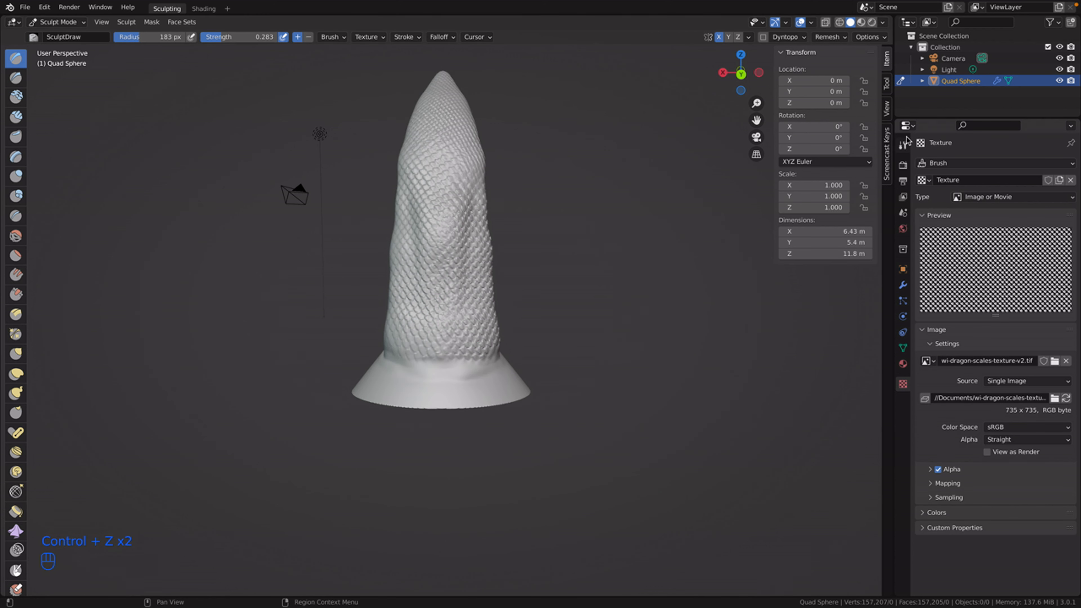
Step: Turn off X-axis mirror symmetry for sculpting and return to the brush texture settings
click(906, 145)
scroll(993, 542, down, 3)
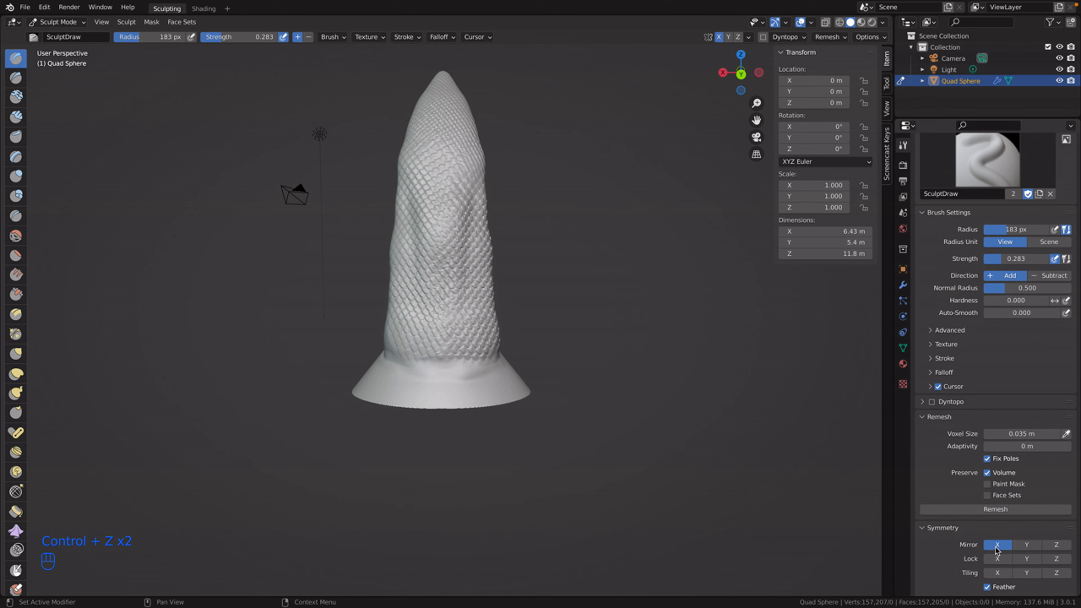
click(903, 385)
Step: Try to sculpt dragon scales across the back of the cone base at 183 px radius without mirroring
mouse_move(530, 392)
mouse_down()
mouse_move(502, 382)
mouse_move(436, 398)
mouse_move(383, 389)
mouse_up()
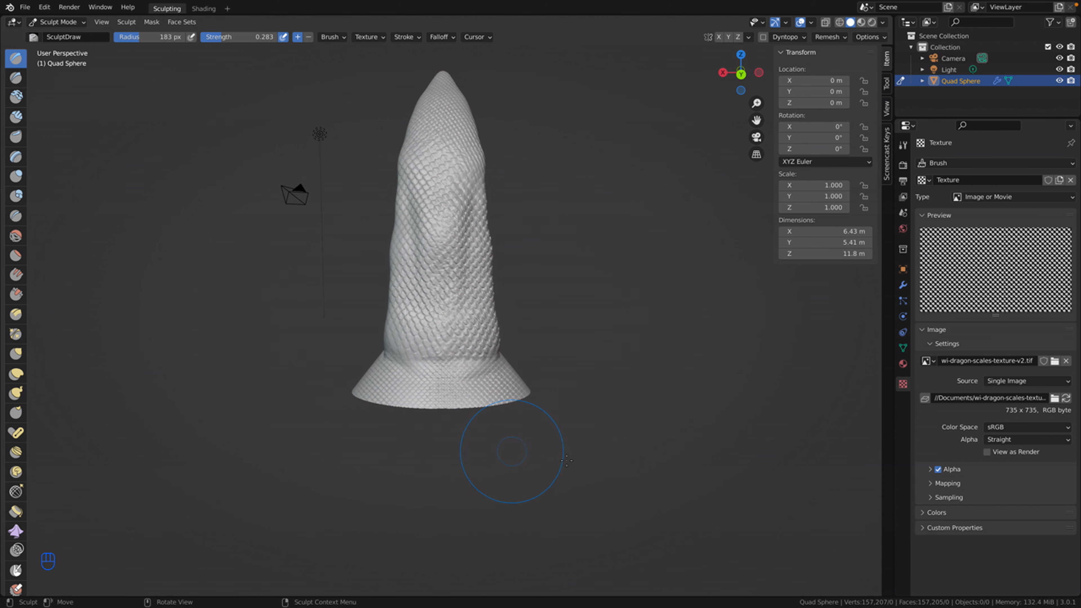
key(ctrl+z)
key(ctrl+z)
key(ctrl+z)
Step: Set the SculptDraw radius to 302 px and sculpt dragon scales across the back of the cone base
right_click(614, 365)
mouse_move(541, 368)
mouse_down()
mouse_move(571, 369)
mouse_move(487, 379)
mouse_move(476, 392)
mouse_move(429, 381)
mouse_move(375, 392)
mouse_up()
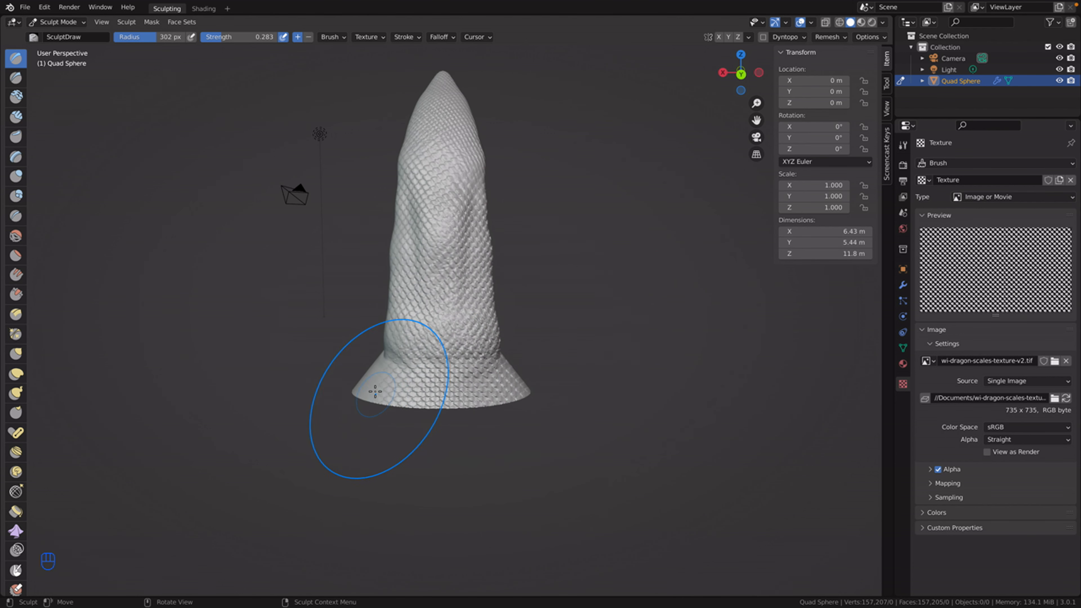
Step: Soften the edges of the new scales on both sides of the cone base with a 127 px Smooth brush at 0.229 strength
mouse_move(554, 490)
middle_down()
mouse_move(301, 457)
mouse_move(314, 447)
middle_up()
click(15, 235)
right_click(109, 310)
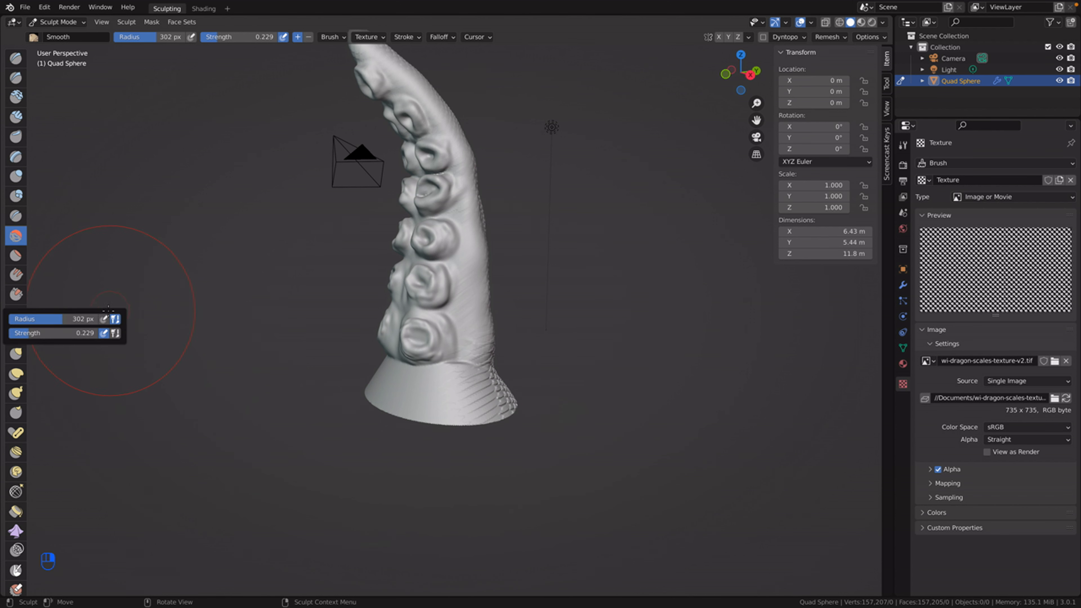
drag(69, 319, 15, 311)
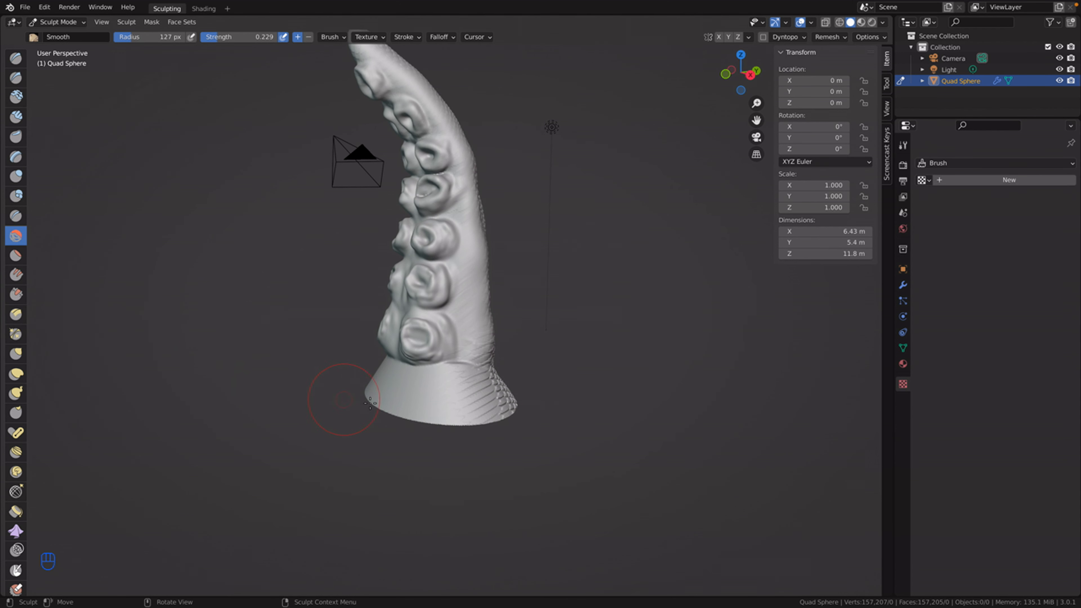
drag(440, 392, 460, 392)
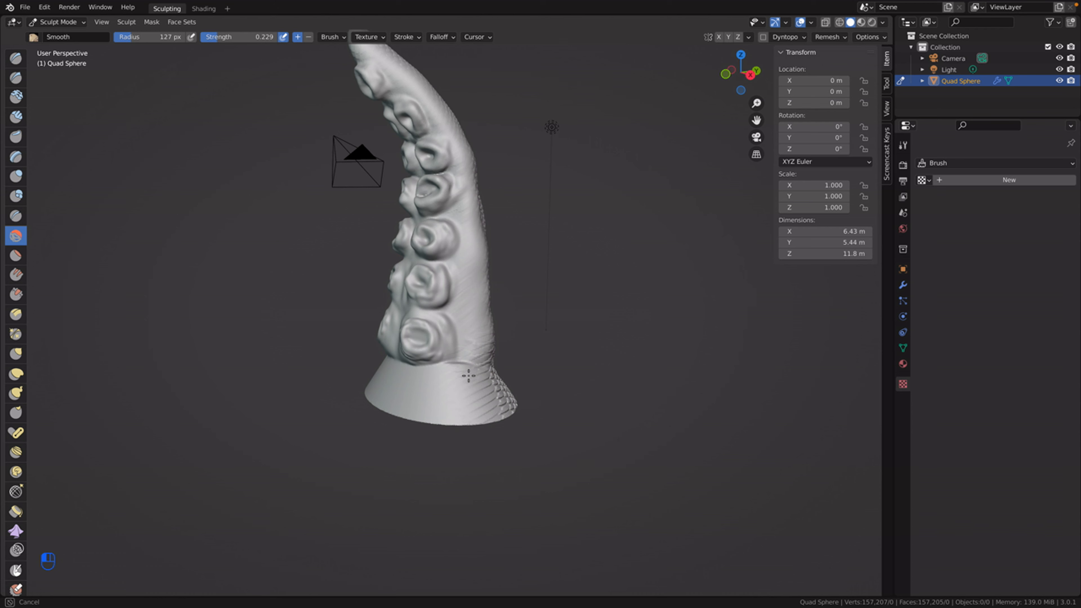
drag(476, 418, 502, 455)
middle_drag(552, 474, 530, 493)
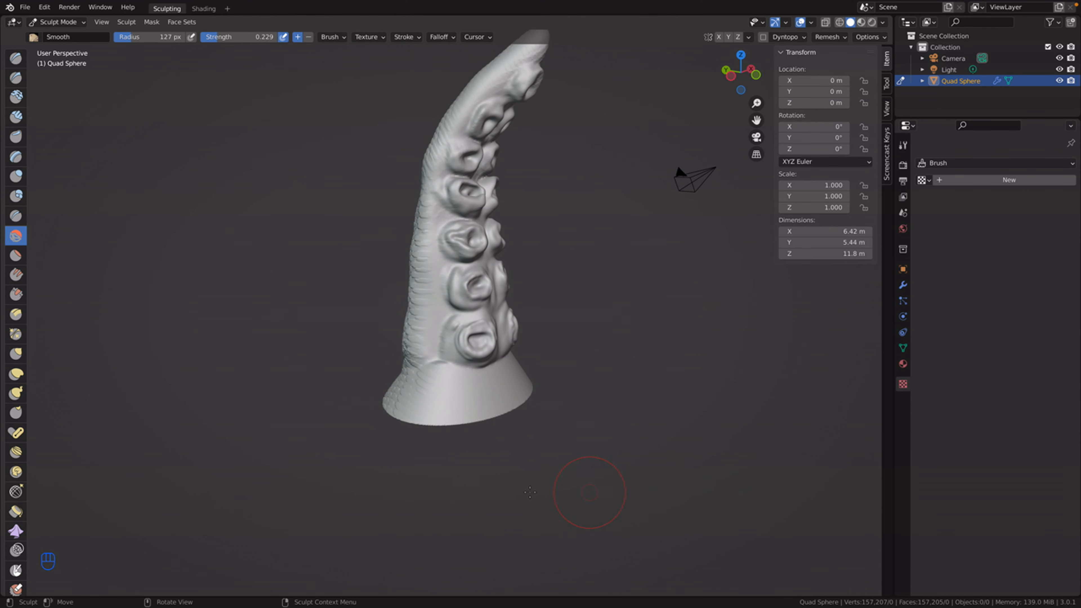
mouse_move(435, 374)
mouse_down()
mouse_move(403, 400)
mouse_move(425, 385)
mouse_up()
Step: Set the Smooth brush to 108 px radius and 0.354 strength and smooth the seam beside the lowest sucker
right_click(246, 249)
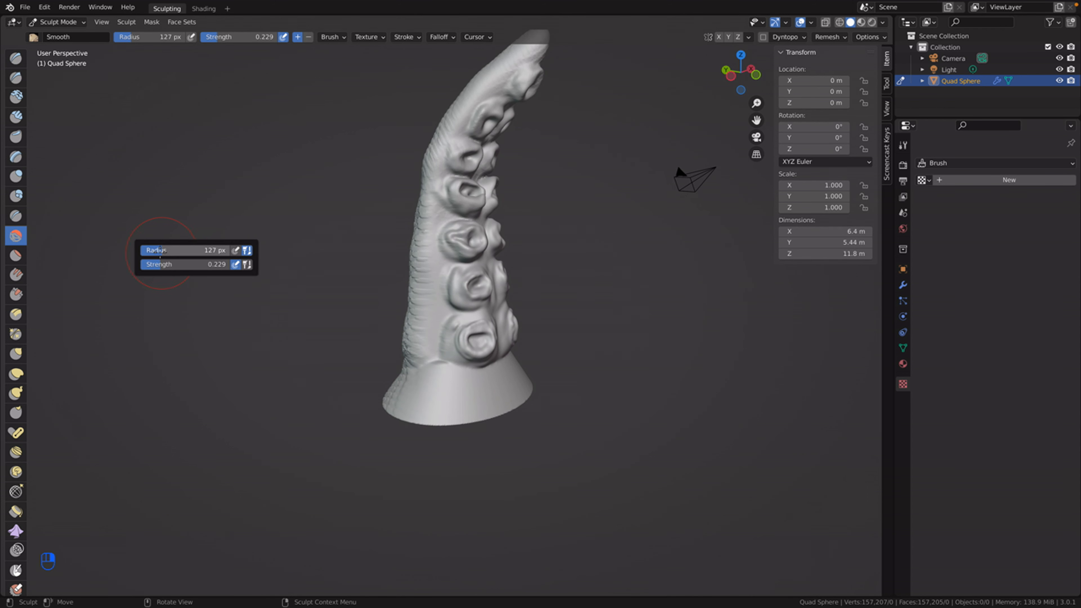
scroll(559, 515, down, 3)
scroll(558, 511, up, 12)
scroll(555, 497, down, 8)
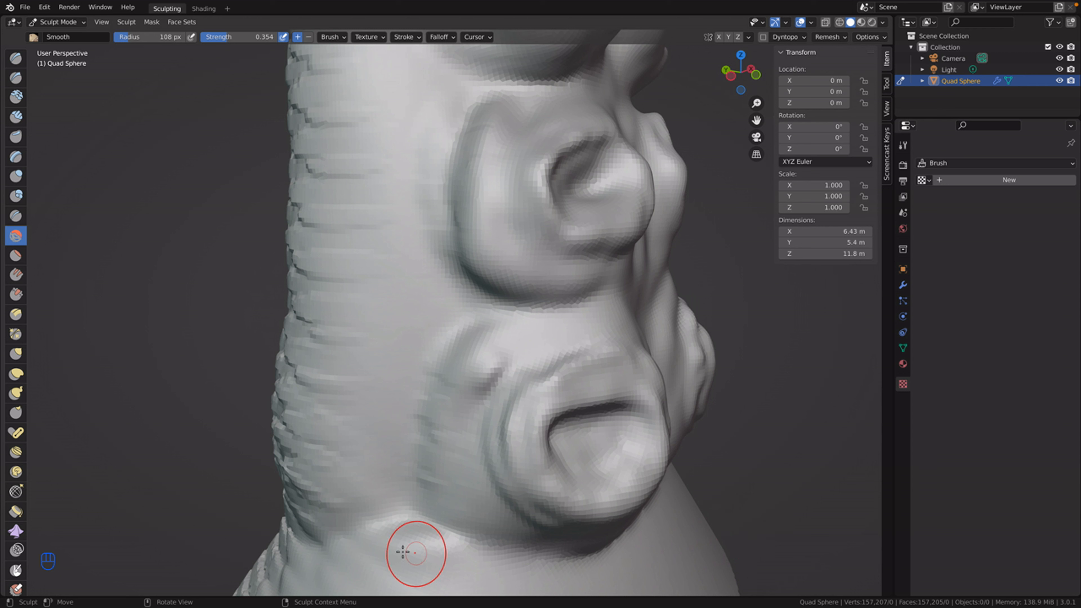
drag(402, 552, 411, 544)
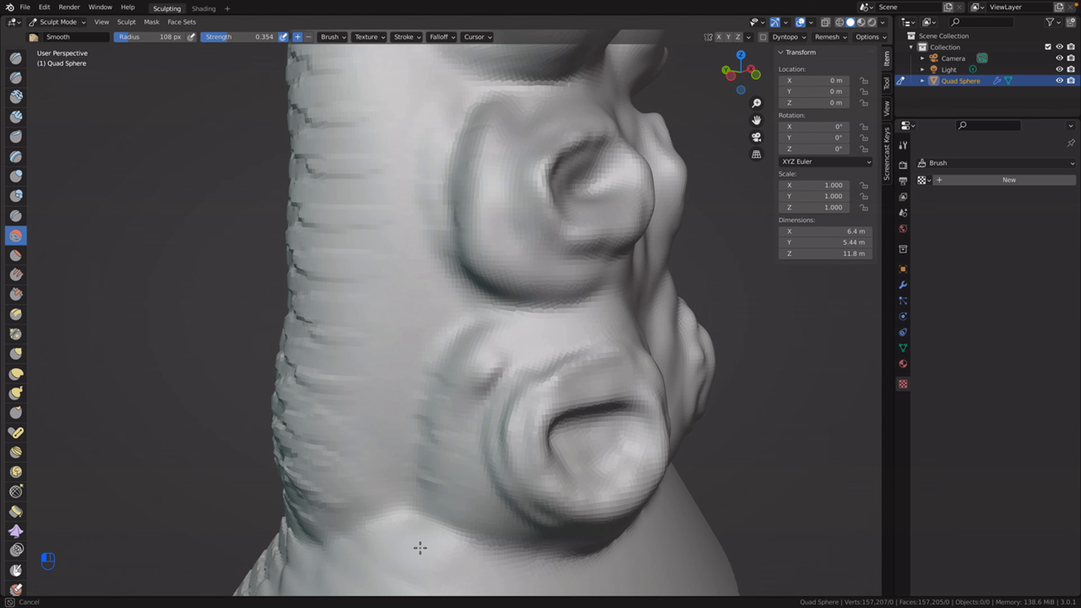
drag(421, 551, 425, 549)
scroll(849, 470, down, 5)
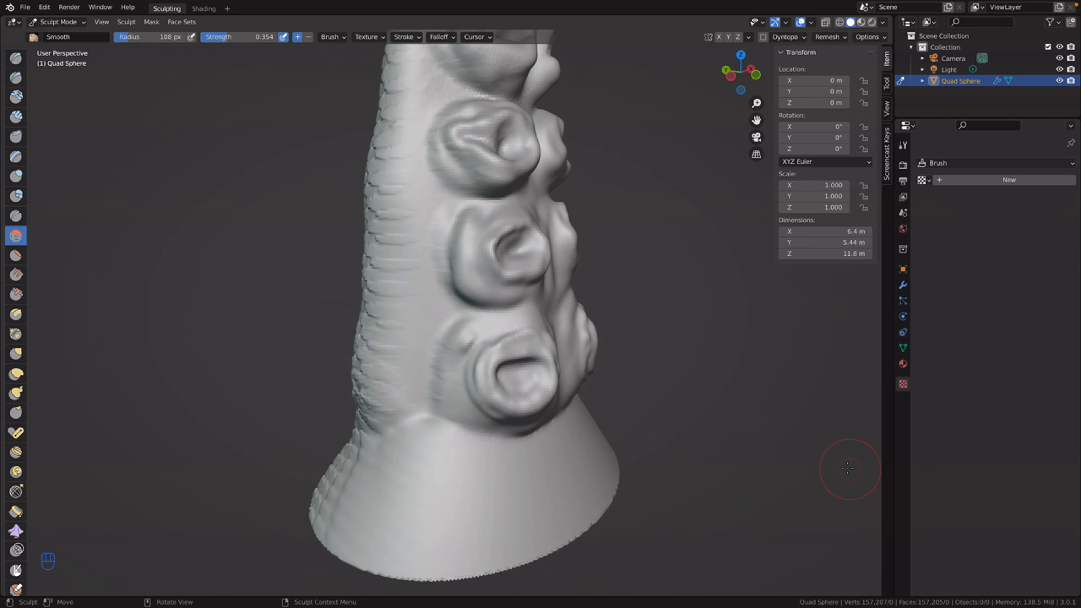
Step: Smooth the seam on the opposite flank and beneath the lowest pair of suckers
middle_drag(821, 469, 646, 472)
drag(447, 443, 441, 442)
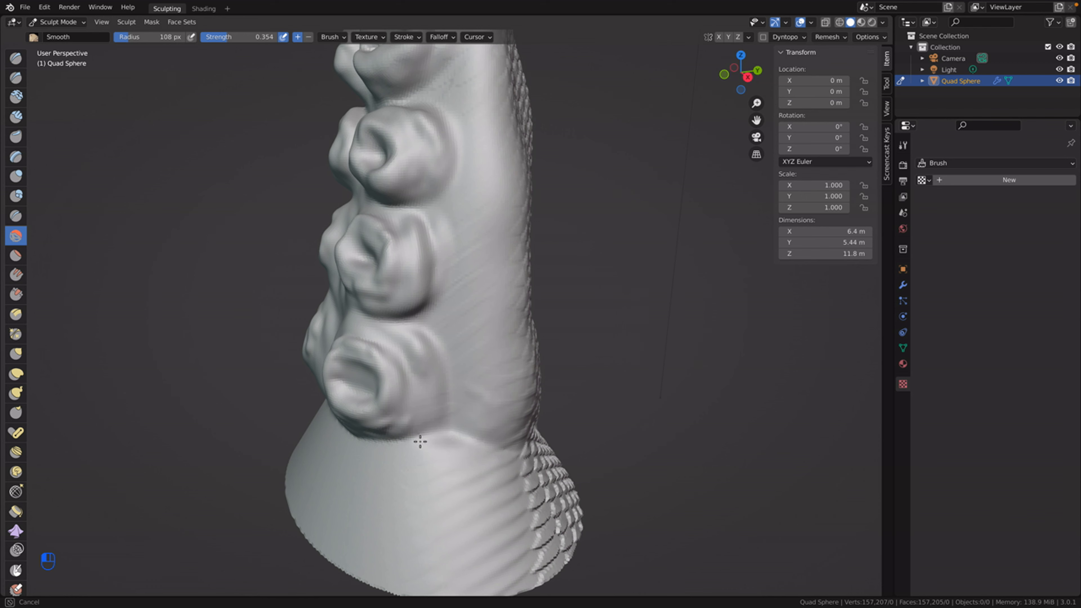
drag(413, 447, 475, 452)
mouse_move(475, 452)
middle_down()
mouse_move(723, 448)
mouse_move(634, 445)
middle_up()
mouse_move(561, 429)
mouse_down()
mouse_move(422, 442)
mouse_move(357, 428)
mouse_up()
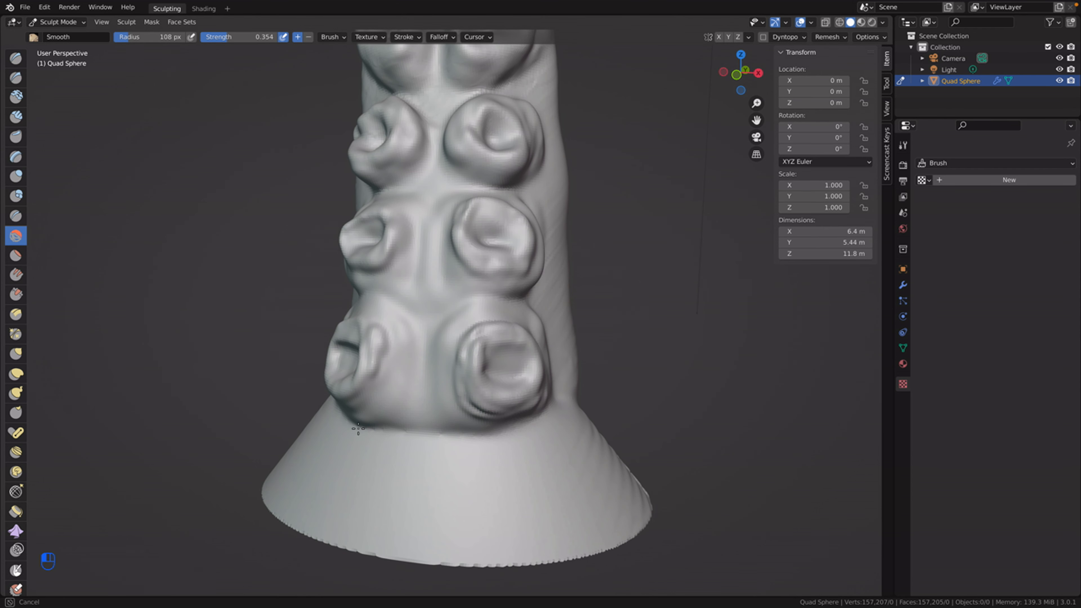
drag(524, 434, 550, 430)
middle_drag(496, 511, 594, 497)
drag(529, 431, 498, 419)
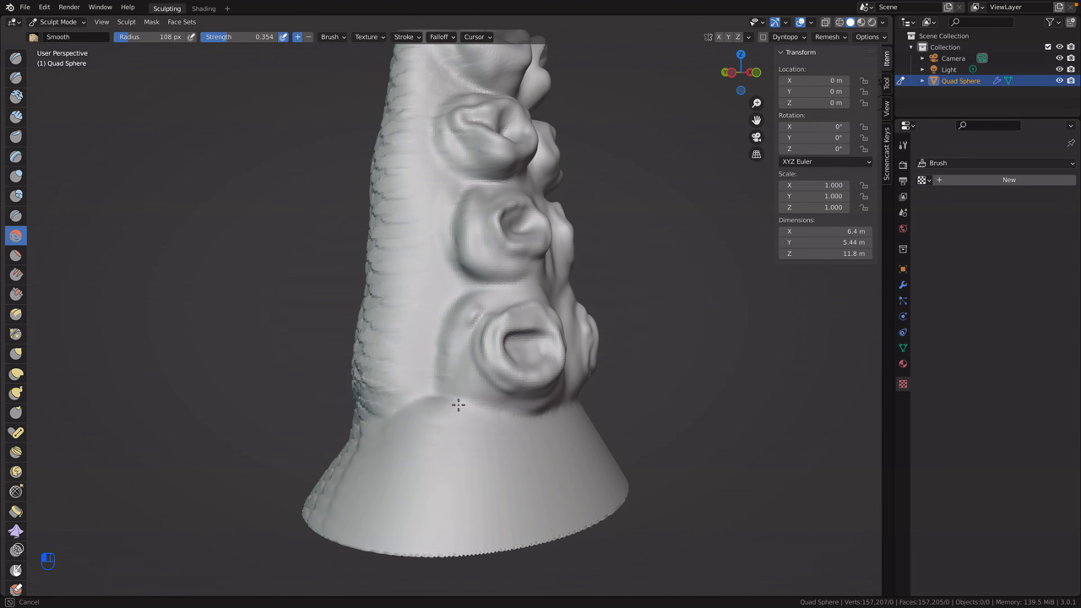
Step: Remesh the sculpt at 0.035 m voxel size with Fix Poles and Preserve Volume enabled
click(903, 146)
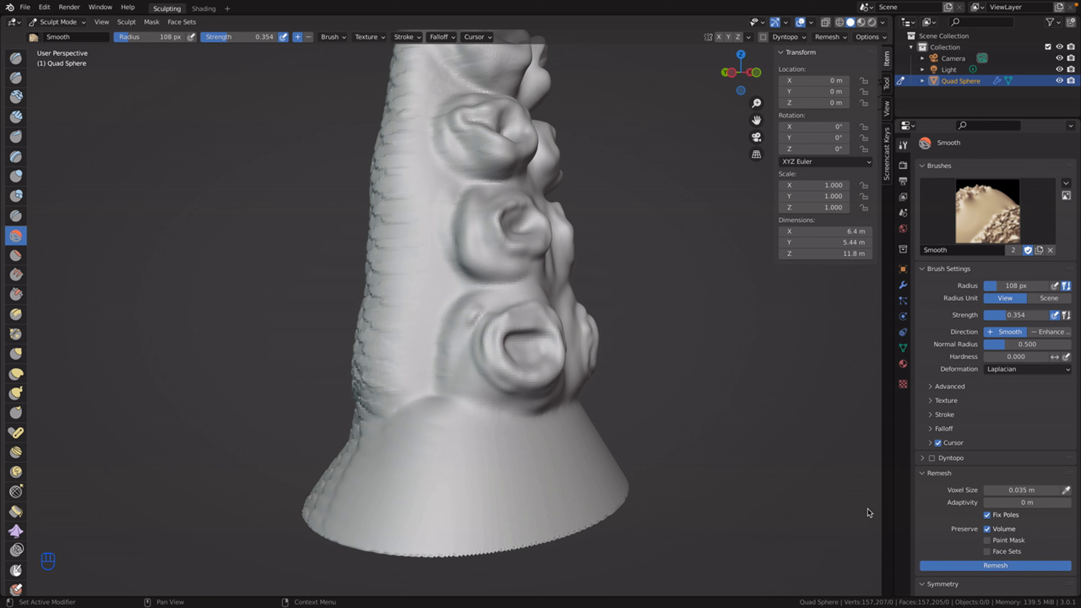
middle_drag(659, 476, 711, 476)
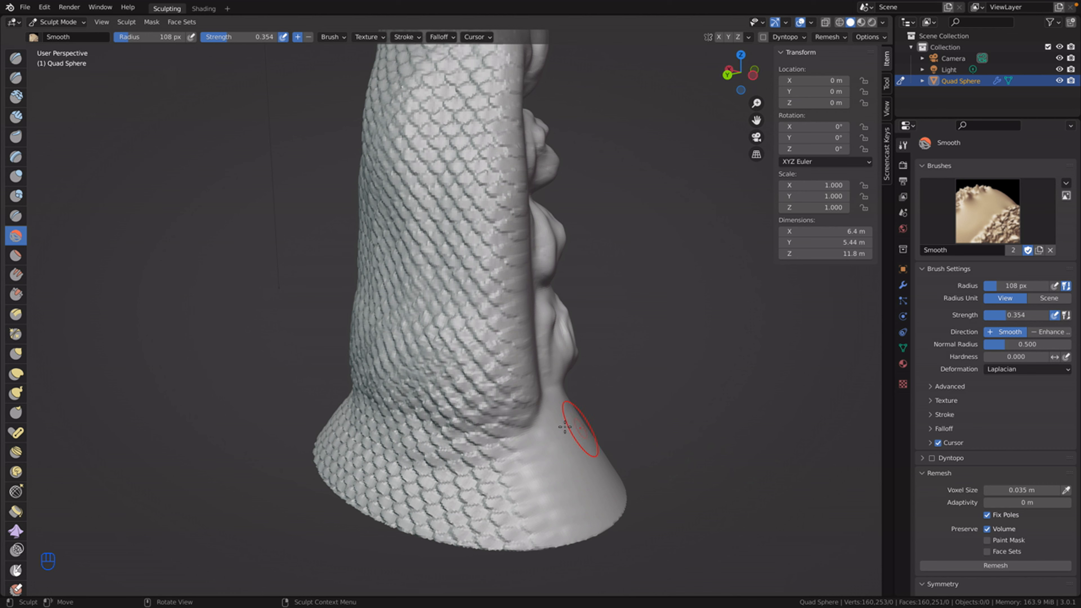
Step: Smooth the seam below the lowest sucker where the tentacle's scaled edge meets the smooth cone base
drag(563, 413, 559, 398)
mouse_move(711, 483)
middle_down()
mouse_move(818, 471)
mouse_move(664, 483)
mouse_move(728, 470)
middle_up()
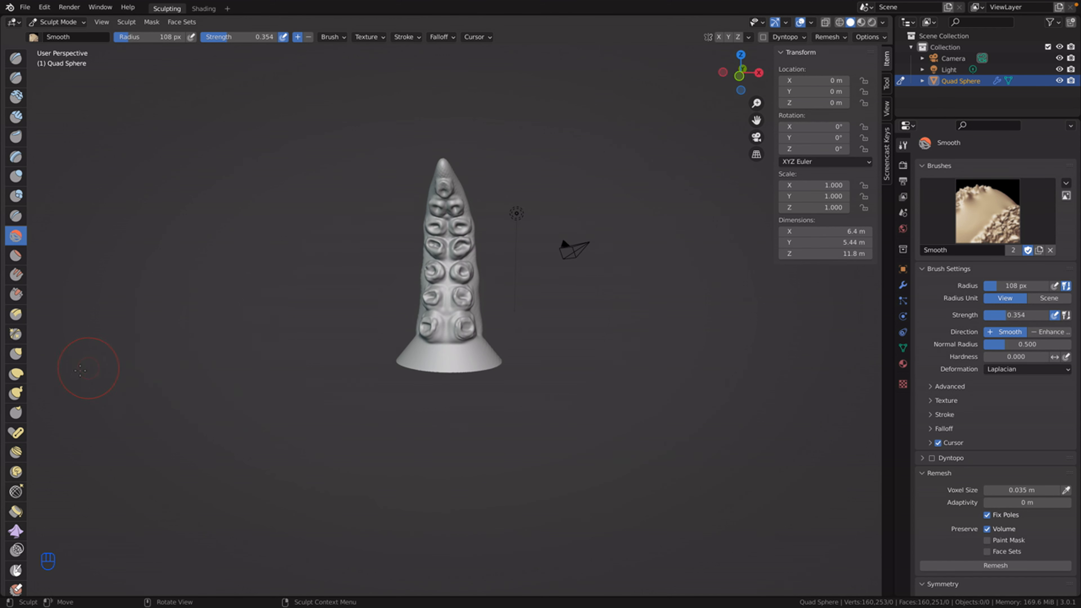
Step: Switch to the Elastic Deform brush and set its radius to 500 px
click(16, 374)
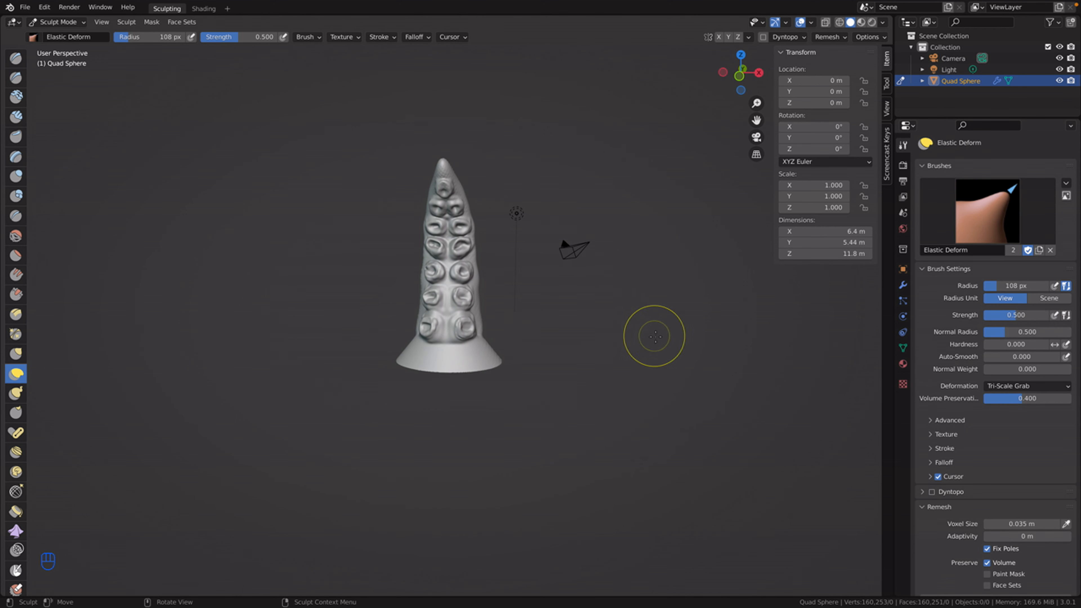
scroll(594, 337, down, 1)
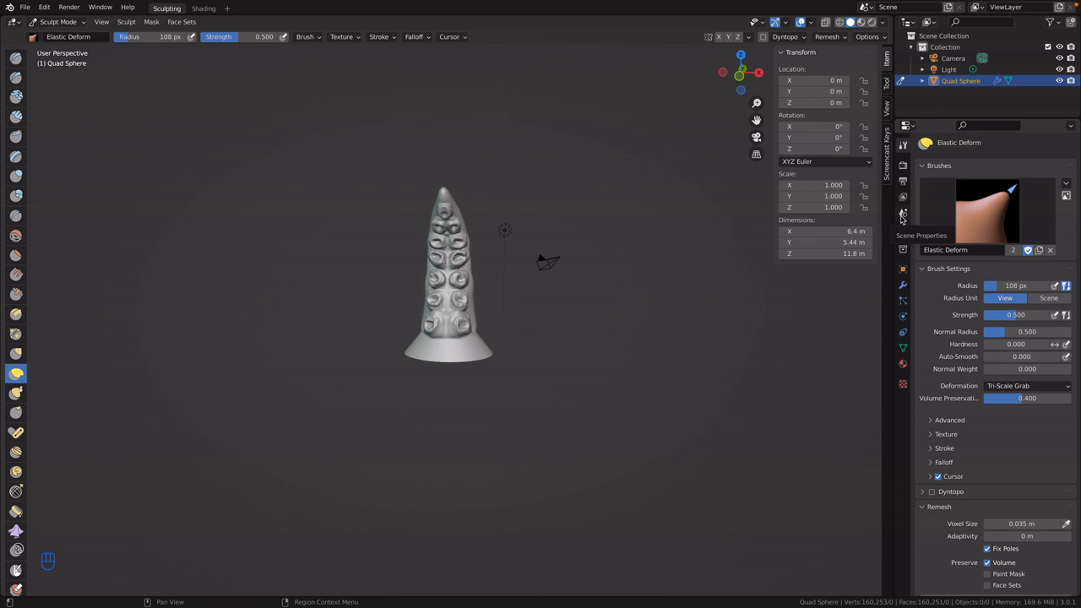
click(903, 167)
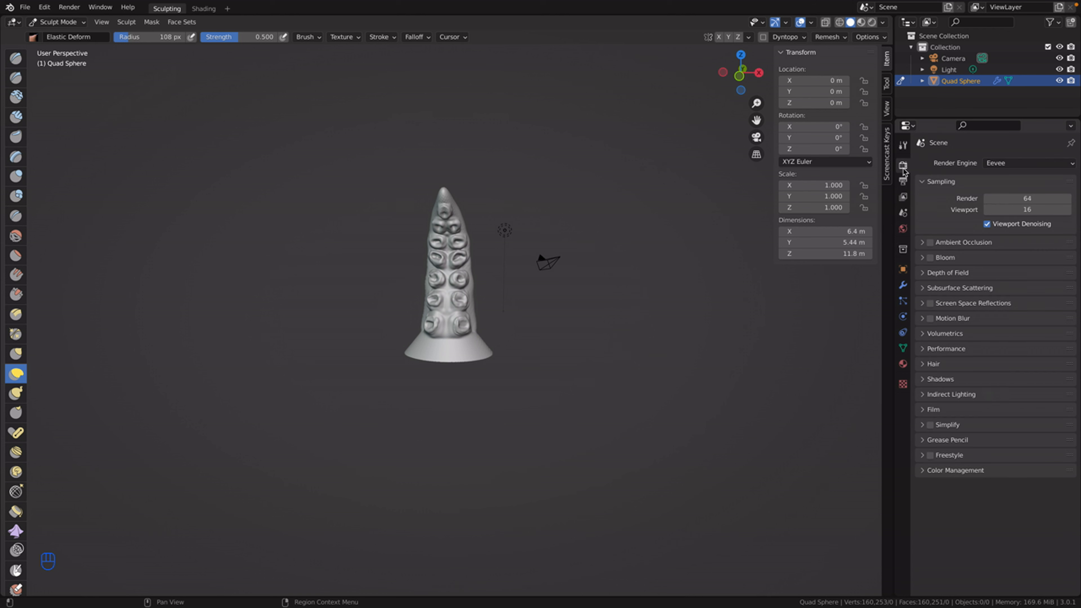
click(905, 147)
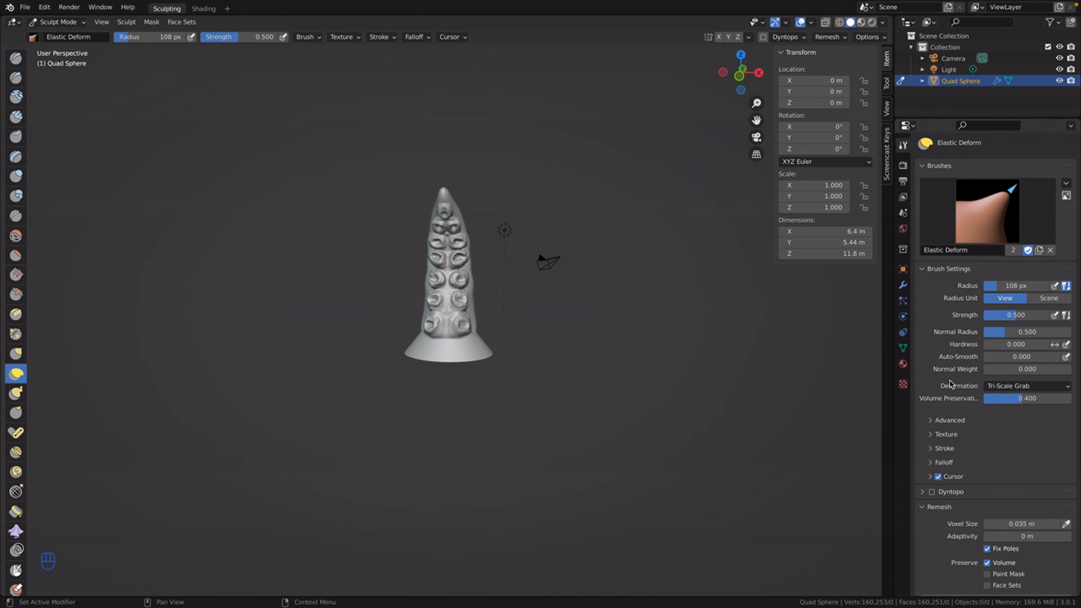
scroll(953, 381, down, 4)
scroll(949, 382, down, 8)
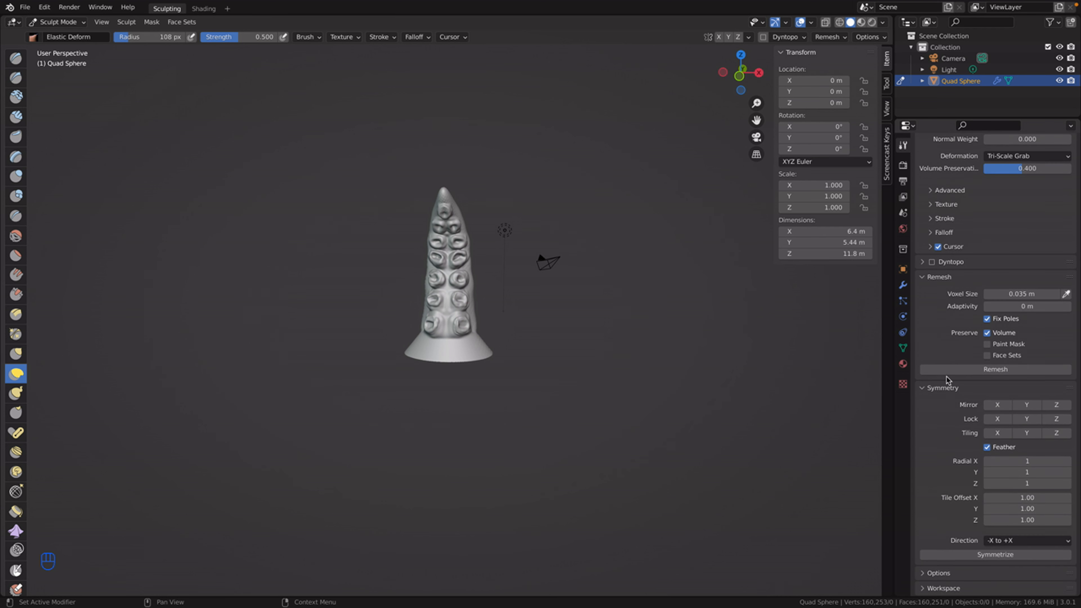
click(903, 166)
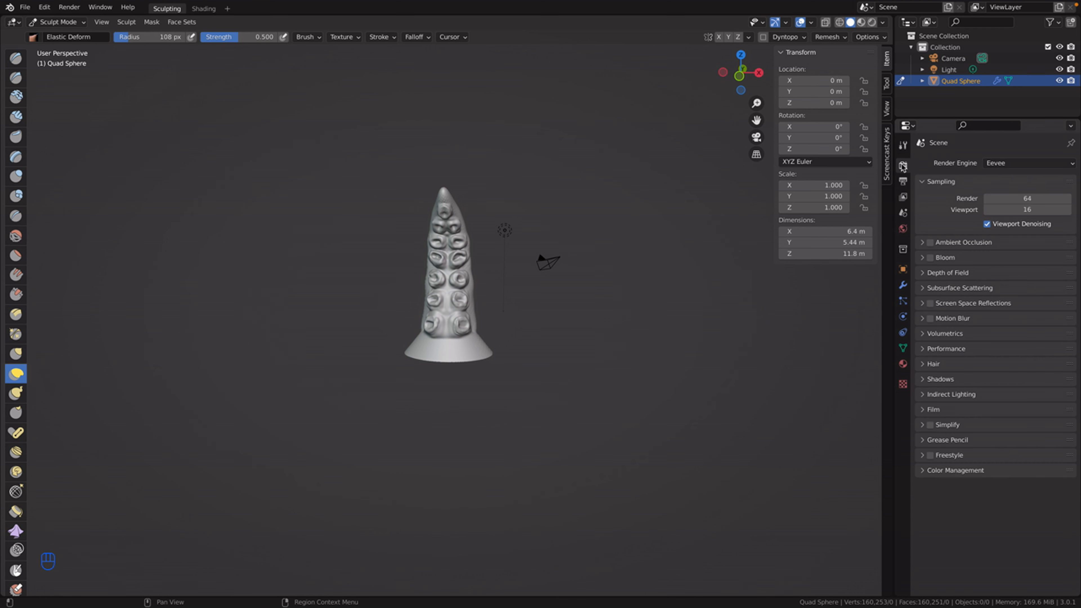
middle_drag(598, 411, 552, 416)
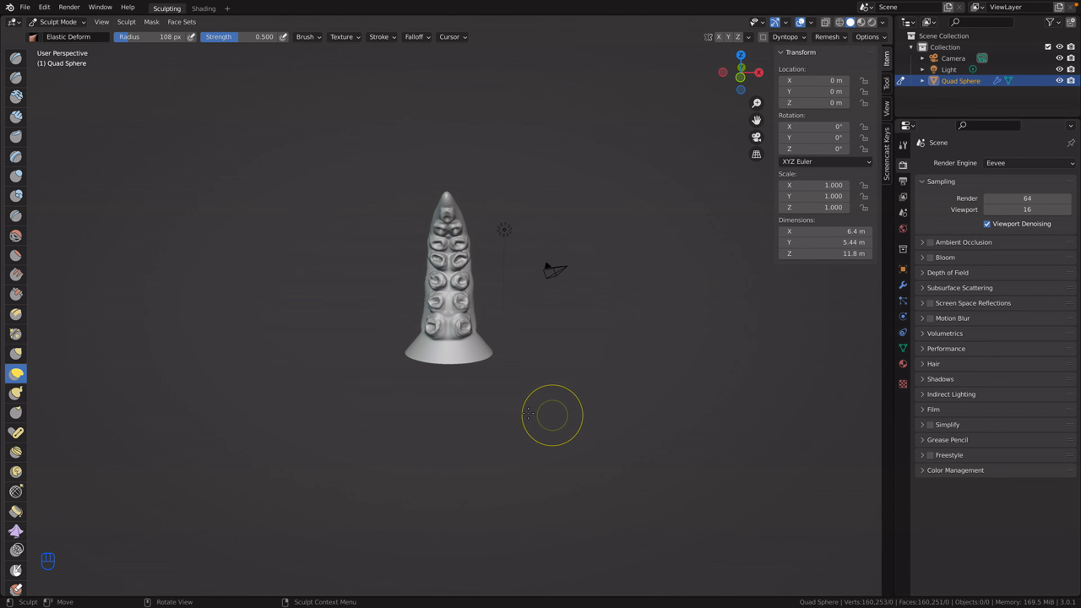
scroll(537, 415, up, 4)
scroll(526, 414, up, 1)
right_click(123, 254)
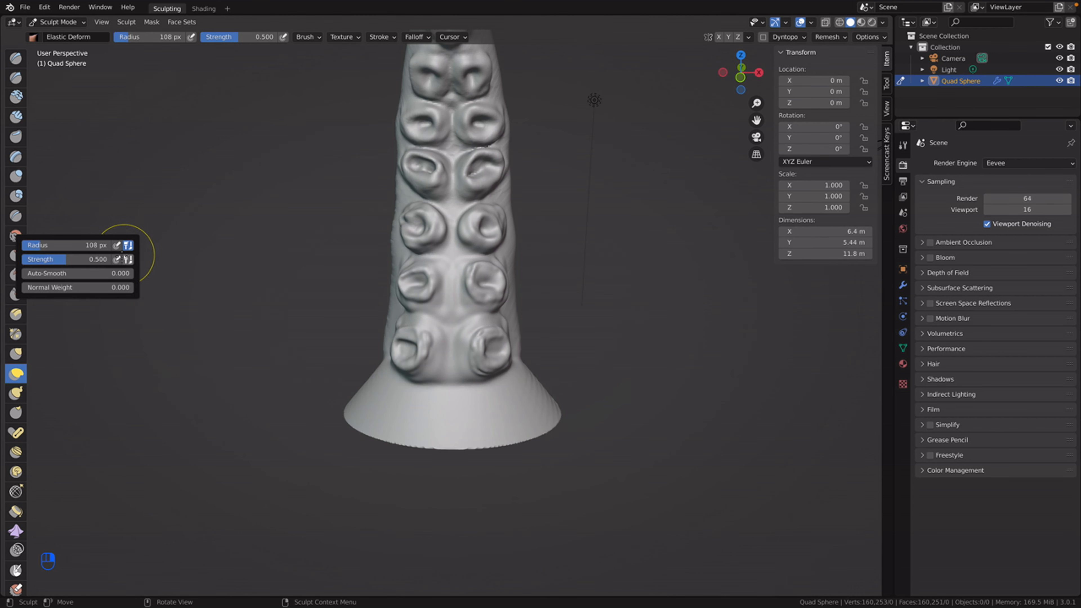
drag(50, 250, 128, 247)
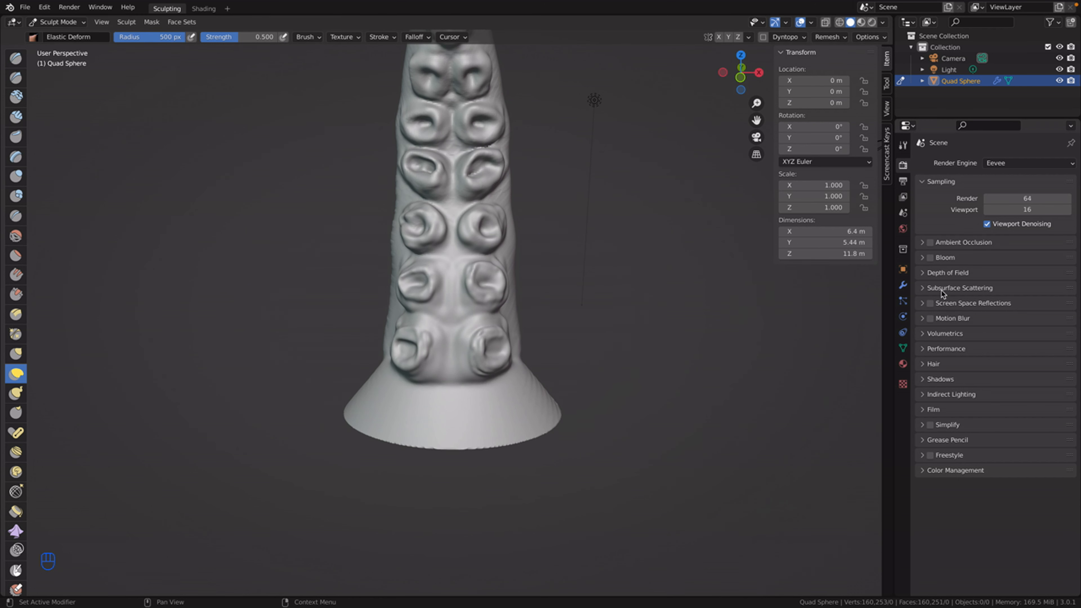
Step: Enable X mirror symmetry for sculpting
click(903, 147)
scroll(992, 490, down, 5)
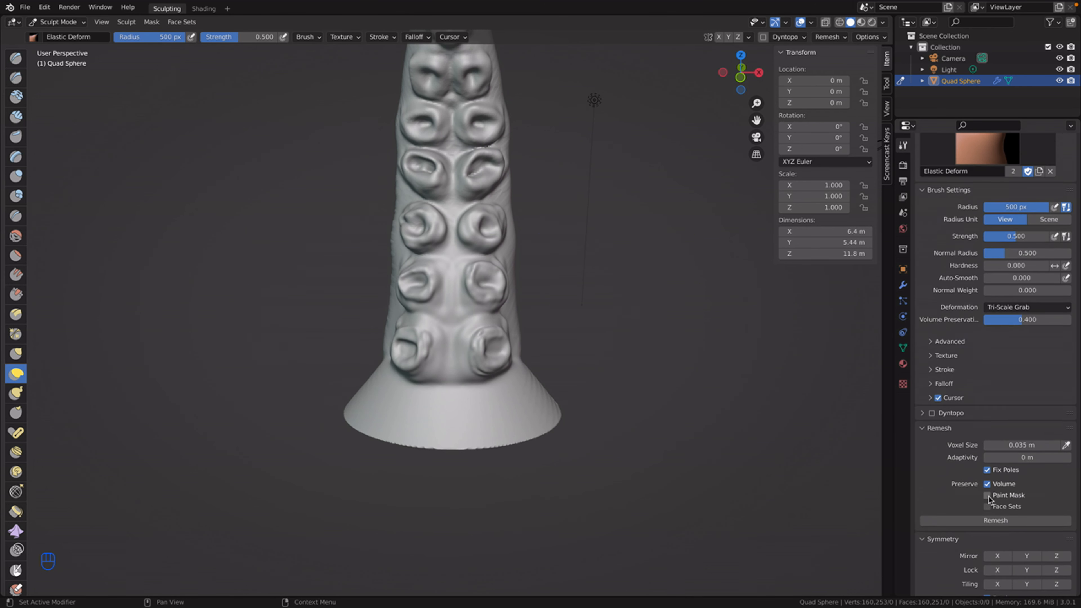
click(999, 523)
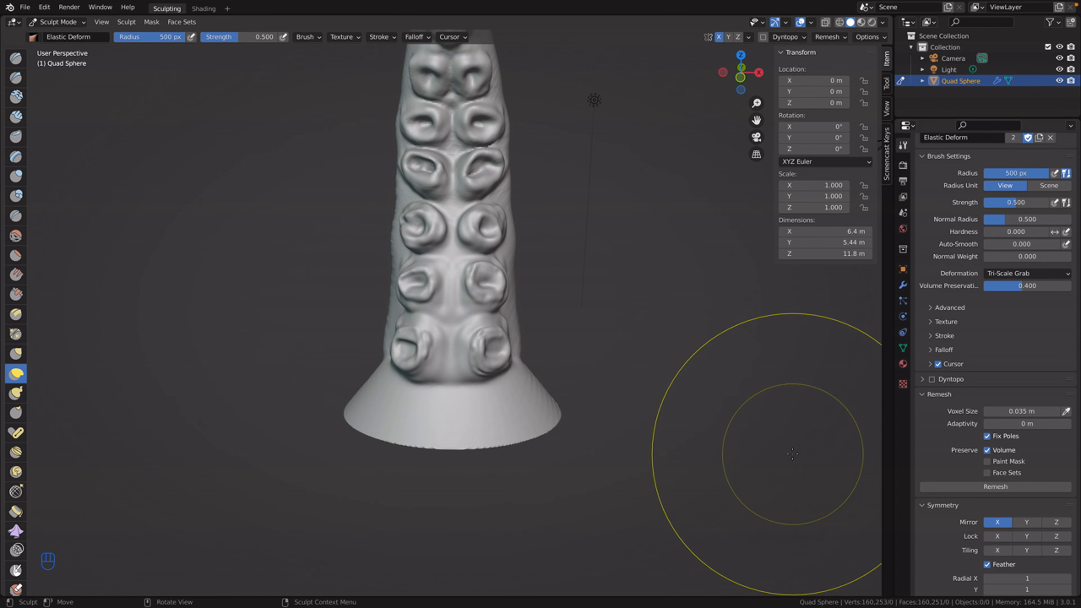
Step: Slim the tentacle by pulling both flanks inward with Elastic Deform, from the lower suckers to the upper body
mouse_move(529, 372)
mouse_down()
mouse_move(500, 398)
mouse_move(507, 278)
mouse_up()
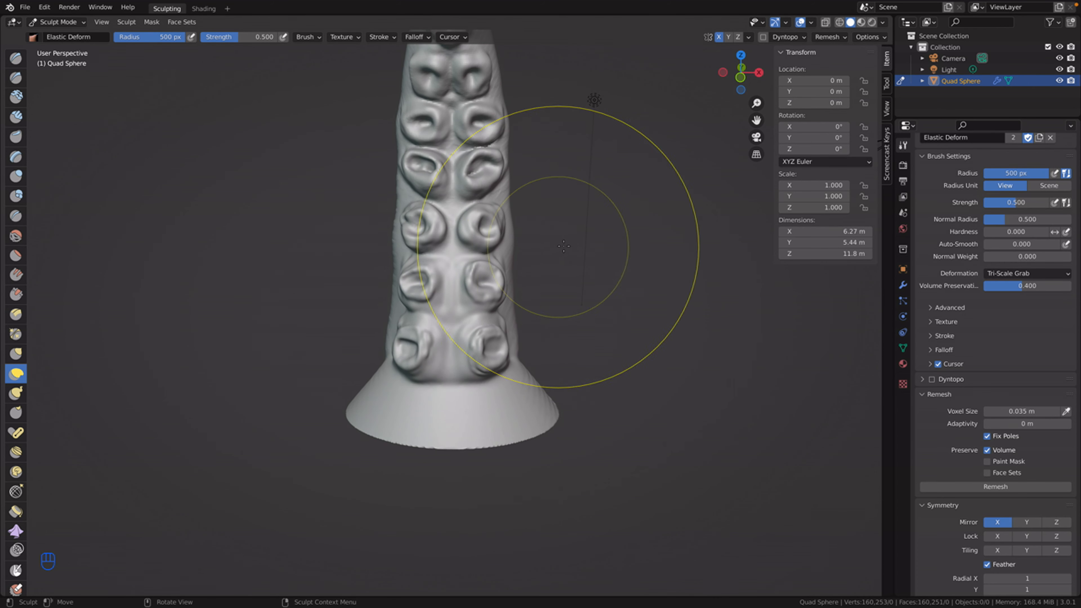
middle_drag(568, 258, 564, 294)
scroll(563, 296, up, 1)
drag(527, 228, 518, 228)
scroll(620, 310, up, 3)
scroll(619, 311, down, 3)
scroll(619, 311, down, 5)
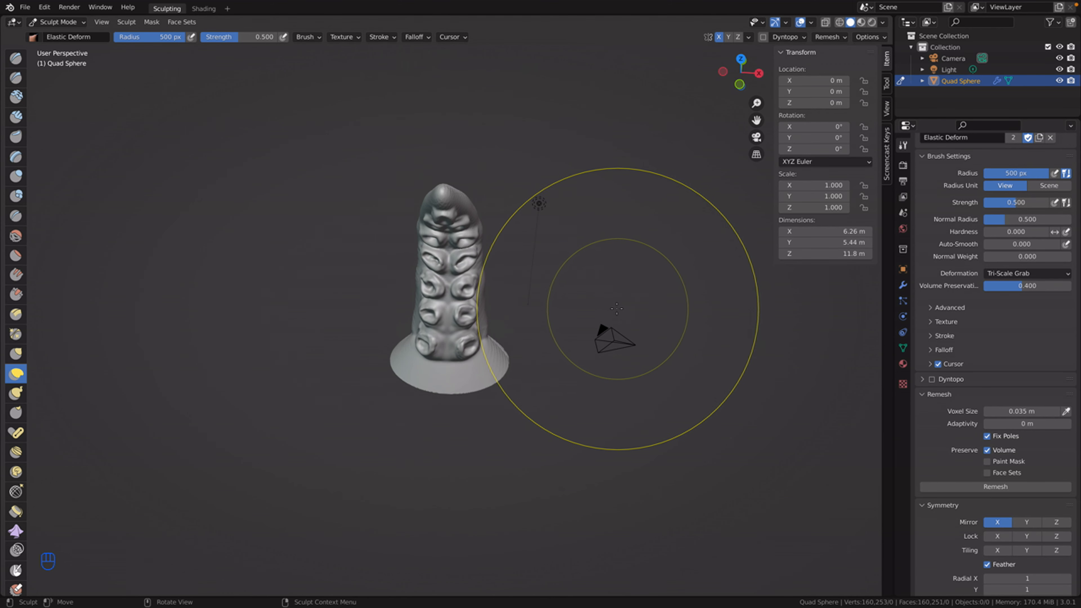
mouse_move(480, 229)
mouse_down()
mouse_move(460, 227)
mouse_move(473, 211)
mouse_move(459, 209)
mouse_up()
middle_drag(540, 265, 386, 268)
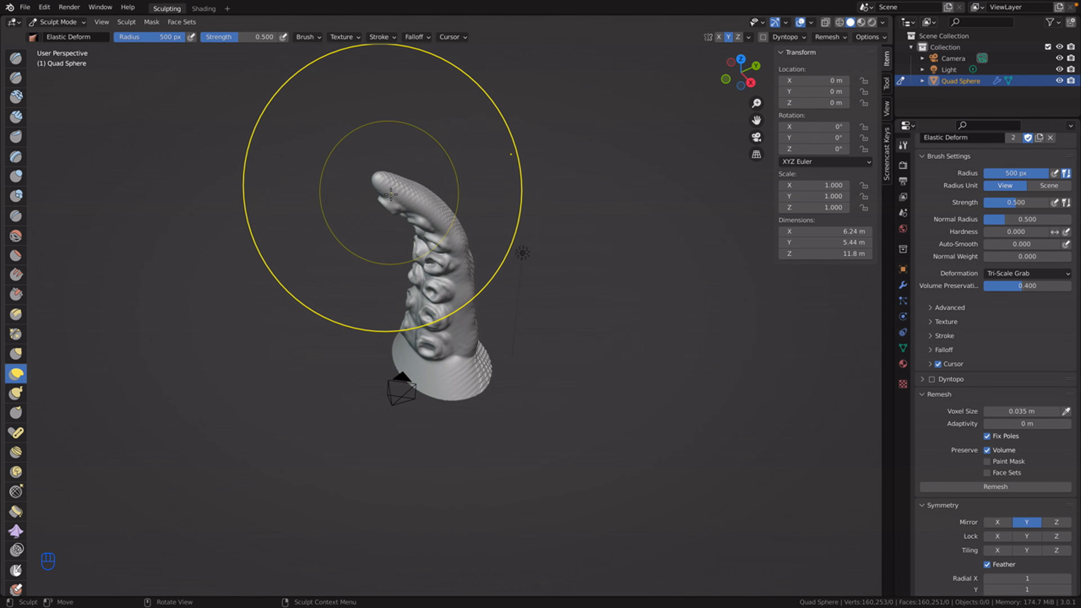
Step: Refine the tentacle's curve at the tip and along the middle with Elastic Deform under Y mirror symmetry
middle_drag(514, 271, 511, 314)
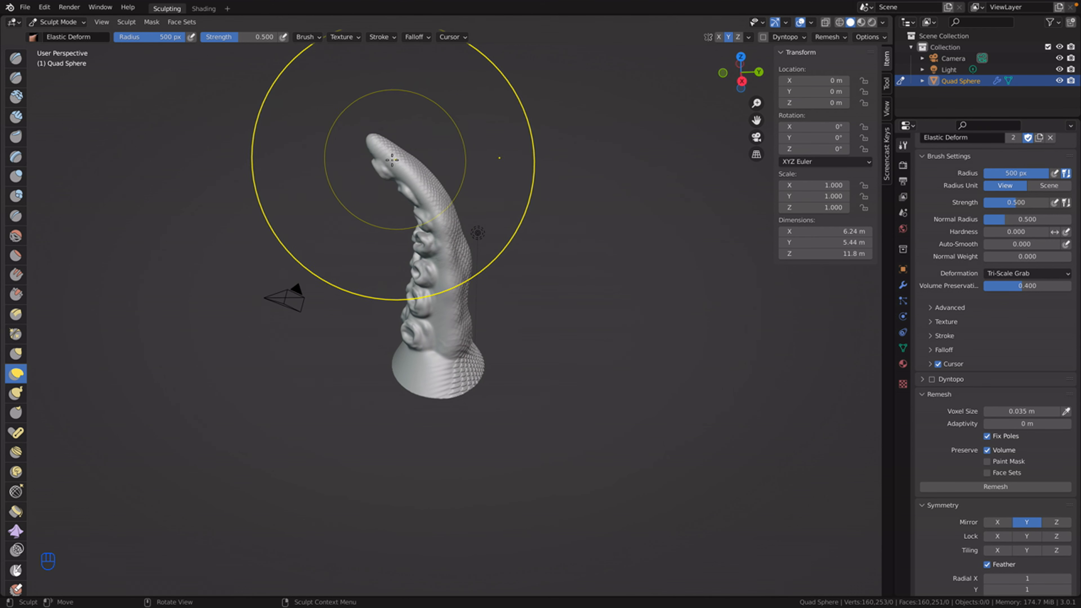
mouse_move(391, 164)
mouse_down()
mouse_move(382, 164)
mouse_move(391, 164)
mouse_up()
mouse_move(405, 159)
mouse_down()
mouse_move(374, 179)
mouse_move(441, 211)
mouse_up()
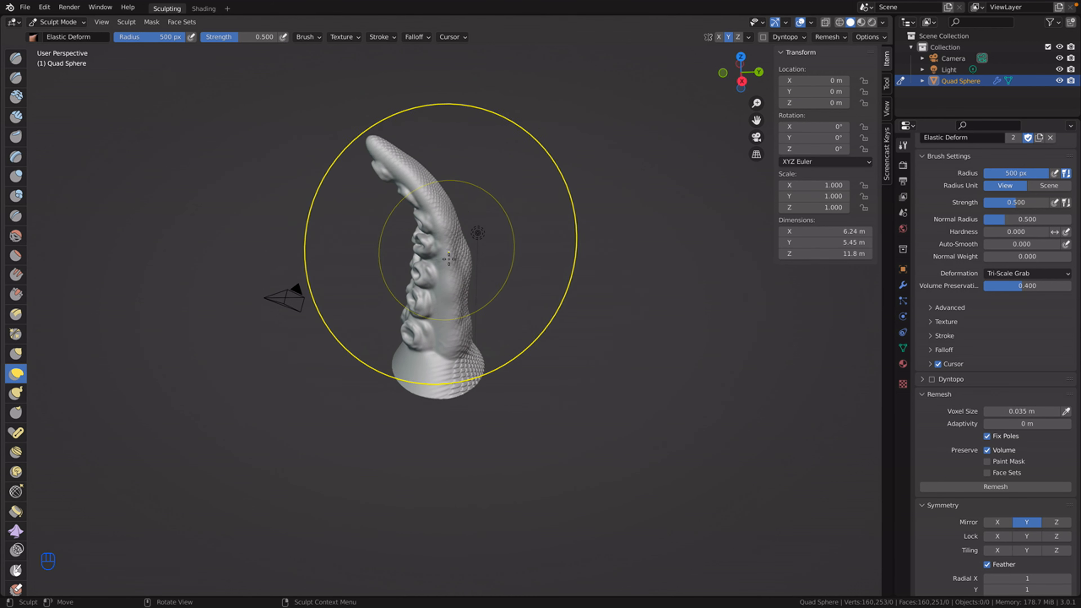
drag(457, 262, 443, 256)
middle_drag(546, 336, 675, 317)
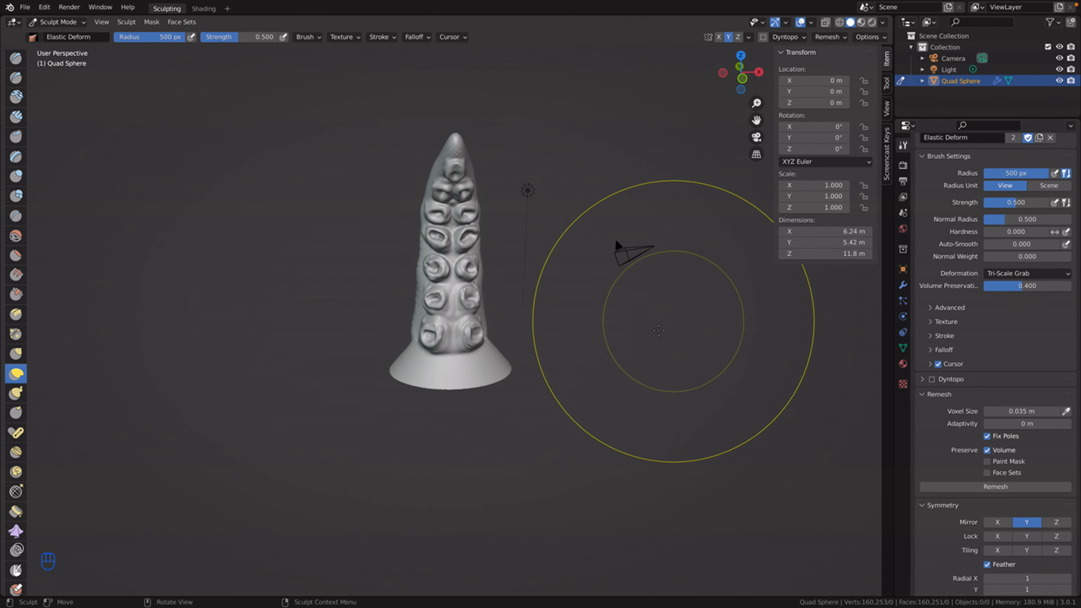
scroll(574, 243, down, 2)
scroll(573, 242, up, 4)
scroll(574, 242, down, 2)
mouse_move(573, 242)
middle_down()
mouse_move(774, 256)
mouse_move(639, 242)
middle_up()
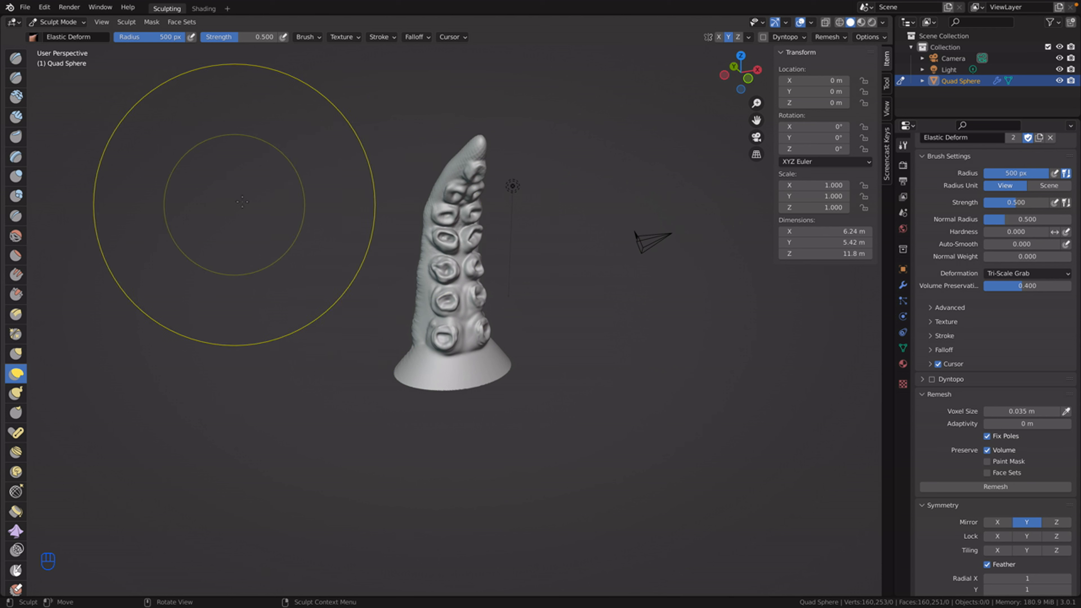
Step: Save a copy of the project as wi-tentical-skinny-v1.blend
click(25, 7)
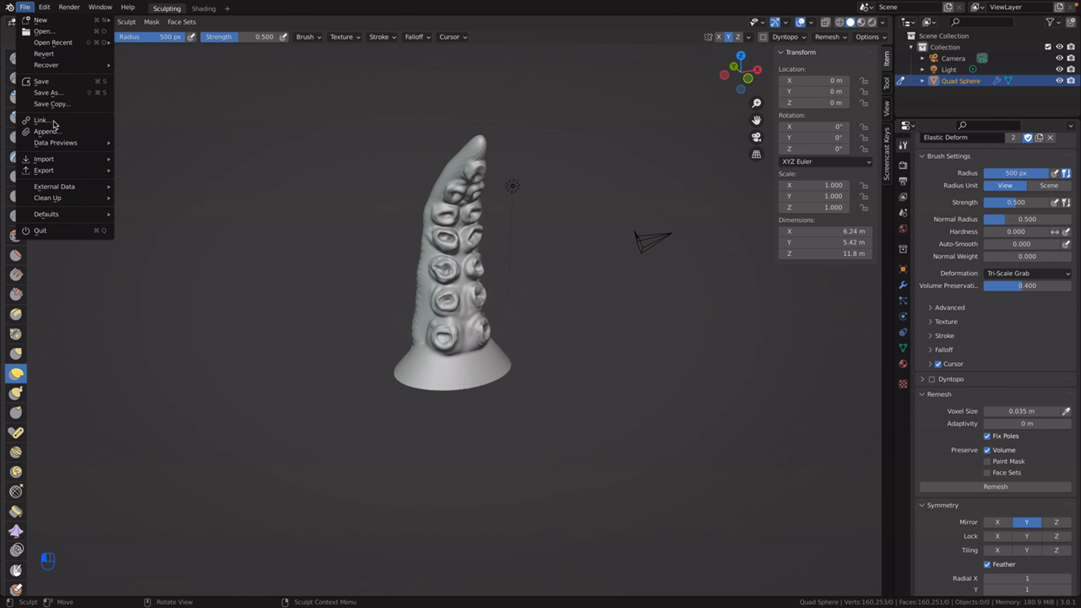
click(48, 92)
click(428, 477)
click(428, 477)
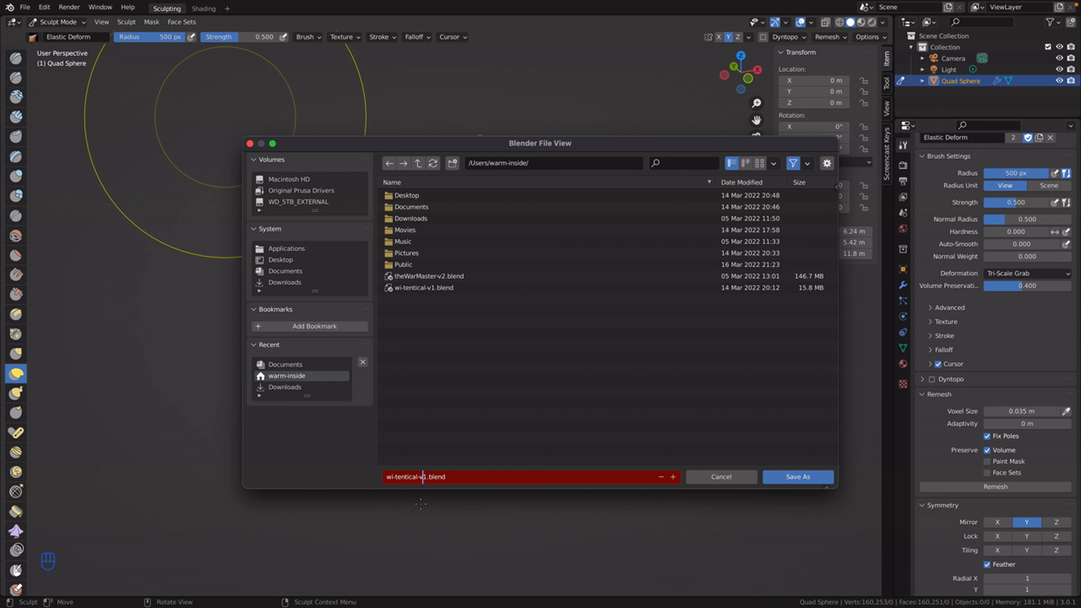
text(skinny-)
click(795, 478)
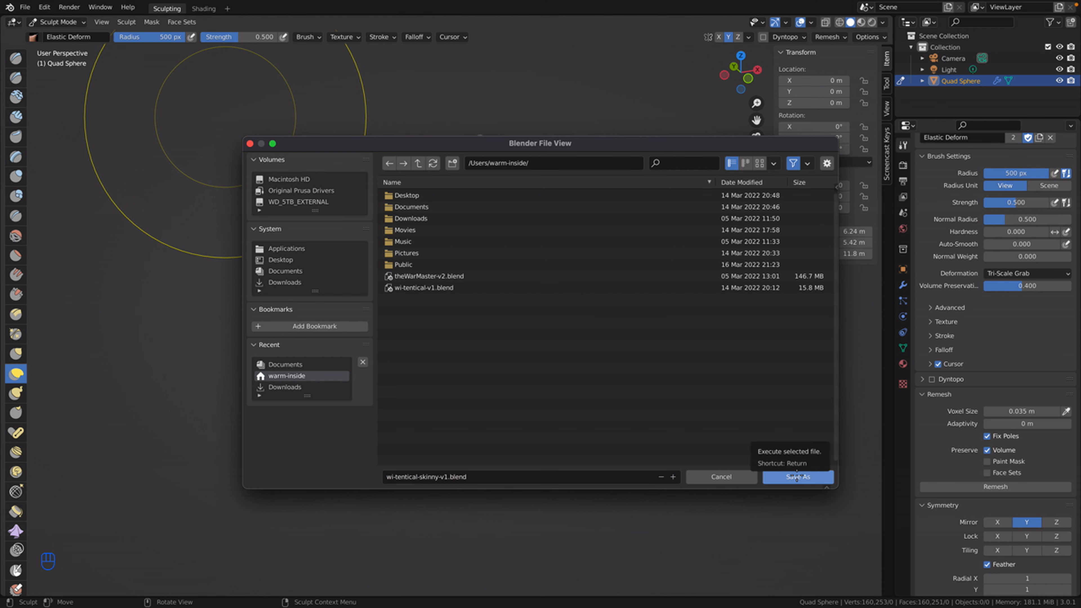
click(796, 478)
Step: Export the model as wi-tentical-skinny-v1.stl to the Documents folder at scale 1.00 with modifiers applied
click(25, 7)
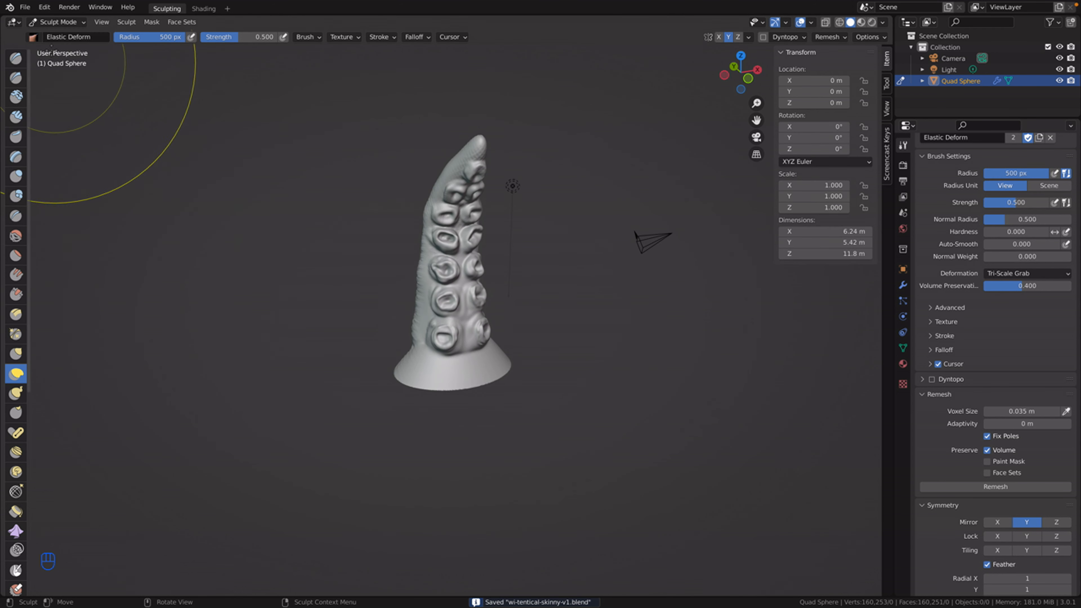
click(25, 7)
mouse_move(50, 170)
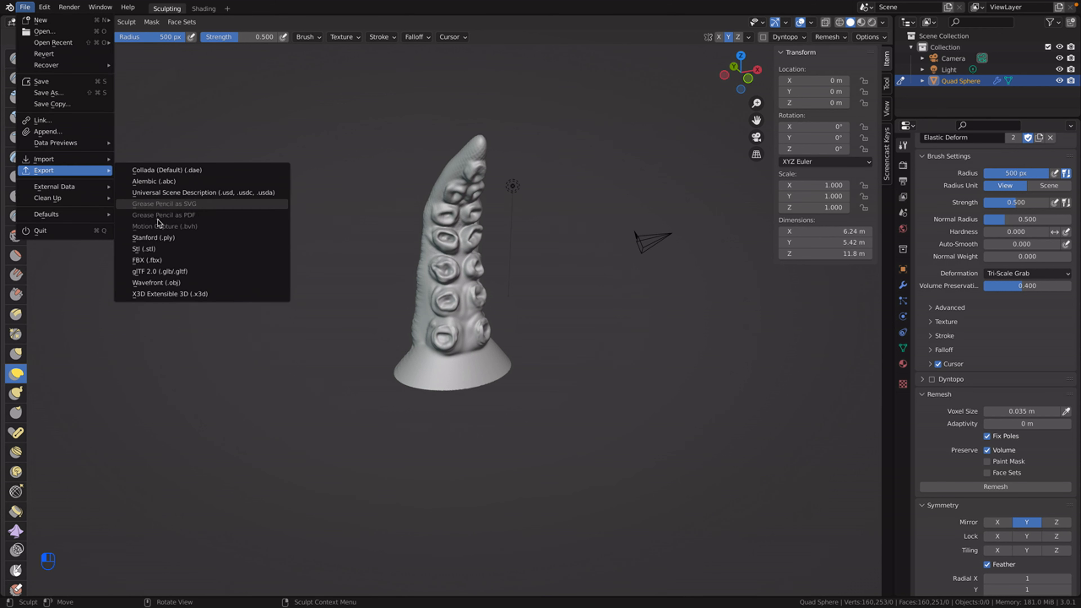
click(144, 248)
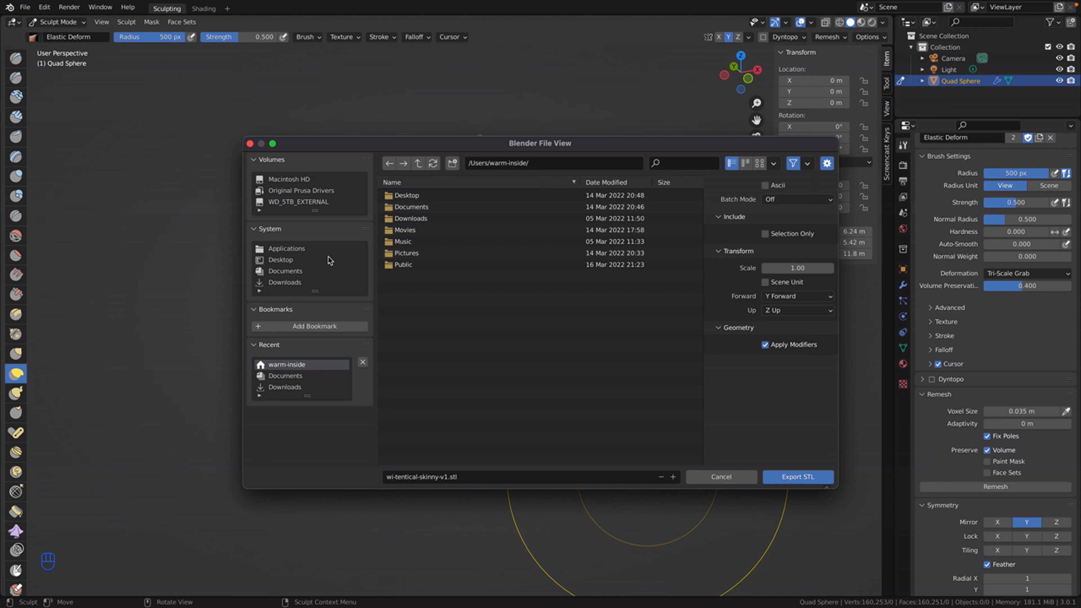
click(415, 207)
double_click(395, 207)
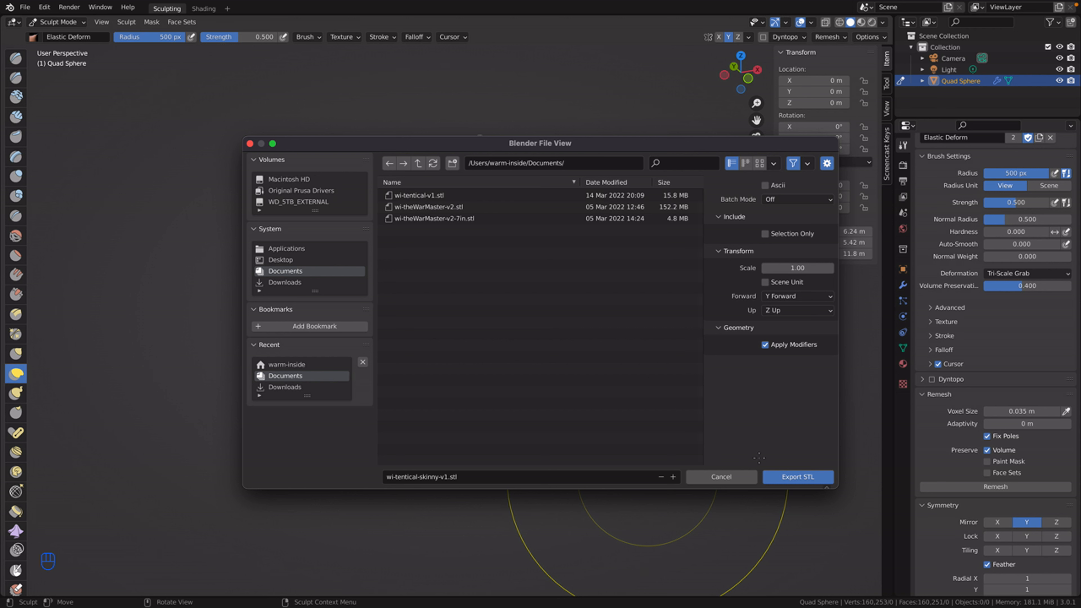
click(795, 476)
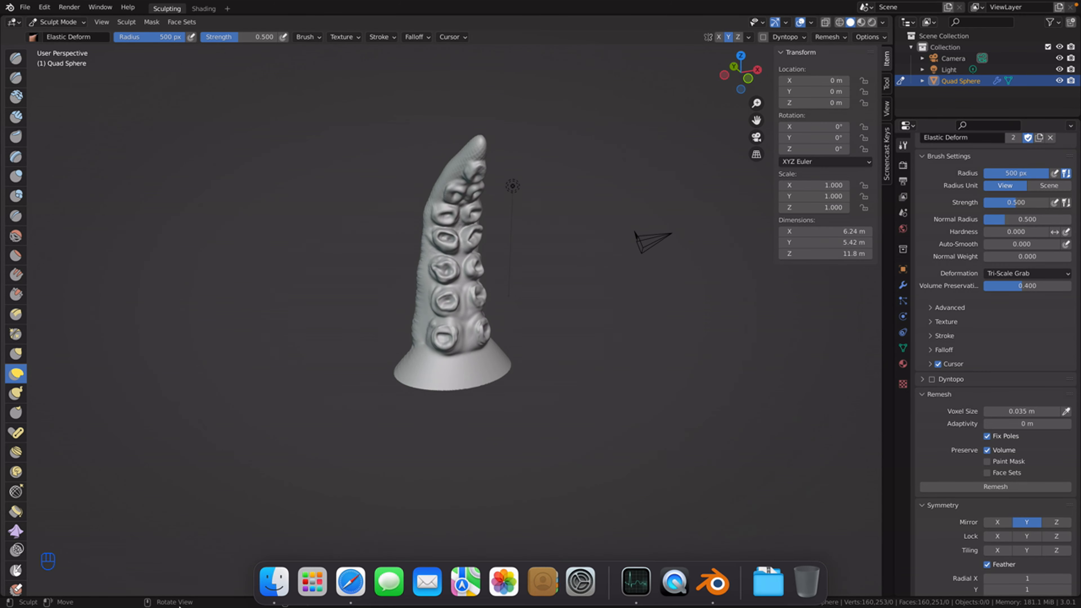
Step: Take Blender out of full screen and switch to Finder, enlarging its window
click(311, 581)
click(281, 580)
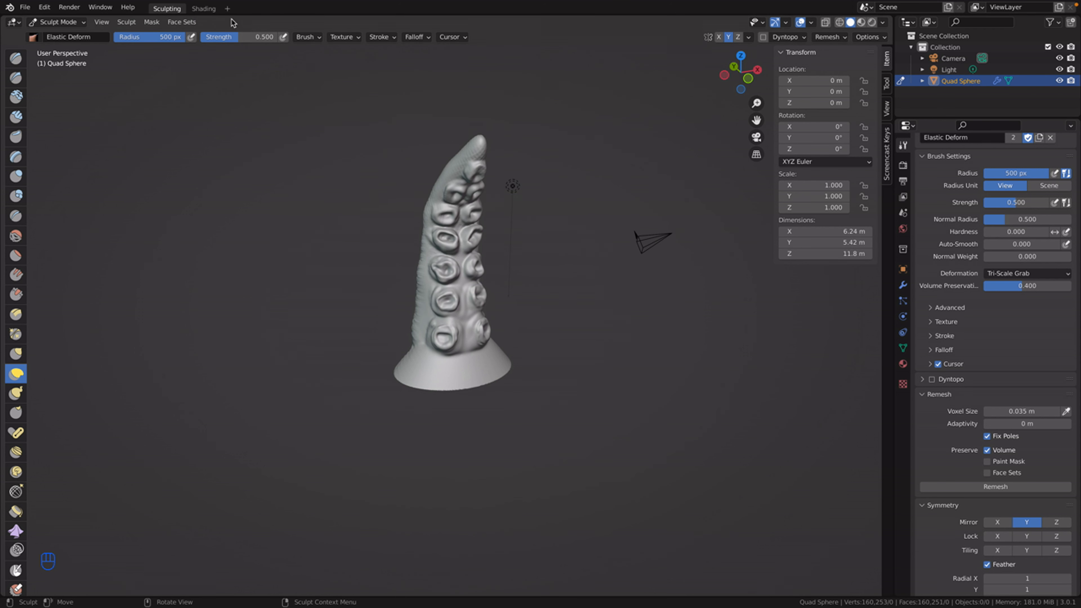
mouse_move(213, 3)
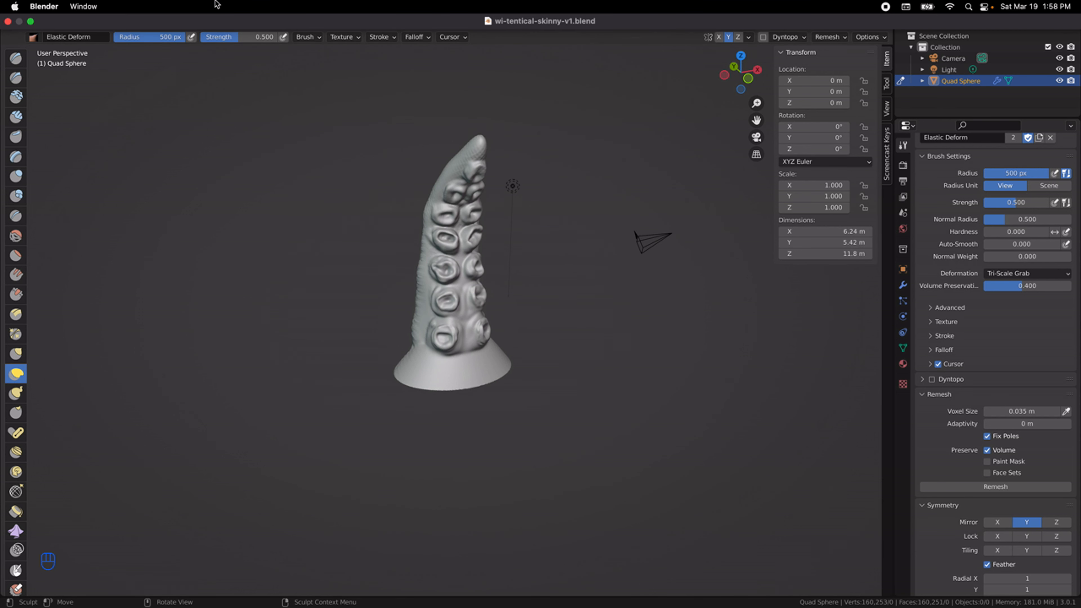
click(31, 22)
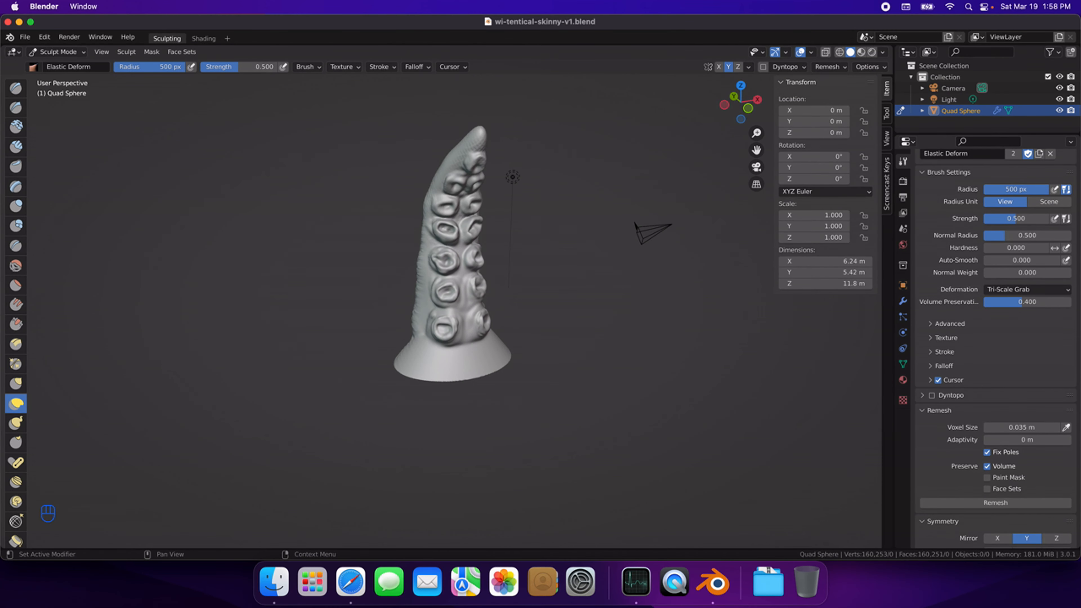
drag(1080, 90, 553, 79)
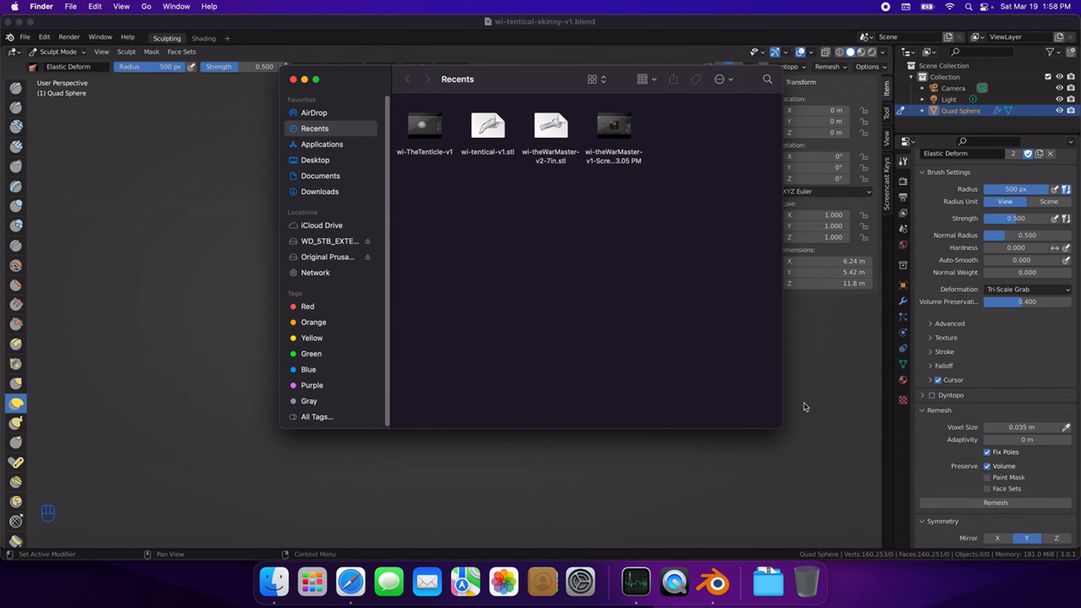
drag(783, 427, 877, 561)
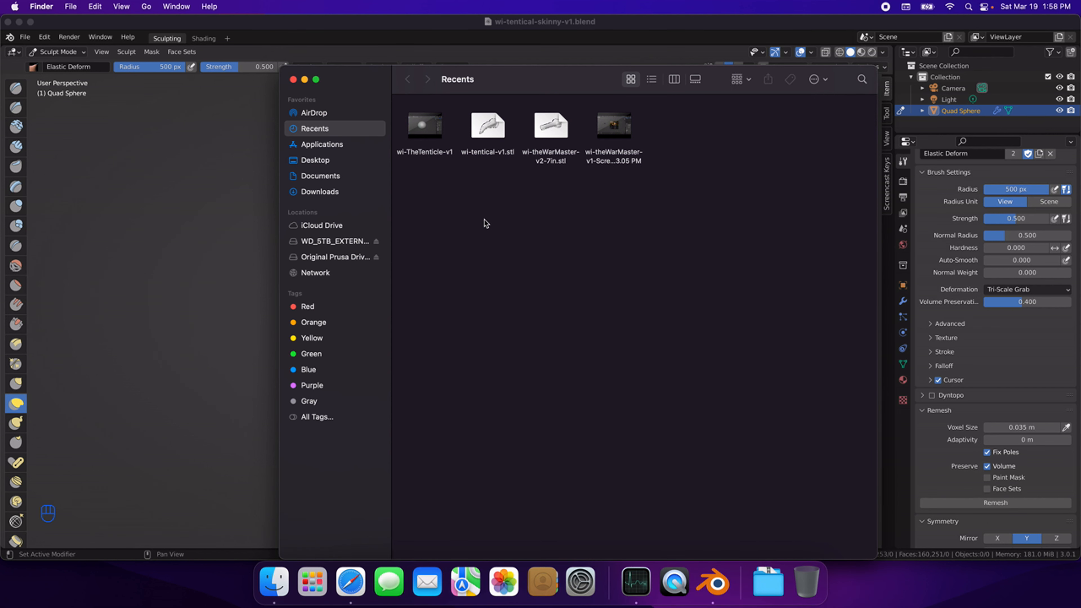
Step: Open wi-tentical-skinny-v1.stl from the Documents folder in PrusaSlicer
click(335, 148)
click(335, 159)
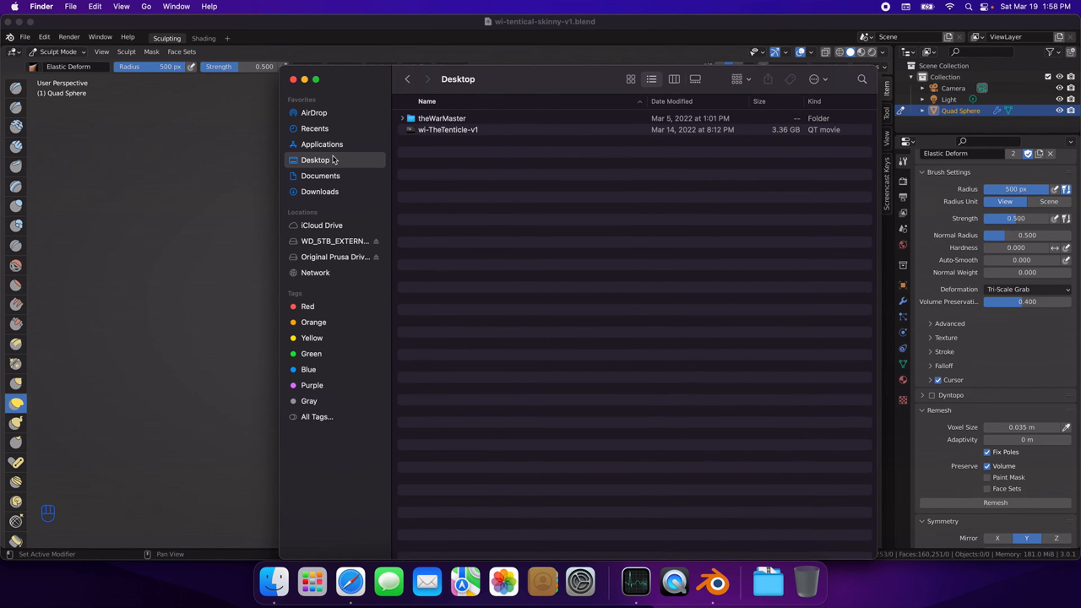
click(333, 174)
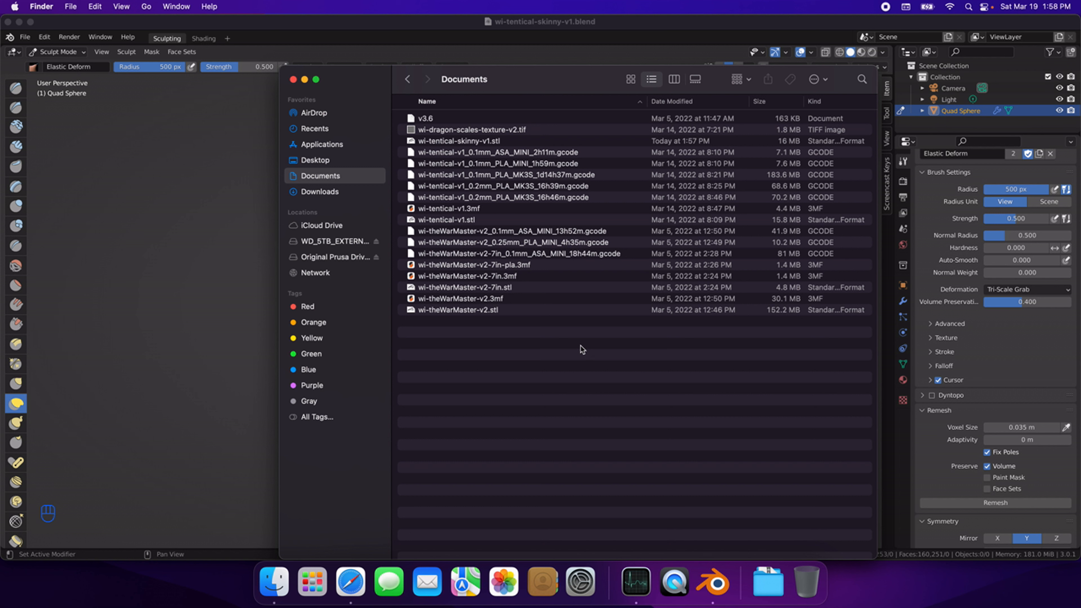
right_click(491, 141)
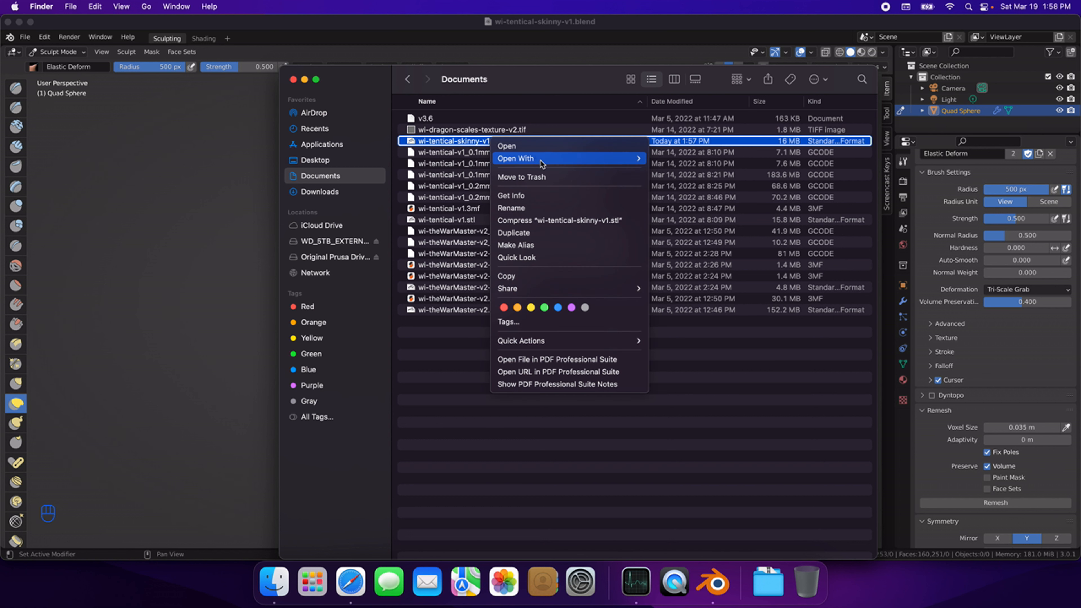
mouse_move(547, 161)
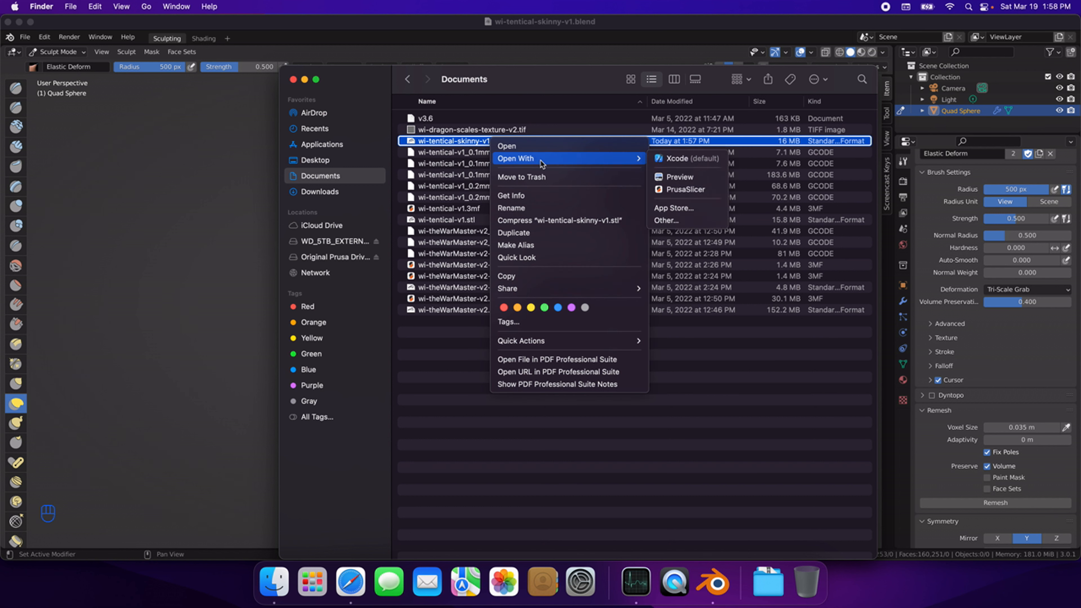
click(685, 190)
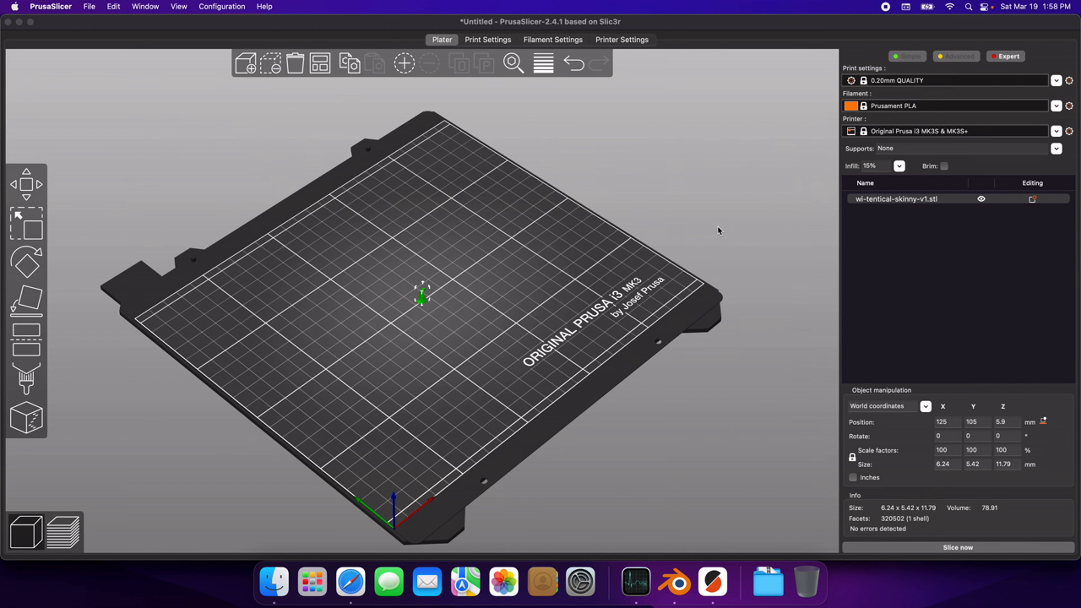
Step: Scale the imported tentacle to fill the printer's print volume
scroll(480, 239, down, 1)
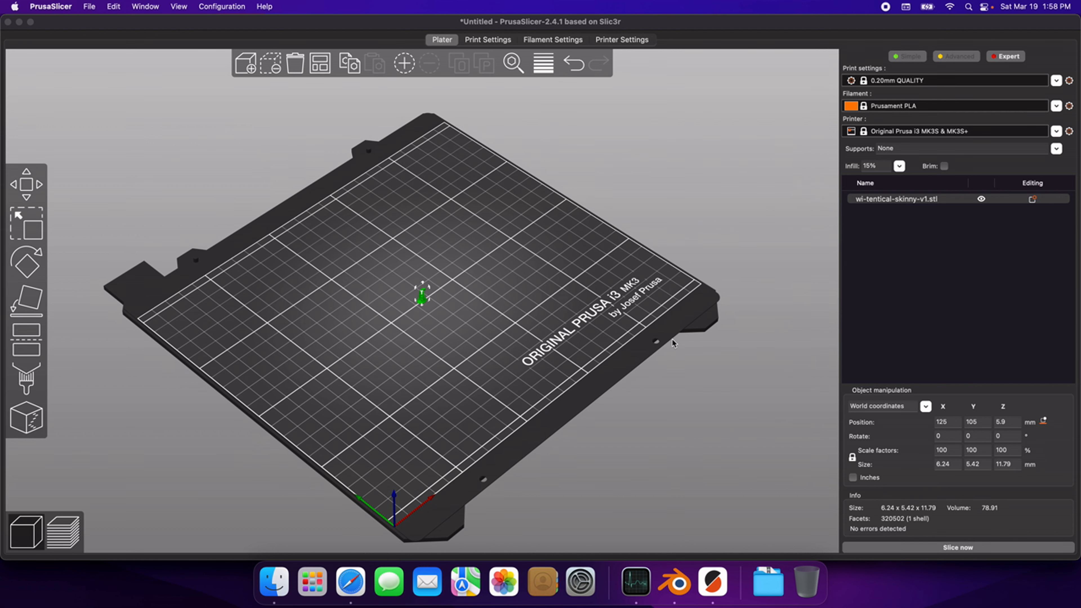
scroll(671, 362, down, 1)
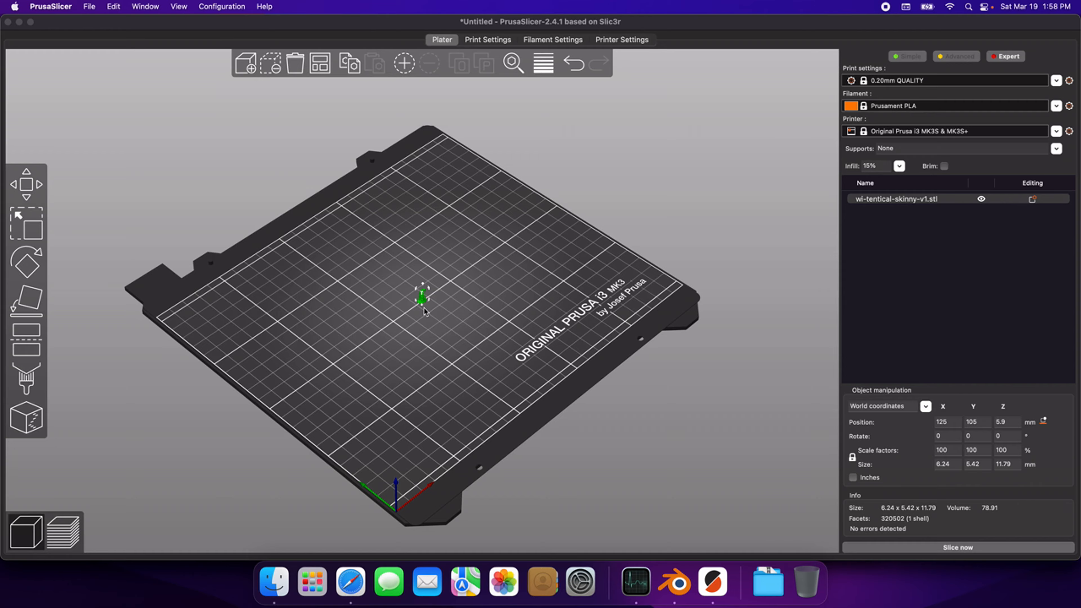
scroll(425, 311, up, 4)
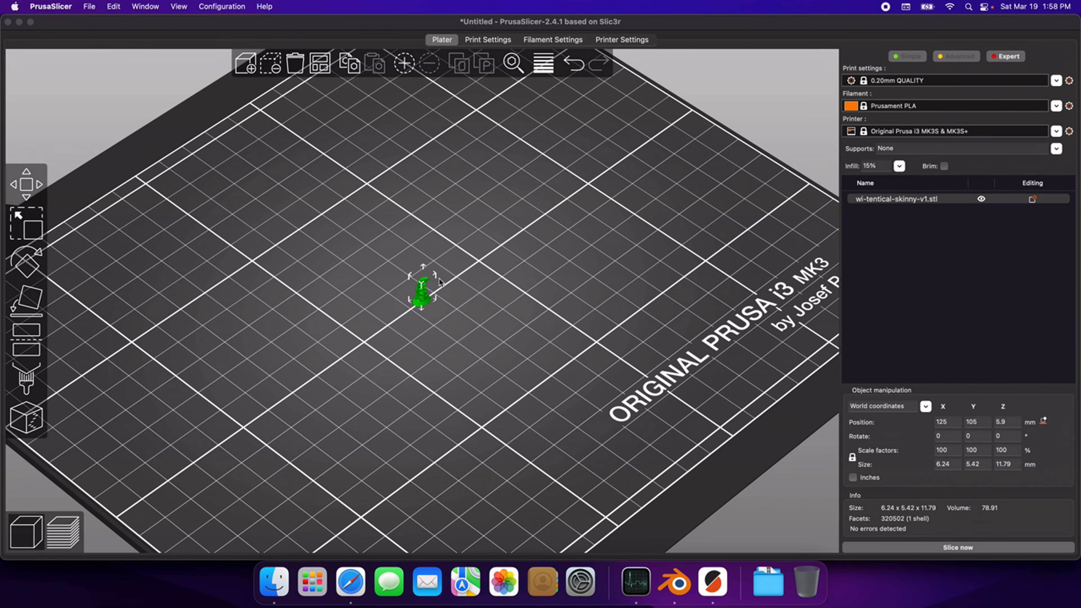
right_click(414, 308)
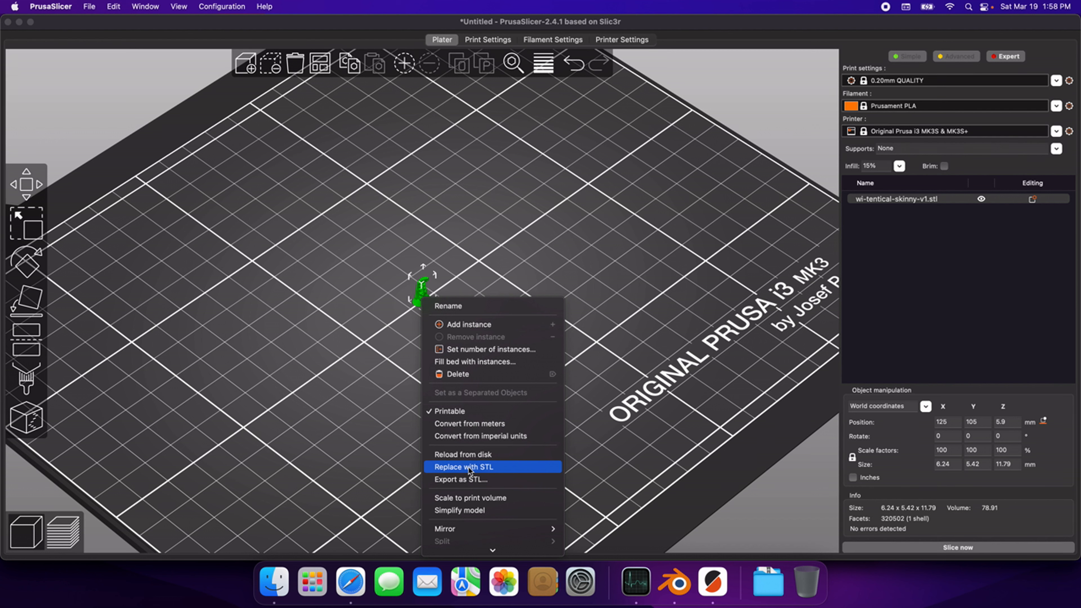
click(474, 498)
scroll(513, 466, down, 5)
drag(461, 453, 499, 445)
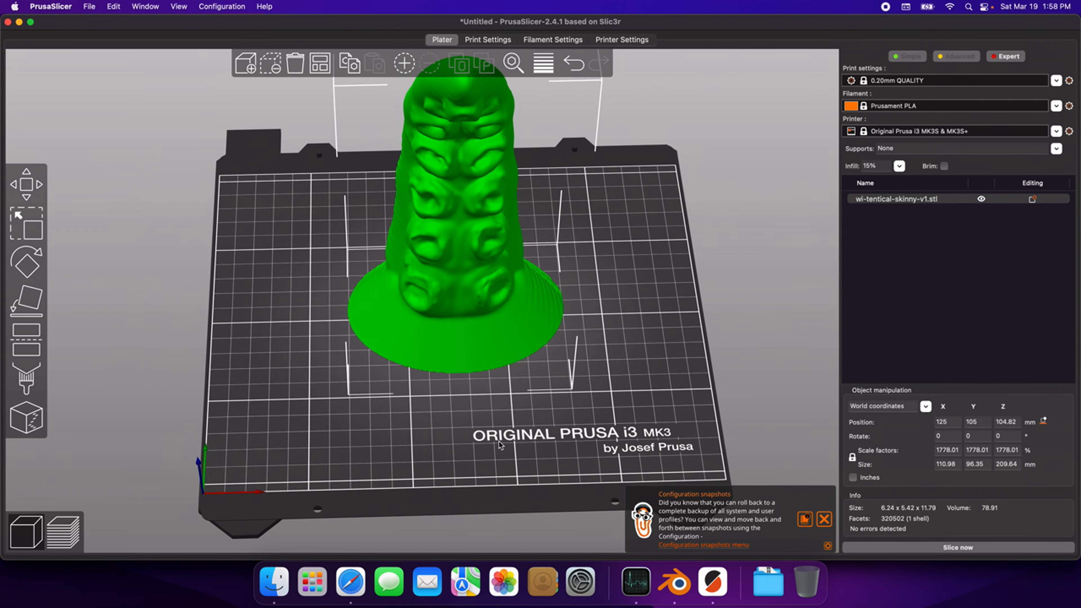
scroll(499, 438, down, 5)
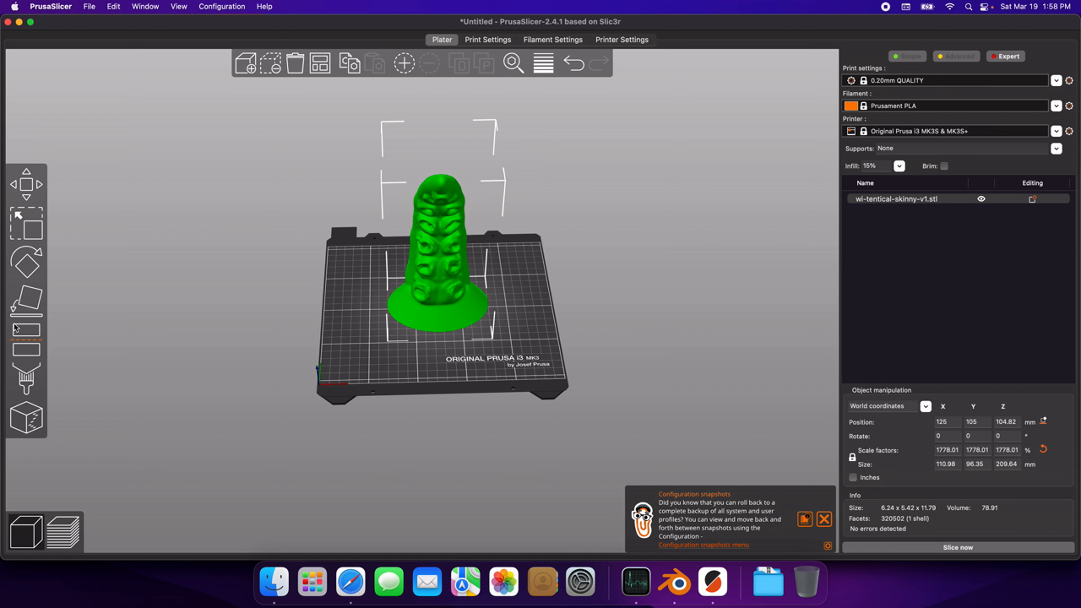
Step: Cut the tentacle at a height of 1.00 mm, keeping only the upper part, and dismiss the configuration snapshots hint
click(15, 327)
drag(422, 232, 415, 410)
click(98, 343)
key(super+a)
text(1.00)
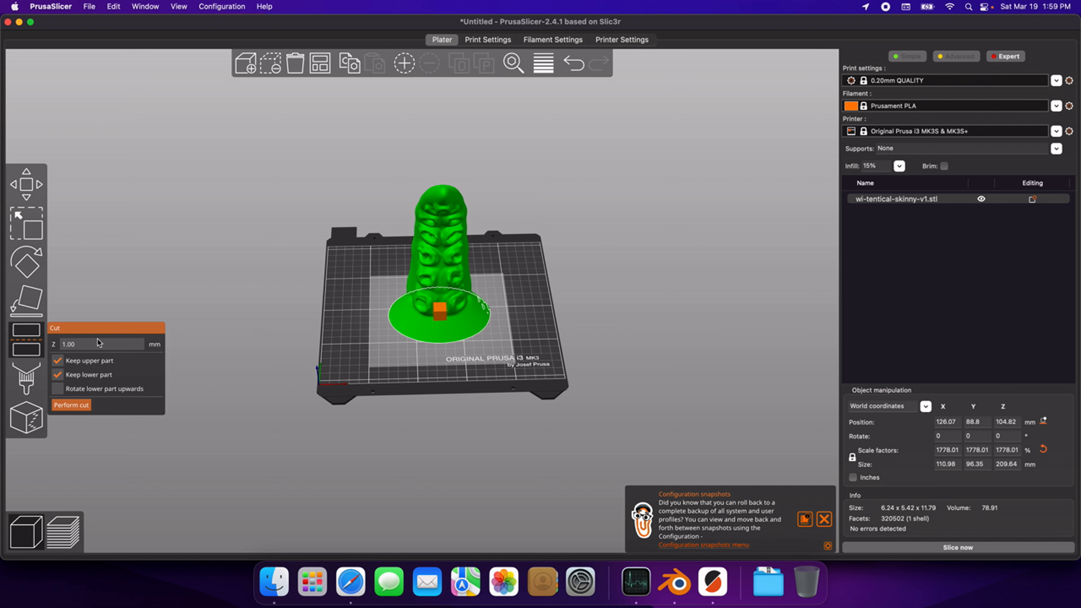
click(57, 375)
click(73, 405)
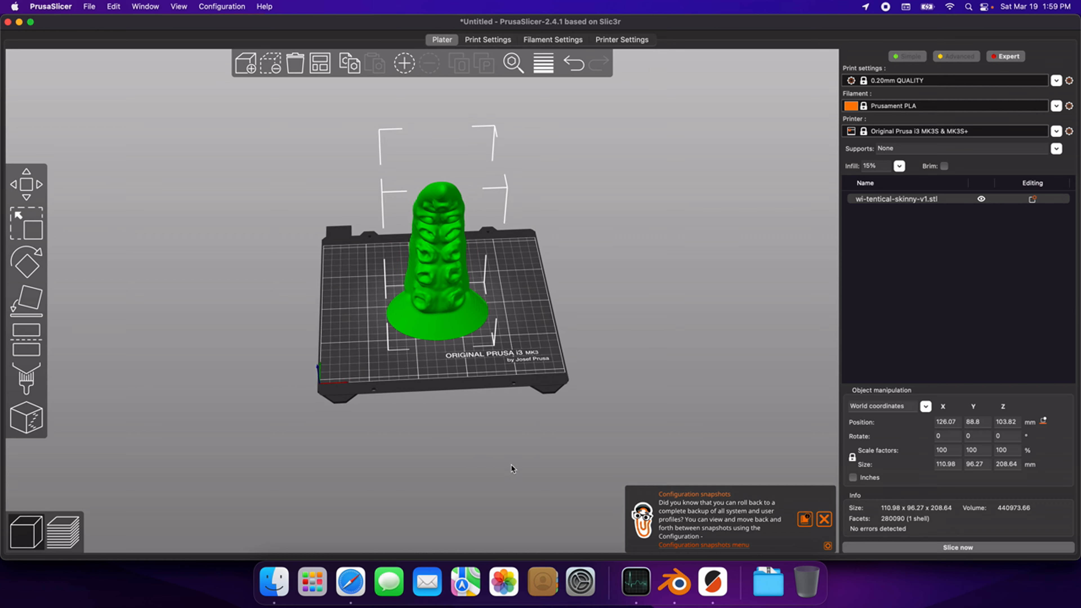
middle_drag(511, 464, 487, 456)
mouse_move(487, 455)
mouse_down()
mouse_move(540, 441)
mouse_move(449, 452)
mouse_move(493, 447)
mouse_move(476, 439)
mouse_up()
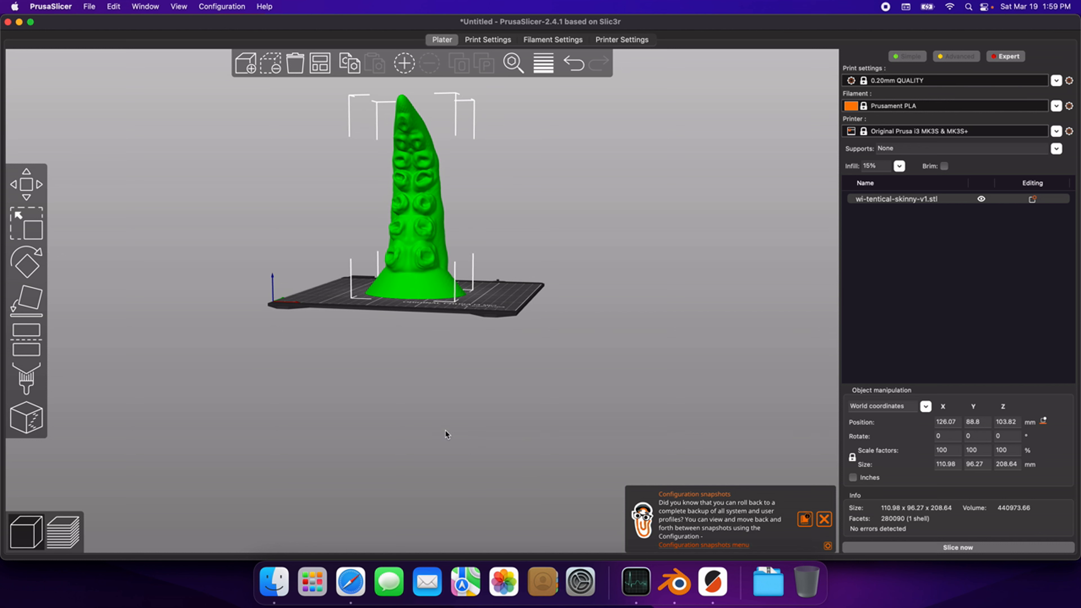
click(825, 519)
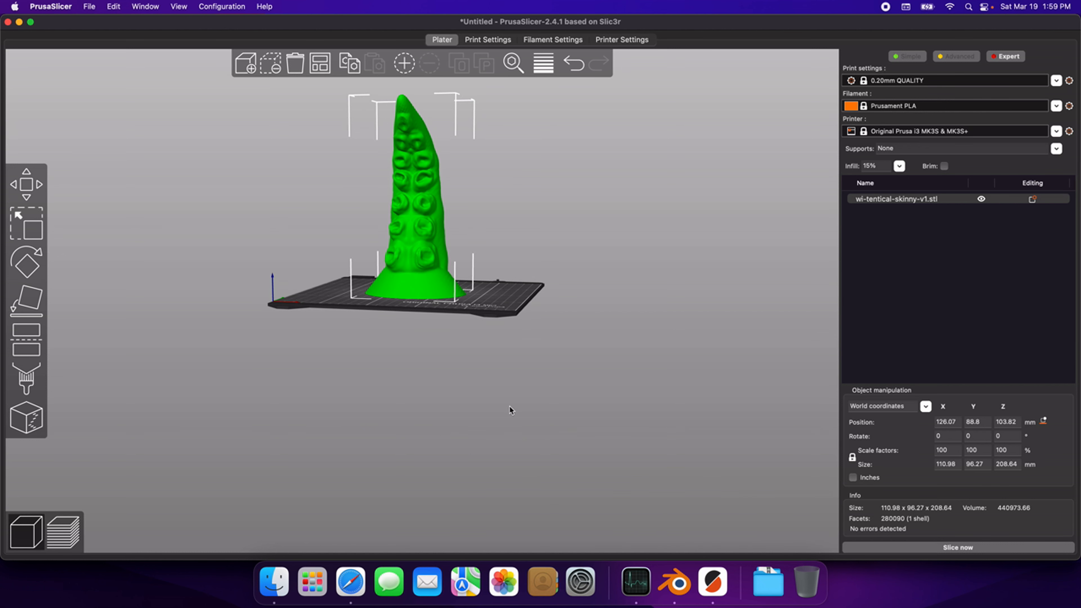
Step: Cut the tentacle above its flared base at about 48.77 mm, keeping only the upper part, and check the shaft's X and Y size
drag(507, 423, 457, 434)
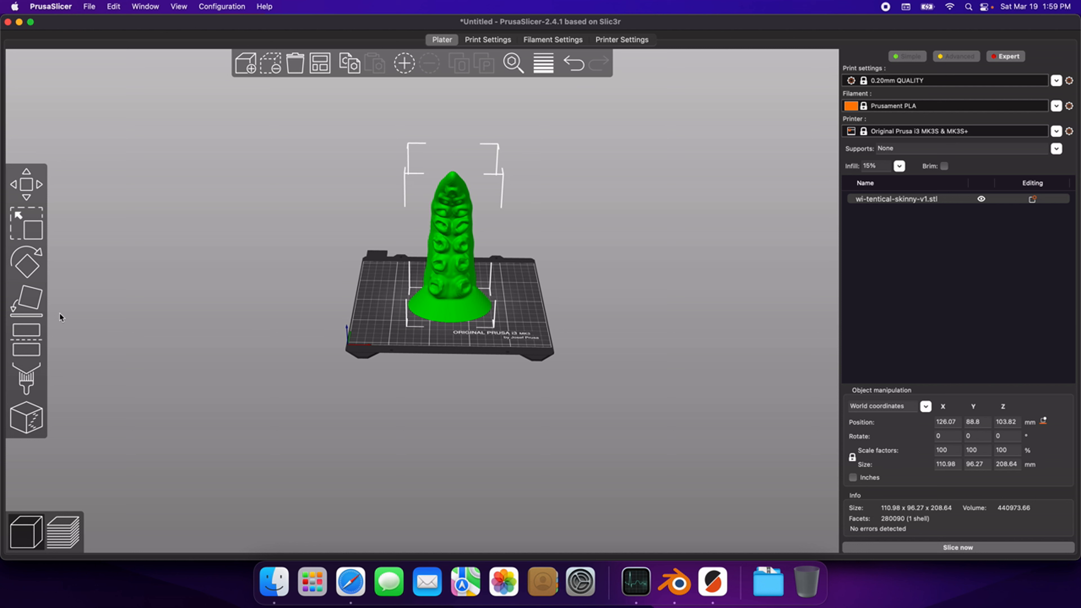
click(26, 340)
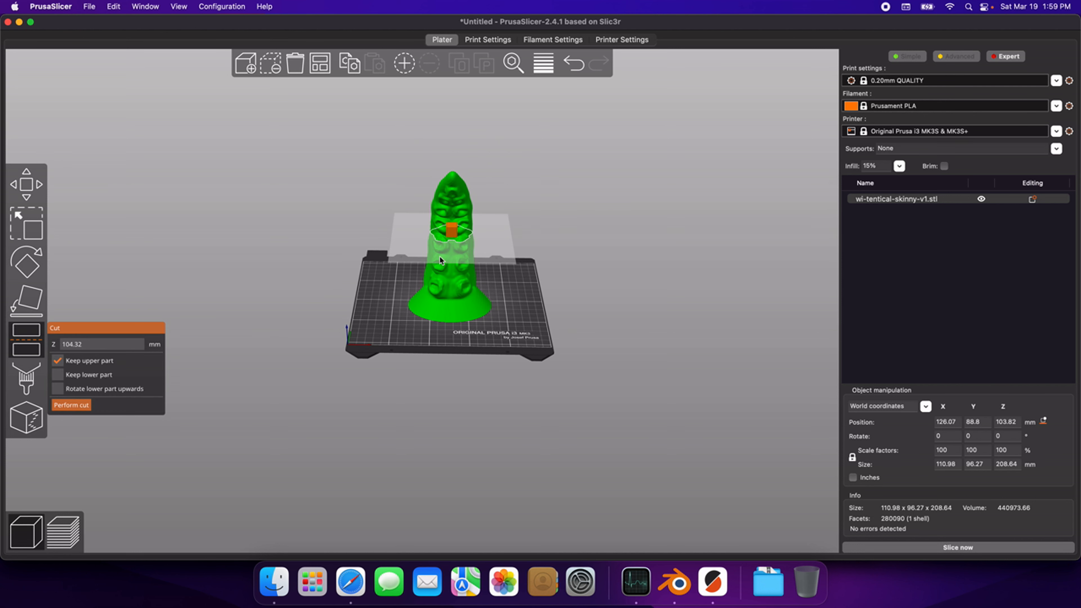
drag(448, 231, 447, 282)
click(73, 406)
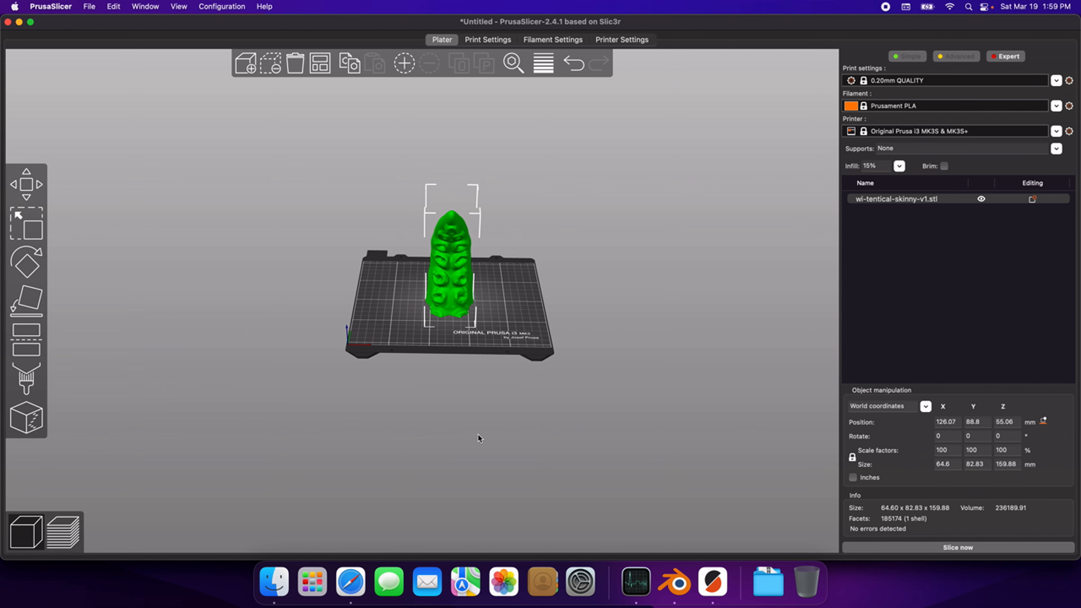
click(942, 466)
click(982, 467)
mouse_move(601, 343)
mouse_down()
mouse_move(574, 341)
mouse_move(636, 347)
mouse_move(620, 350)
mouse_up()
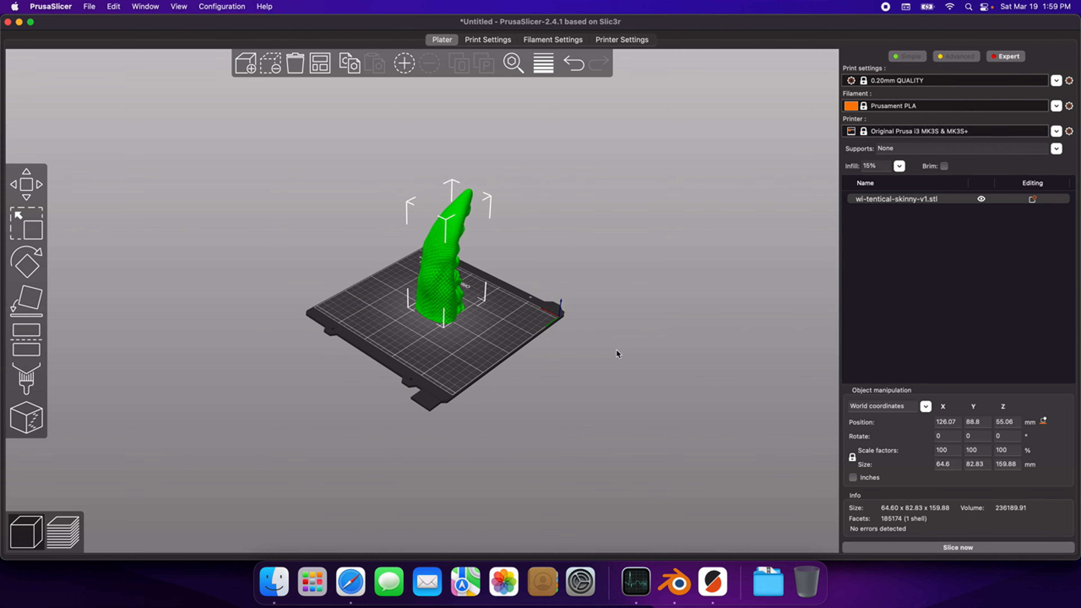
click(617, 352)
click(453, 319)
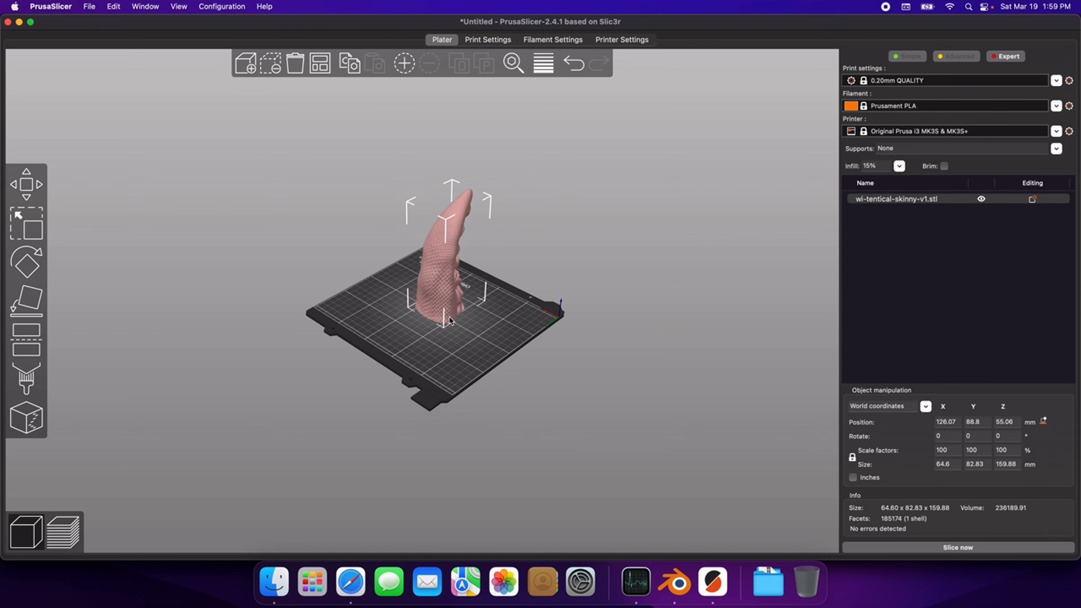
super+click(450, 318)
click(450, 317)
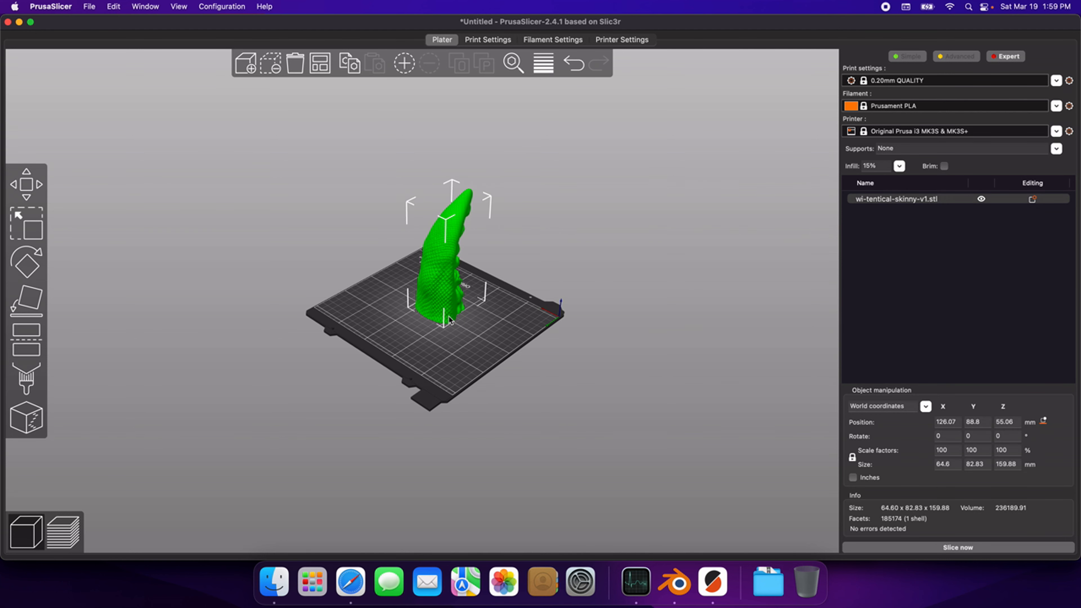
Step: Undo the trial cut above the base, close the Cut tool and reselect the whole tentacle
key(super+z)
key(super+z)
key(super+z)
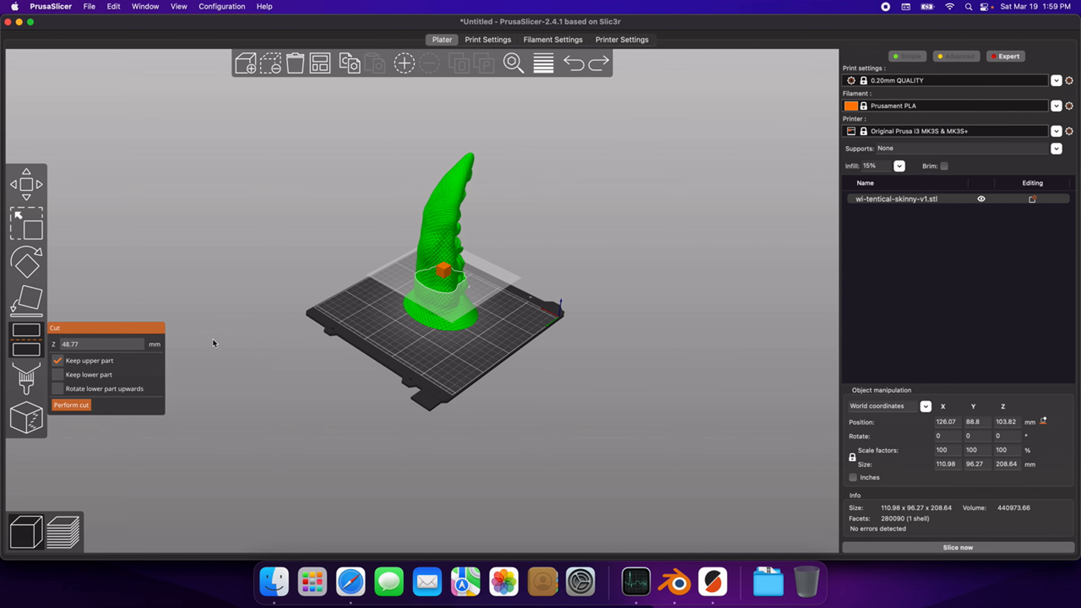
click(209, 305)
drag(593, 455, 524, 349)
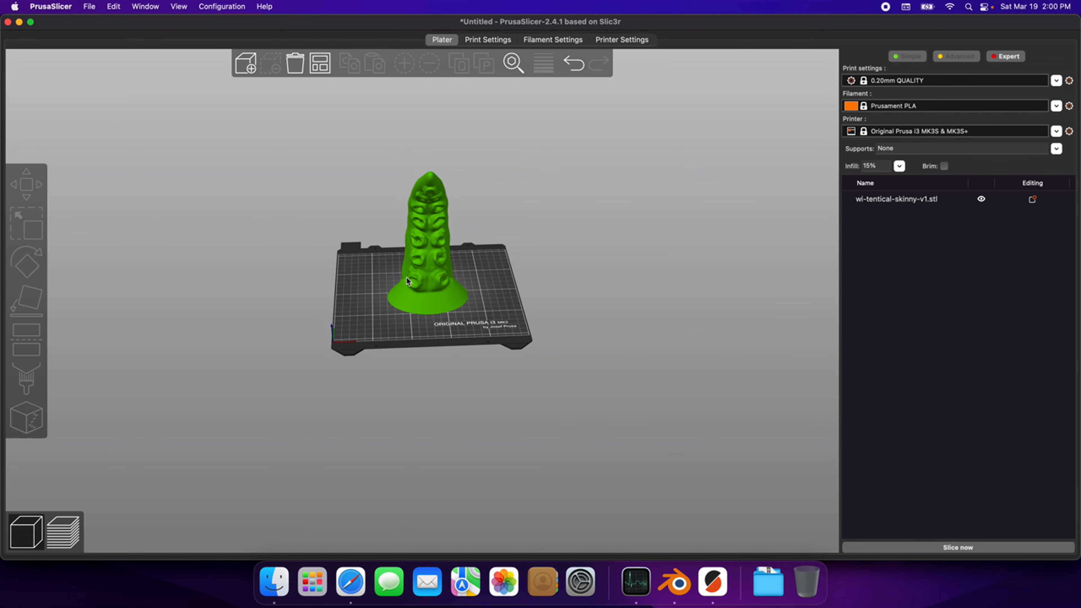
click(483, 268)
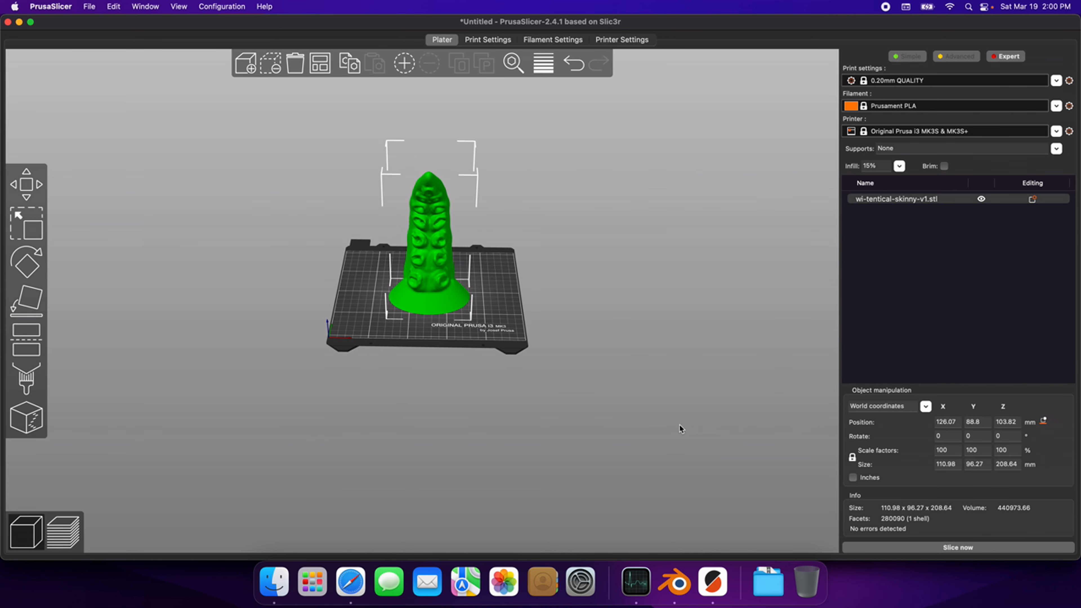
Step: Switch to Safari and calculate the shaft's circumference with the search 70 * 3.14
click(357, 583)
text(70 *)
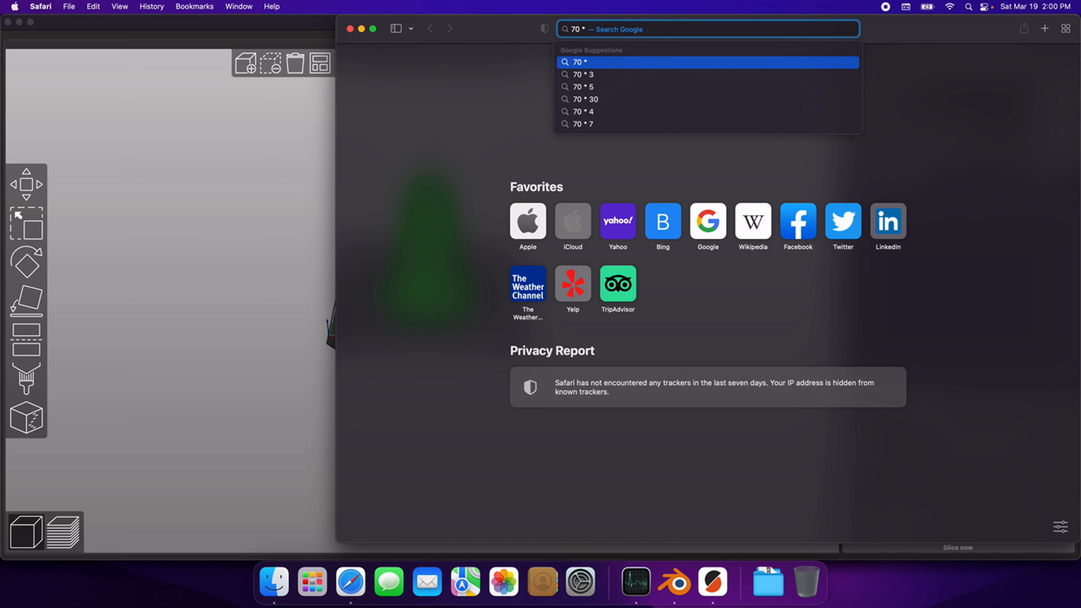
text( 3.14)
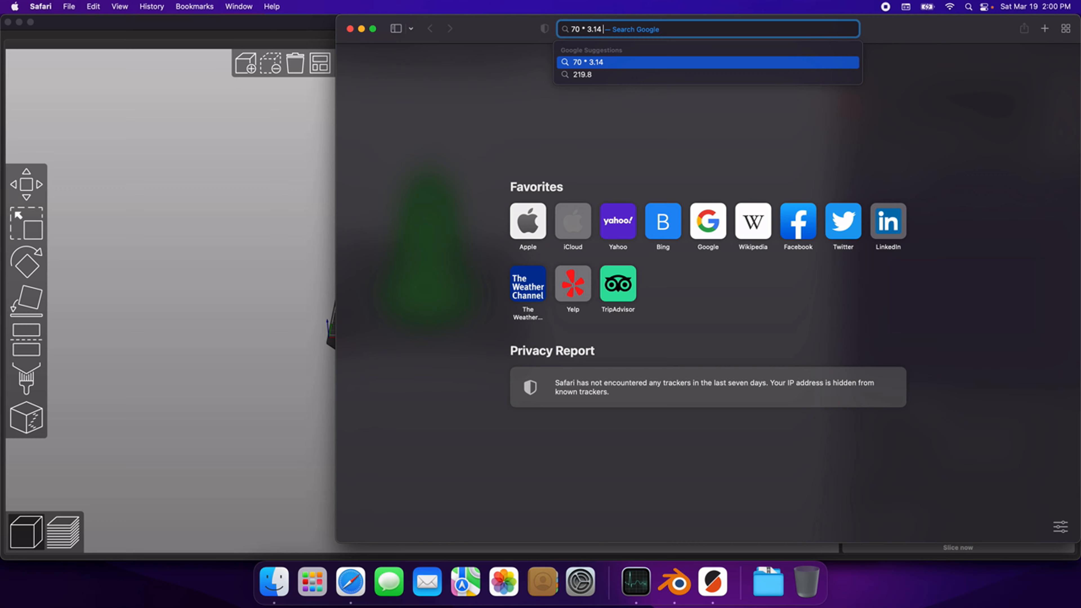
key(Return)
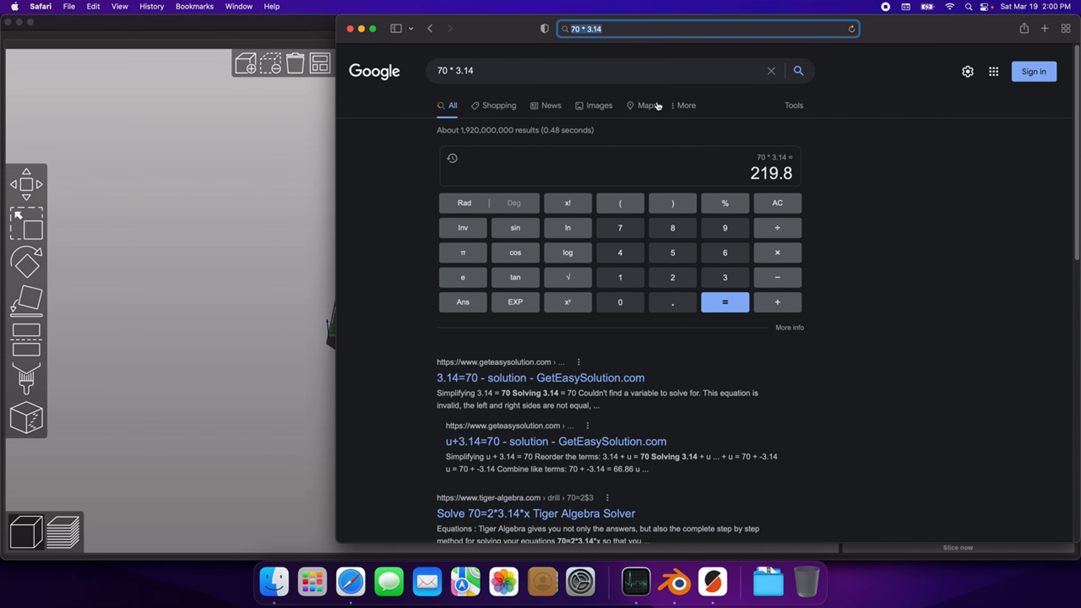
Step: Convert the rounded circumference to inches by searching Google for 220 mm to inch
double_click(515, 68)
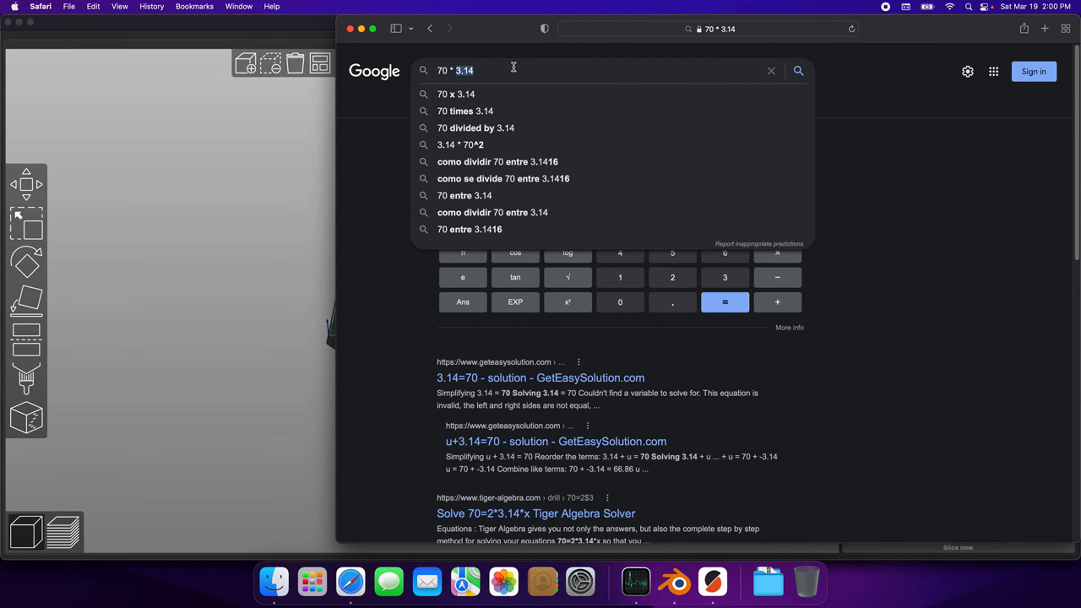
triple_click(513, 68)
text(220)
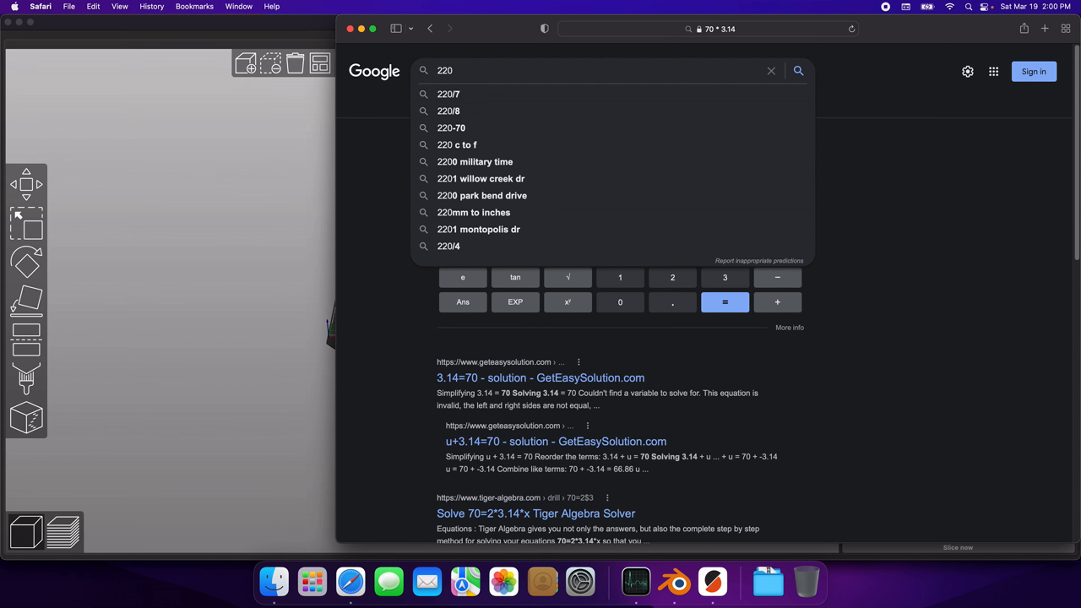
text( mm to inch)
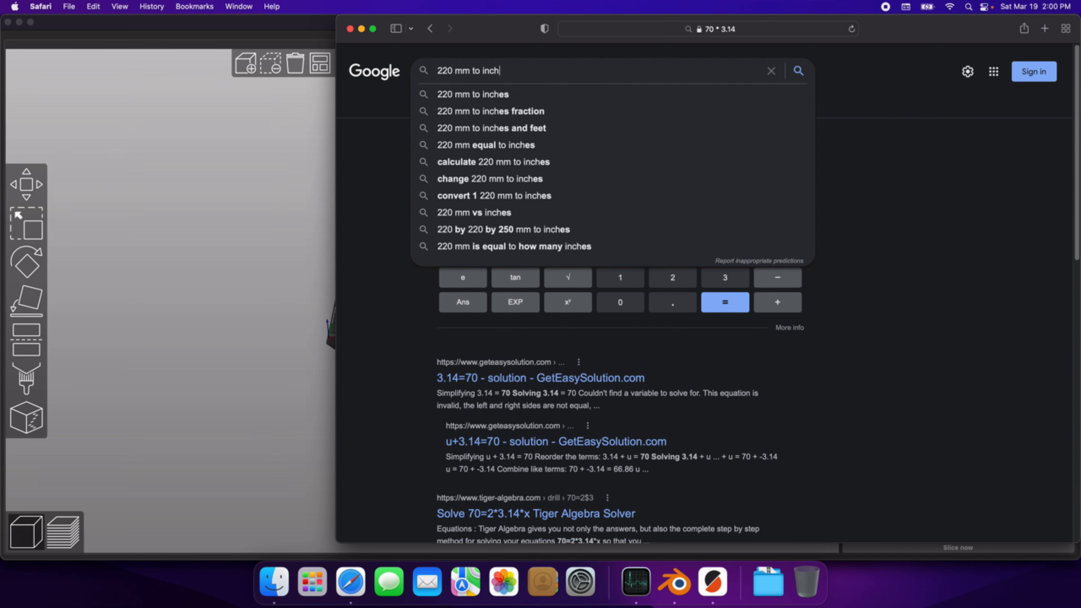
key(Return)
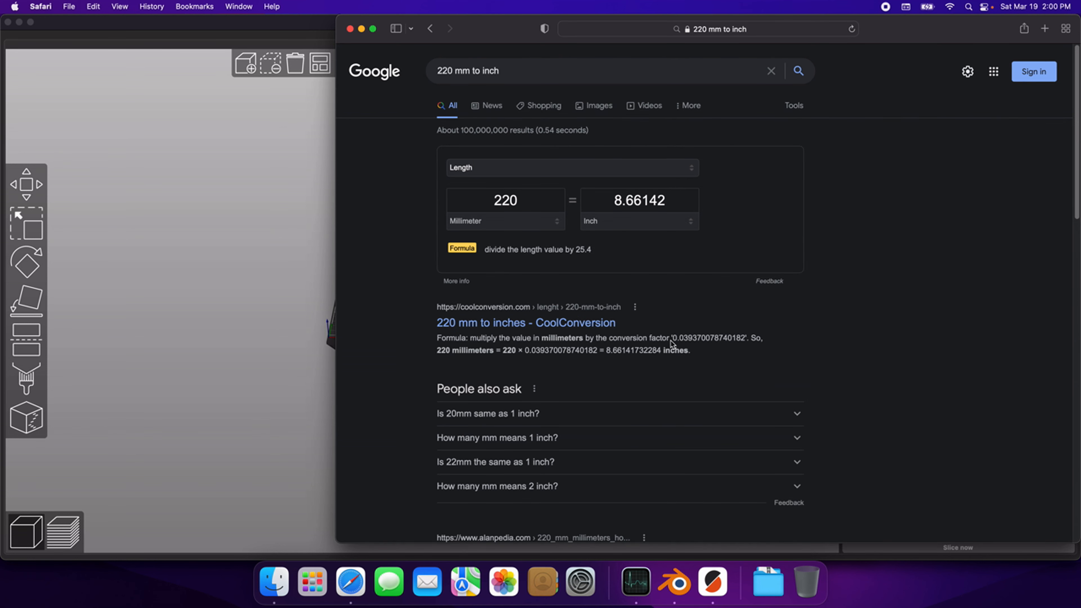
Step: Return to PrusaSlicer and examine the tentacle from the back and the front
click(320, 289)
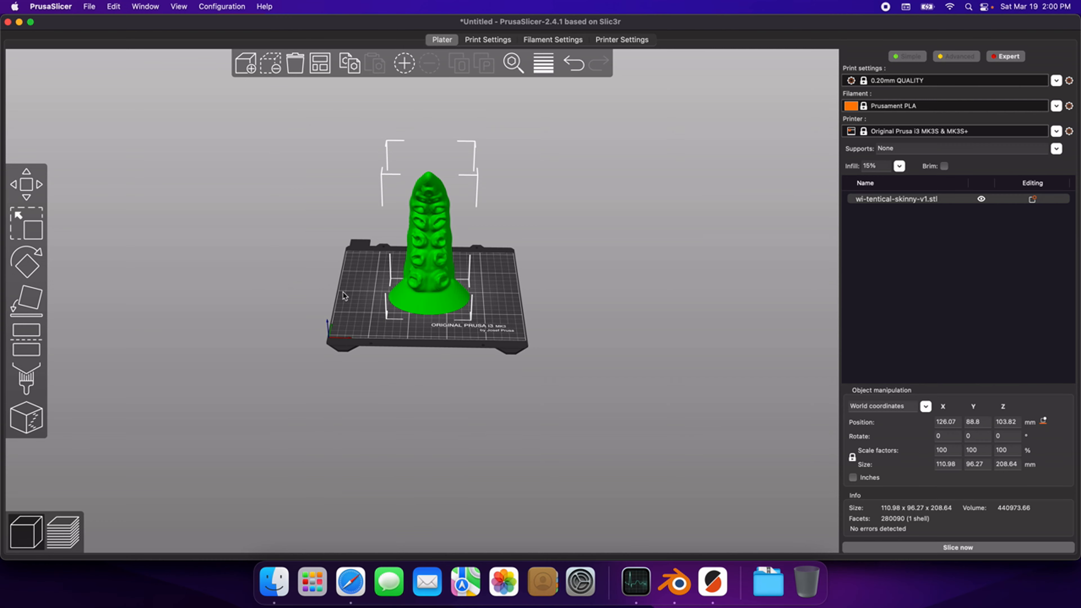
drag(482, 319, 571, 307)
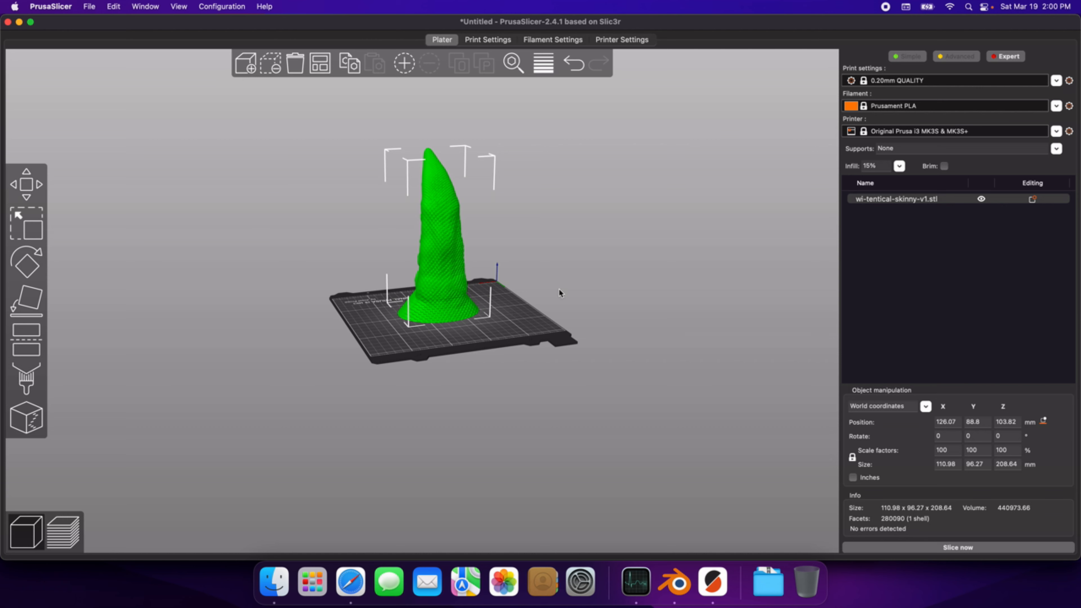
drag(644, 315, 557, 328)
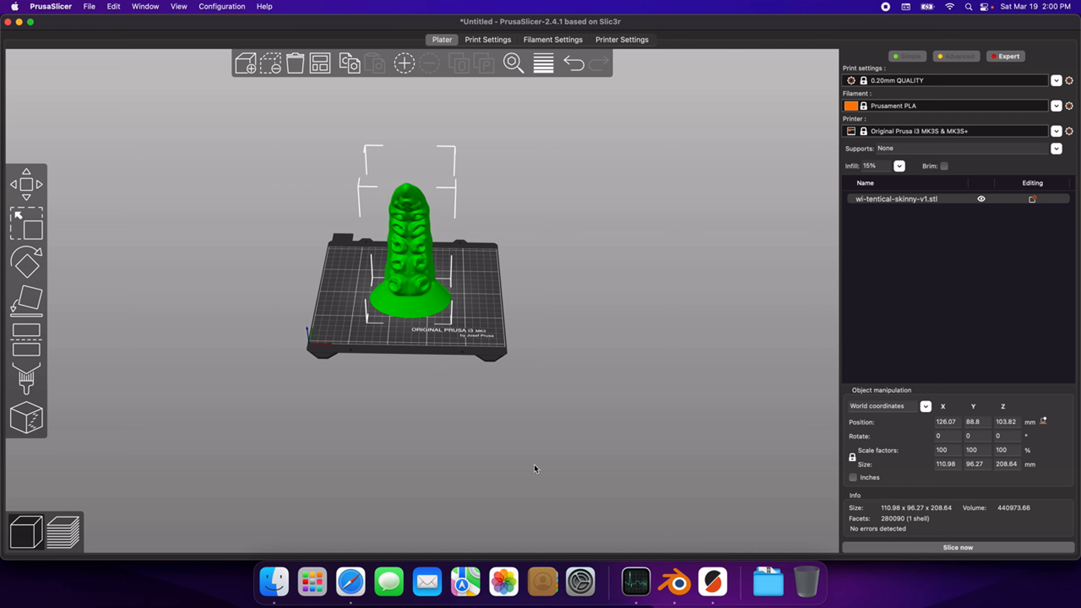
drag(535, 465, 609, 473)
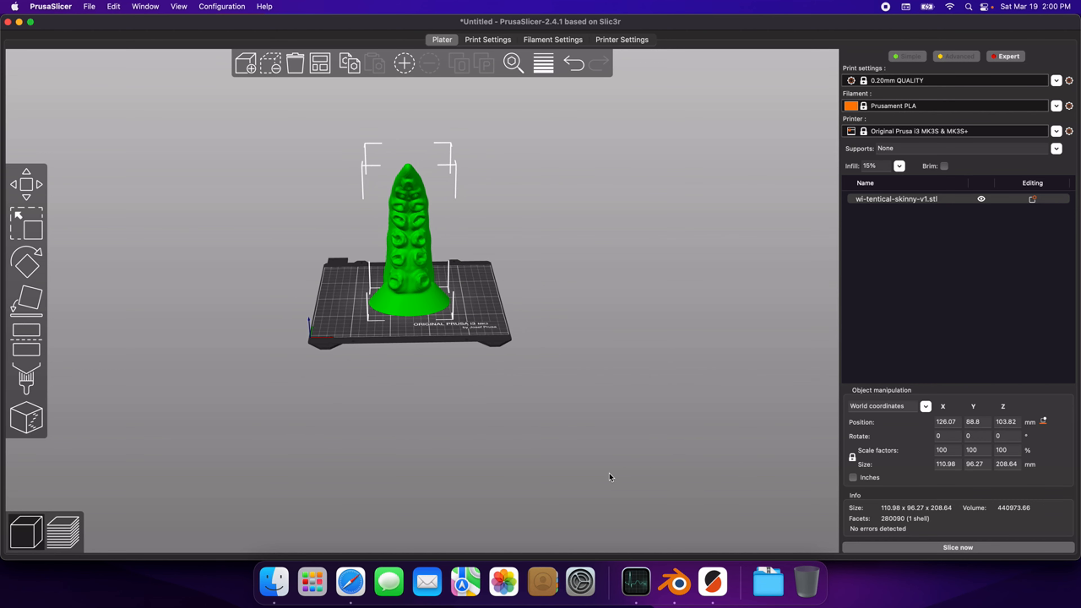
Step: Slice the full-size tentacle for the Original Prusa i3 MK3S with the 0.20mm QUALITY preset
scroll(457, 470, up, 2)
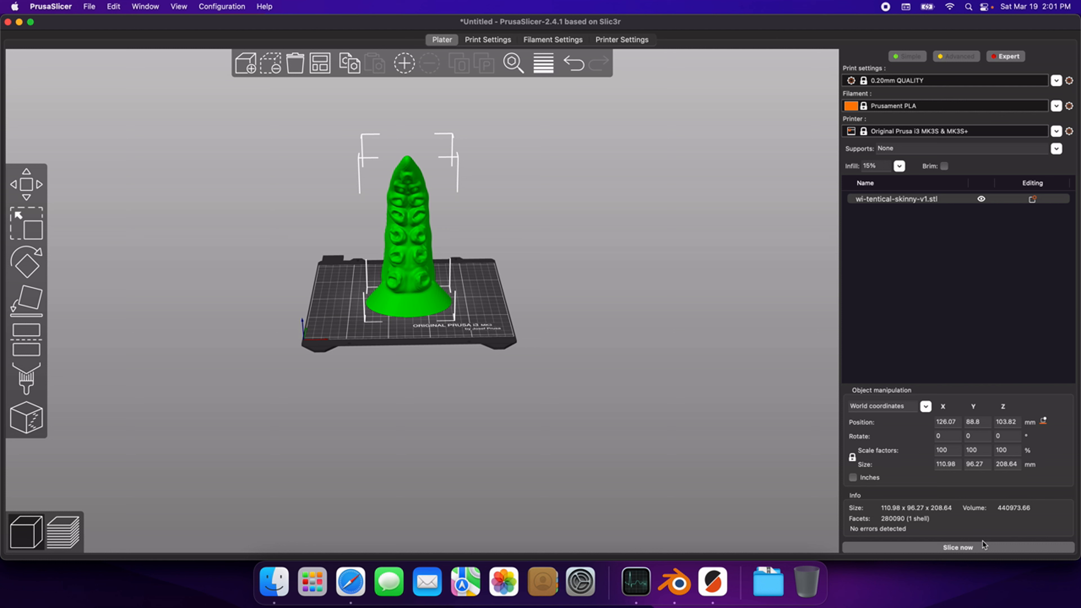
click(984, 549)
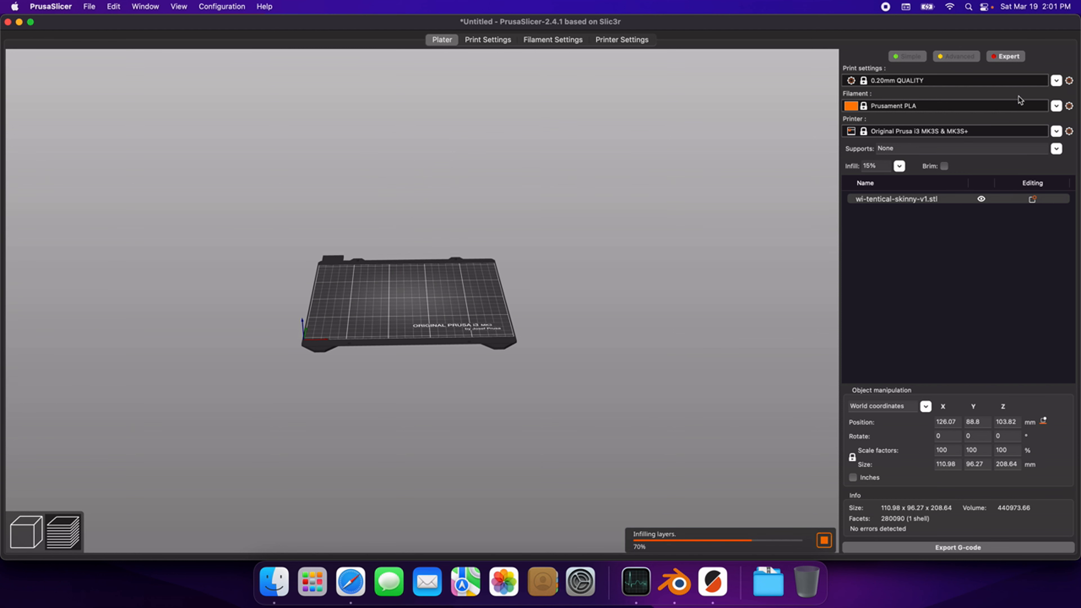
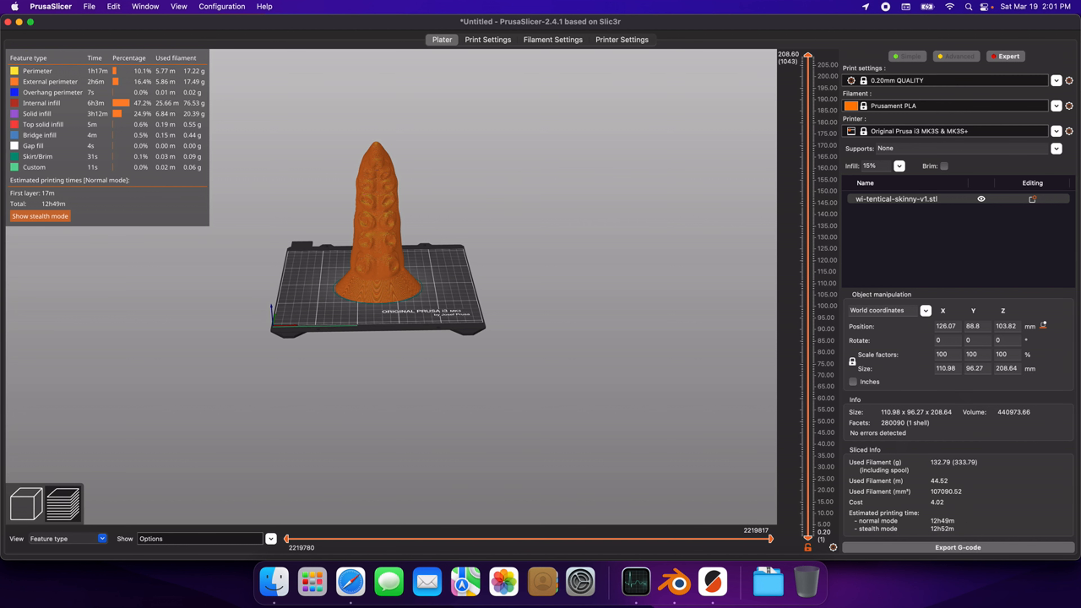
Step: Look through the print settings and the Prusament PLA filament pages, including Advanced, Custom G-code, Notes and Dependencies
click(506, 39)
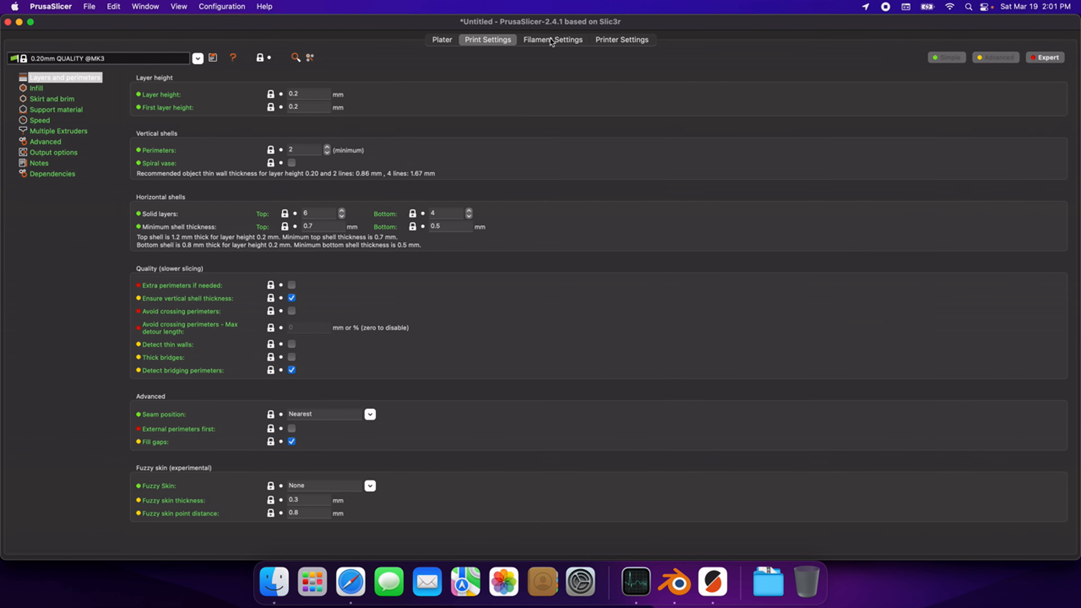
click(551, 40)
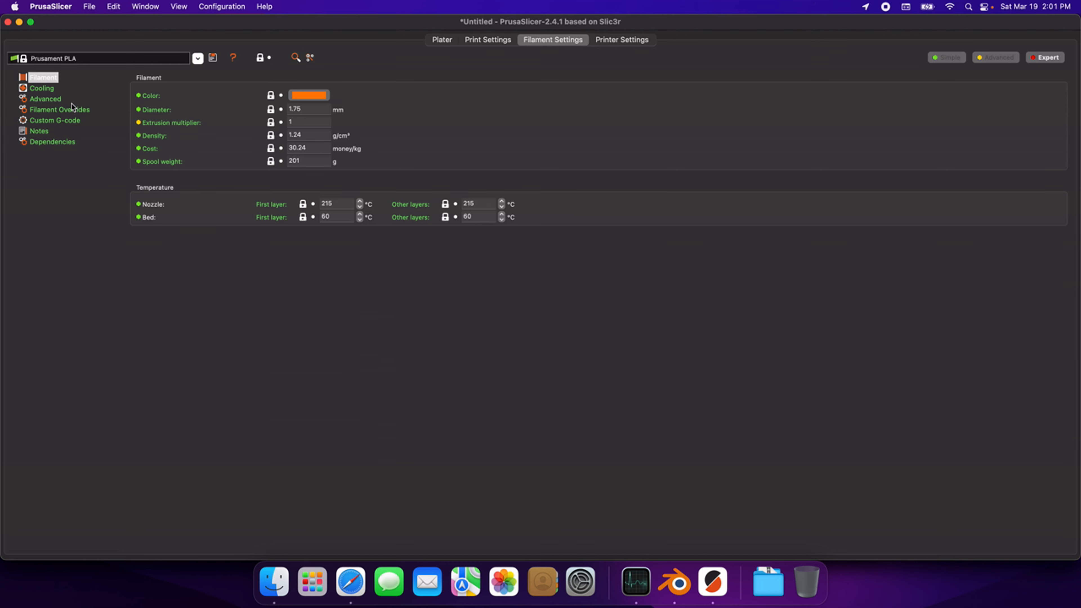
click(55, 100)
click(58, 107)
click(55, 101)
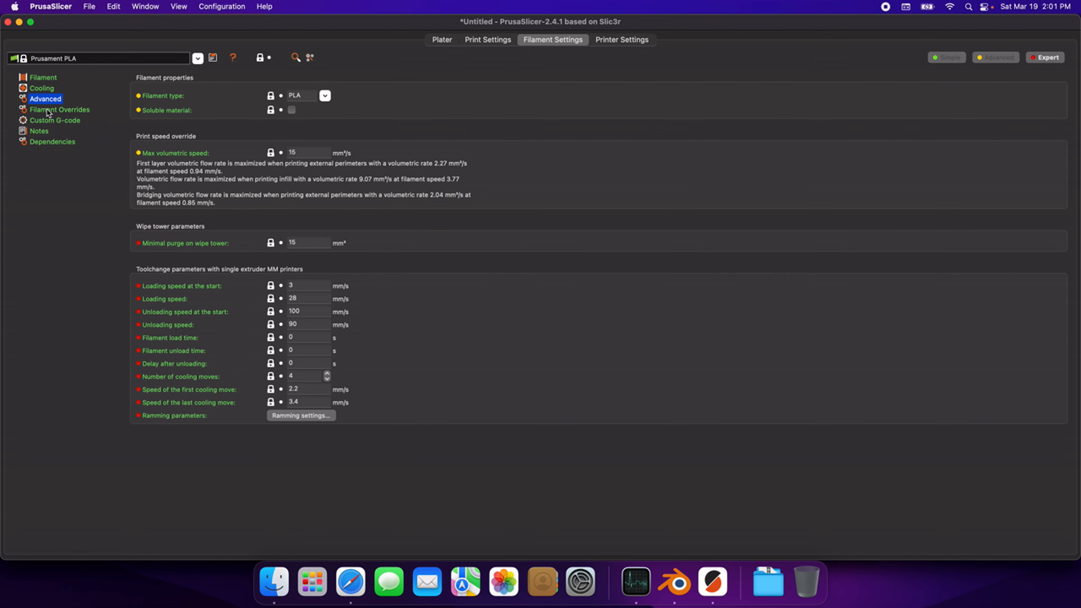
click(47, 121)
click(42, 132)
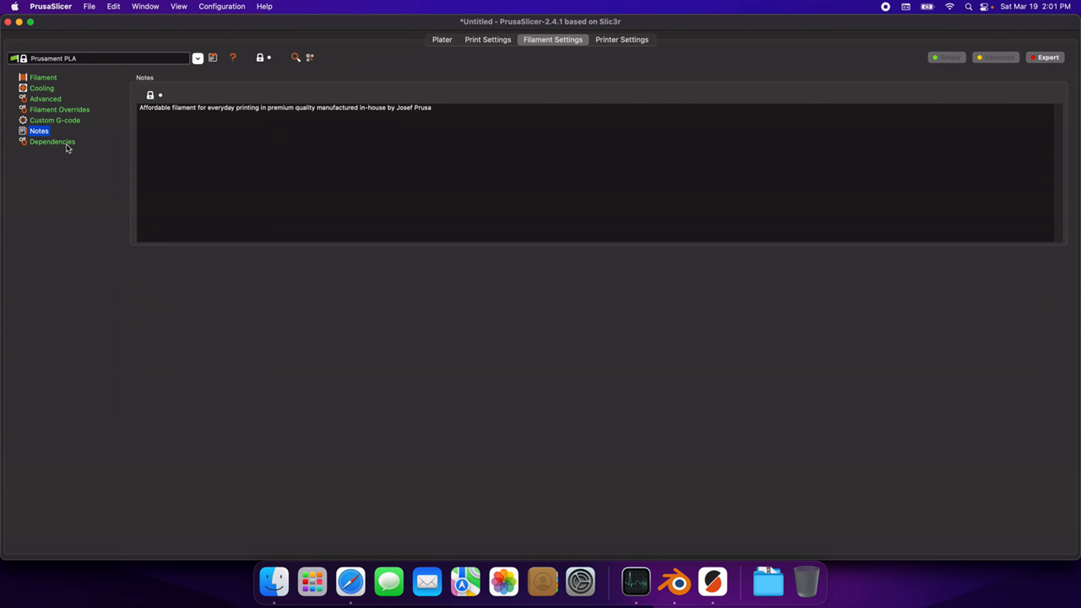
click(61, 142)
click(55, 80)
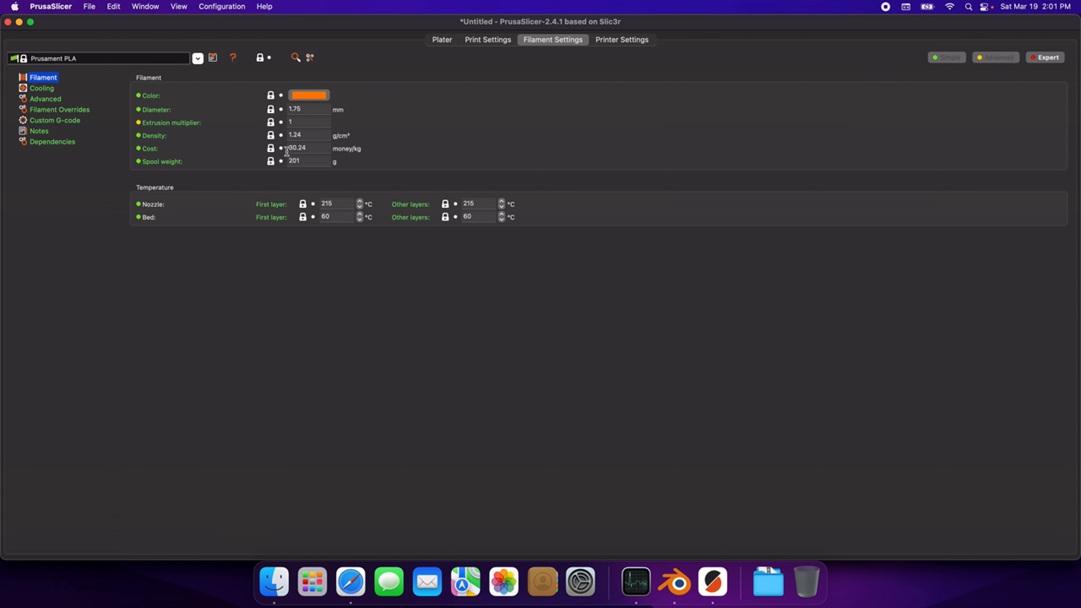
Step: Set the Prusament PLA filament cost to 9 money/kg and return to the plater
click(305, 148)
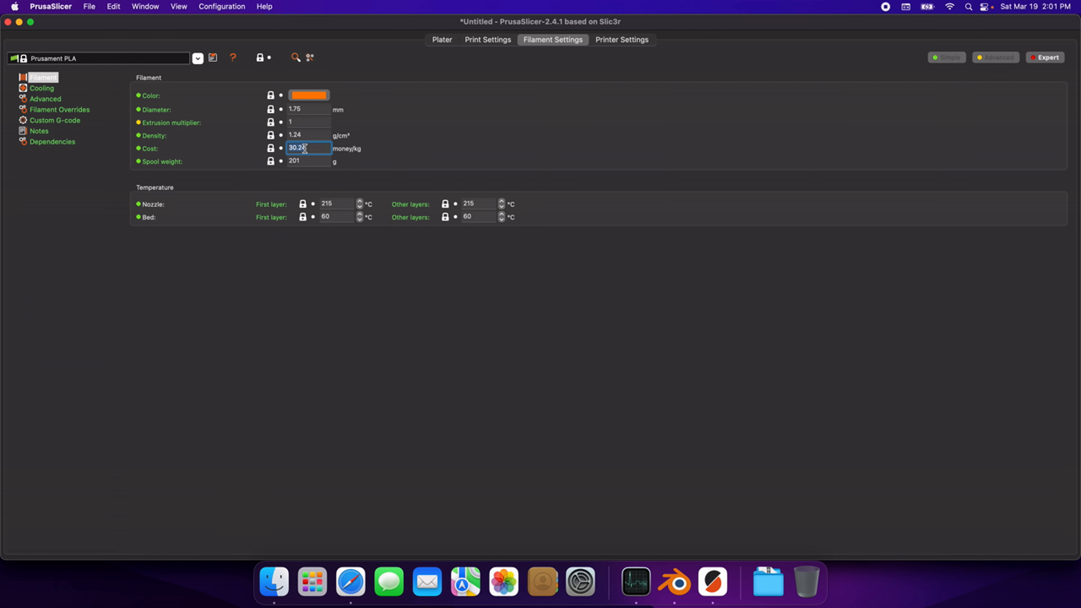
text(9)
key(Return)
click(328, 326)
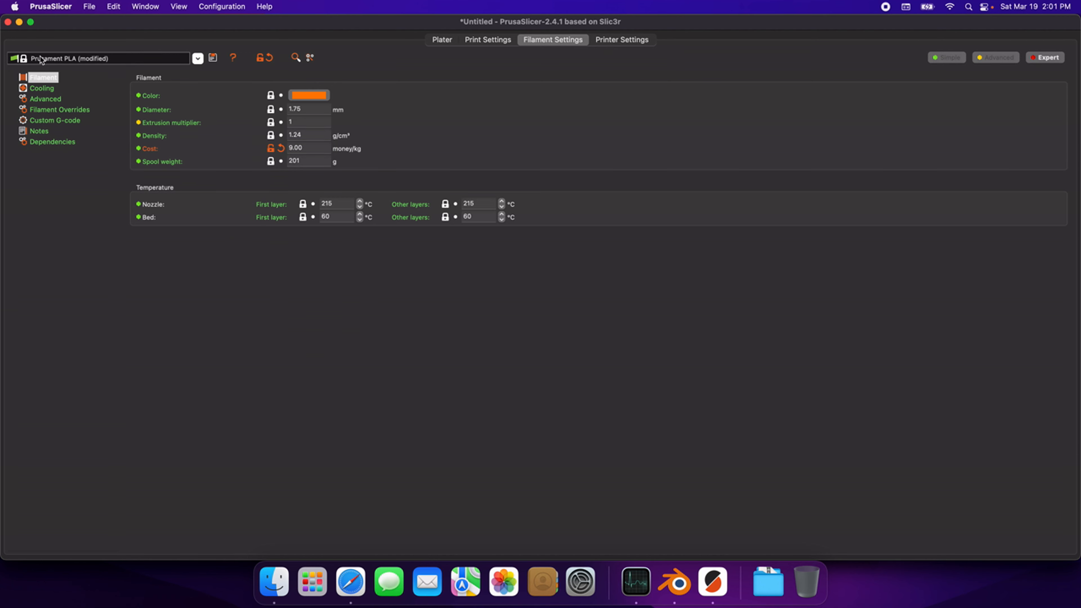
click(442, 40)
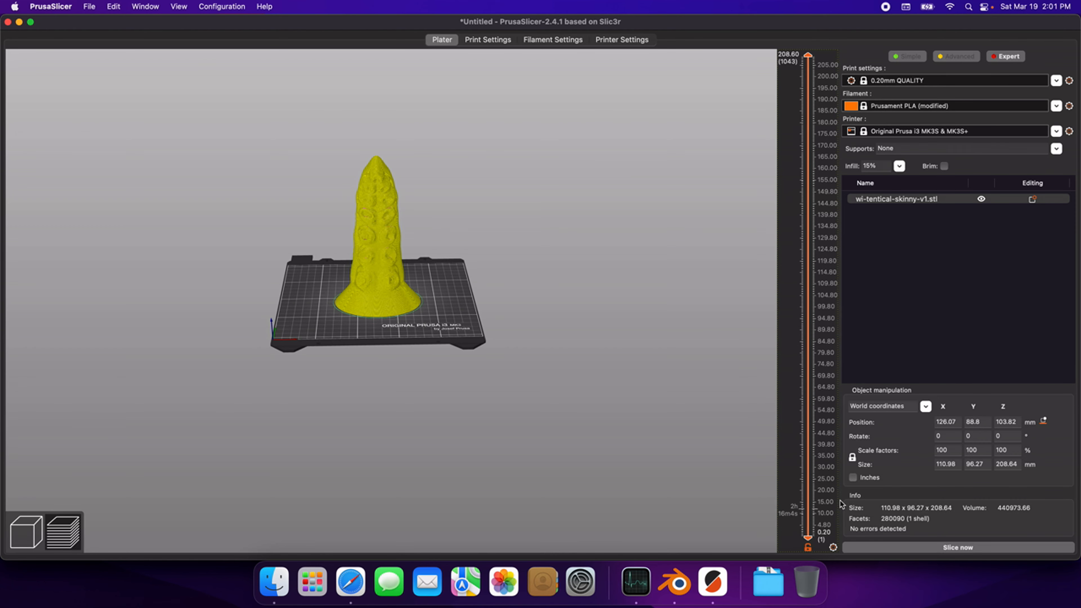
Step: Reslice the tentacle and export its G-code to the Documents folder under the suggested file name
click(932, 544)
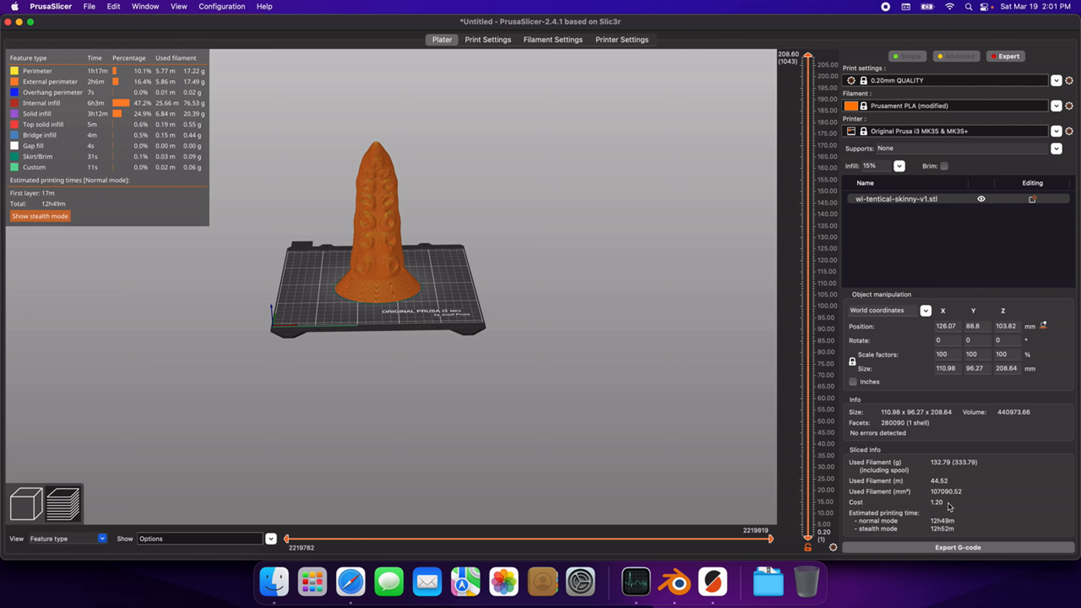
click(930, 551)
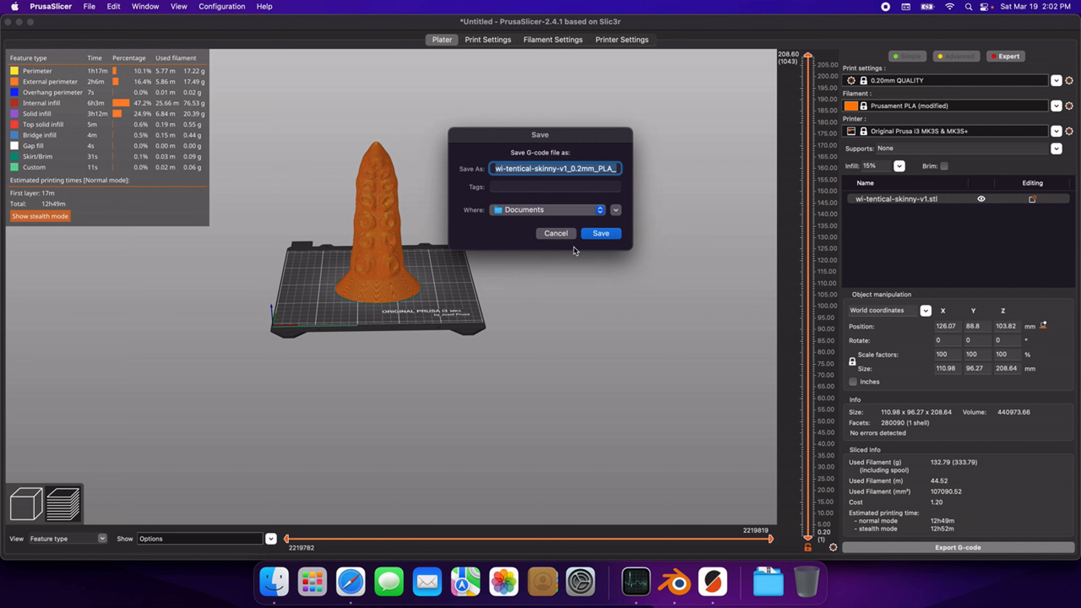
click(596, 233)
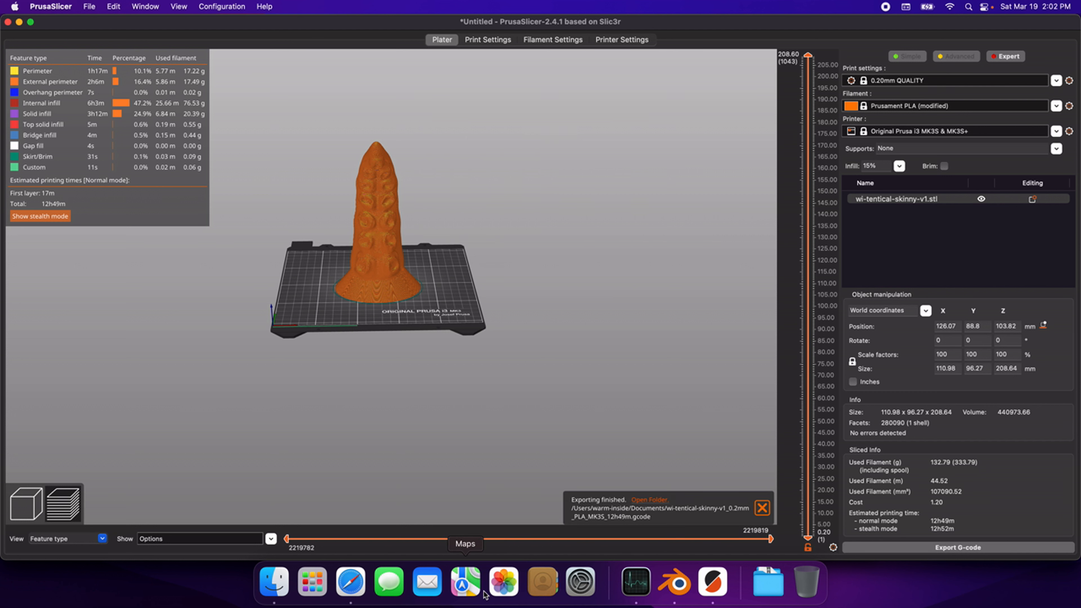
Step: Switch to Safari and try to load the page at 192.168.1.127, then go back to PrusaSlicer
click(351, 590)
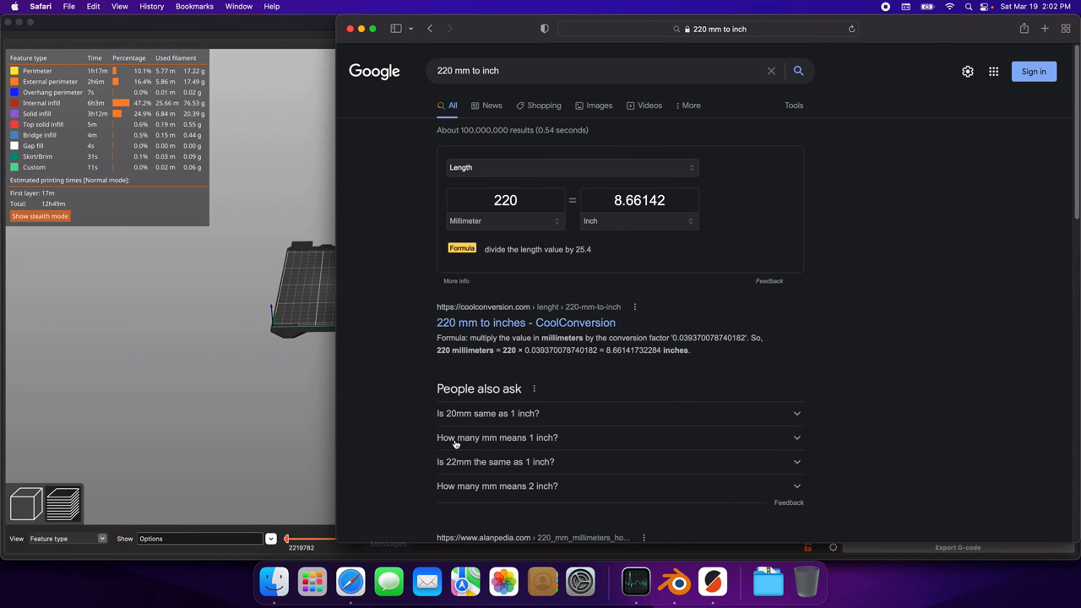
click(720, 28)
text(192)
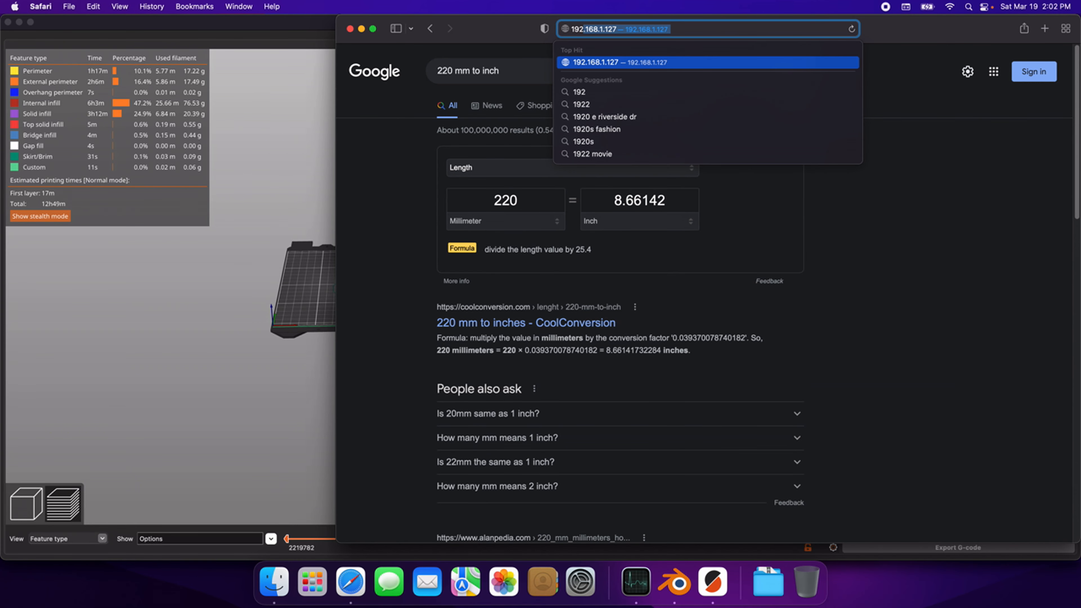
key(Return)
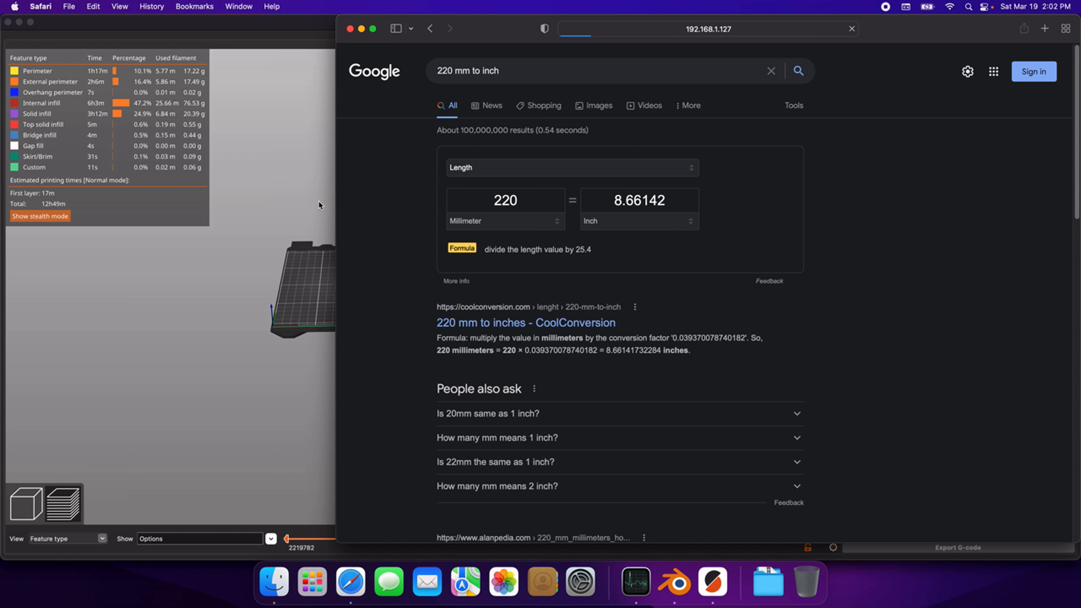
click(299, 175)
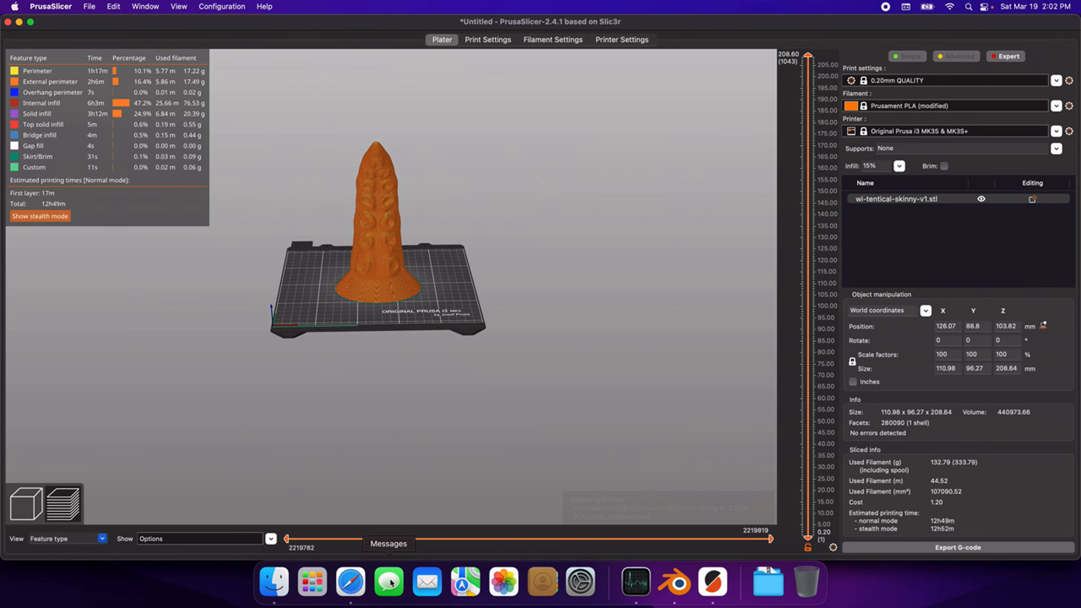
Step: Switch to Safari and open the printer's OctoPrint page at octopi2.local
click(351, 587)
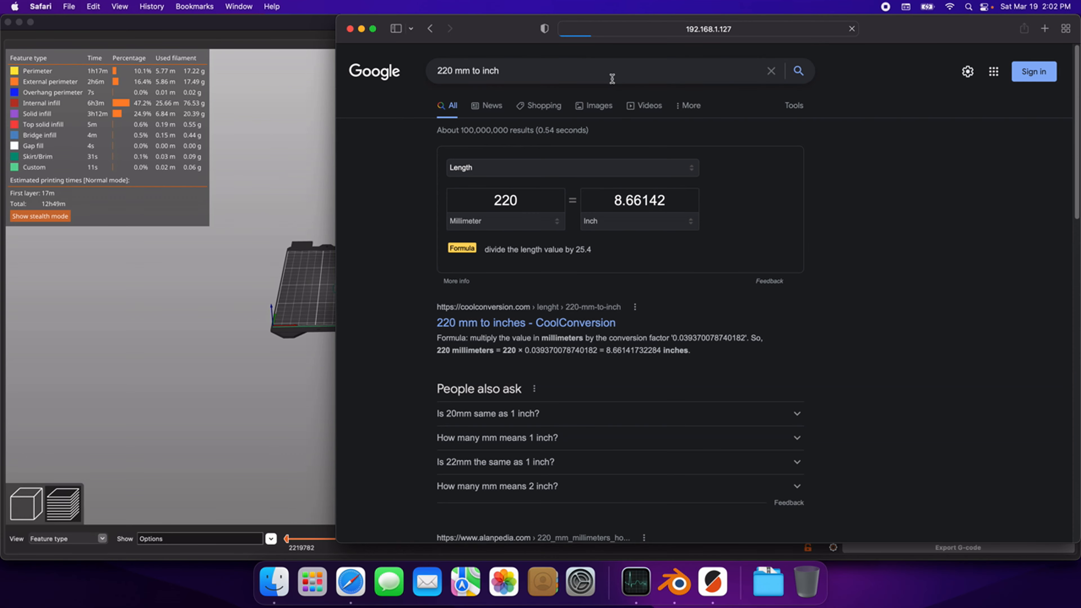
click(674, 34)
text(ct)
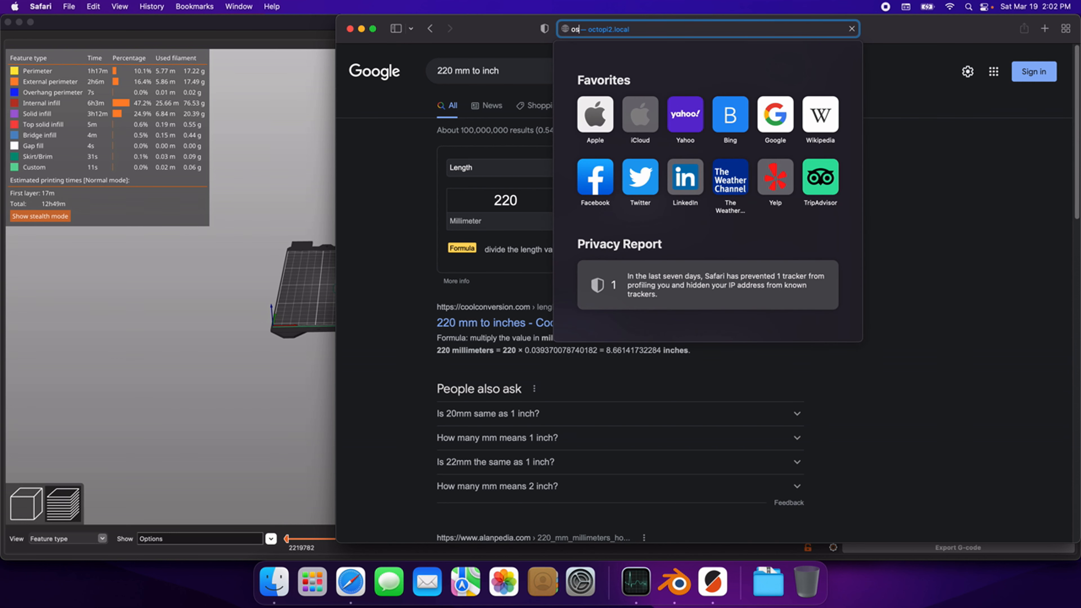
key(BackSpace)
key(BackSpace)
text(oct)
key(Return)
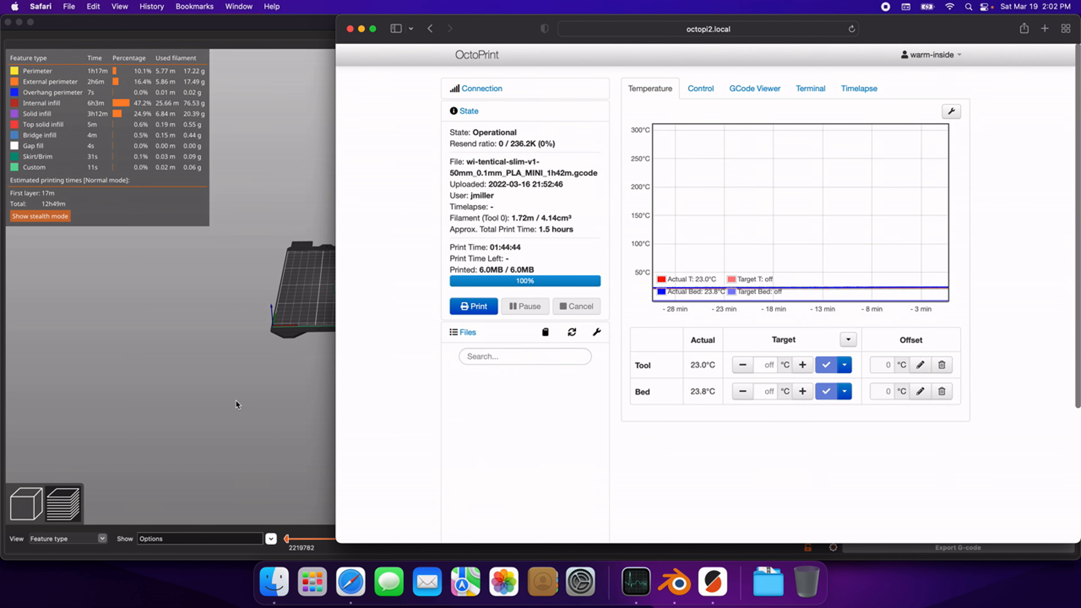
Step: Return to PrusaSlicer, start adding a physical printer with OctoPrint as the host type, and cancel the setup
click(236, 403)
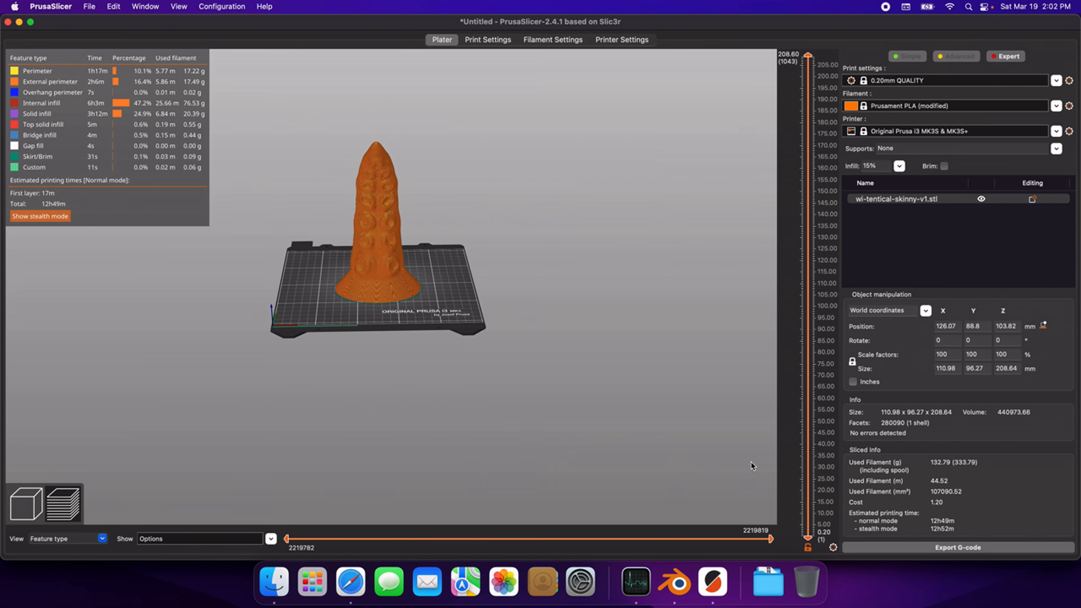
click(1057, 132)
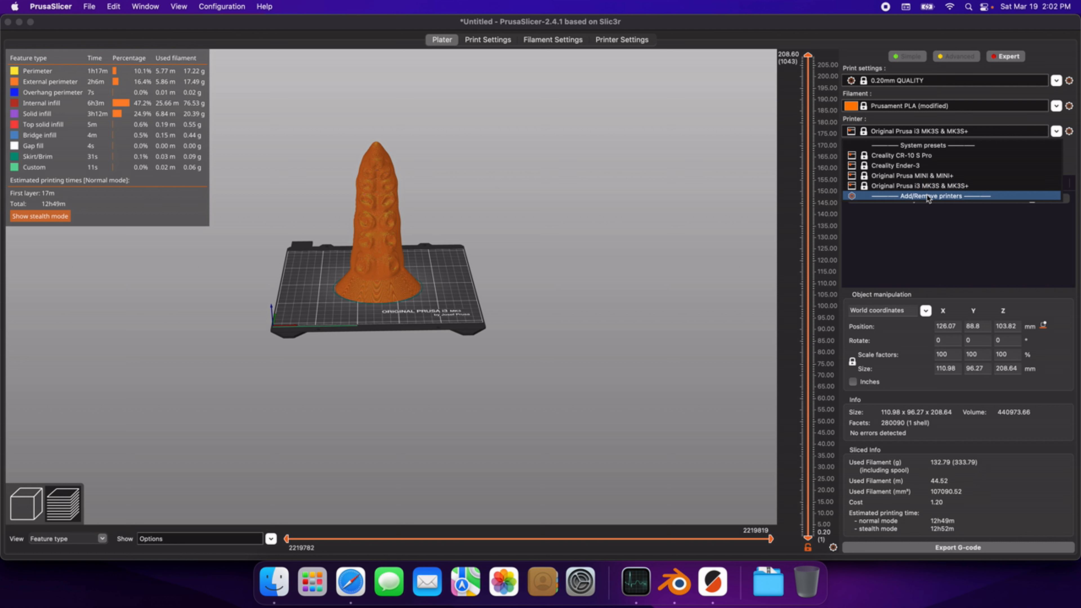
click(900, 200)
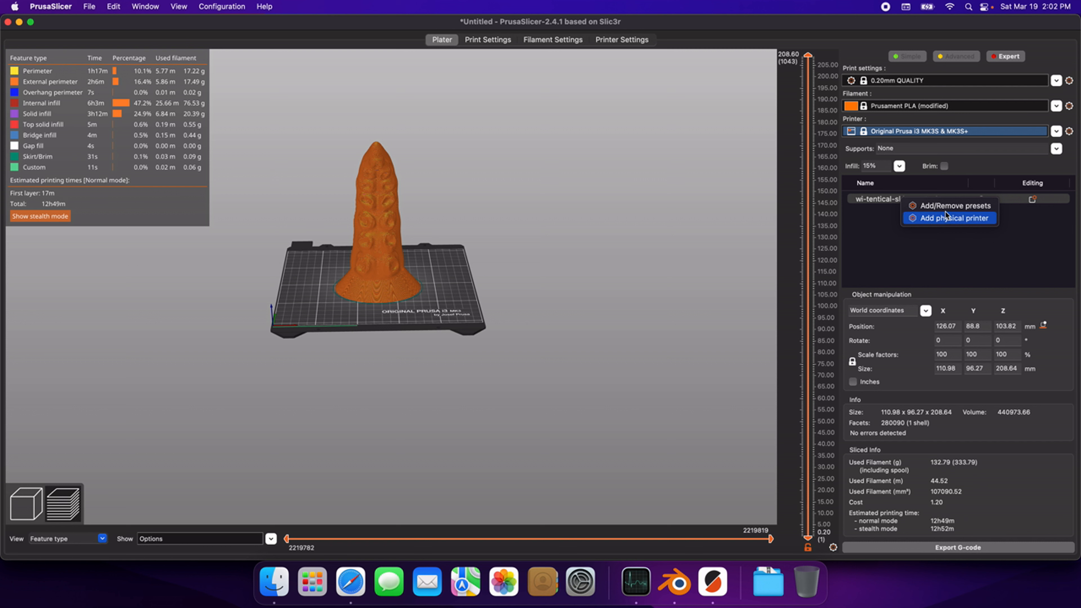
click(944, 219)
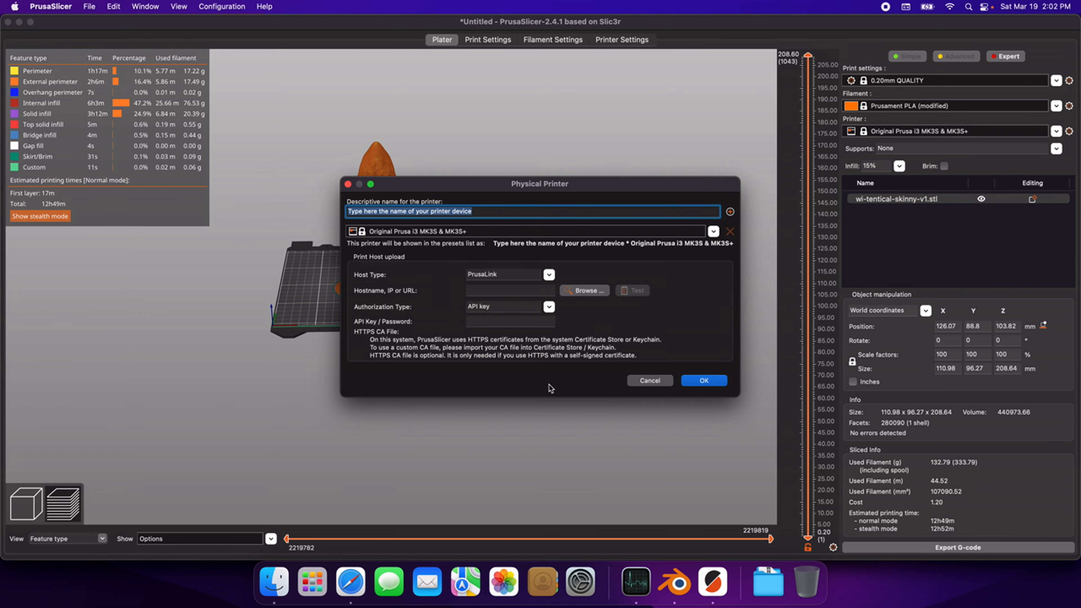
click(549, 275)
click(520, 295)
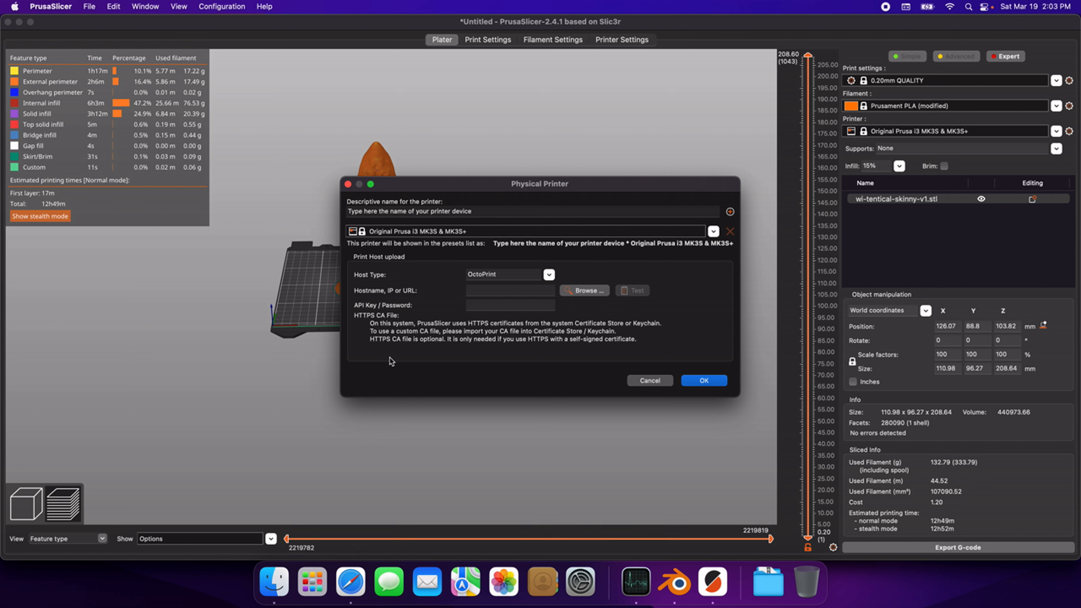
click(659, 380)
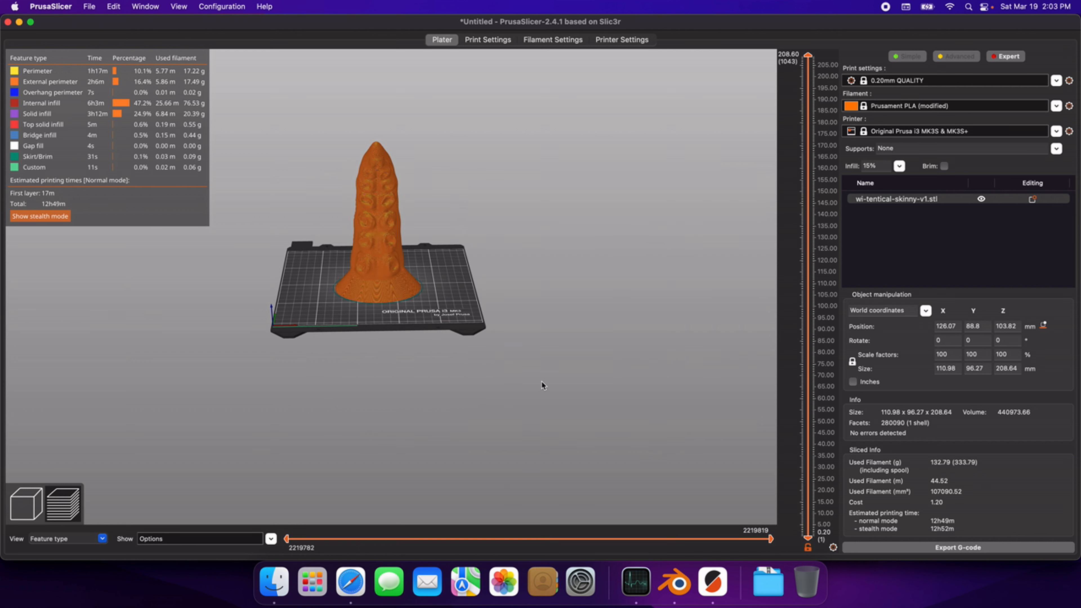
Step: Change the printer to Original Prusa MINI & MINI+ and the print settings to 0.25mm DRAFT
click(1056, 132)
click(959, 169)
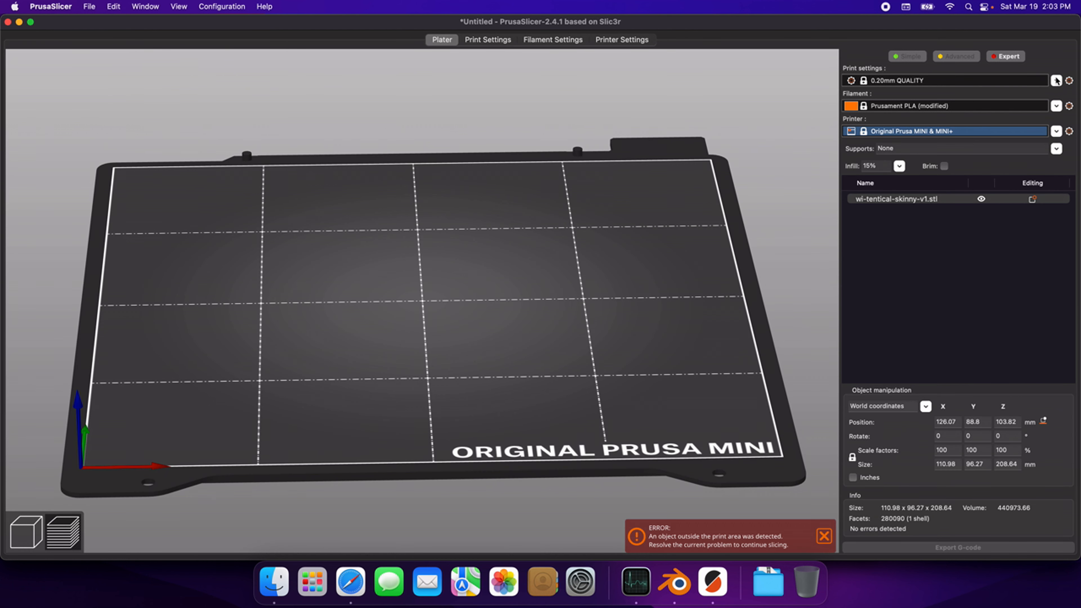
click(1056, 81)
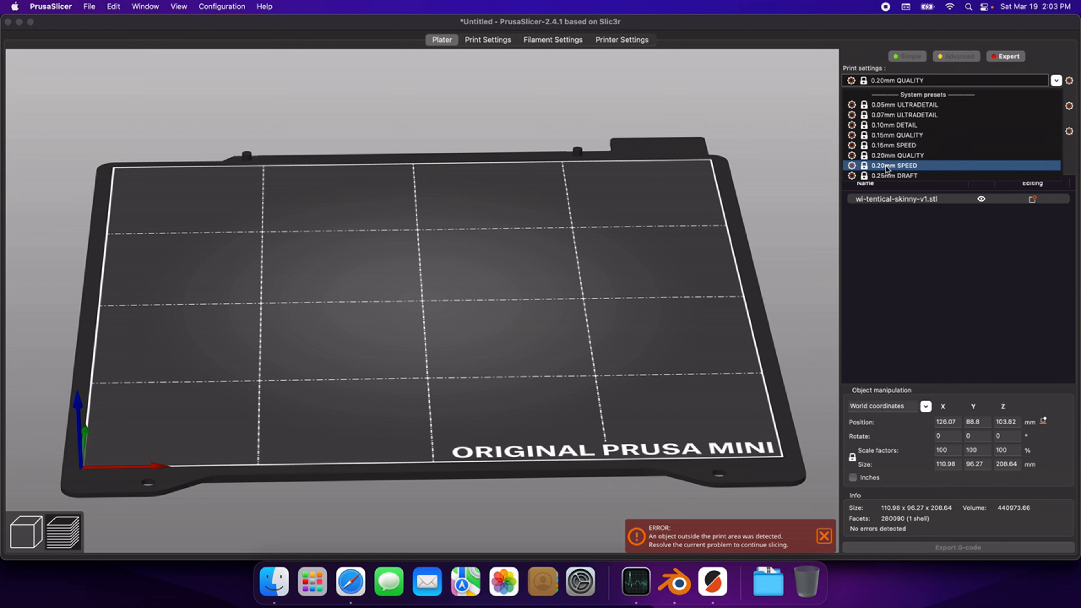
click(901, 177)
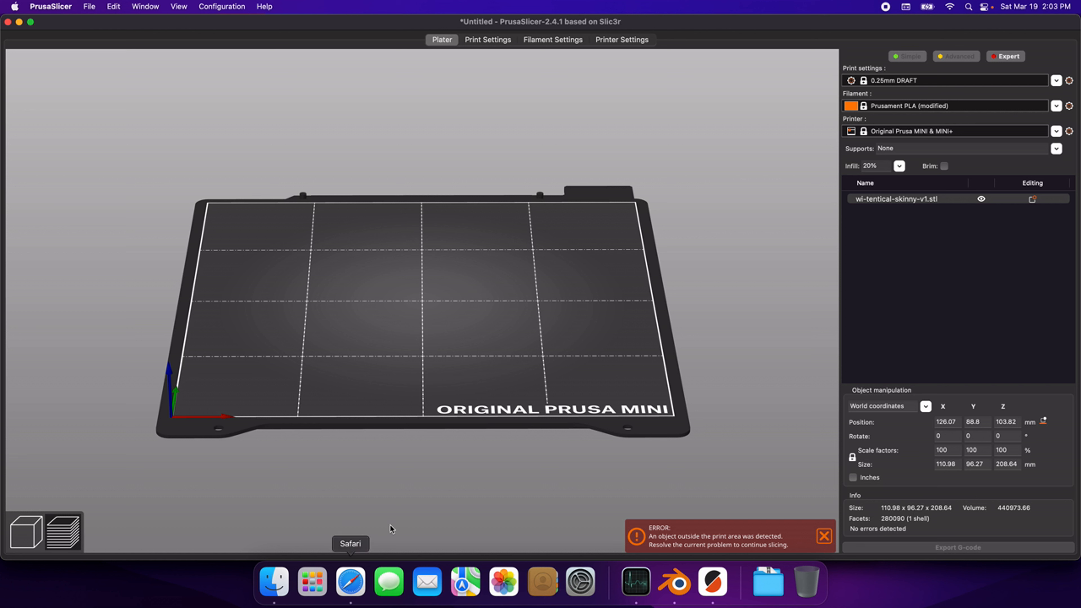
Step: Return to the 3D editor view and scale the tentacle proportionally to a height of 50 mm
click(40, 528)
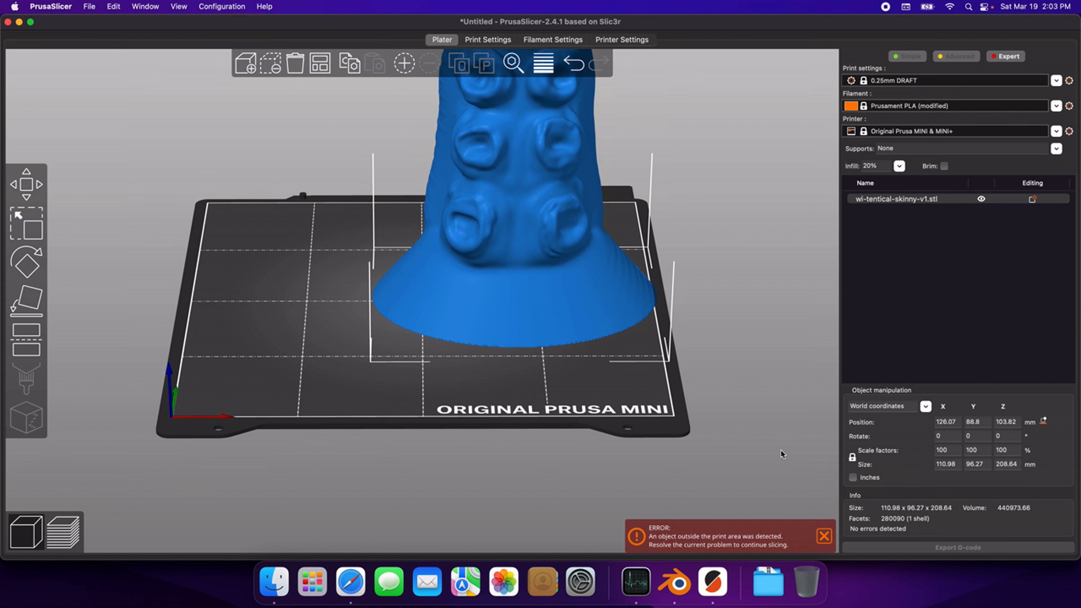
click(1006, 467)
double_click(1007, 468)
text(50)
key(Return)
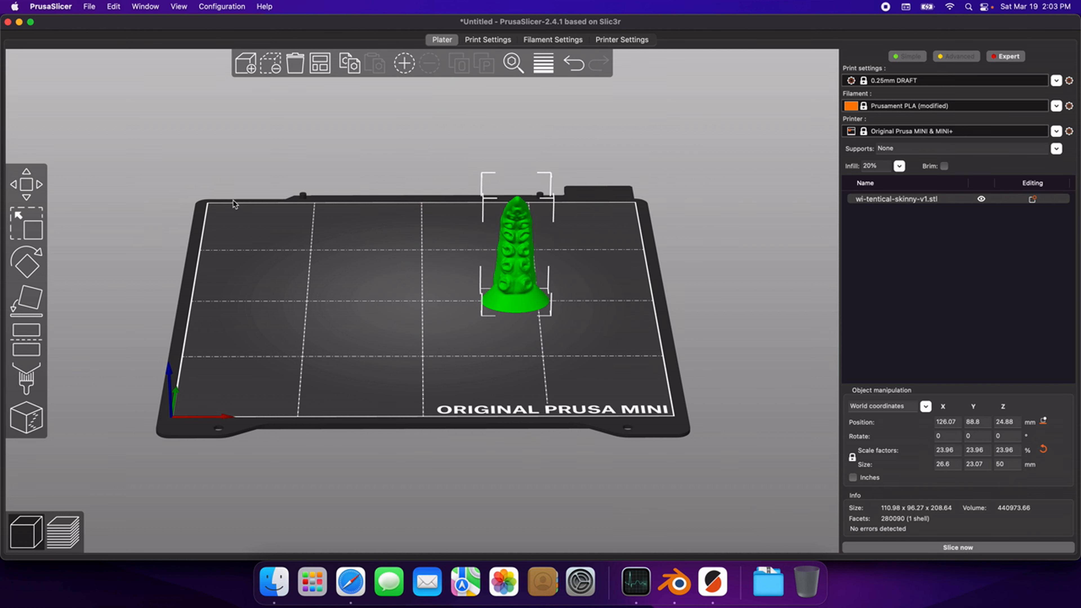
Step: Restore the tentacle after deleting it by mistake and arrange it at the centre of the print bed
click(306, 66)
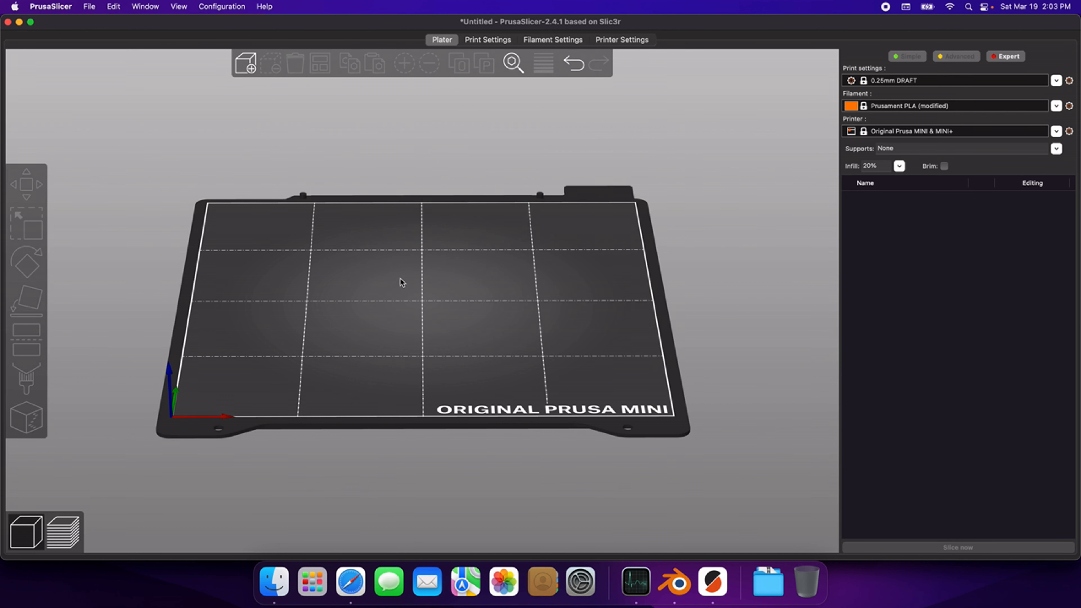
key(super+z)
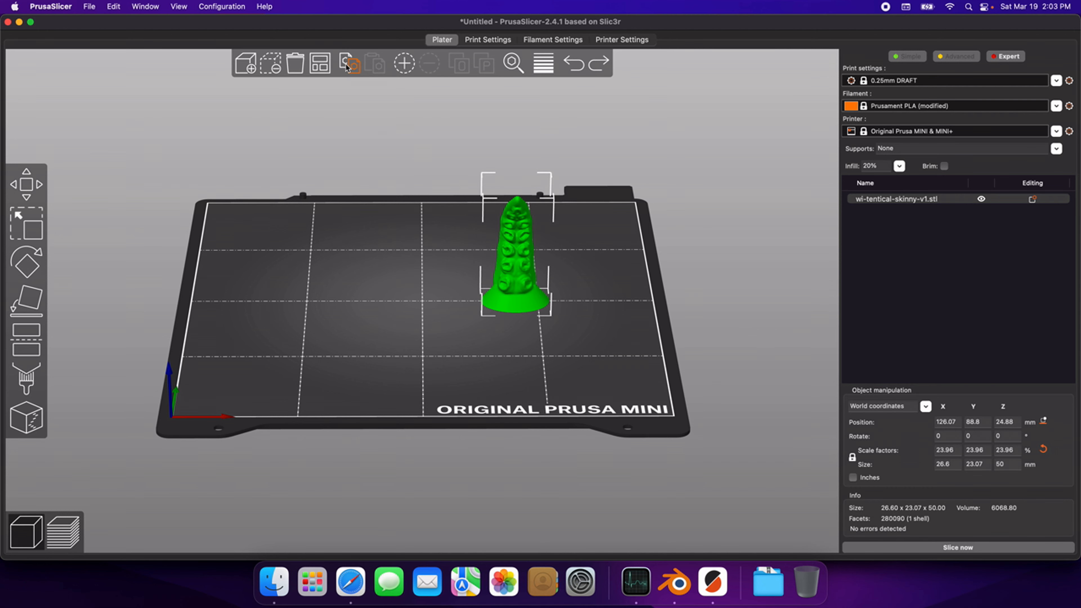
click(320, 64)
drag(657, 342, 659, 344)
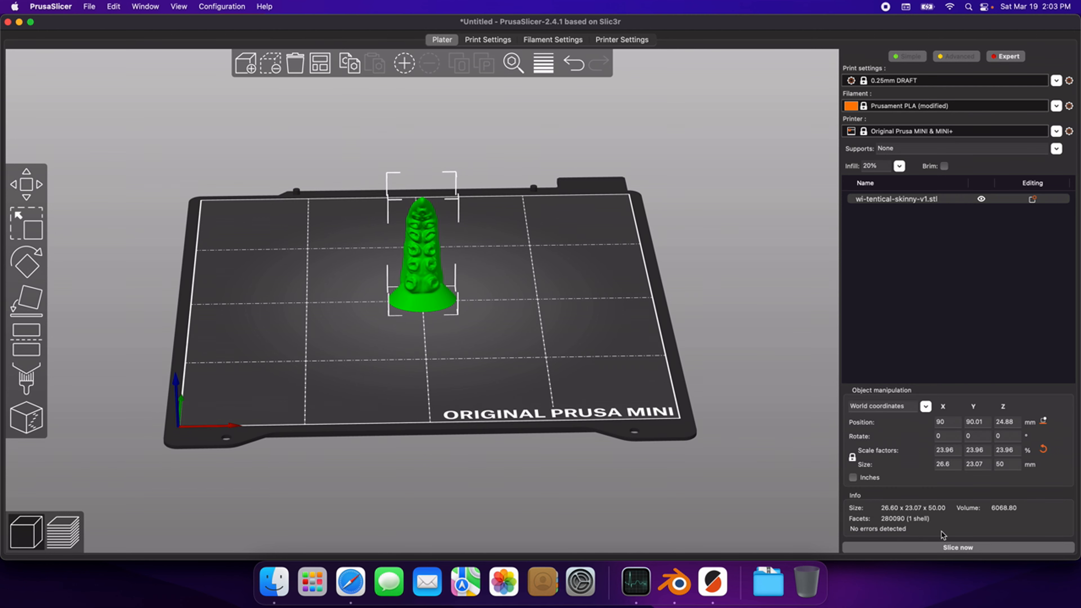
Step: Slice the tentacle without supports, and slice it again with supports set to Support on build plate only
click(955, 550)
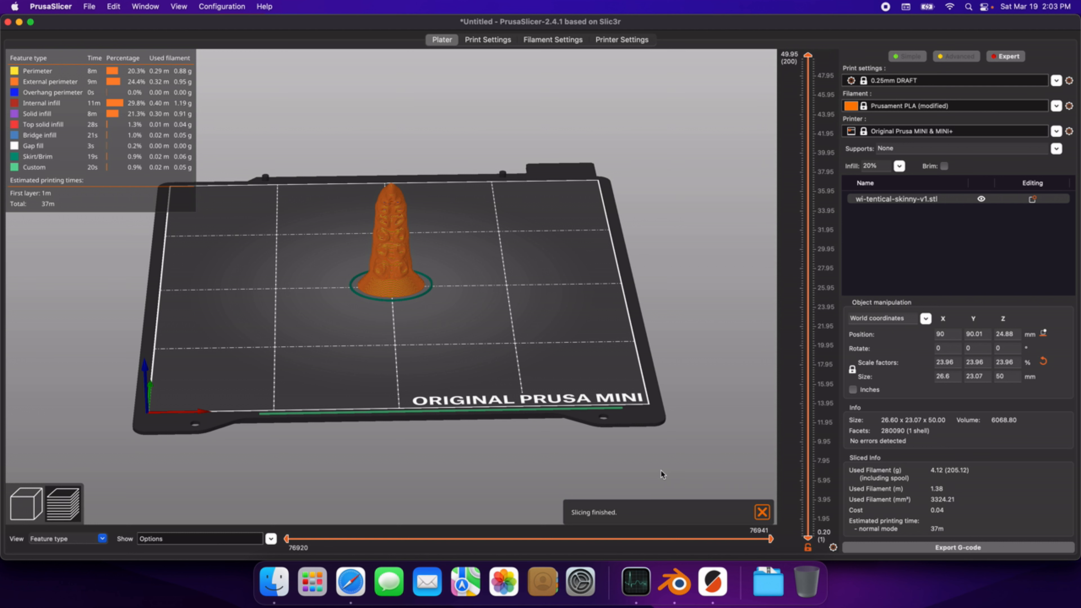
mouse_move(480, 445)
mouse_down()
mouse_move(513, 437)
mouse_move(472, 438)
mouse_up()
click(1057, 149)
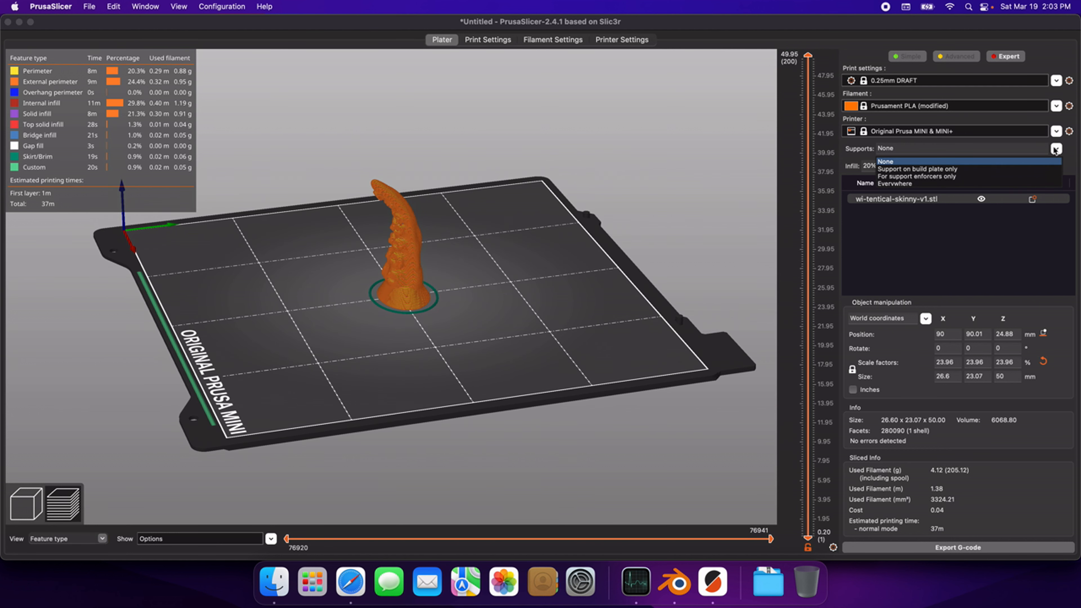
click(945, 169)
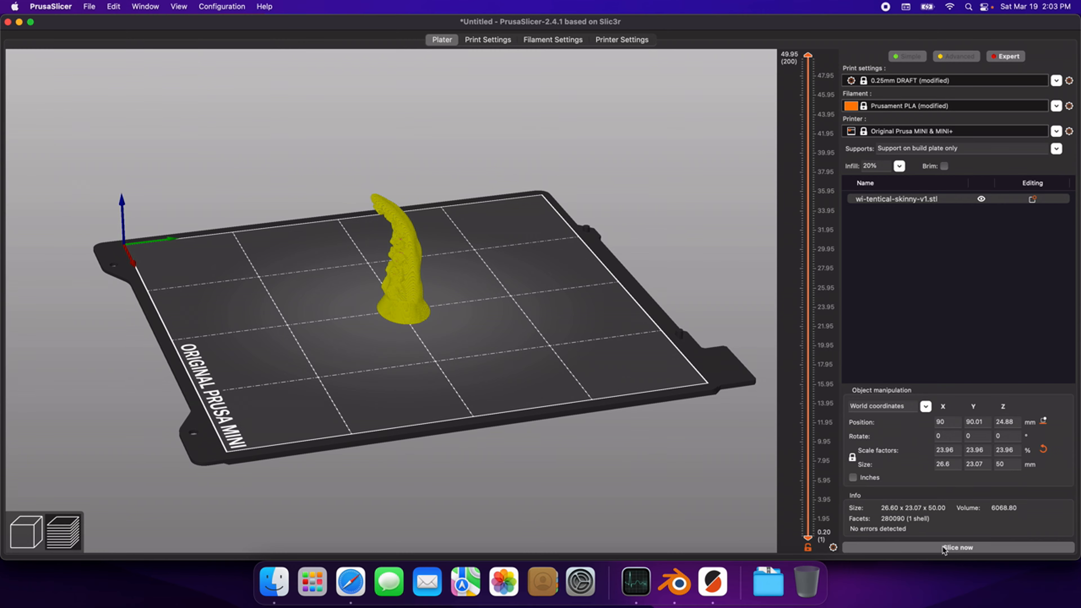
click(941, 549)
drag(575, 419, 559, 380)
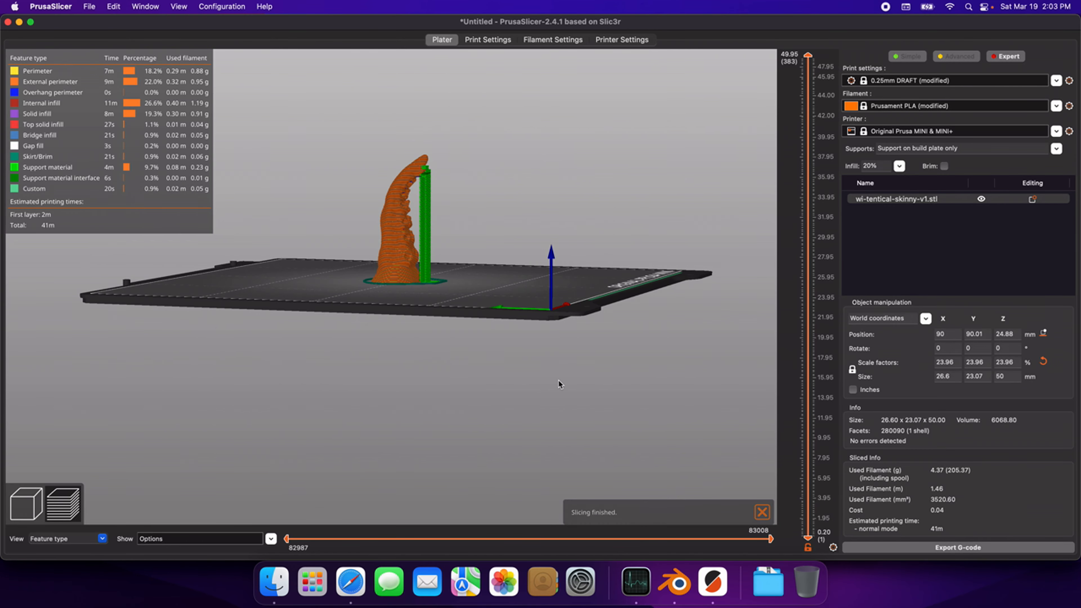
scroll(535, 366, up, 2)
mouse_move(470, 303)
mouse_down()
mouse_move(495, 302)
mouse_move(478, 297)
mouse_up()
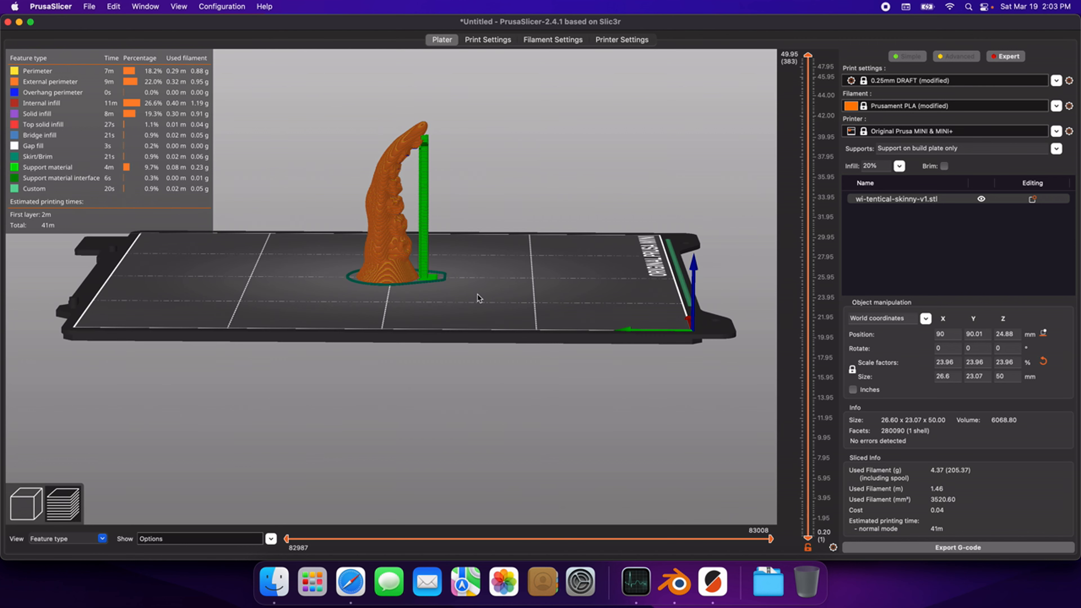
Step: Set supports to Everywhere, slice the tentacle and inspect the generated supports from several angles
click(1057, 149)
click(953, 184)
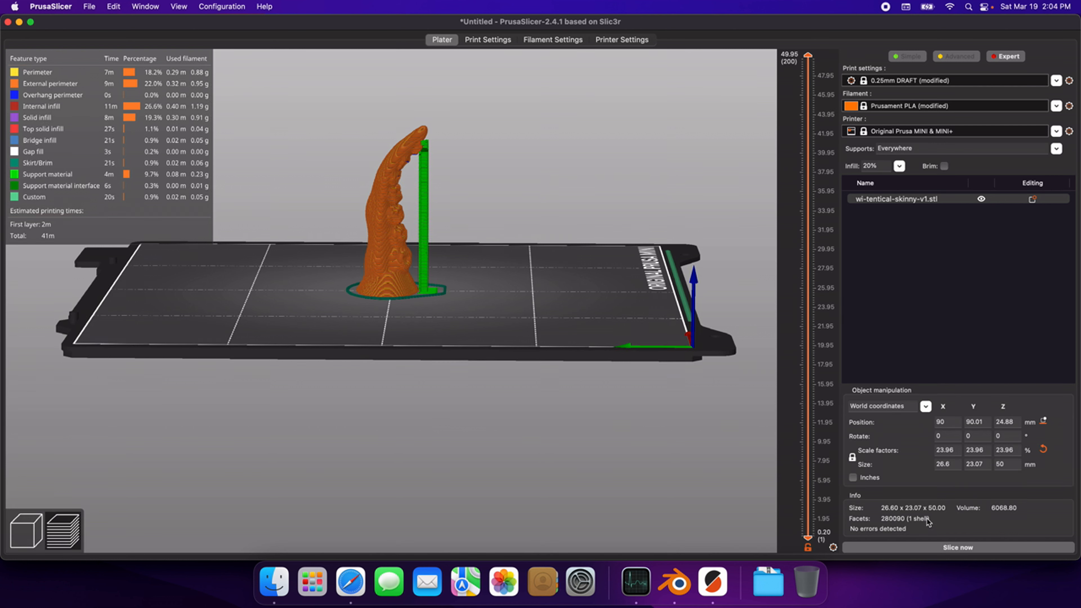
click(942, 548)
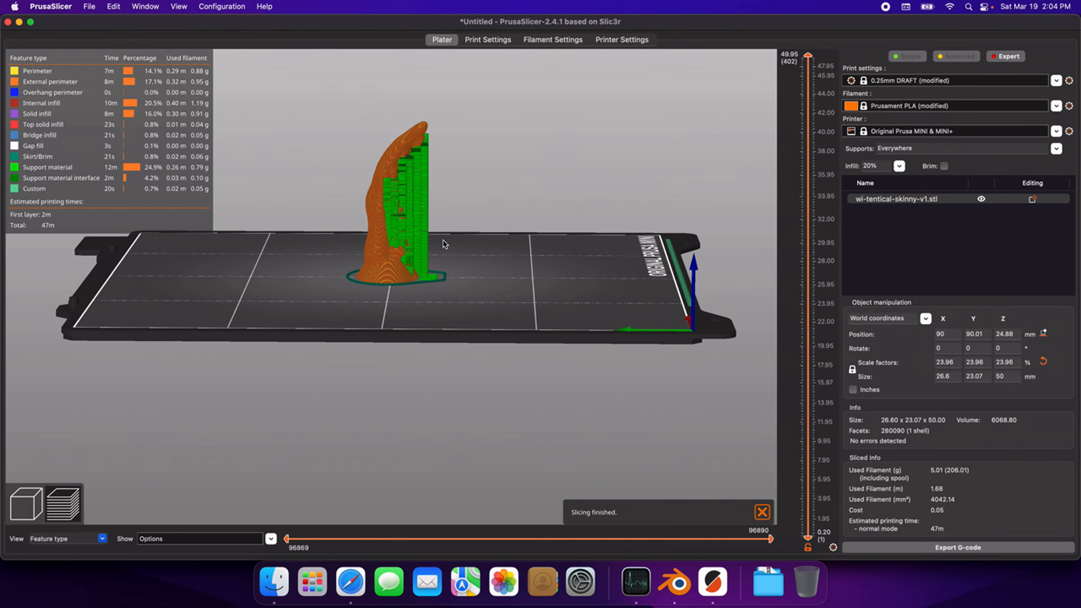
drag(456, 255, 496, 265)
drag(411, 199, 419, 208)
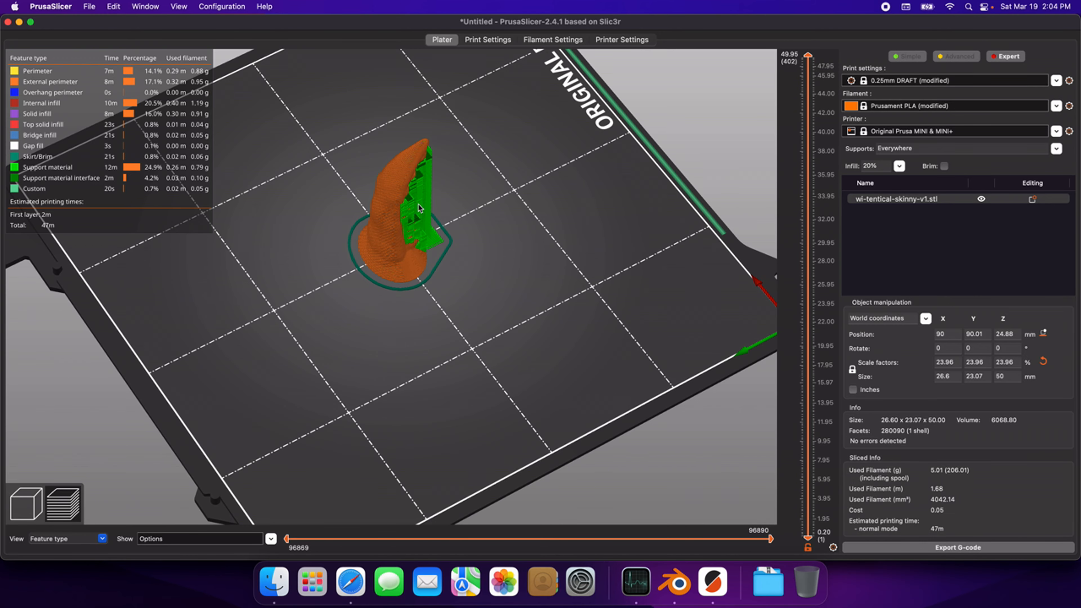
mouse_move(512, 256)
mouse_down()
mouse_move(485, 244)
mouse_move(503, 234)
mouse_move(502, 248)
mouse_up()
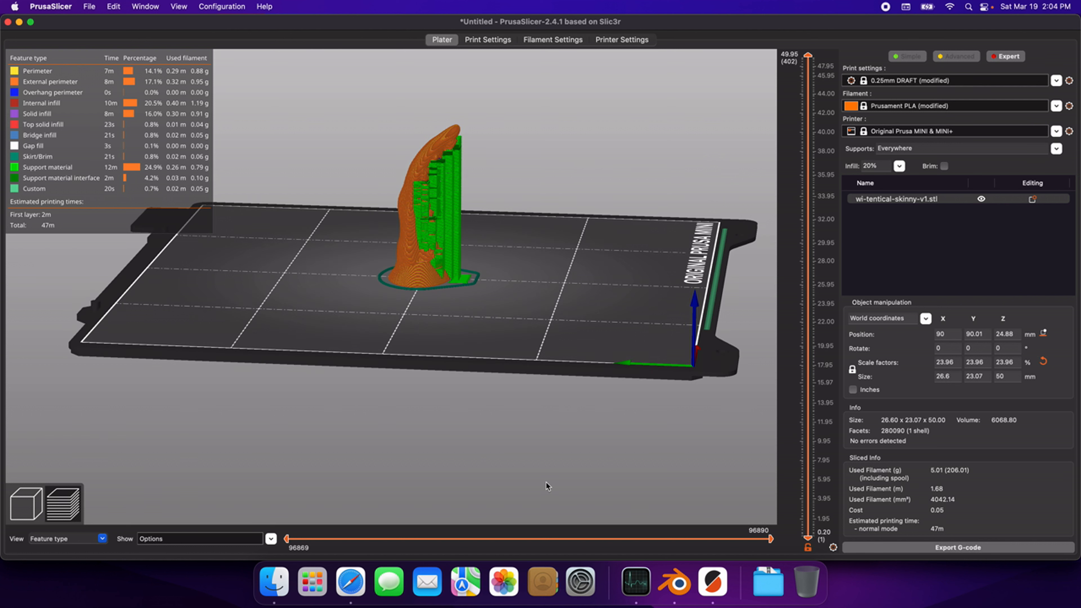
Step: Add a box-shaped support blocker to the tentacle
right_click(897, 206)
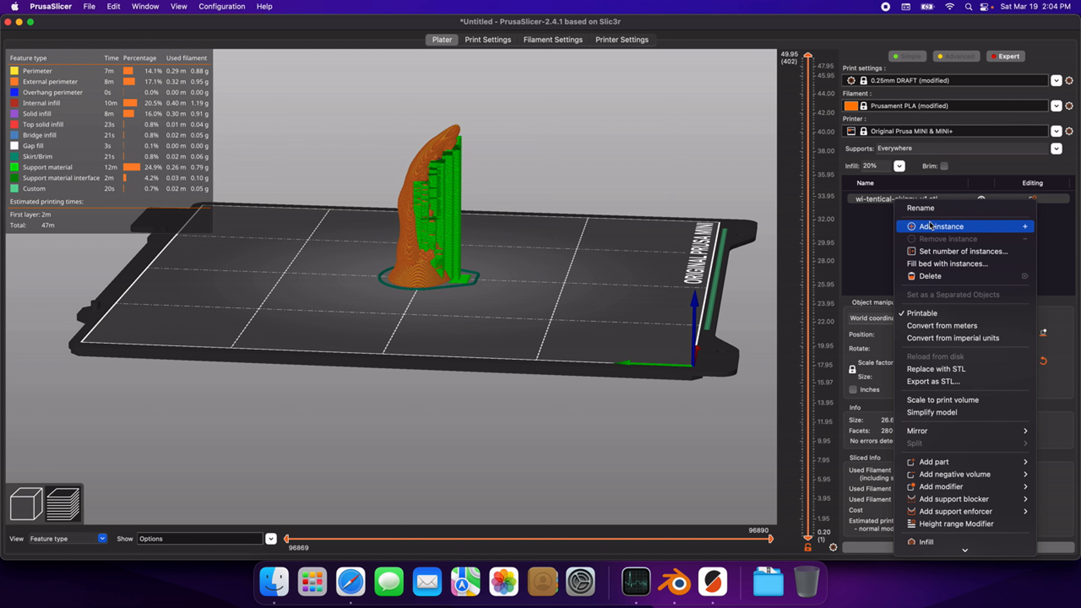
mouse_move(960, 482)
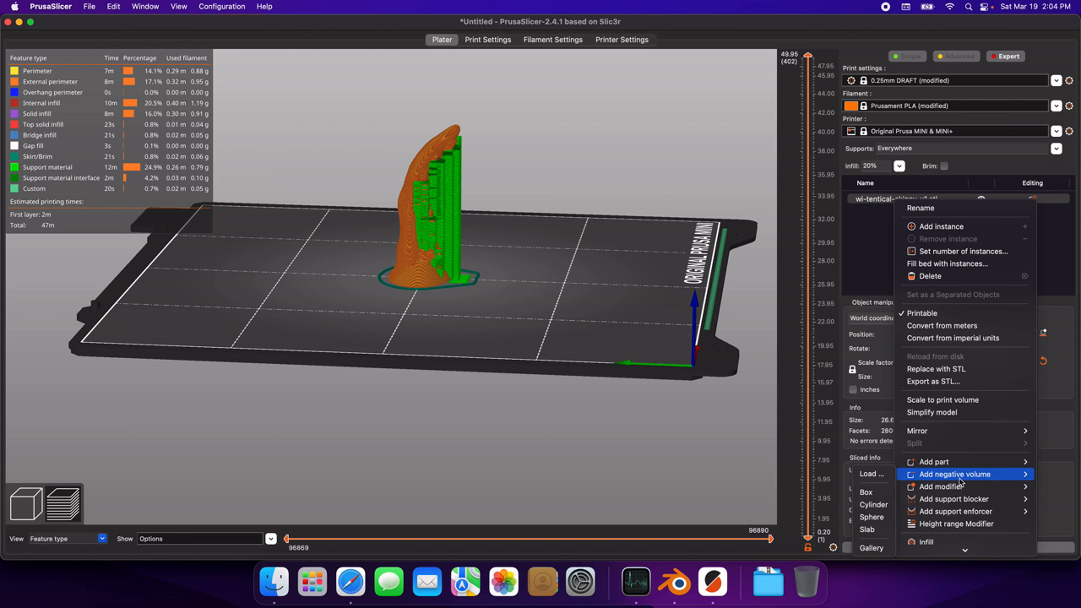
mouse_move(915, 502)
click(867, 493)
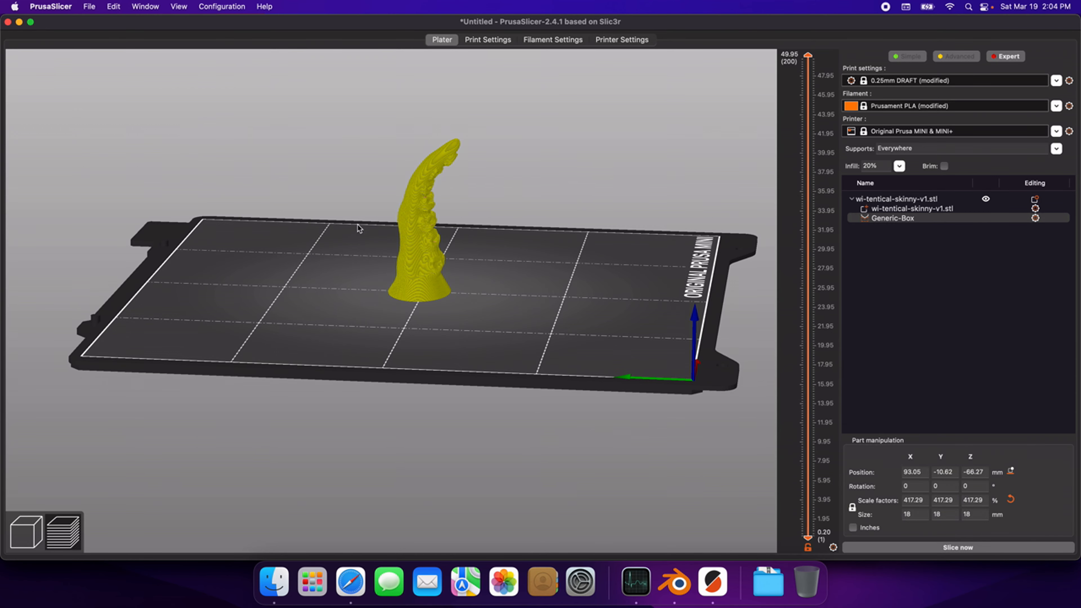
drag(351, 253, 432, 283)
click(885, 219)
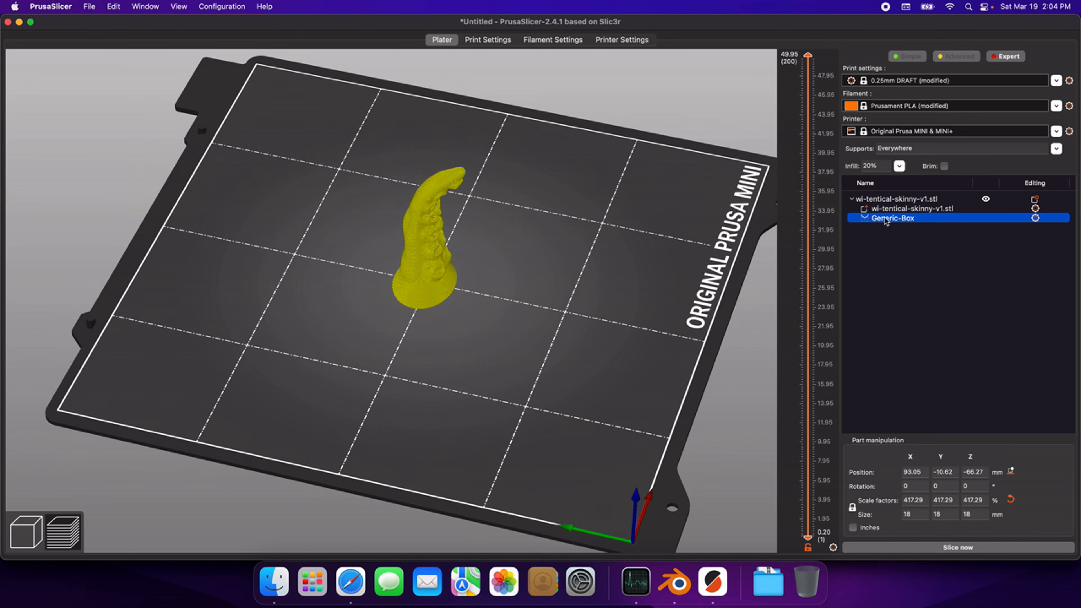
right_click(886, 219)
key(Escape)
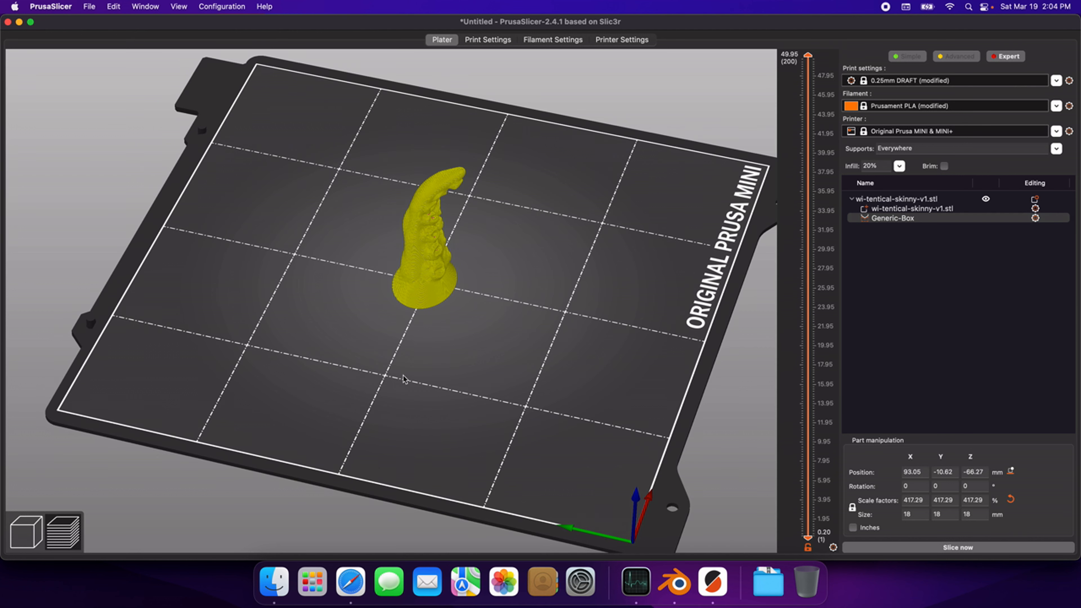
Step: Return to the 3D editor view, move the support blocker onto the tentacle and raise it to a Z position of about 39 mm
click(25, 531)
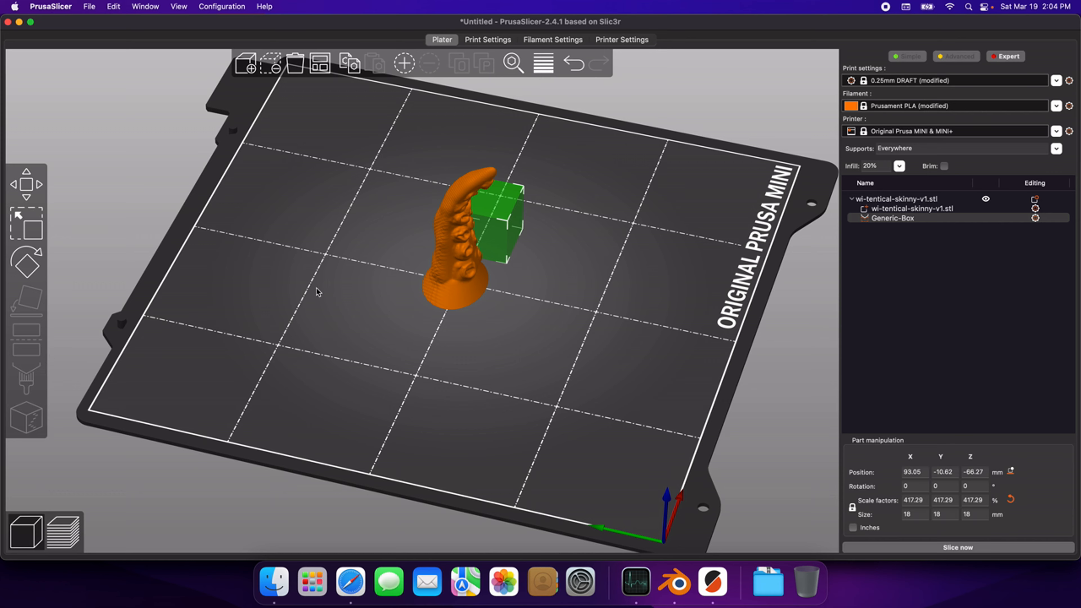
mouse_move(470, 412)
mouse_down()
mouse_move(460, 405)
mouse_move(488, 405)
mouse_move(475, 403)
mouse_up()
drag(487, 249, 455, 267)
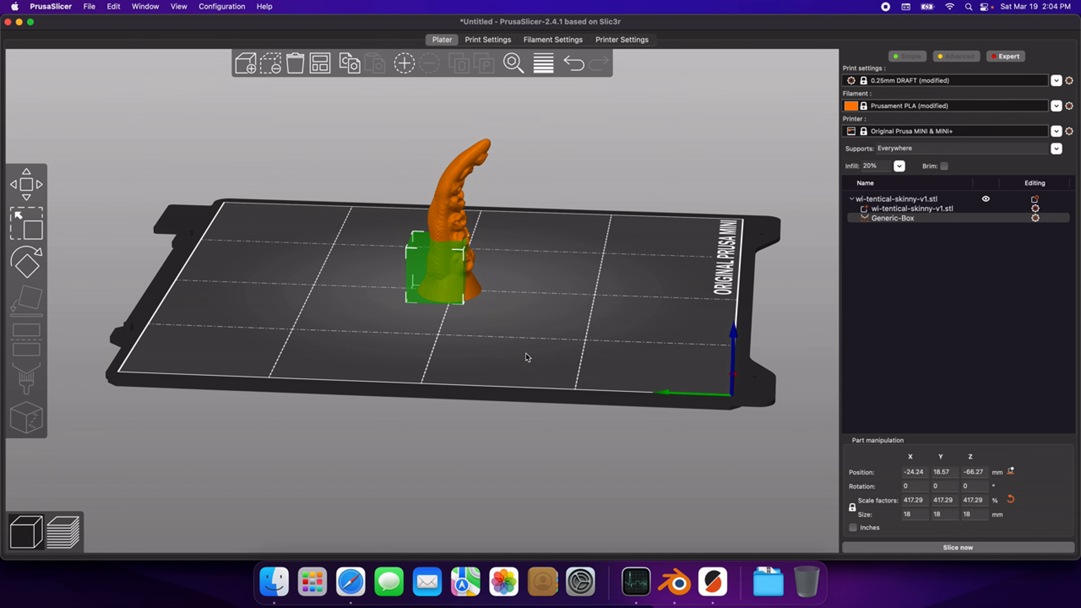
right_drag(527, 357, 537, 356)
drag(537, 357, 536, 354)
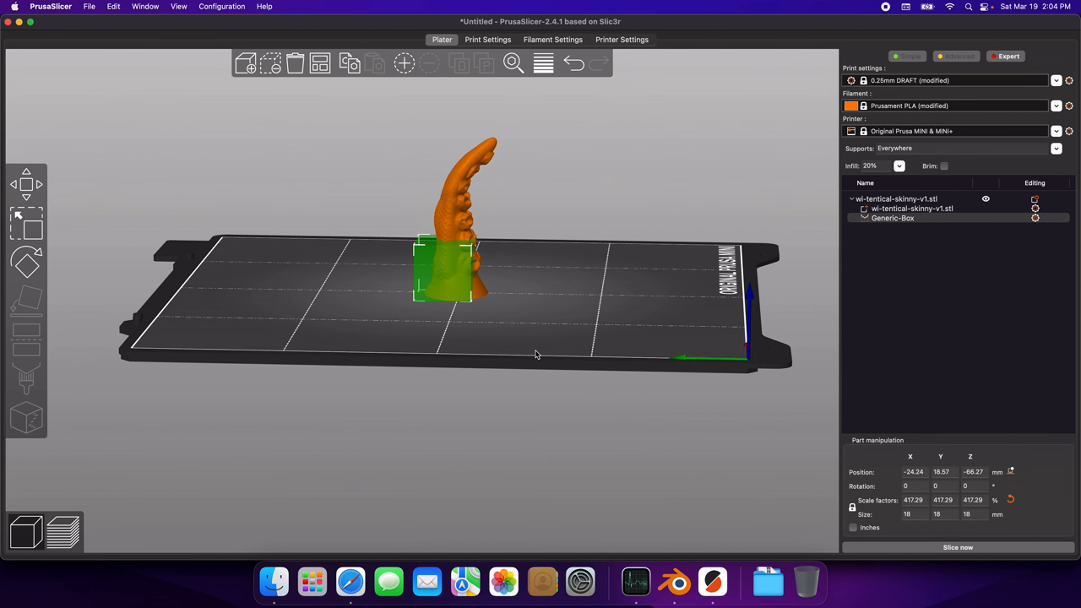
key(m)
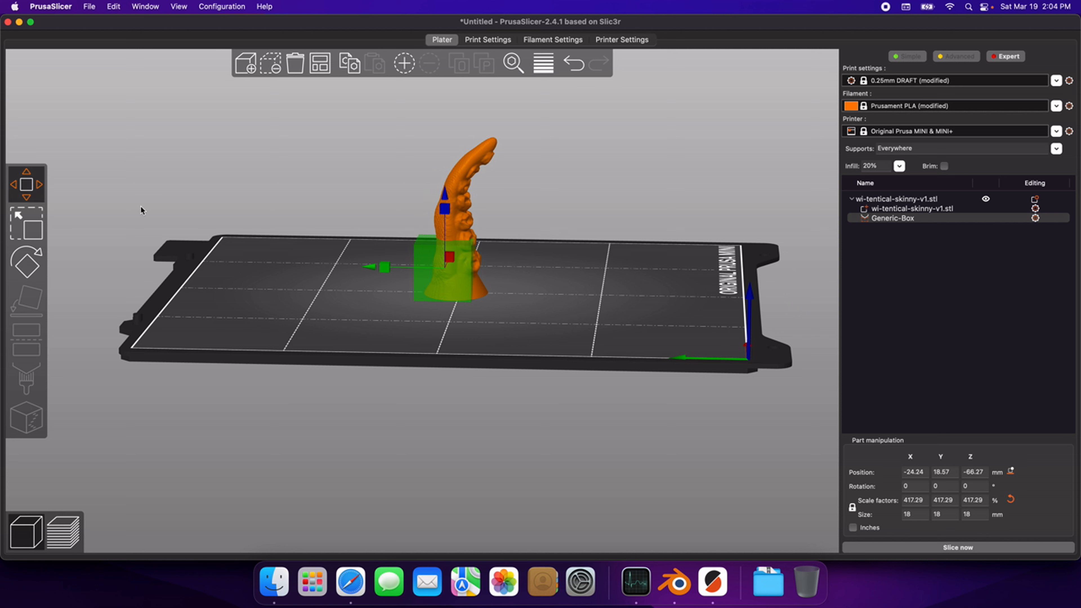
drag(444, 209, 431, 131)
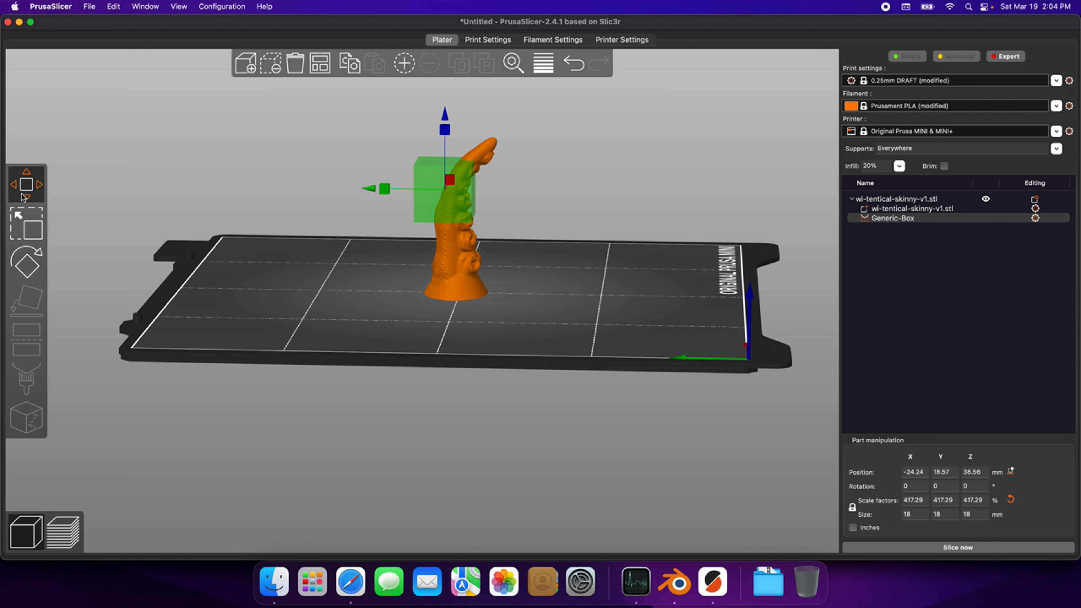
Step: Scale the support blocker vertically to a height of about 46 mm
click(25, 222)
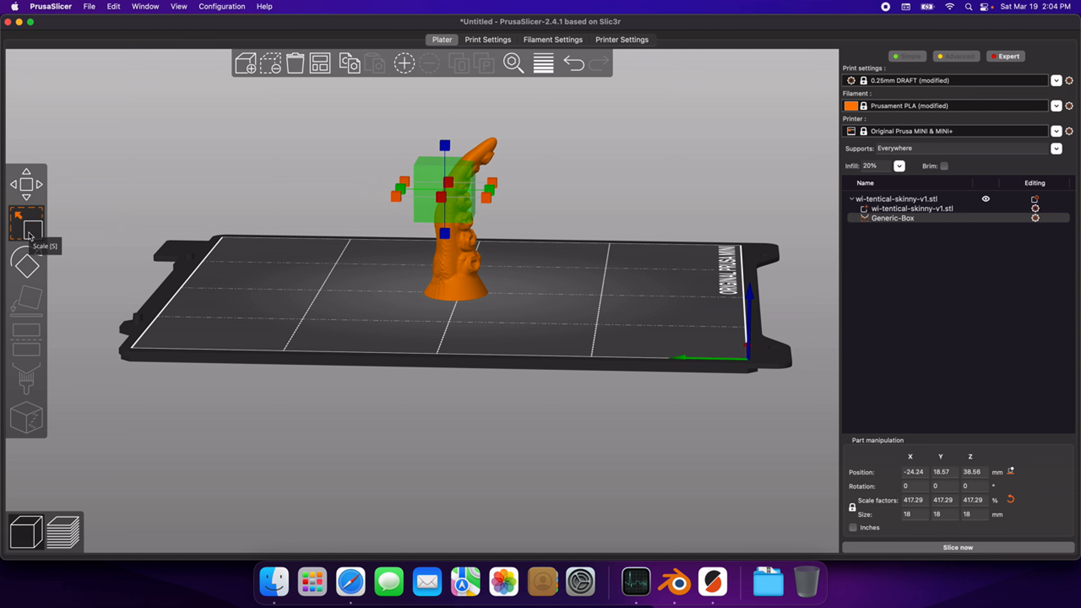
drag(445, 234, 428, 394)
scroll(481, 339, down, 2)
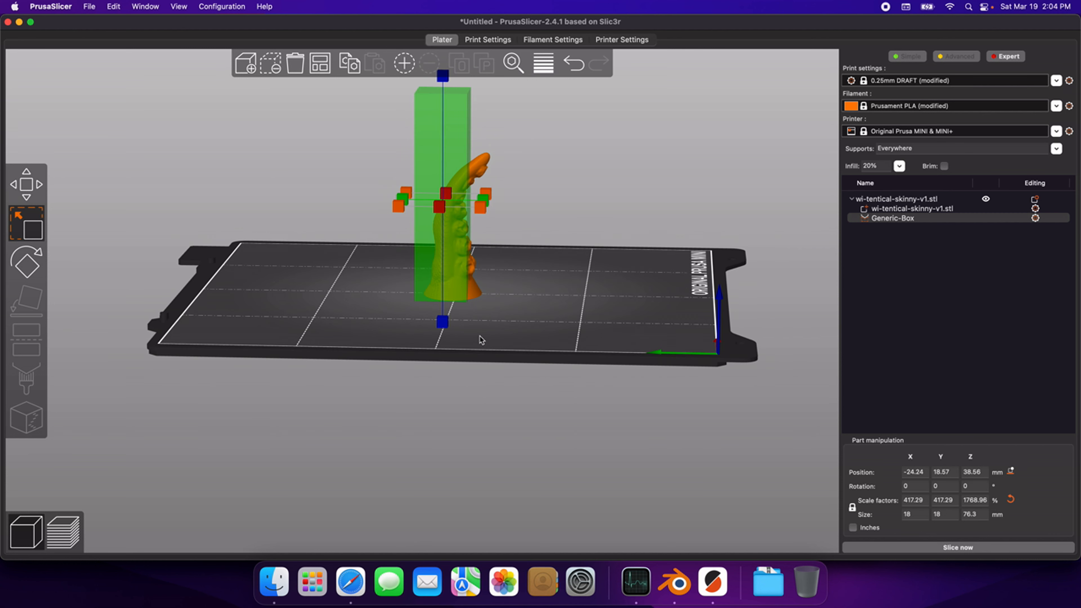
drag(443, 76, 435, 128)
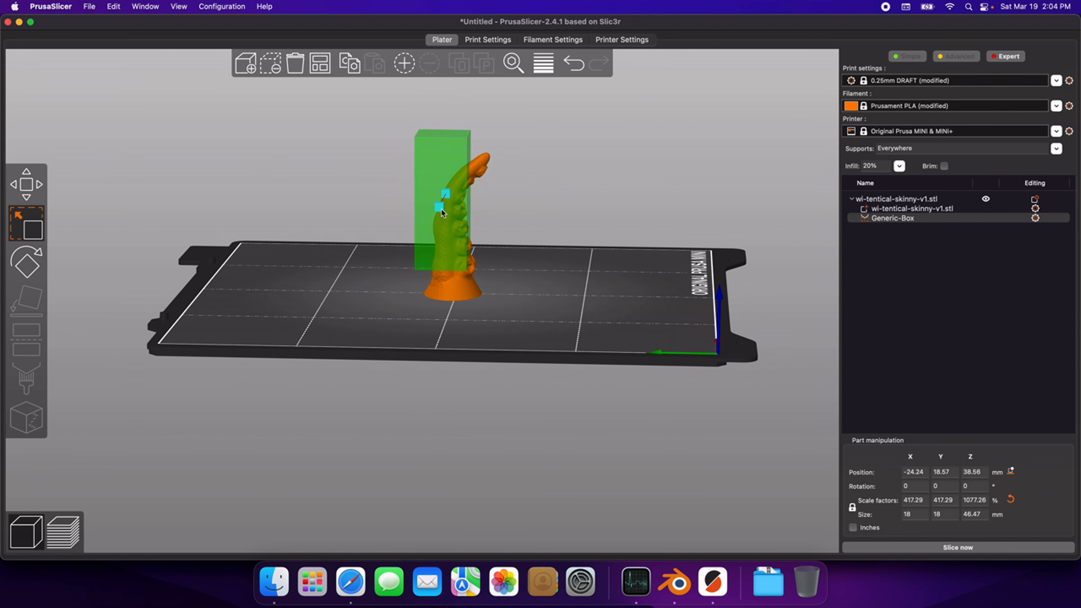
Step: Reposition the support blocker over the tentacle at about X 15.7 mm and Y 14.2 mm
drag(448, 241, 448, 271)
drag(558, 328, 434, 321)
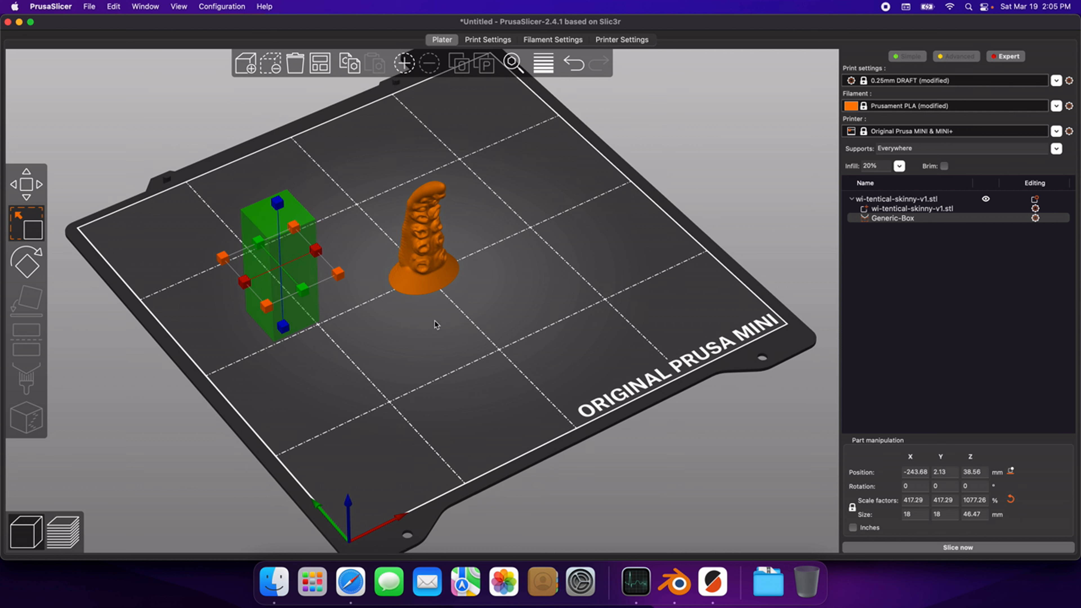
drag(312, 261, 425, 190)
drag(562, 335, 538, 331)
drag(480, 172, 501, 187)
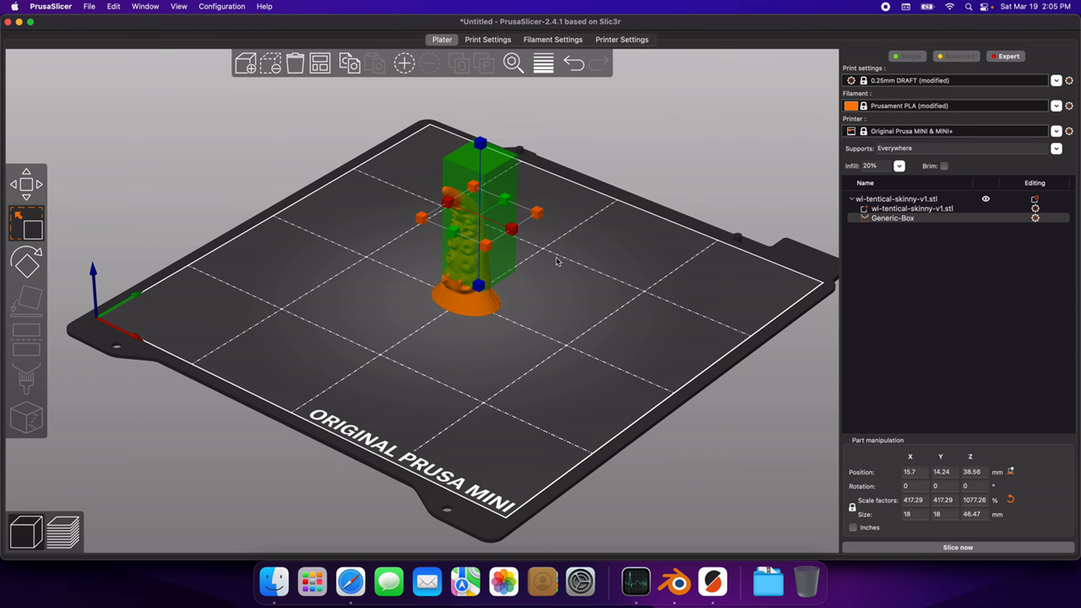
Step: Scale the support blocker to a height of about 51 mm and lower it to a Z position of about -10 mm
key(3)
drag(555, 275, 555, 272)
drag(459, 295, 454, 324)
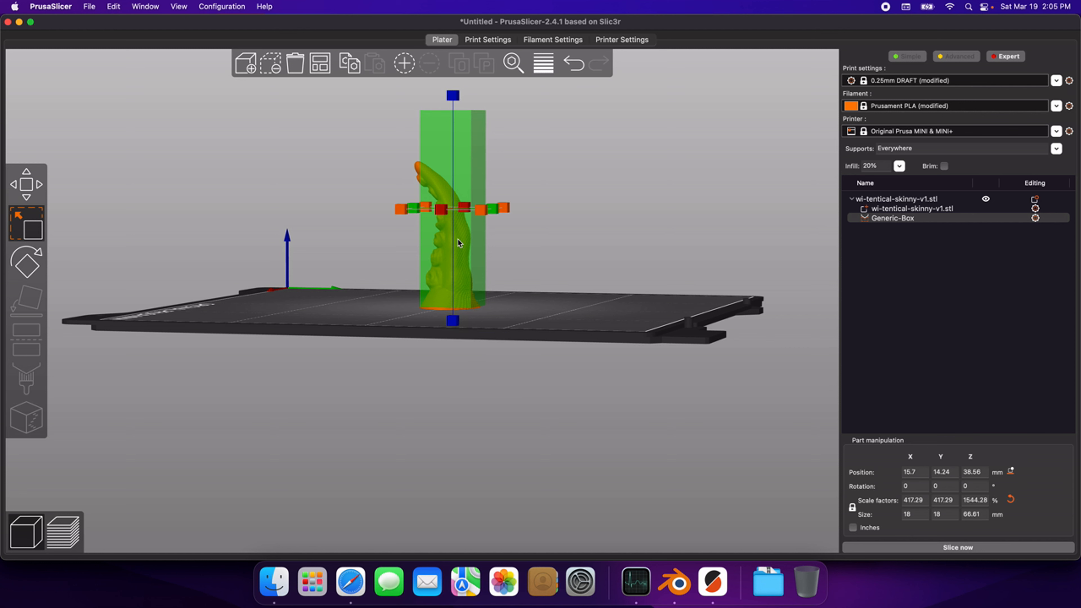
drag(450, 102, 452, 116)
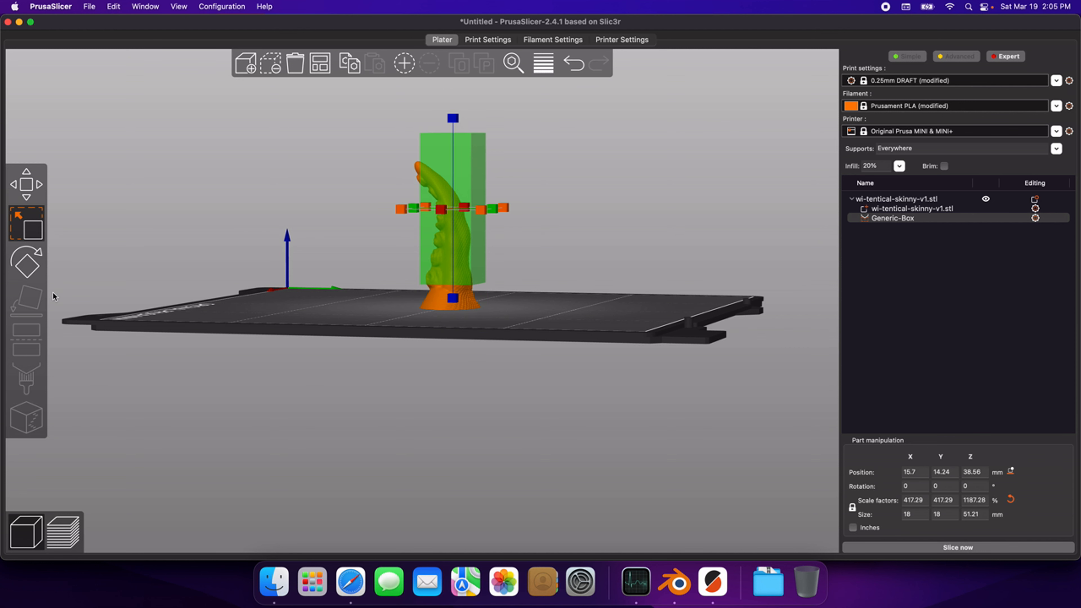
click(34, 197)
drag(453, 108, 452, 138)
Step: Shift the support blocker to about X 20.5 mm and Y 22.3 mm, leaving the tentacle's tip uncovered, and delete the blocker
drag(575, 298, 612, 300)
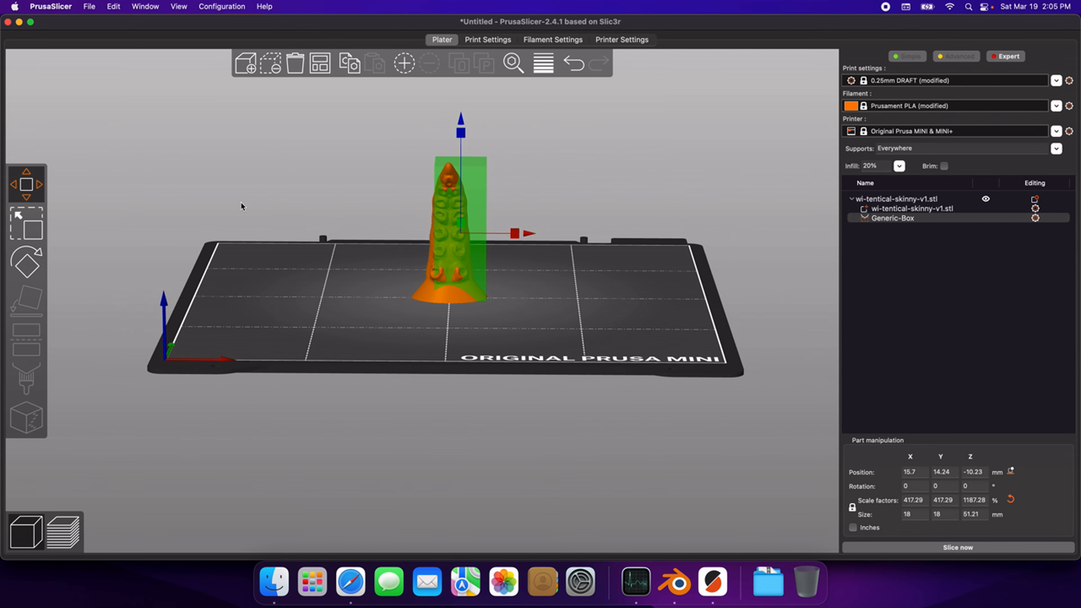
drag(470, 202, 459, 203)
drag(633, 291, 604, 294)
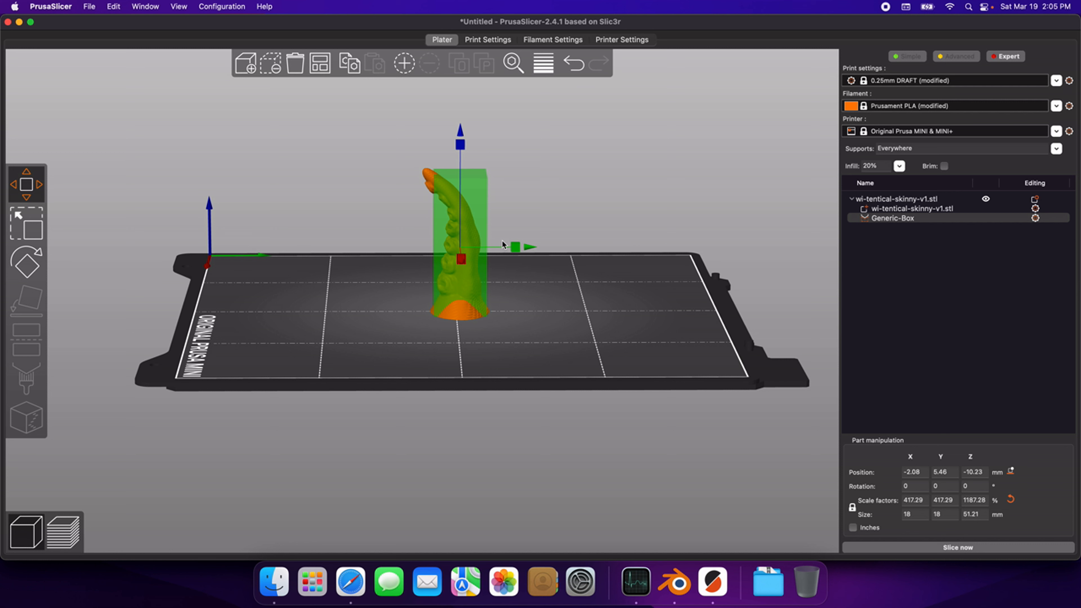
drag(484, 233, 496, 238)
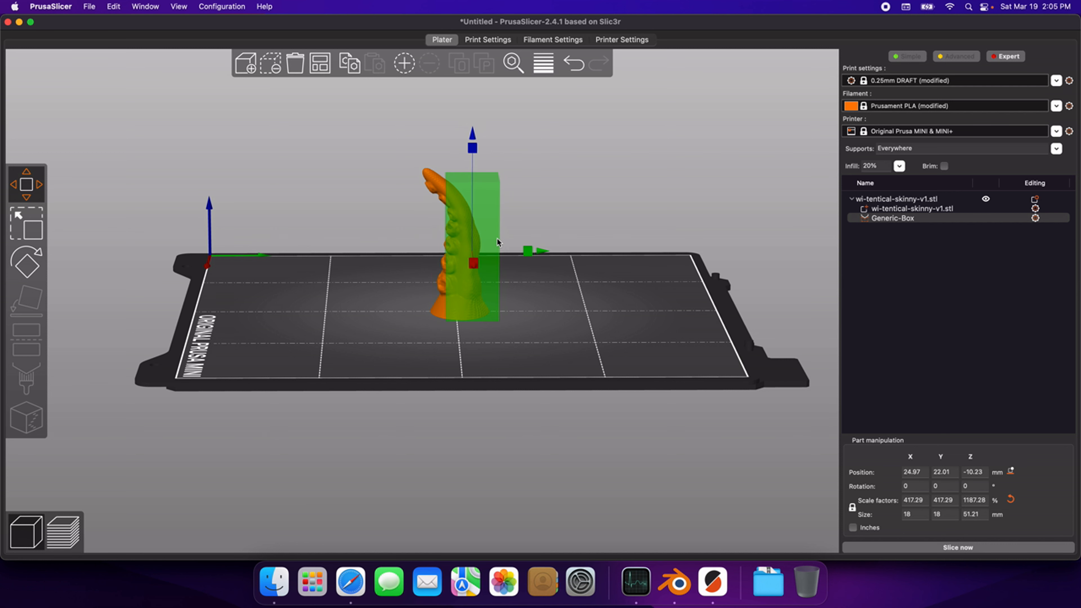
drag(562, 294, 527, 275)
drag(496, 237, 494, 234)
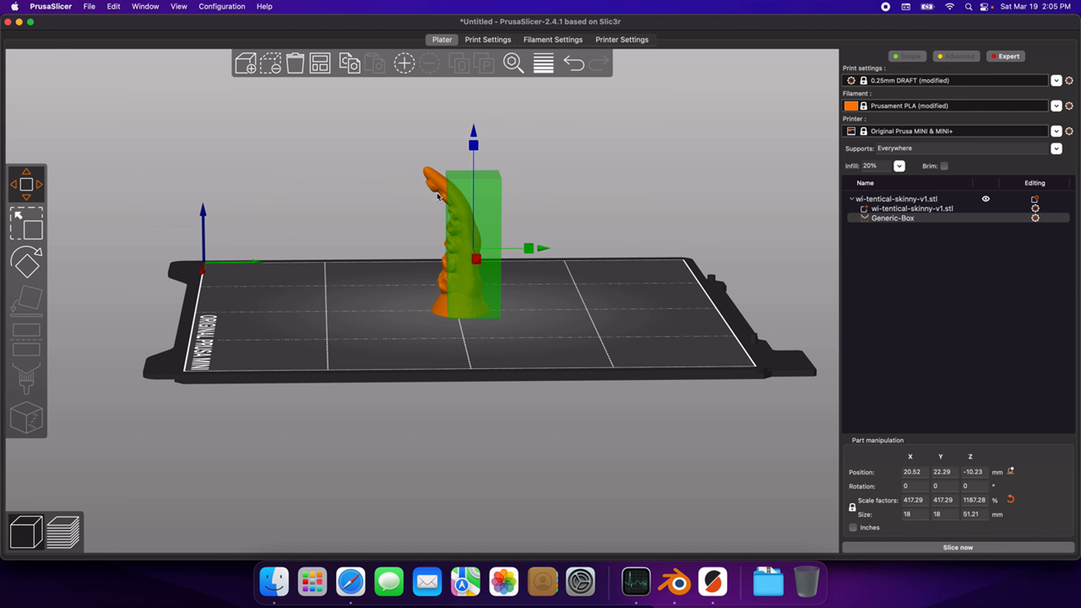
drag(361, 296, 403, 302)
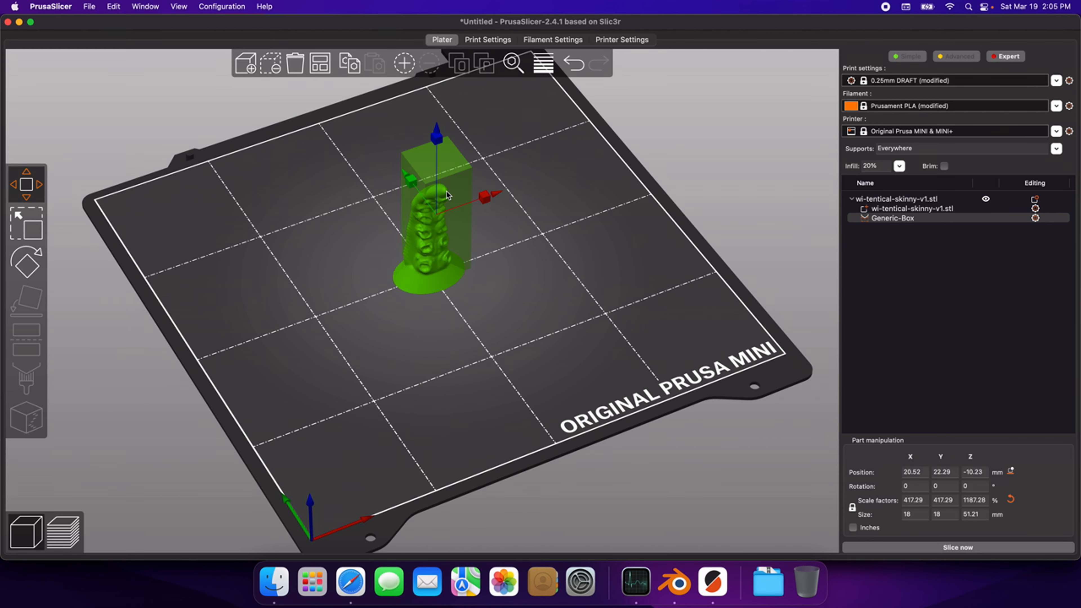
key(Delete)
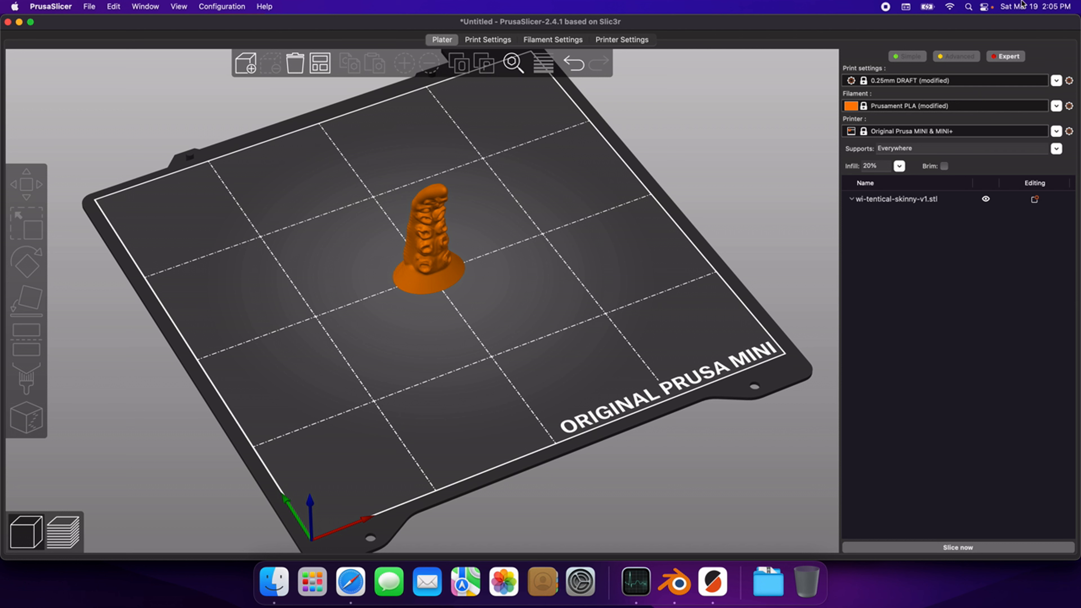
Step: Change the print settings to 0.20mm QUALITY and transfer the modified support setting to it
click(1057, 81)
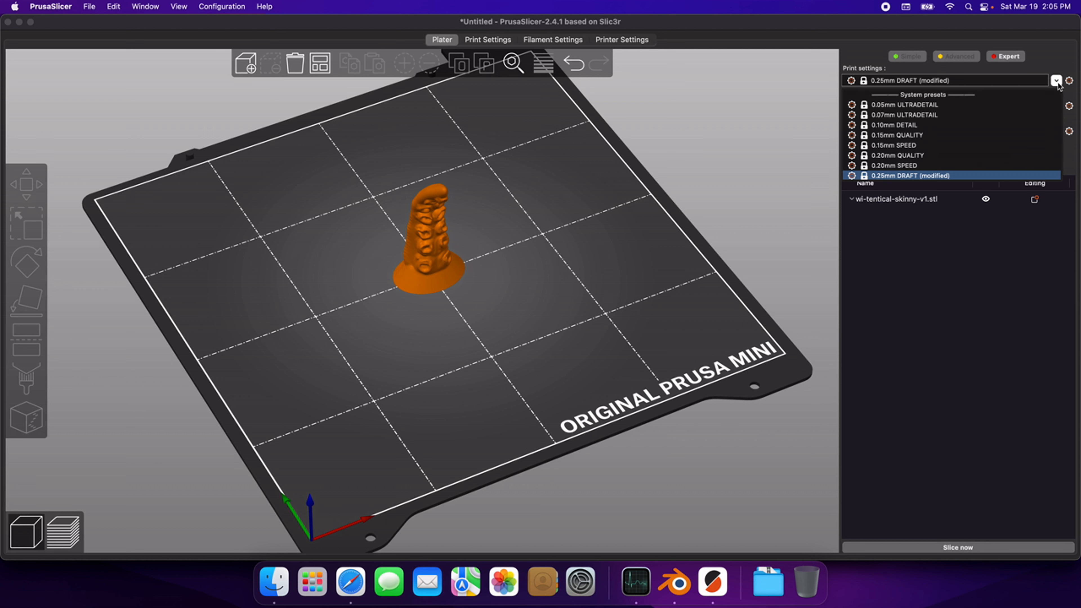
click(899, 156)
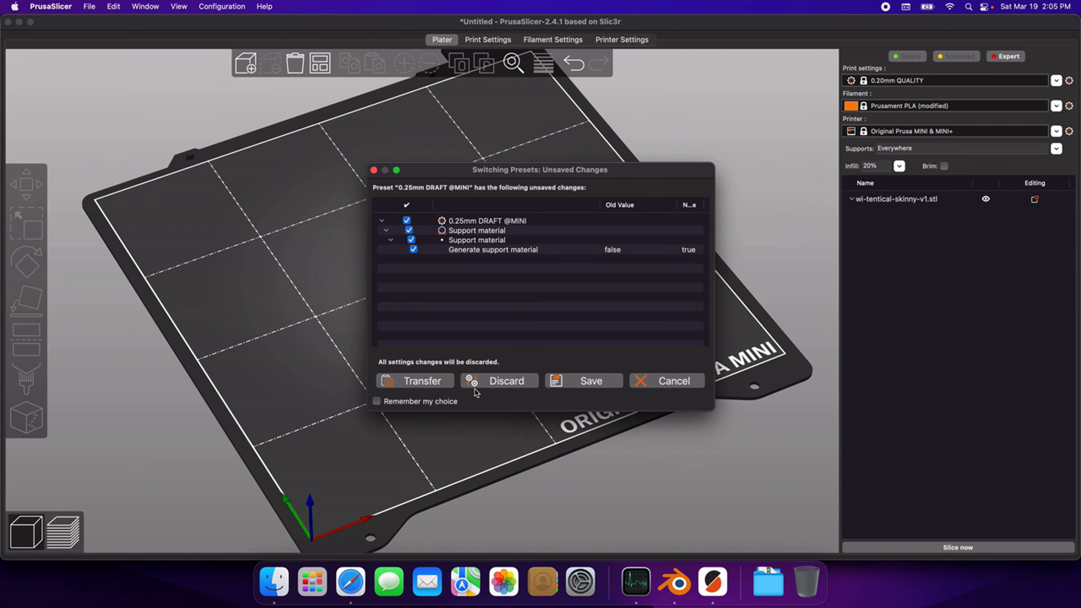
click(436, 385)
mouse_move(649, 407)
mouse_down()
mouse_move(652, 382)
mouse_move(654, 396)
mouse_up()
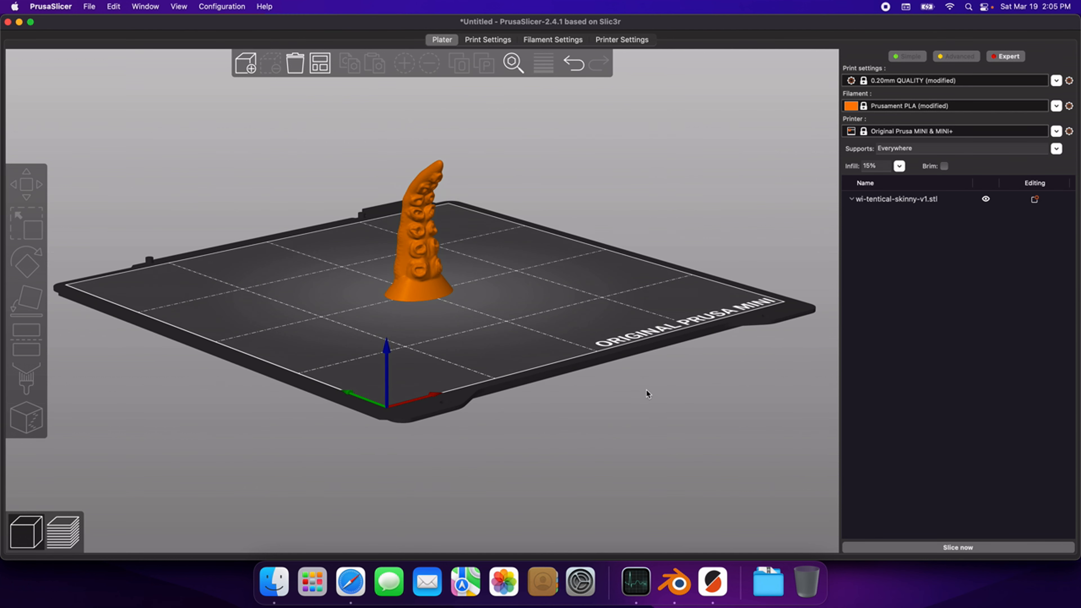
Step: Set supports to None and export the sliced tentacle's G-code to the Documents folder
click(1056, 148)
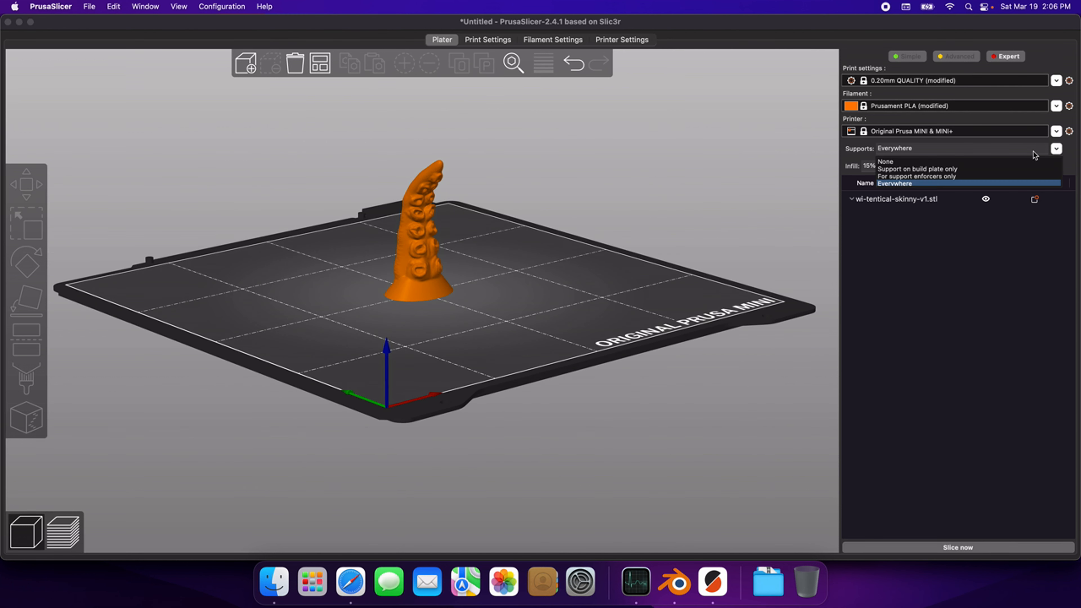
click(966, 166)
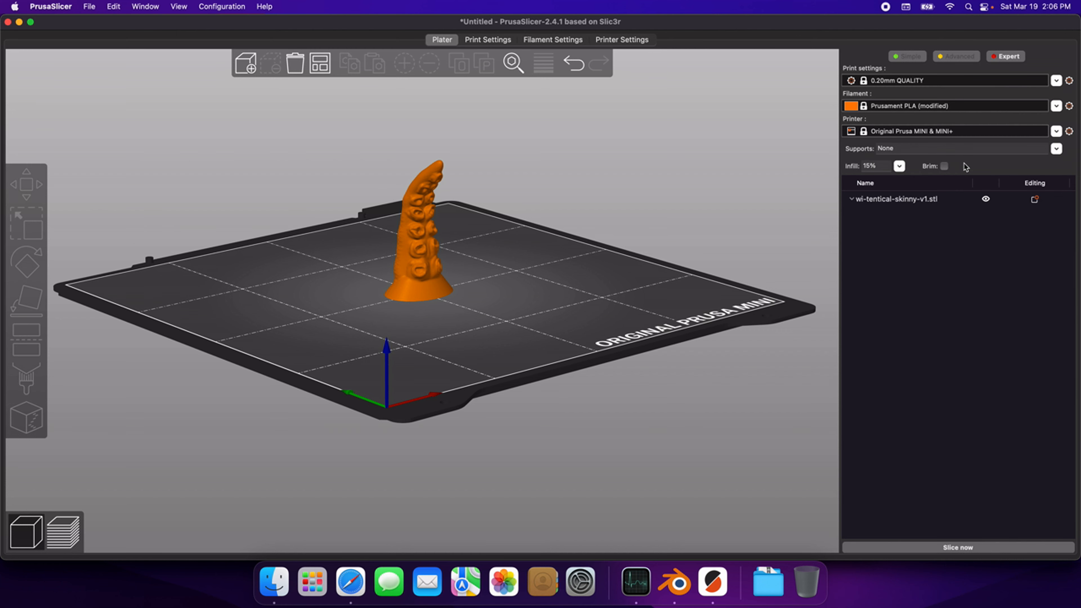
click(932, 546)
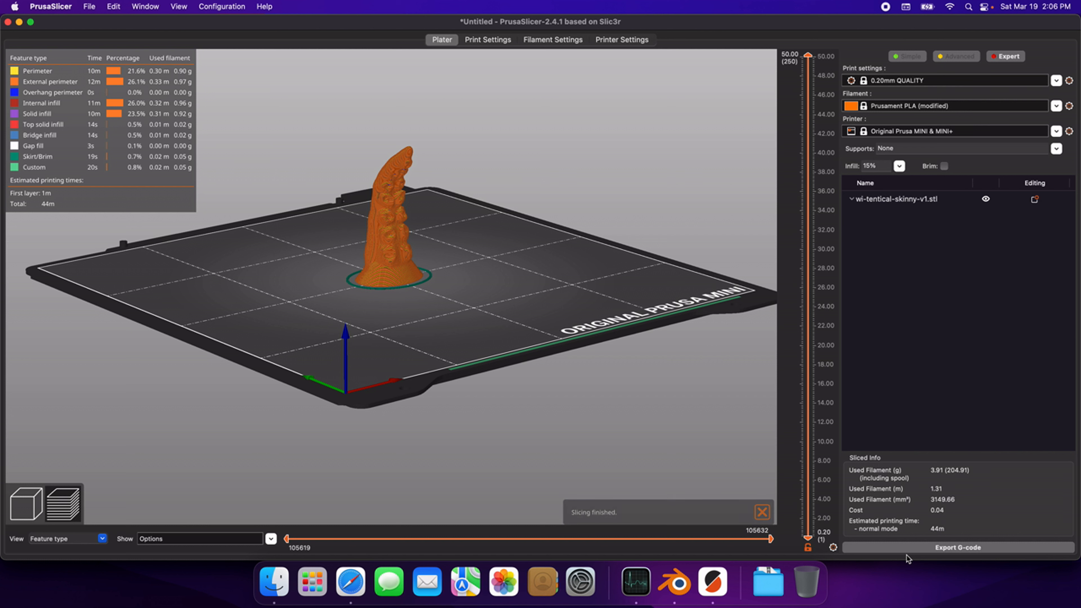
click(889, 547)
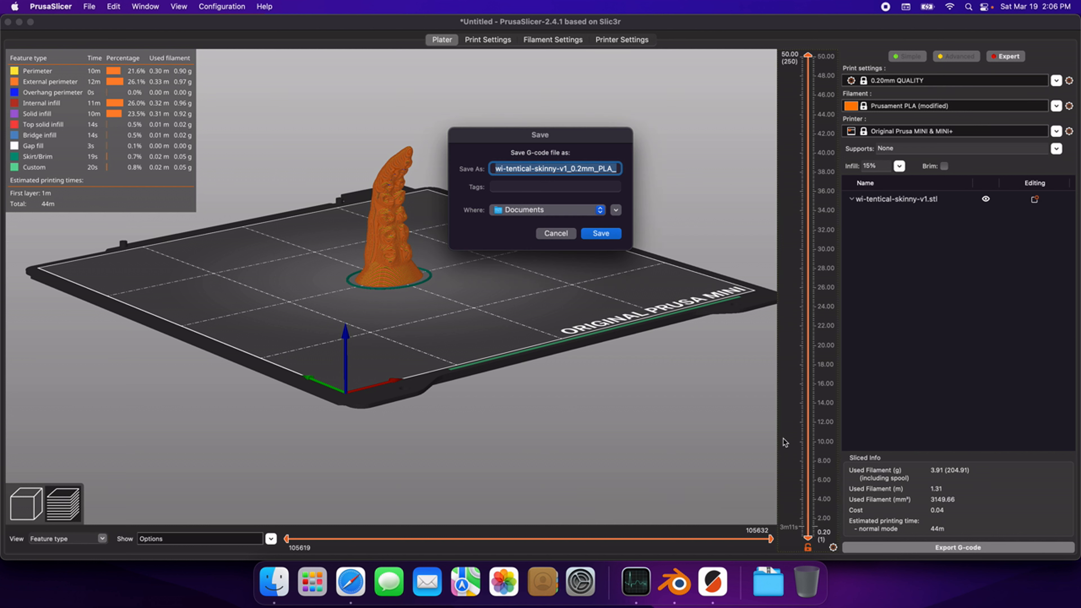
click(598, 234)
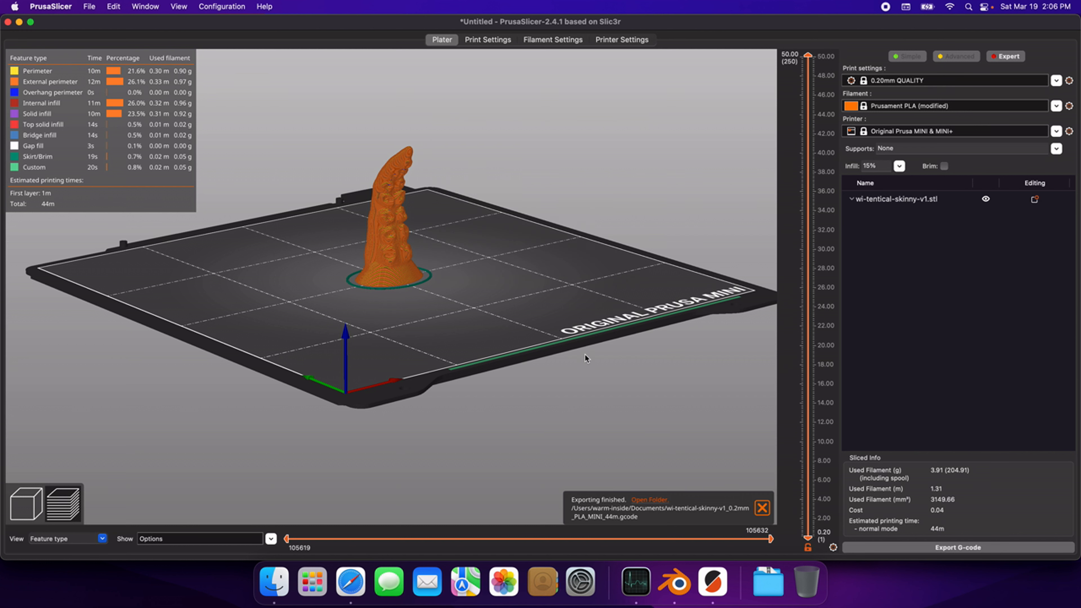
Step: Switch to OctoPrint in Safari and upload wi-tentical-skinny-v1_0.2mm_PLA_MINI_44m.gcode to the warm-inside folder
click(350, 582)
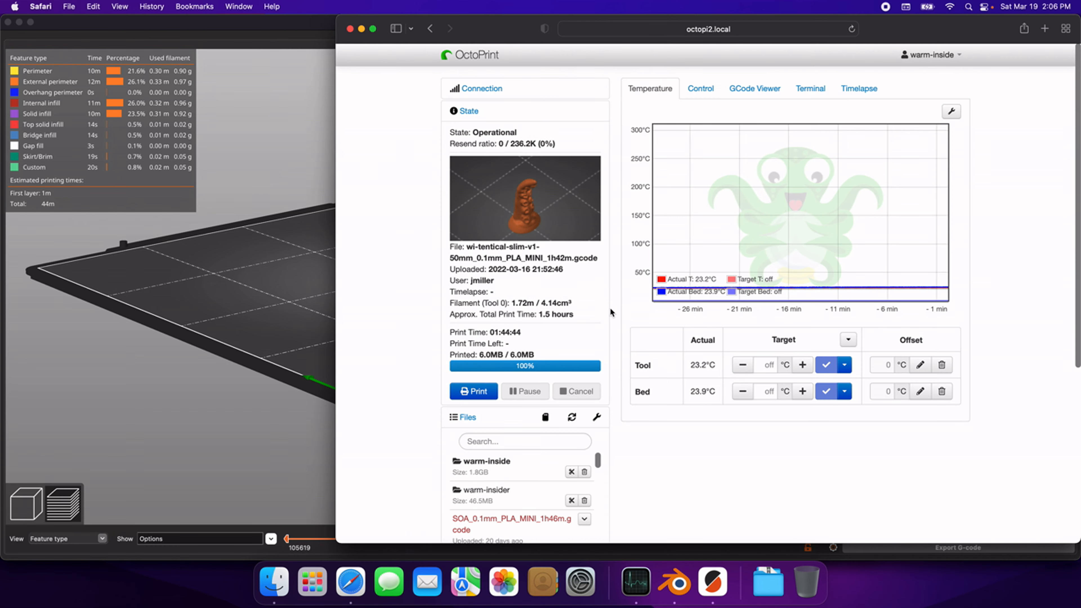
click(491, 465)
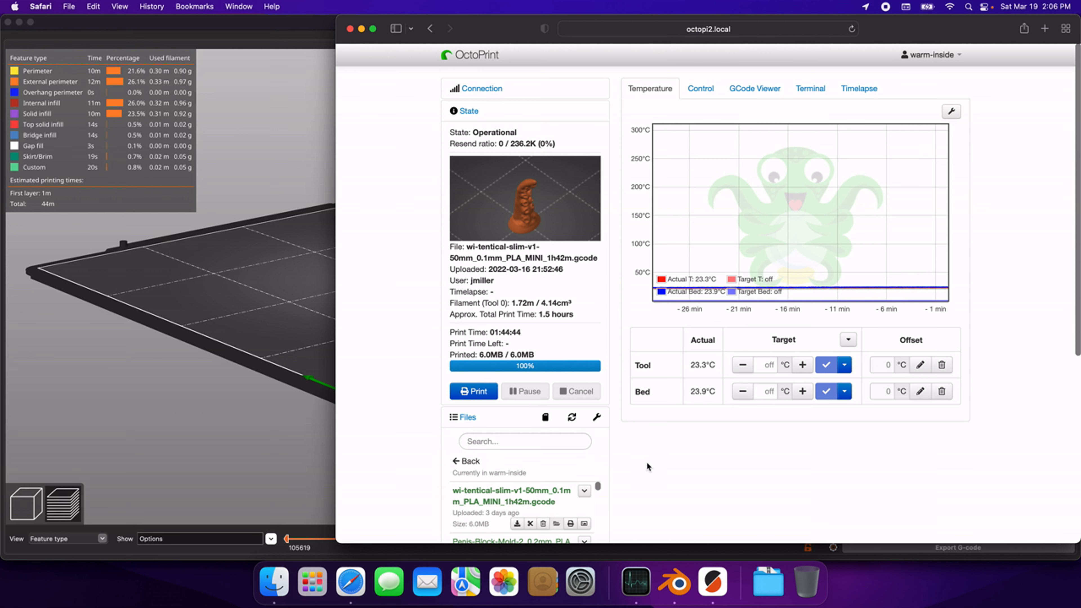
scroll(644, 462, down, 5)
click(484, 538)
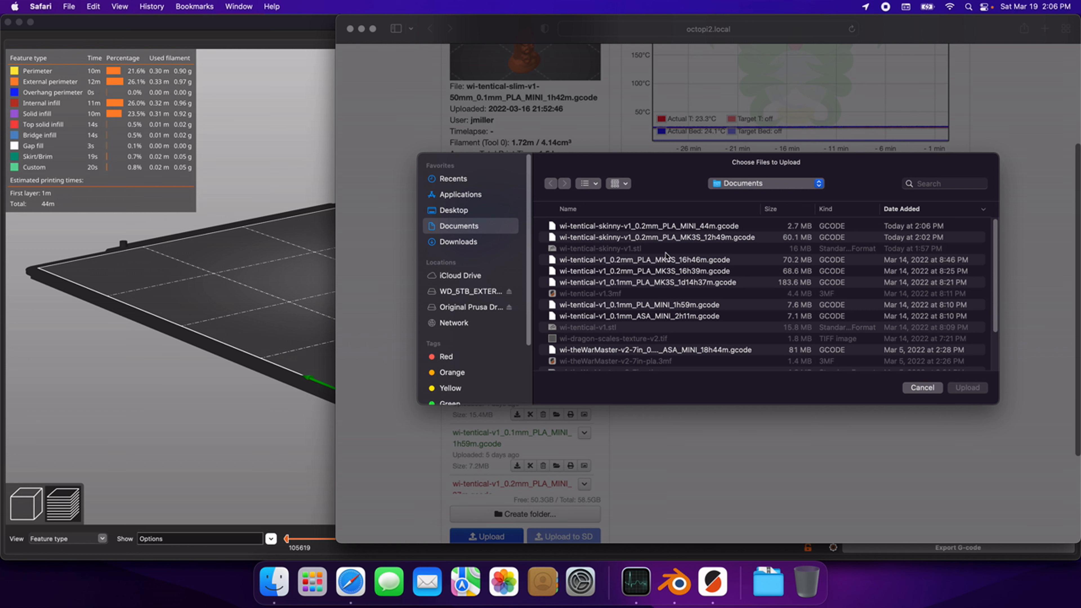
click(677, 227)
click(966, 385)
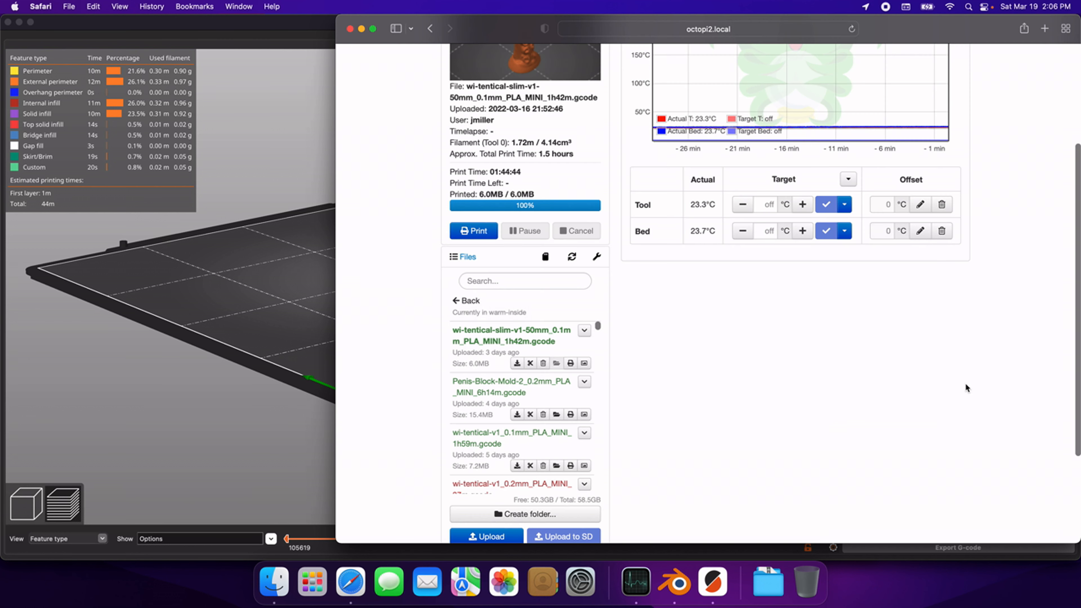
Step: Start printing the loaded file wi-tentical-slim-v1-50mm_0.1mm_PLA_MINI_1h42m.gcode and check the print status and file list
scroll(774, 439, up, 3)
scroll(670, 452, up, 1)
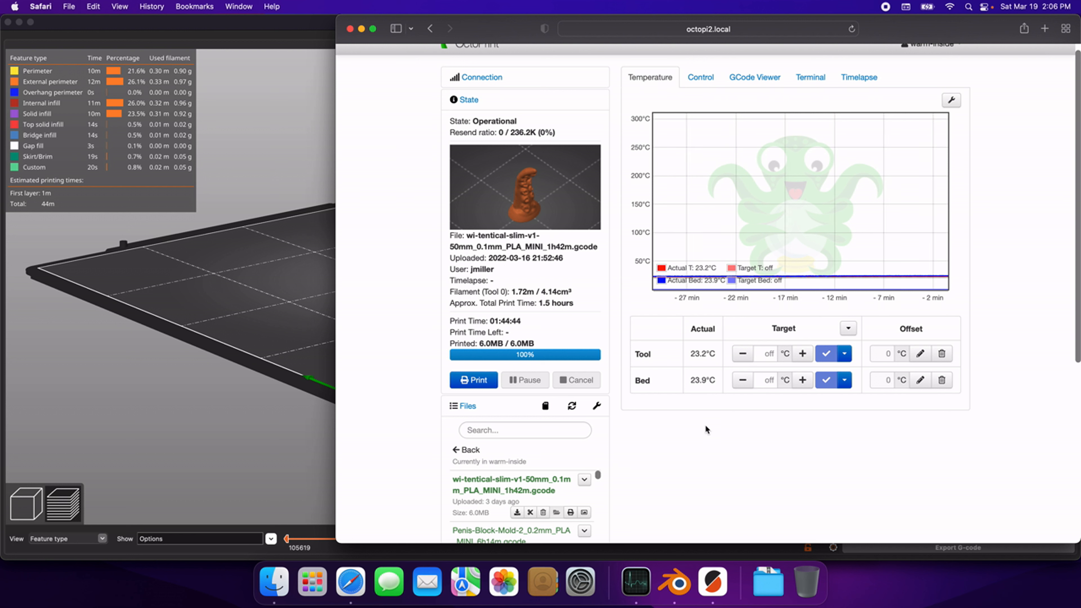
click(457, 375)
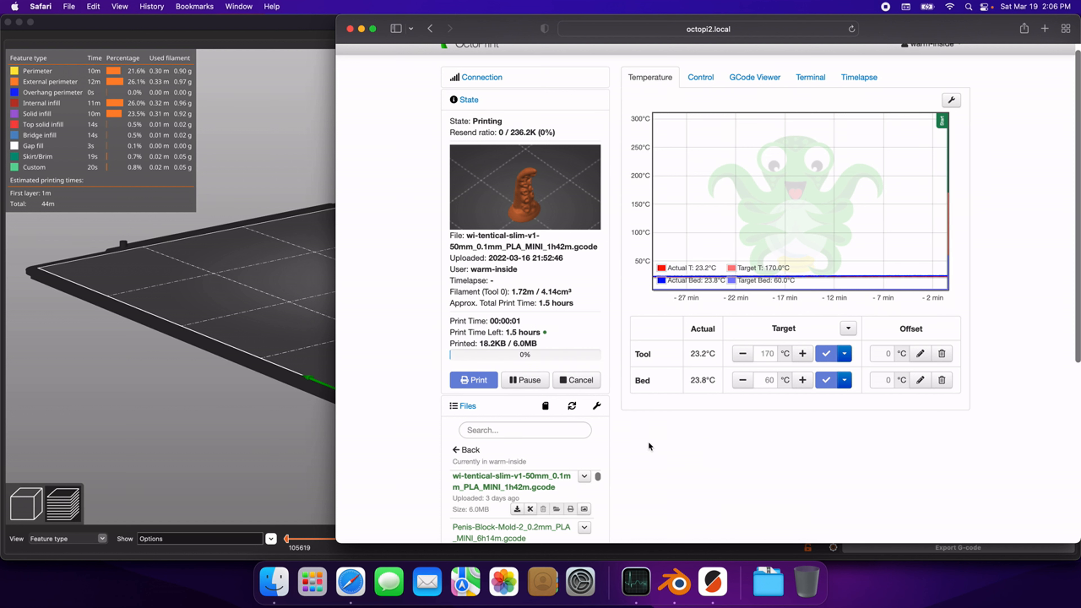
scroll(521, 423, down, 1)
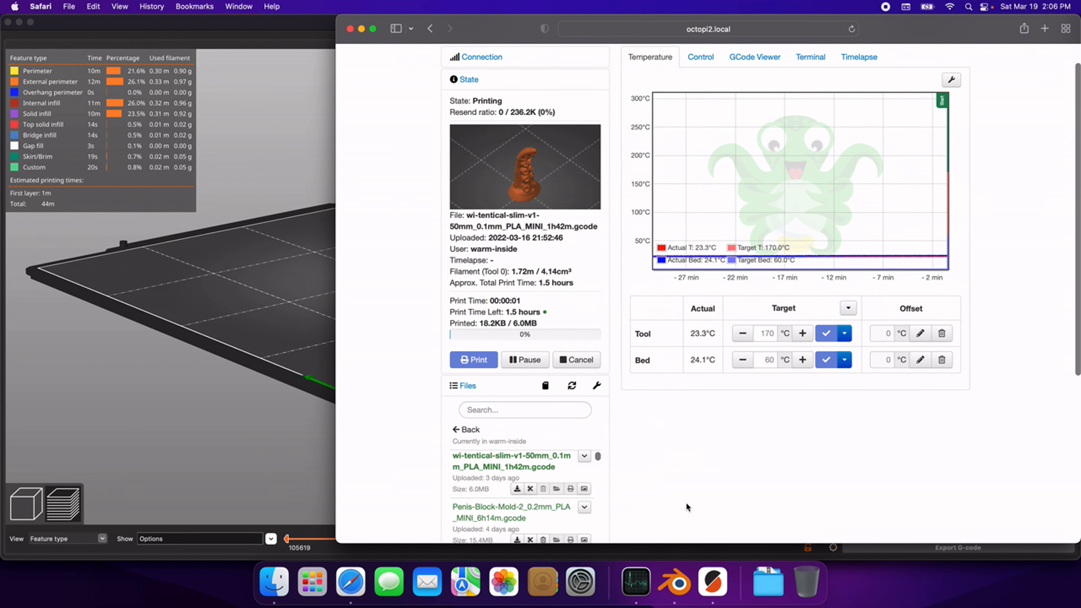
scroll(577, 487, up, 2)
scroll(725, 492, down, 2)
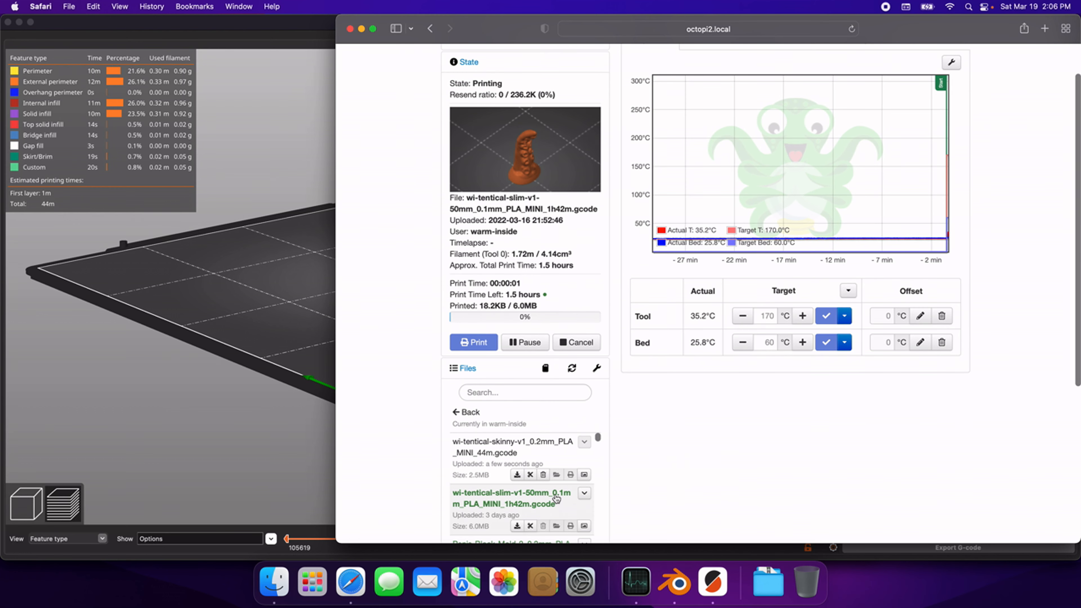
scroll(711, 489, down, 1)
scroll(681, 483, up, 2)
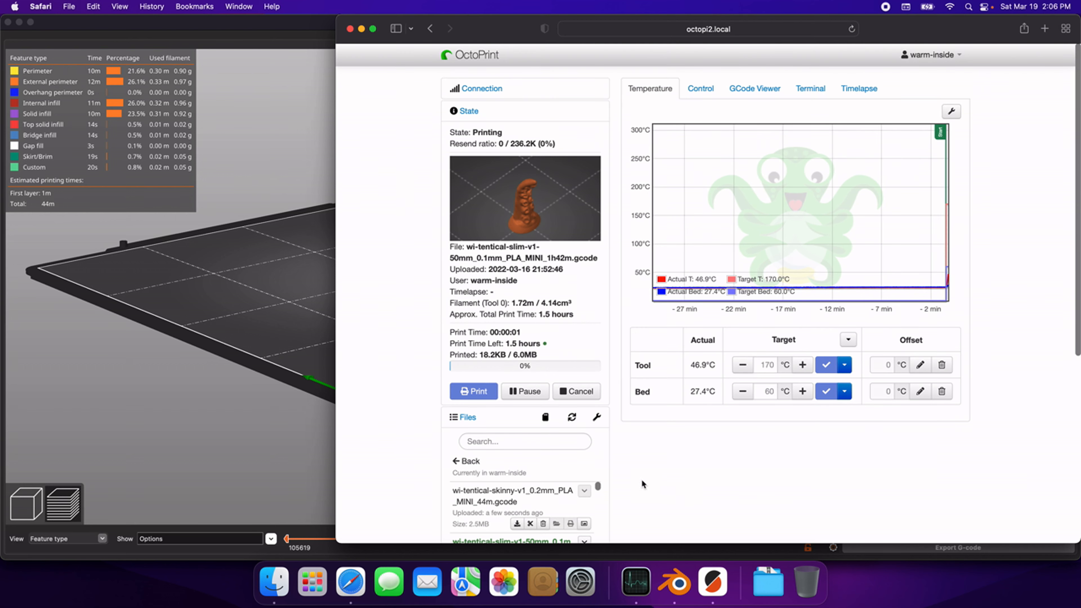
Step: Switch back to PrusaSlicer, return to the 3D editor view and examine the tentacle's suckers, base and tip from several sides
click(306, 341)
drag(304, 337, 305, 337)
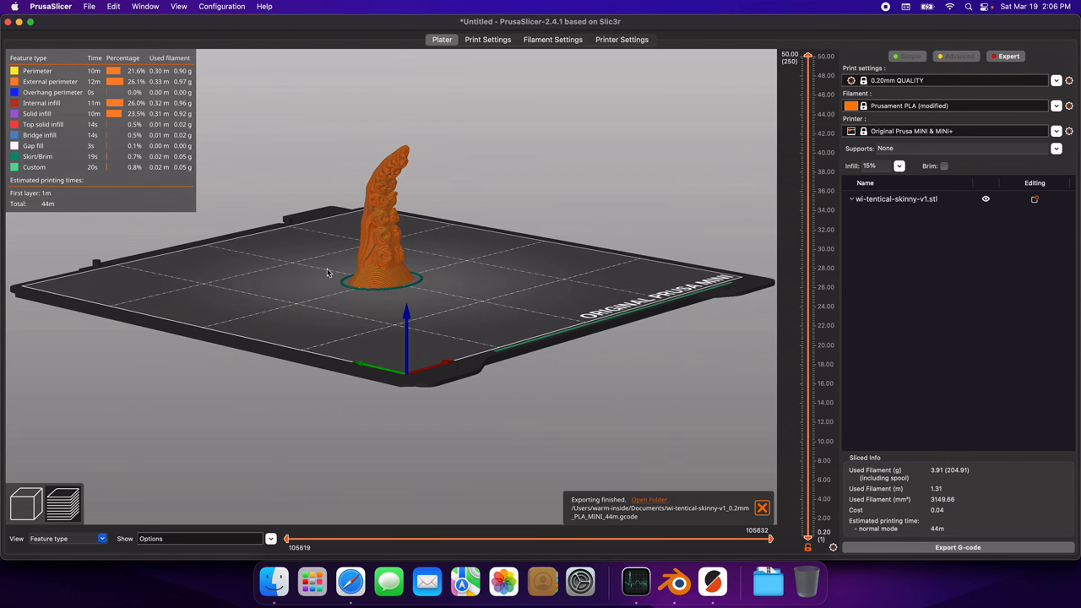
click(26, 503)
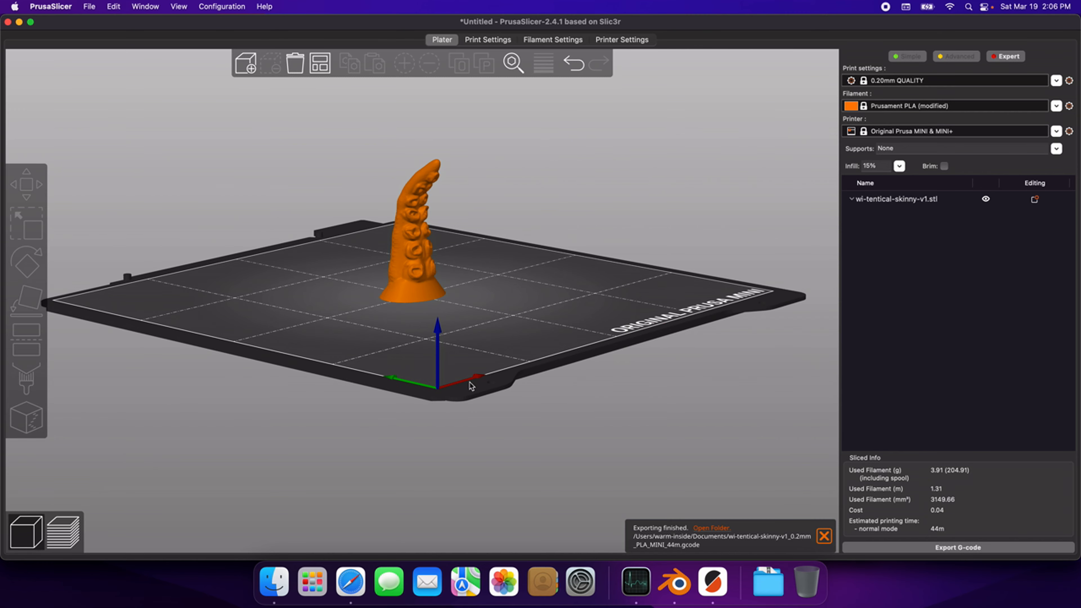
scroll(434, 325, up, 1)
mouse_move(428, 324)
mouse_down()
mouse_move(450, 336)
mouse_move(433, 332)
mouse_up()
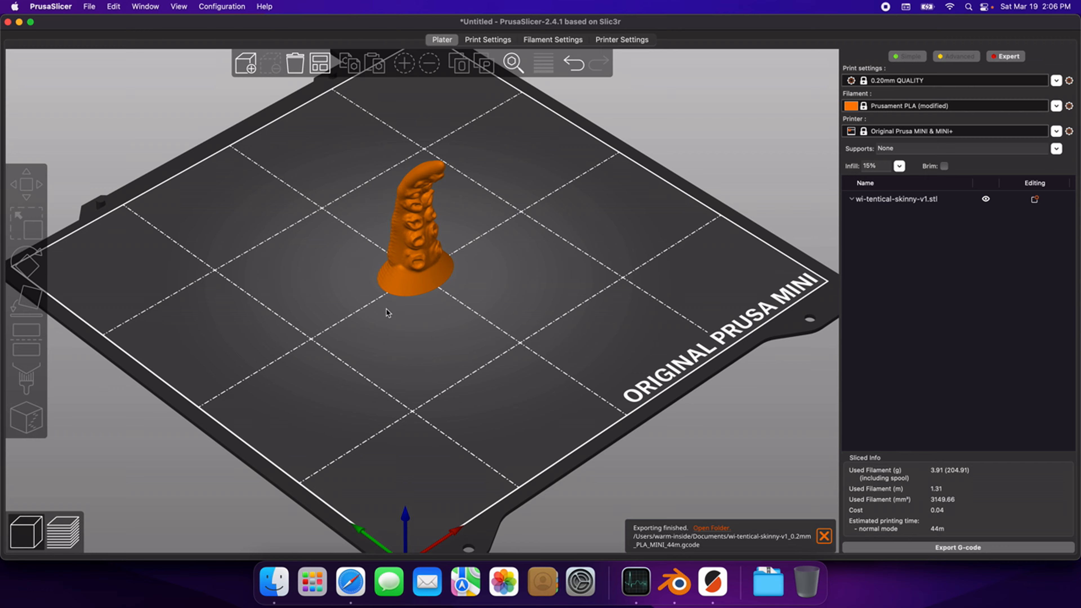
scroll(384, 310, up, 3)
scroll(385, 310, up, 3)
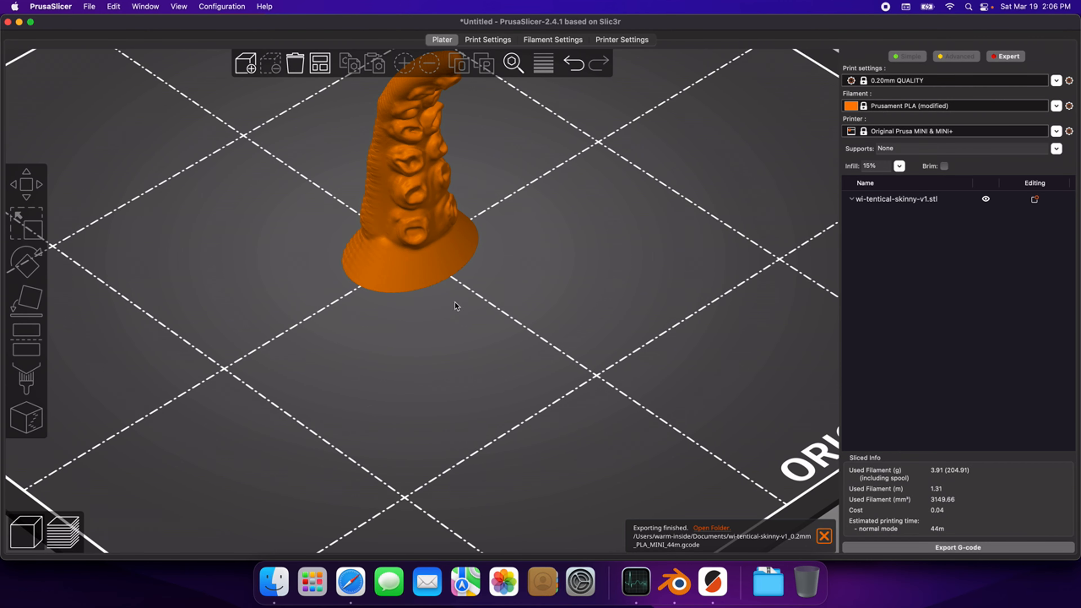
scroll(454, 304, down, 3)
scroll(454, 307, down, 1)
drag(472, 302, 515, 308)
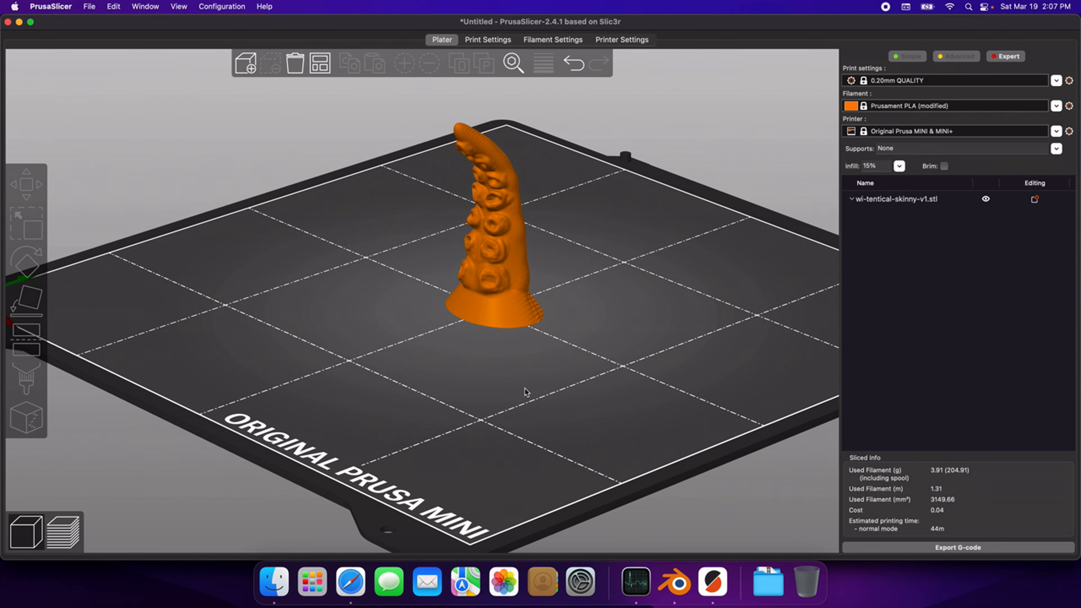